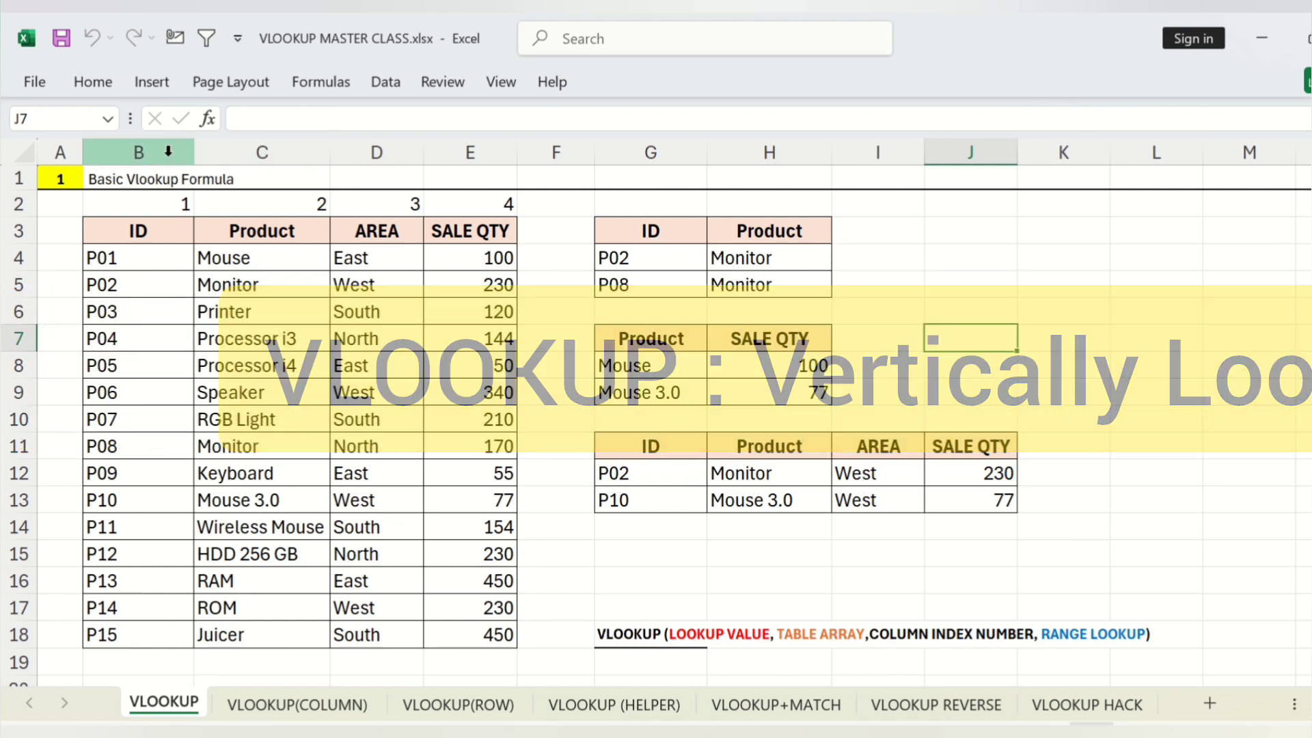
{"action": "left_click_drag", "start_coordinate": [164, 152], "coordinate": [734, 180]}
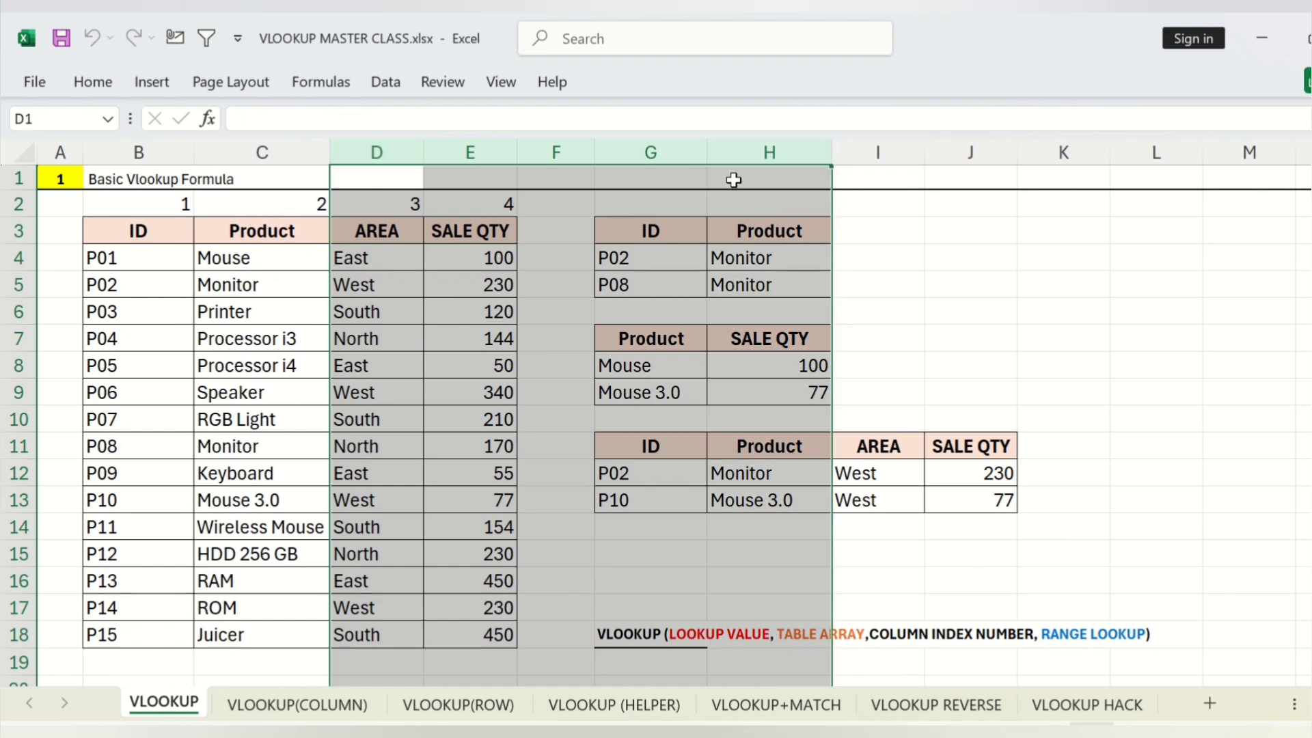
{"action": "left_click", "coordinate": [655, 578]}
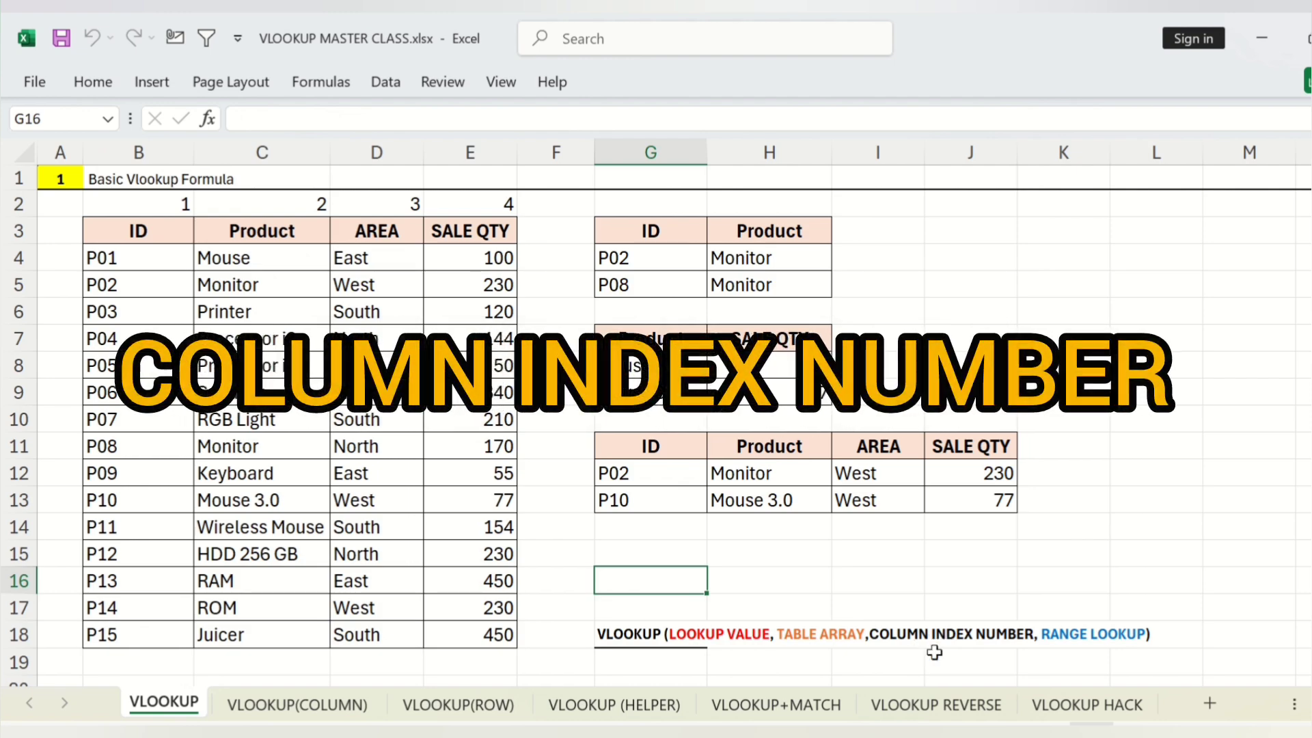
{"action": "left_click", "coordinate": [1163, 599]}
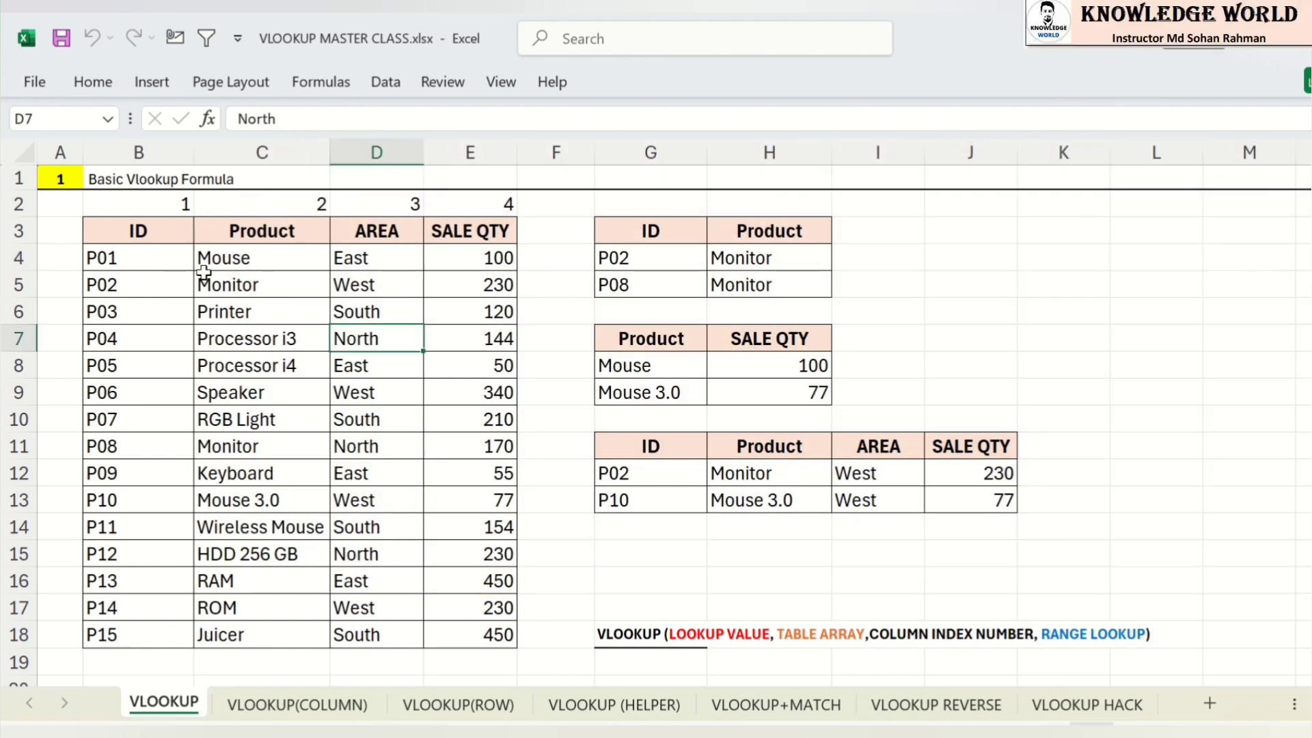
{"action": "left_click_drag", "start_coordinate": [128, 233], "coordinate": [482, 612]}
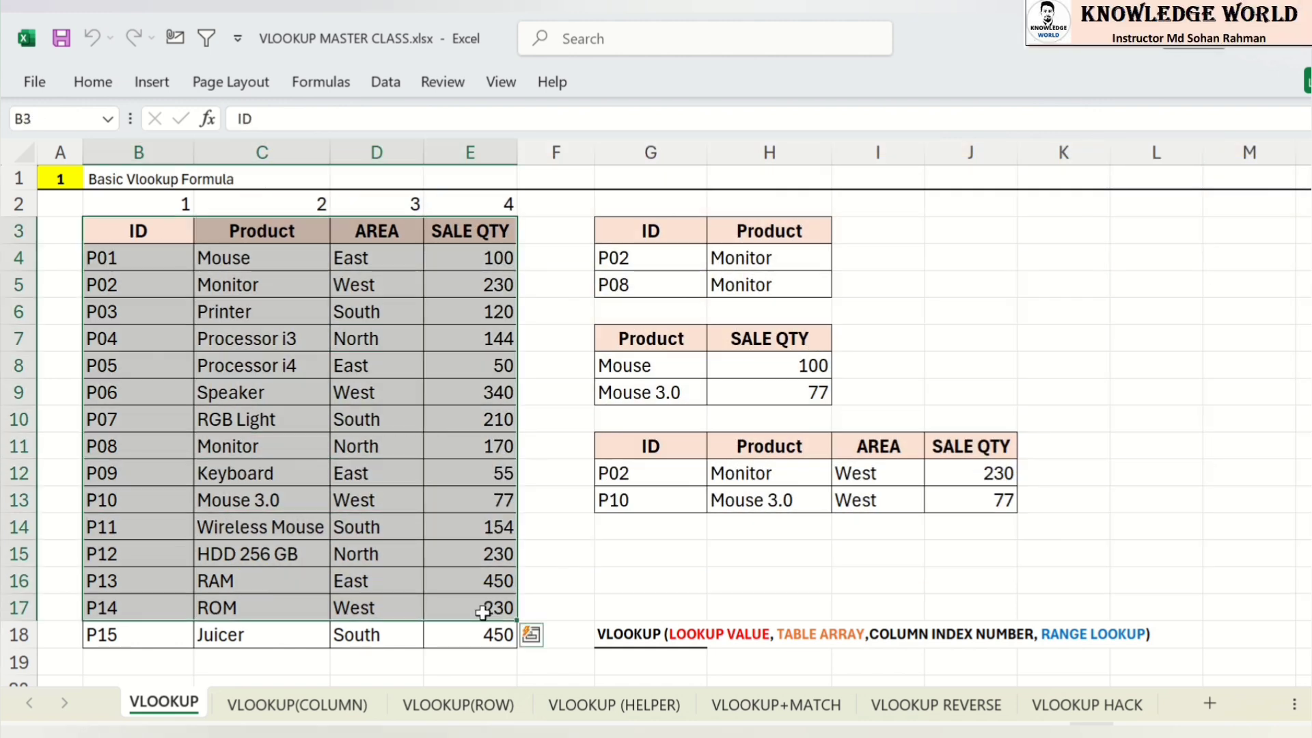
{"action": "left_click_drag", "start_coordinate": [173, 202], "coordinate": [467, 201]}
{"action": "left_click_drag", "start_coordinate": [638, 228], "coordinate": [758, 280]}
Step: Begin a VLOOKUP formula in H4 with the ID in G4 as the lookup value
{"action": "left_click", "coordinate": [779, 253]}
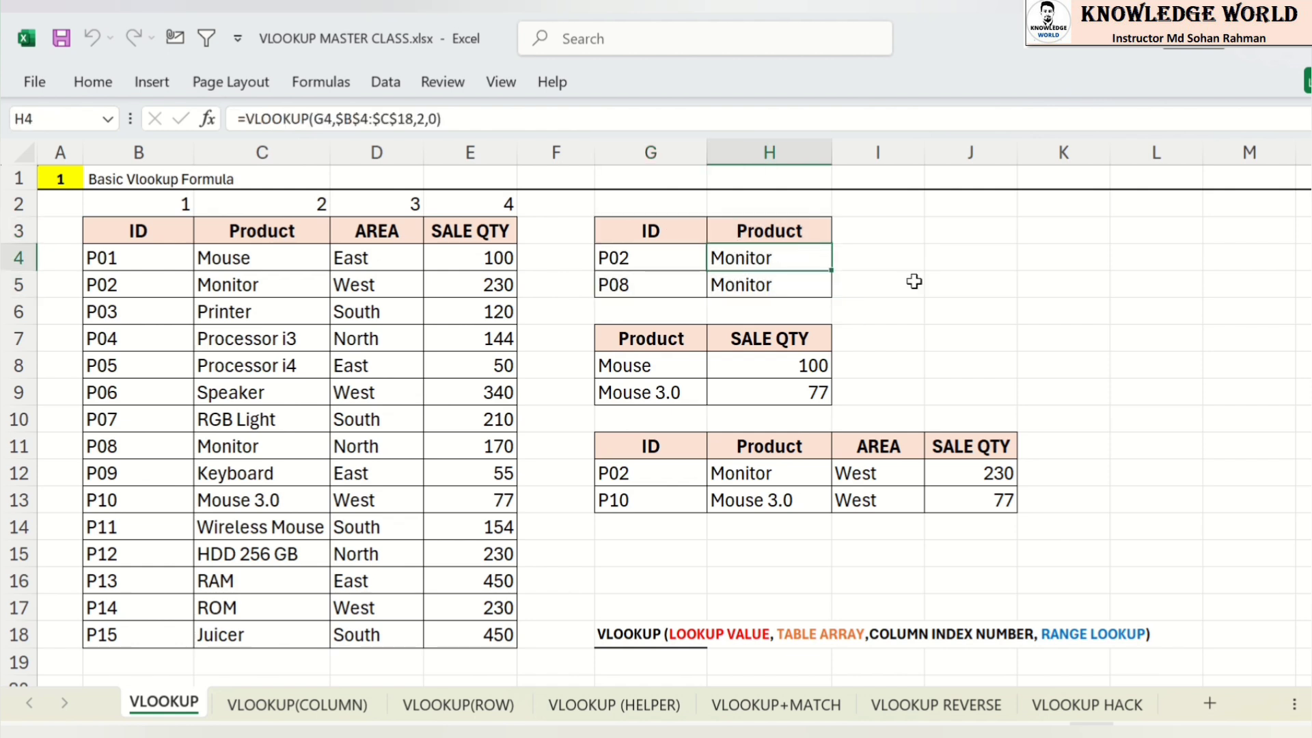
{"action": "type", "text": "=vl"}
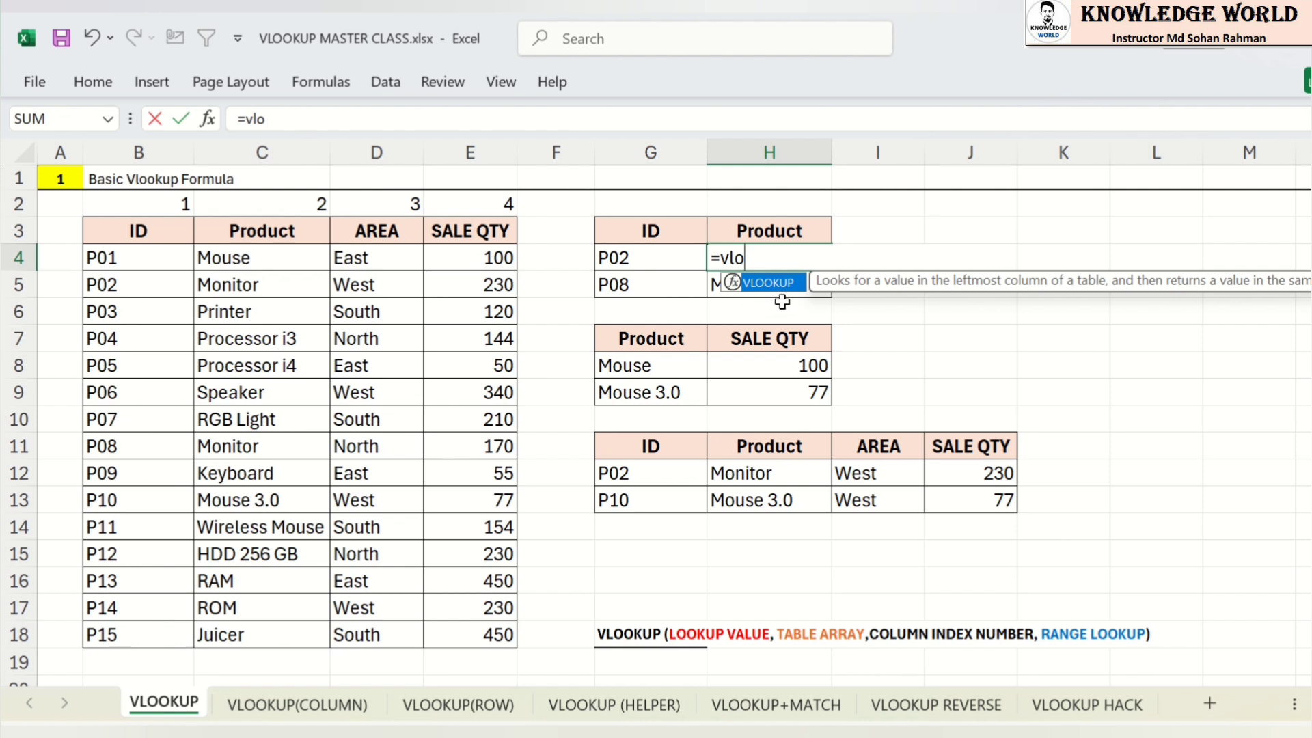
{"action": "type", "text": "o"}
{"action": "key", "text": "Tab"}
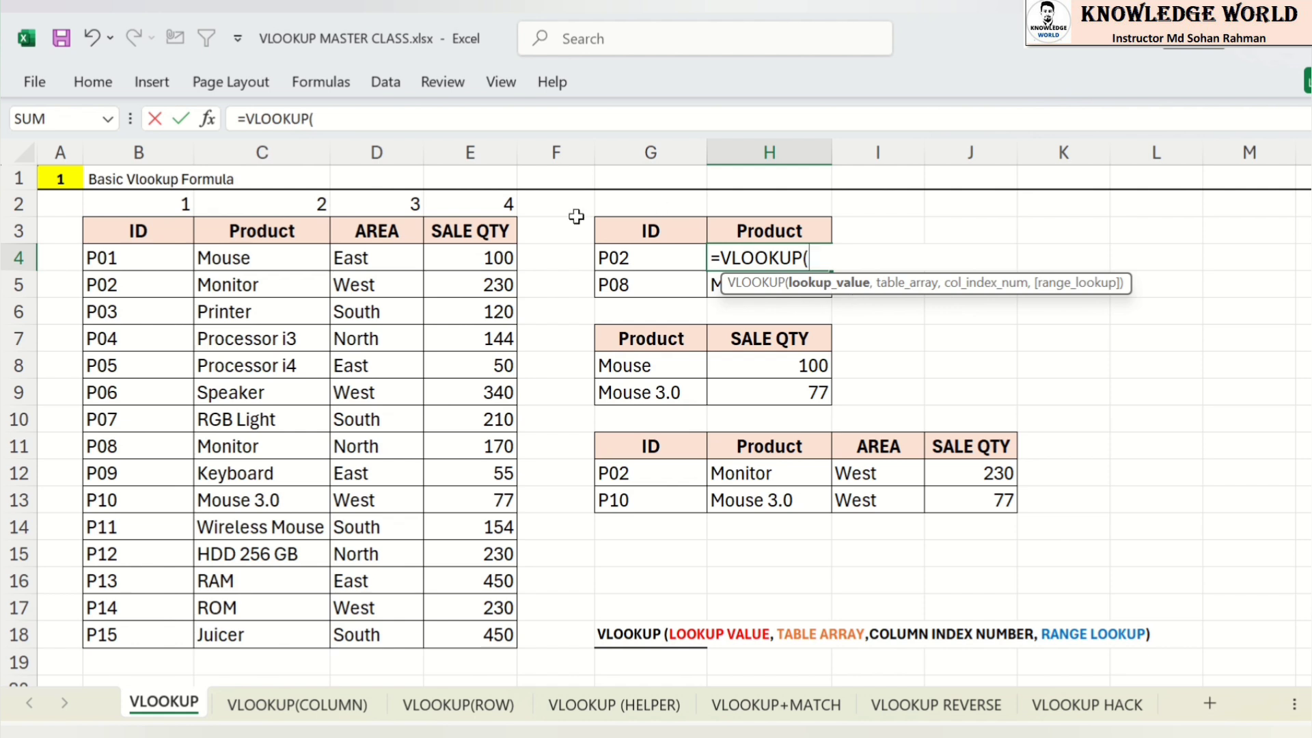
{"action": "left_click", "coordinate": [618, 257]}
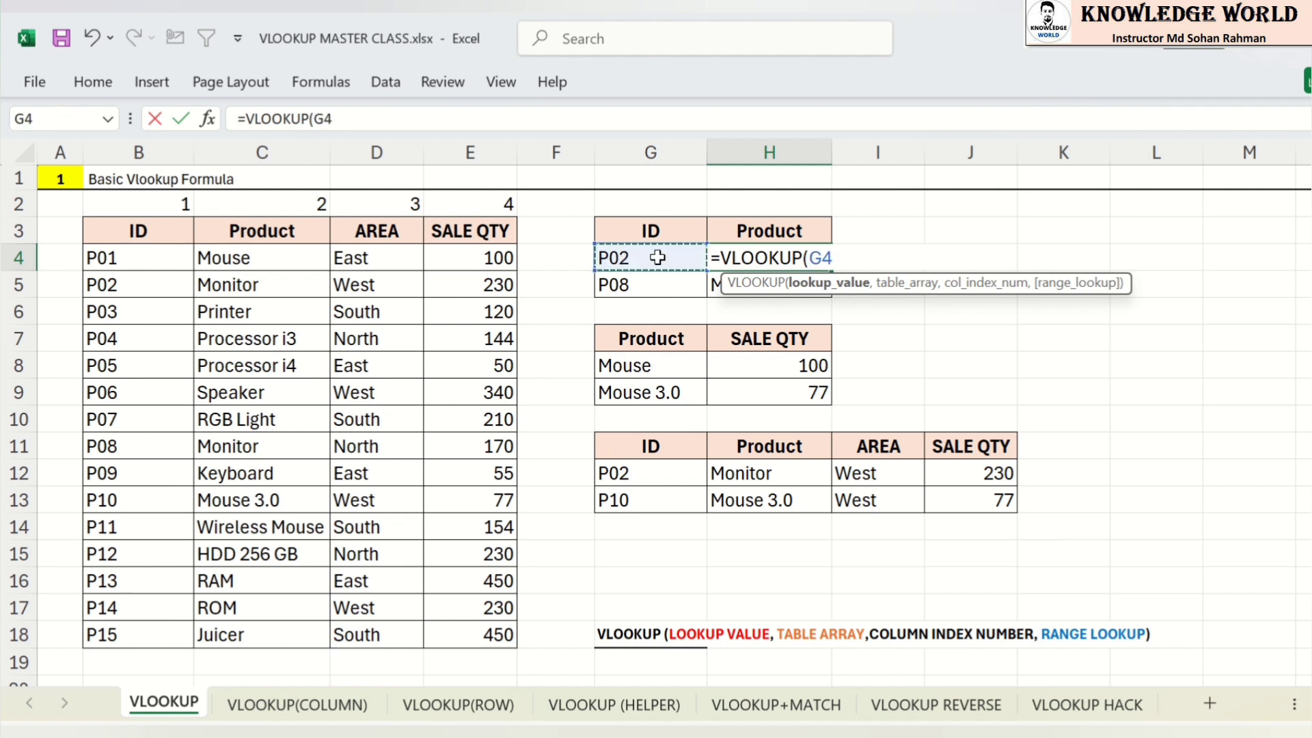
{"action": "type", "text": ","}
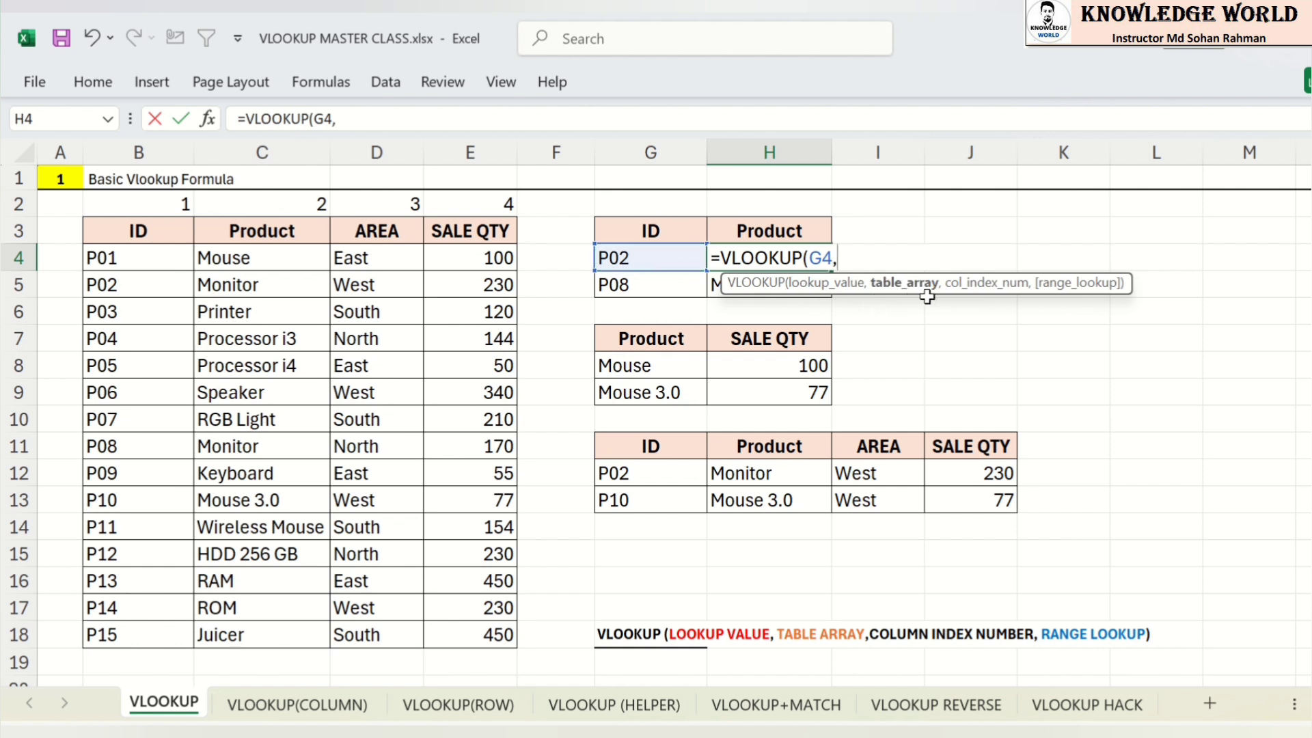
Step: Set the H4 formula's table array to the absolute range $B$4:$C$18 and its column index number to 2
{"action": "left_click", "coordinate": [144, 260]}
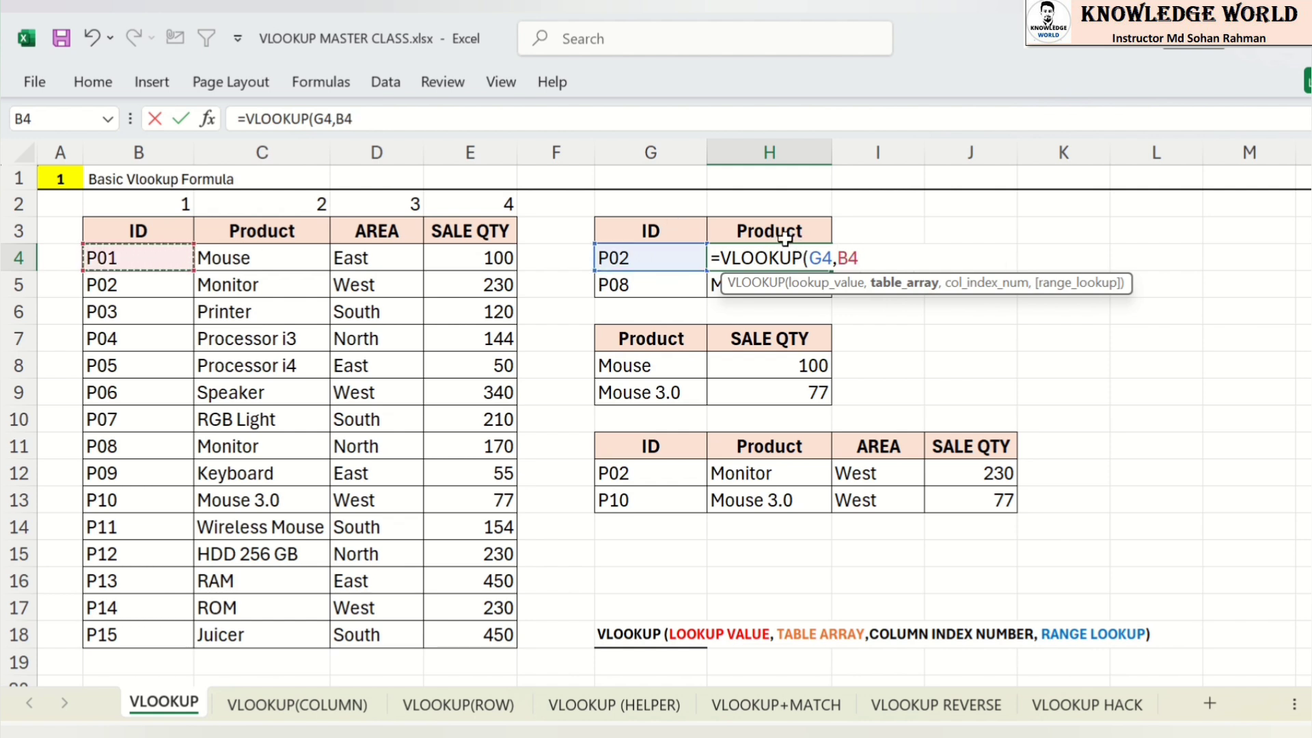
{"action": "left_click_drag", "start_coordinate": [175, 256], "coordinate": [278, 623]}
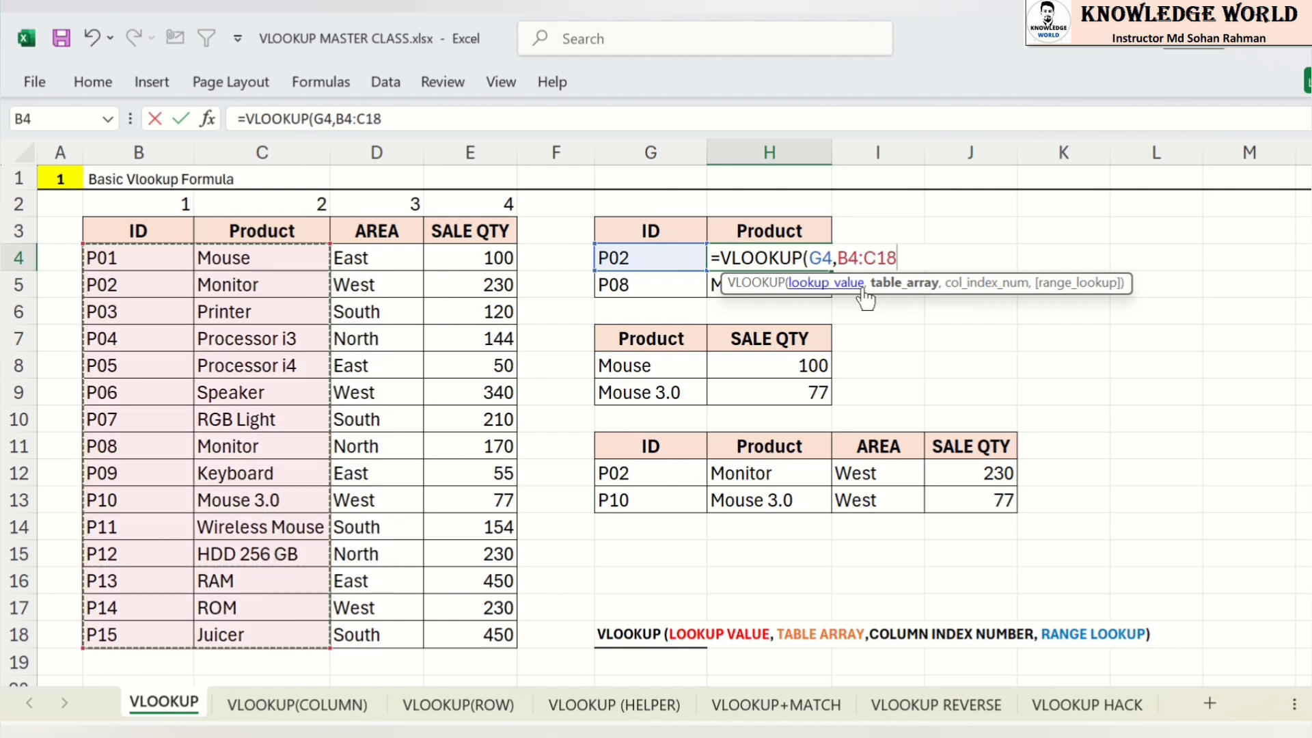
{"action": "key", "text": "F4"}
{"action": "type", "text": ","}
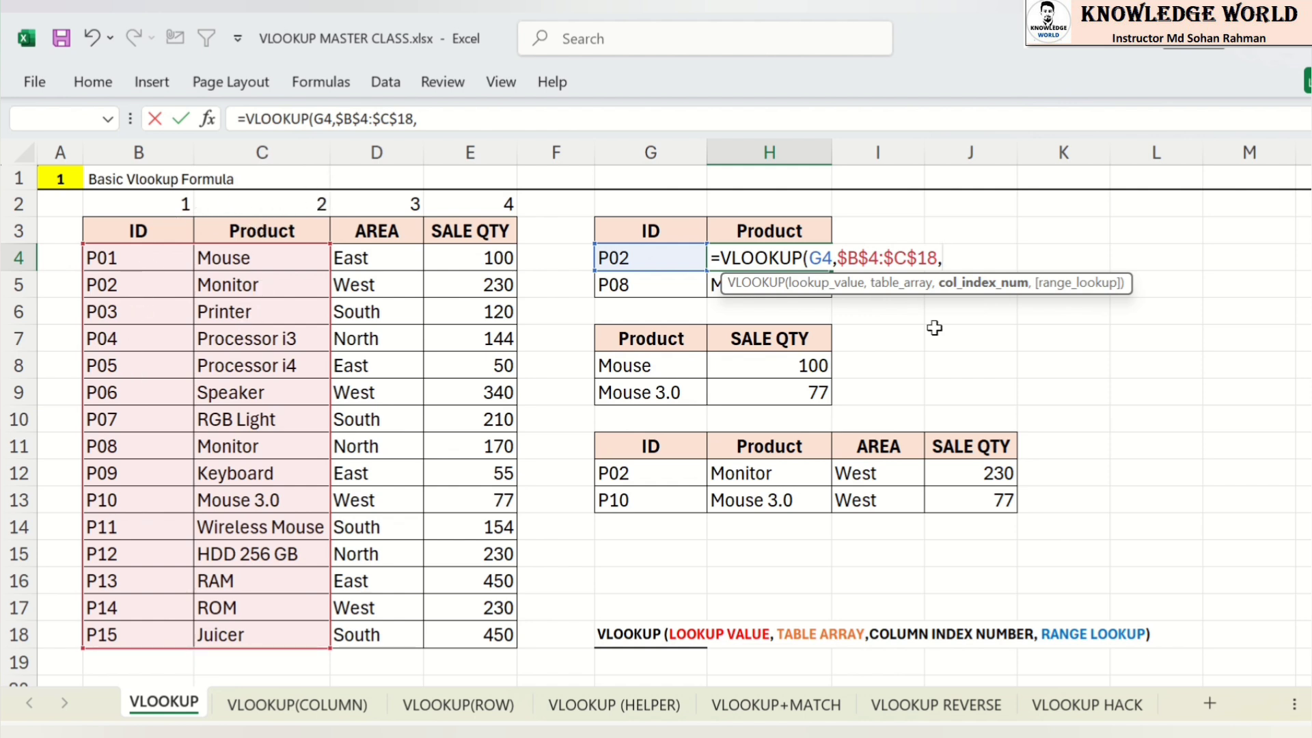
{"action": "type", "text": ","}
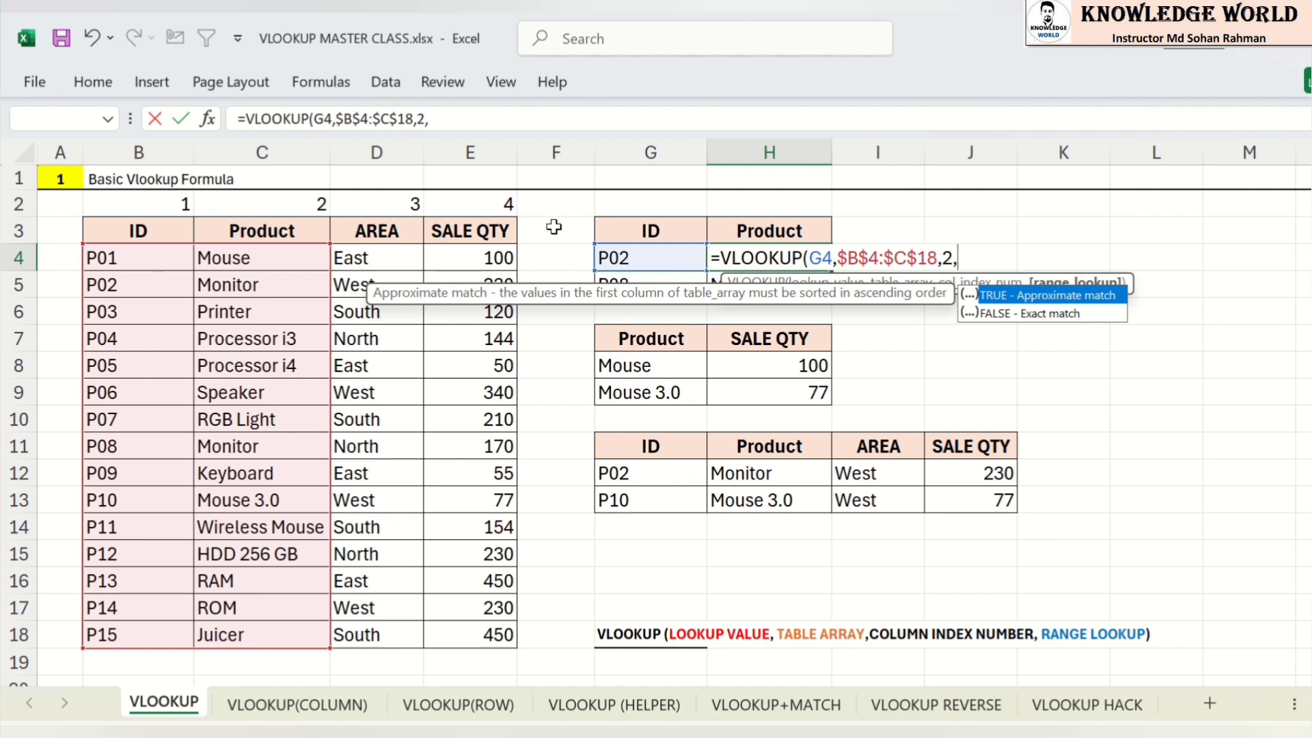
{"action": "key", "text": "Down"}
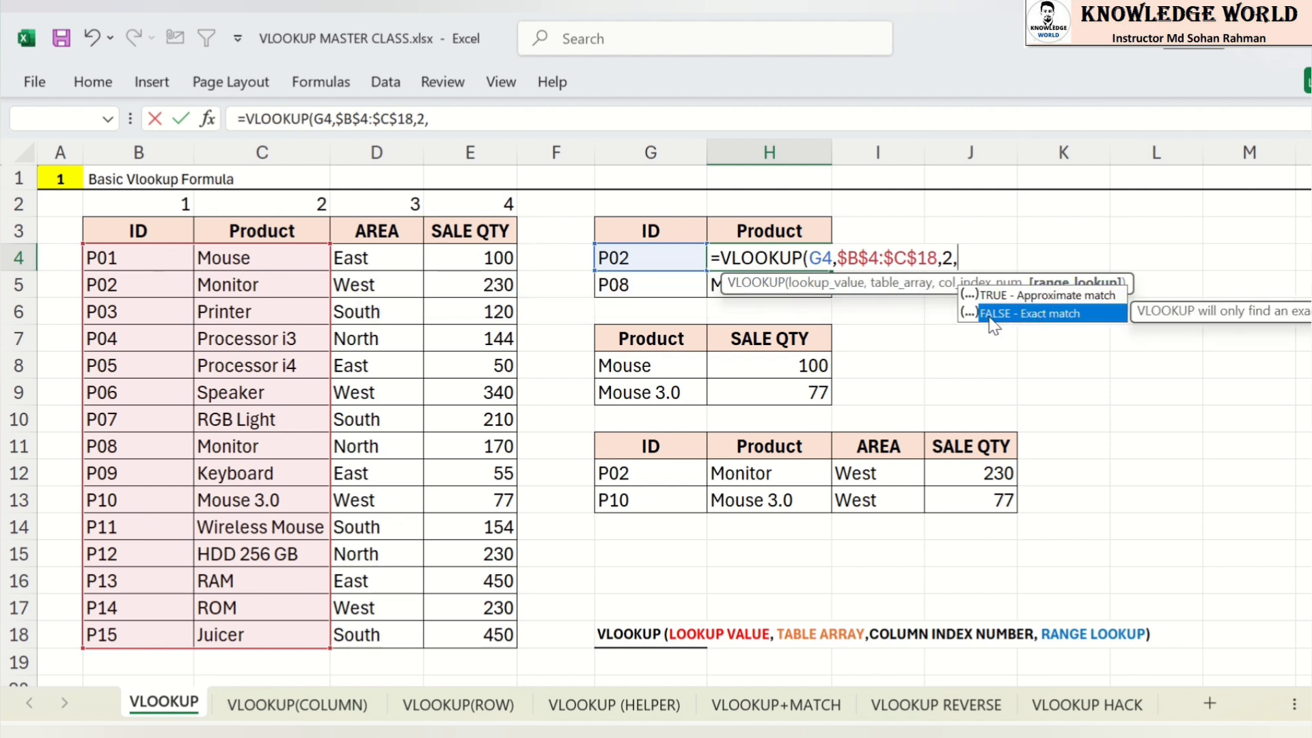
{"action": "double_click", "coordinate": [1043, 316]}
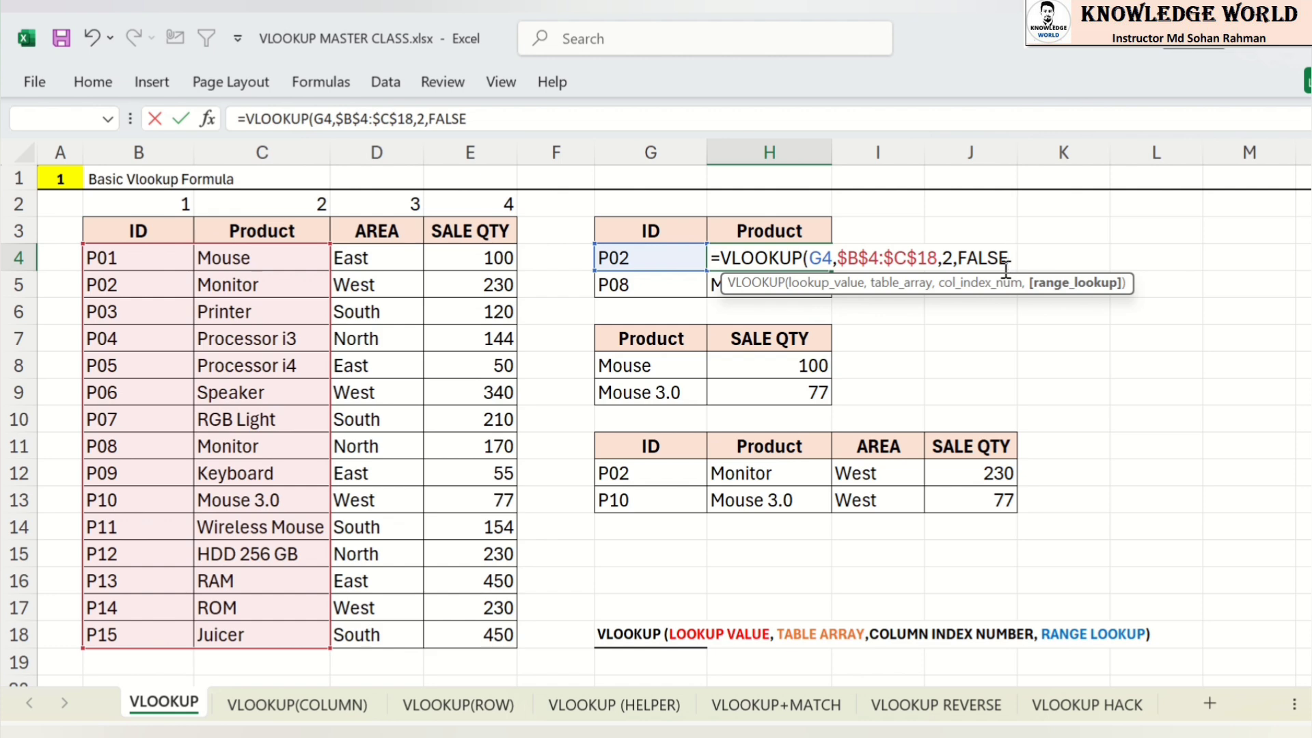
{"action": "key", "text": "BackSpace"}
{"action": "key", "text": "BackSpace"}
{"action": "key", "text": "BackSpace"}
{"action": "key", "text": "BackSpace"}
{"action": "key", "text": "BackSpace"}
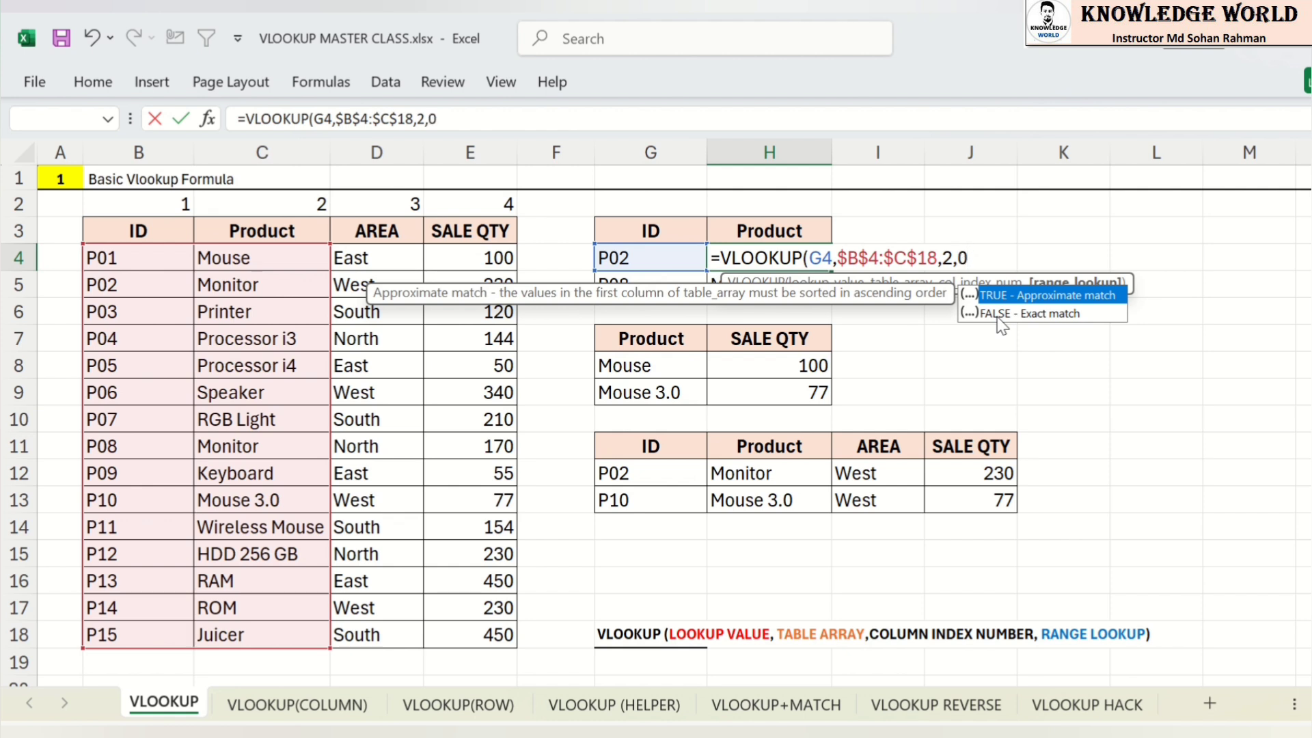
Step: Complete the H4 formula with 0 for an exact match and fill it down to H5
{"action": "type", "text": "0)"}
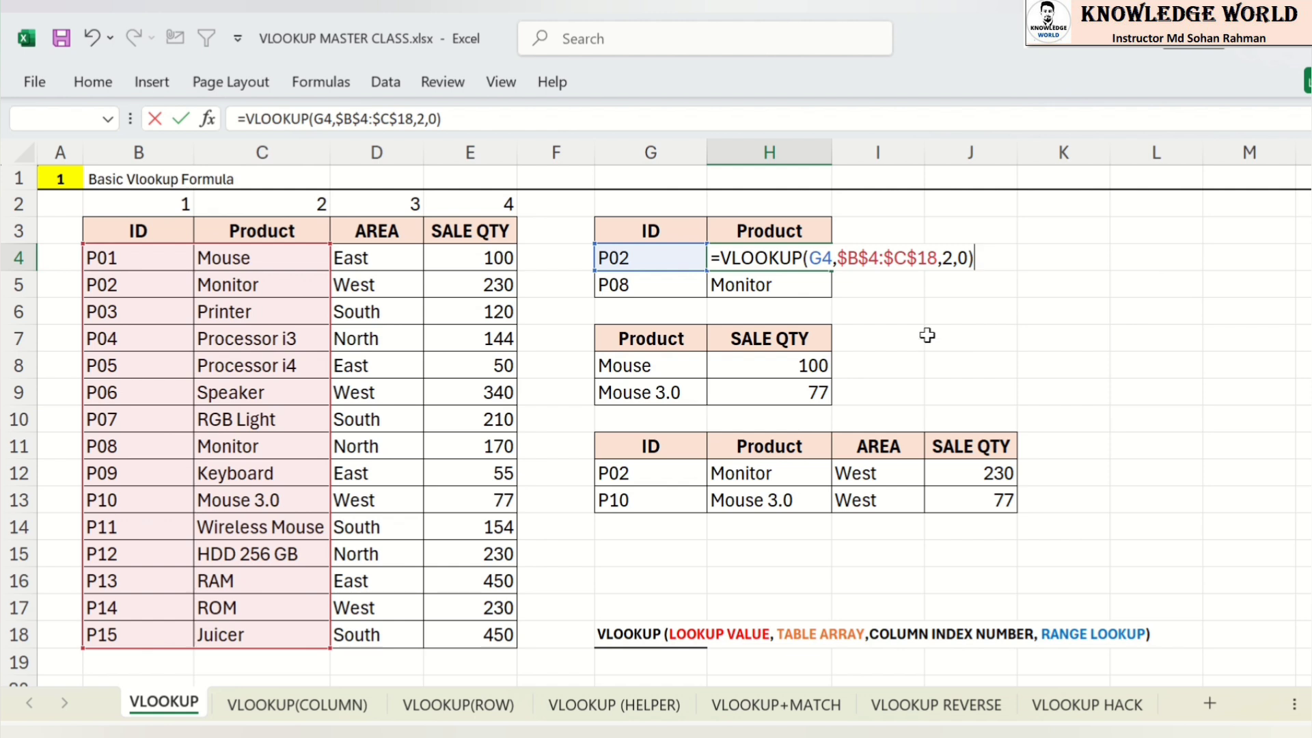
{"action": "key", "text": "Return"}
{"action": "left_click", "coordinate": [645, 263]}
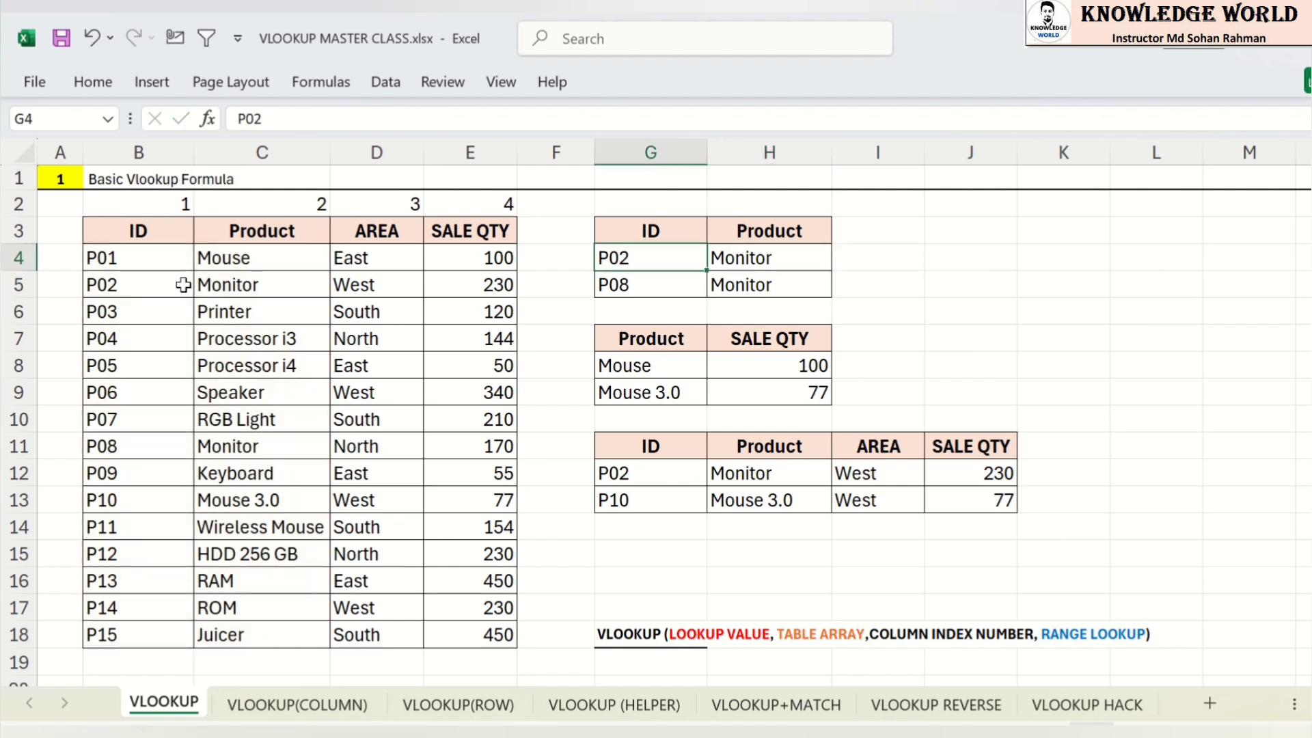
{"action": "left_click_drag", "start_coordinate": [154, 281], "coordinate": [208, 280]}
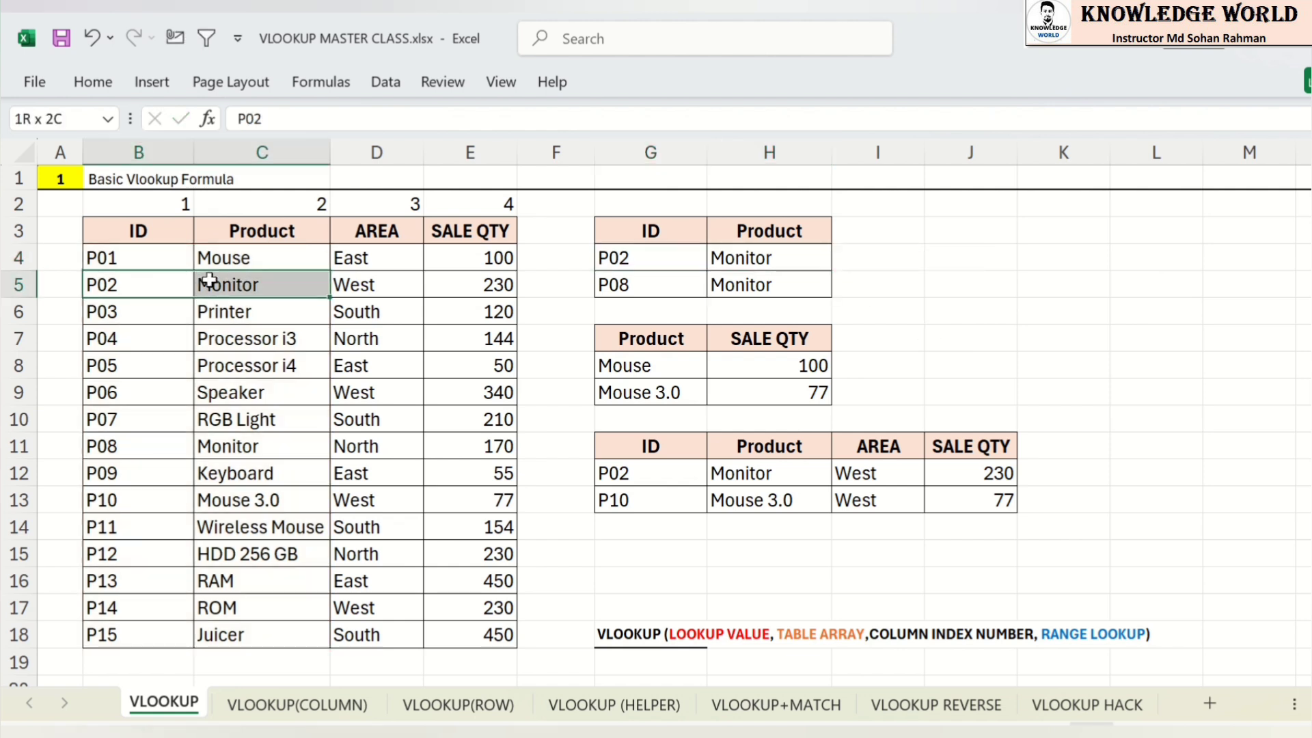
{"action": "left_click", "coordinate": [726, 257]}
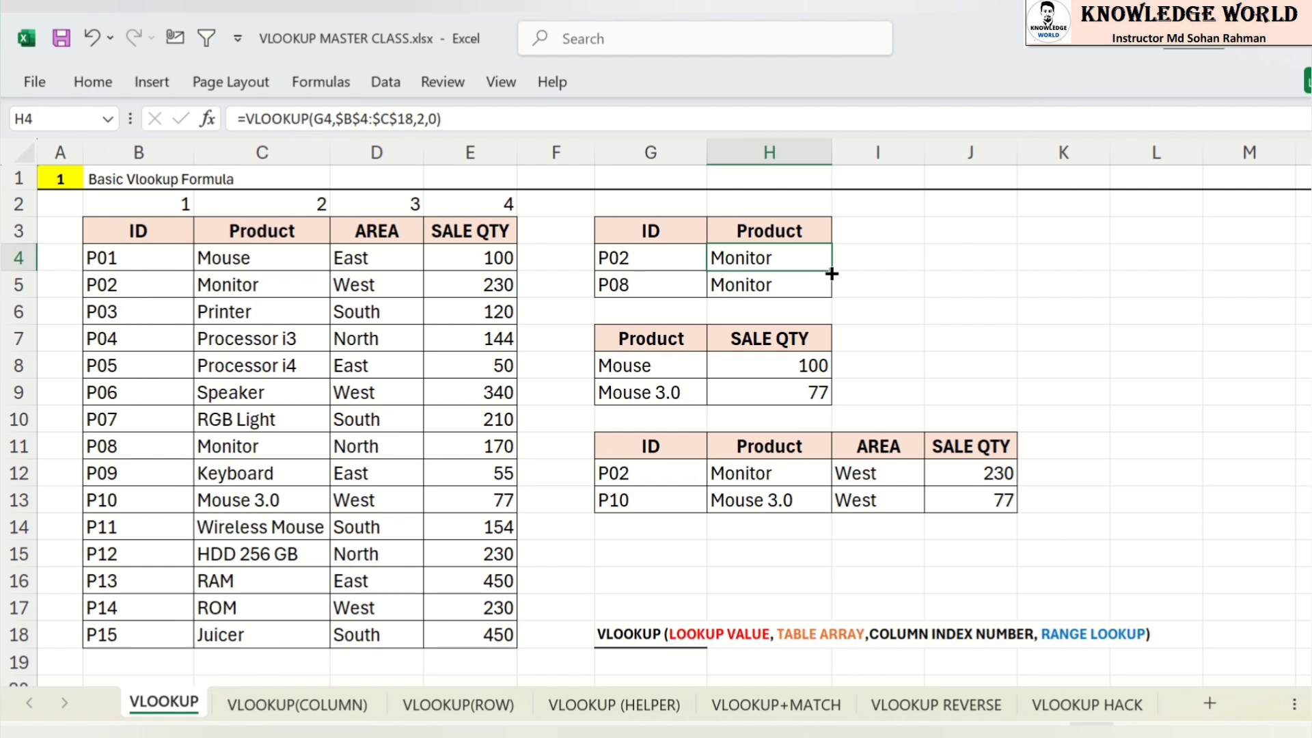
{"action": "left_click_drag", "start_coordinate": [831, 274], "coordinate": [831, 298]}
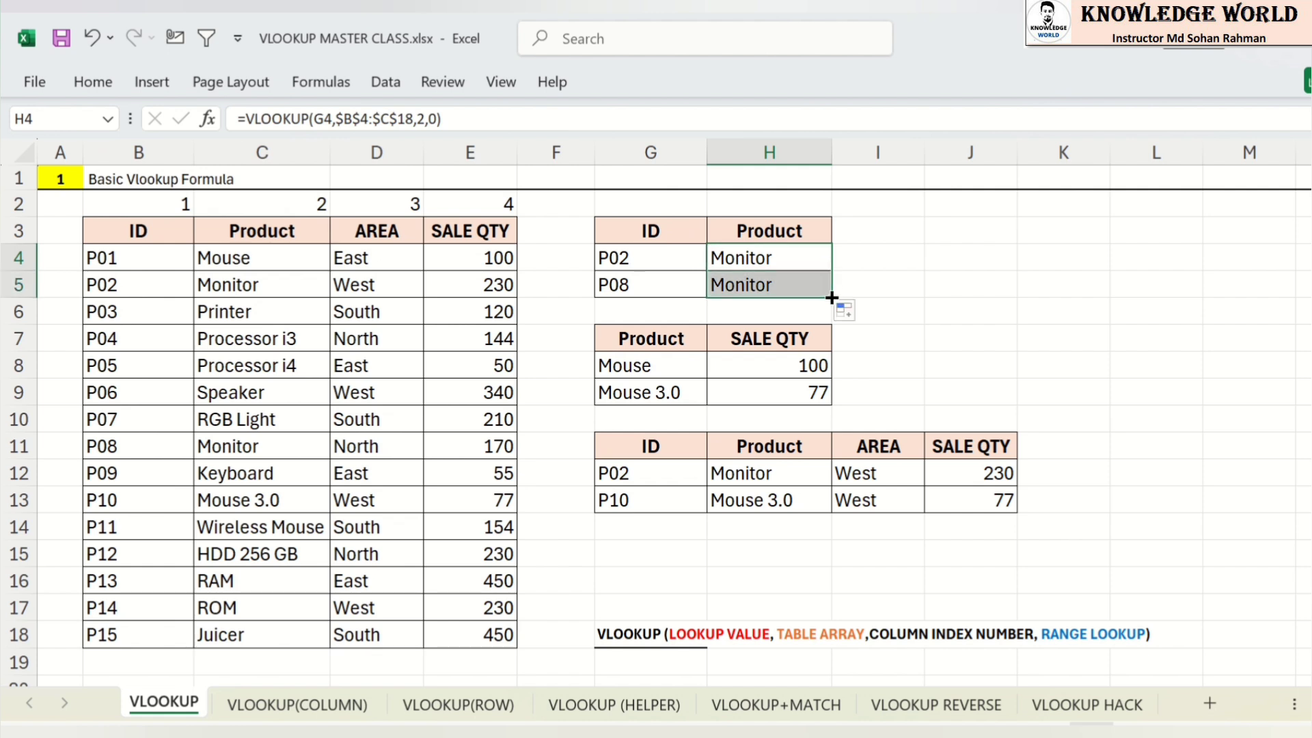
Step: Replace the lookup ID in G5 with P10 copied from B13, and compare H5 with the source row
{"action": "left_click", "coordinate": [141, 491]}
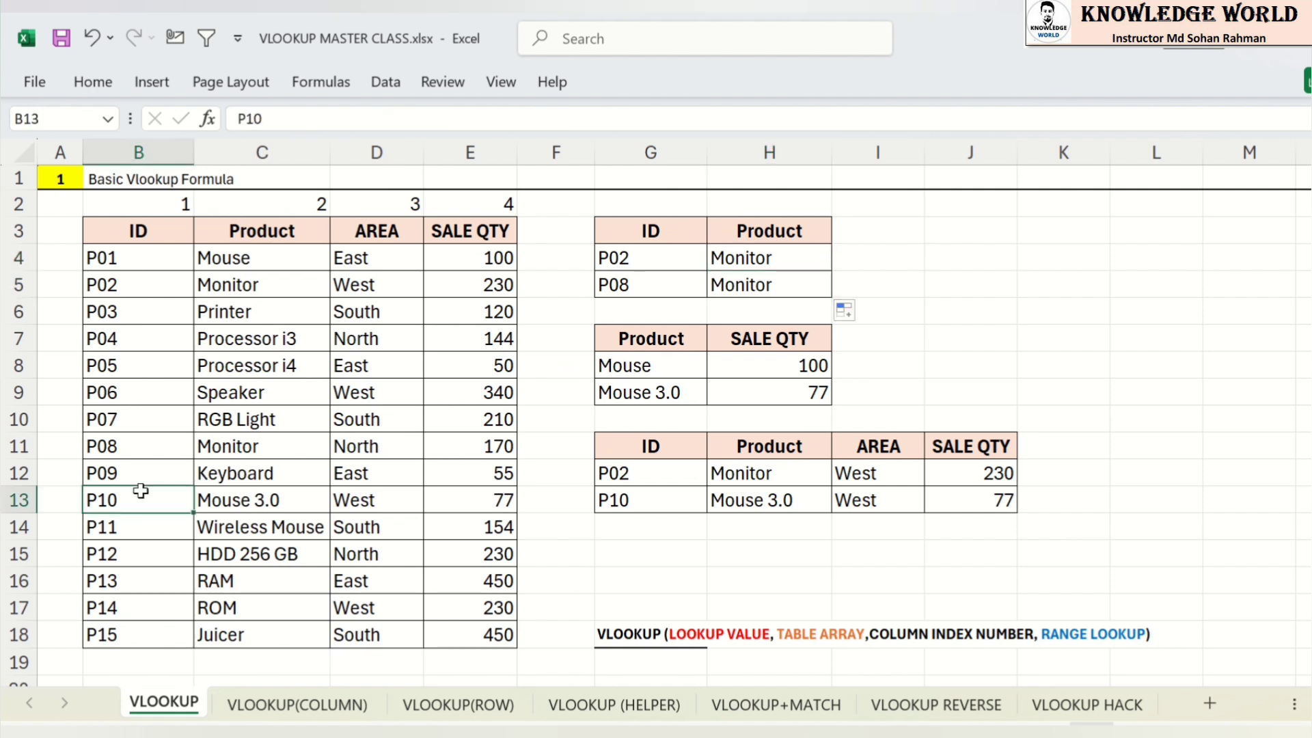
{"action": "key", "text": "ctrl+c"}
{"action": "left_click", "coordinate": [628, 279]}
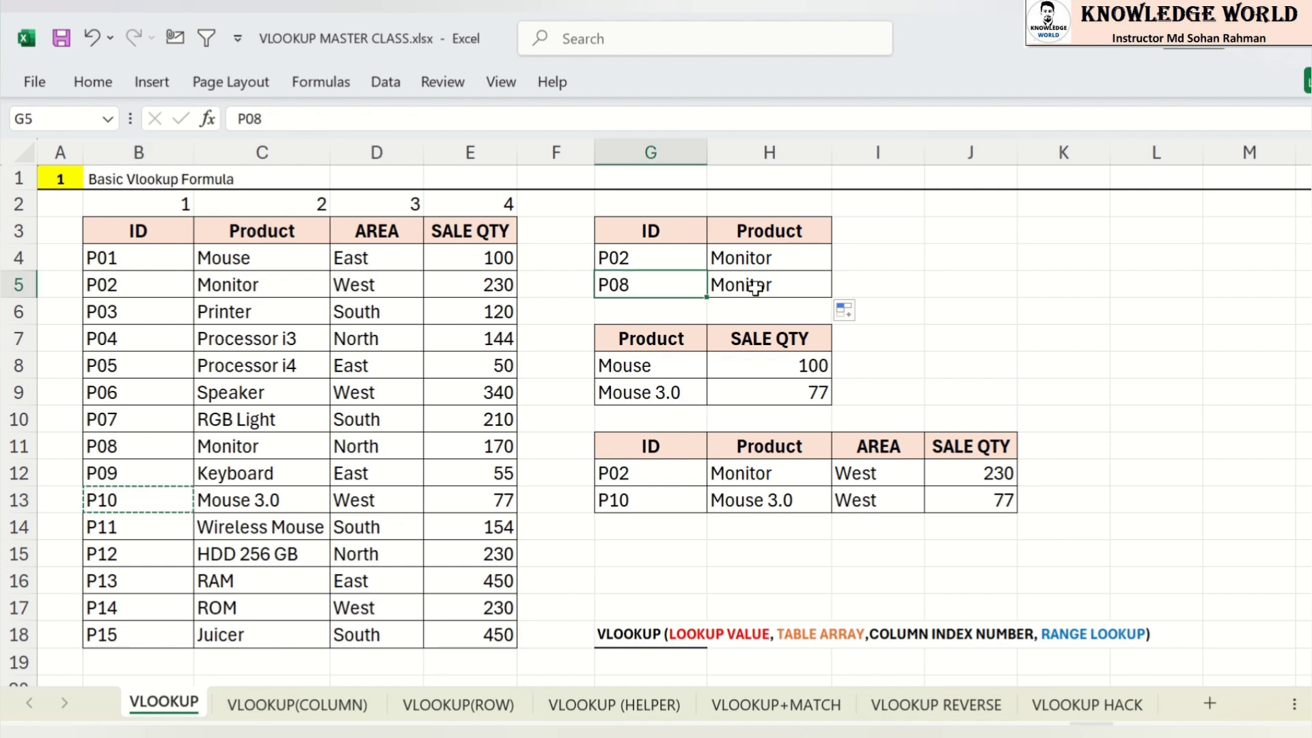
{"action": "key", "text": "ctrl+v"}
{"action": "left_click", "coordinate": [776, 284]}
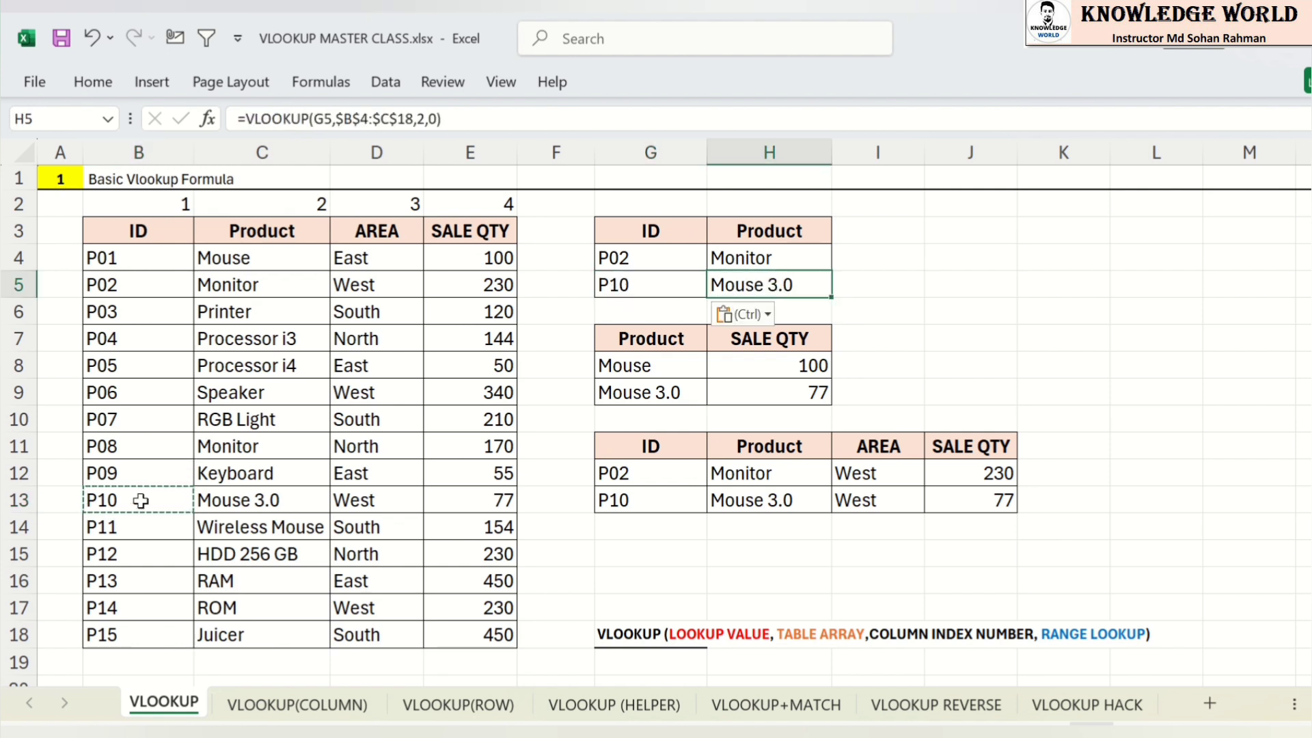
{"action": "left_click_drag", "start_coordinate": [182, 502], "coordinate": [211, 501]}
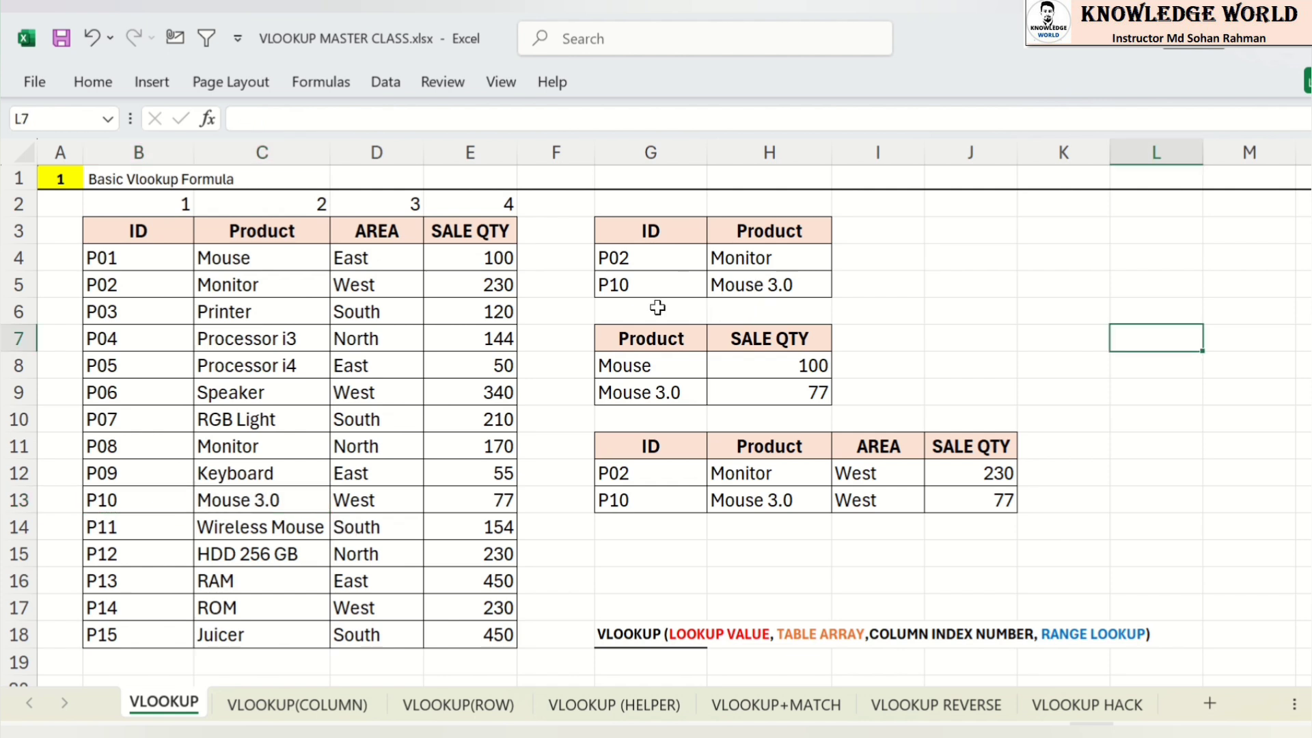
Step: Begin a VLOOKUP formula for the sale quantity in H8 with the product in G8 as the lookup value
{"action": "left_click_drag", "start_coordinate": [618, 338], "coordinate": [629, 387]}
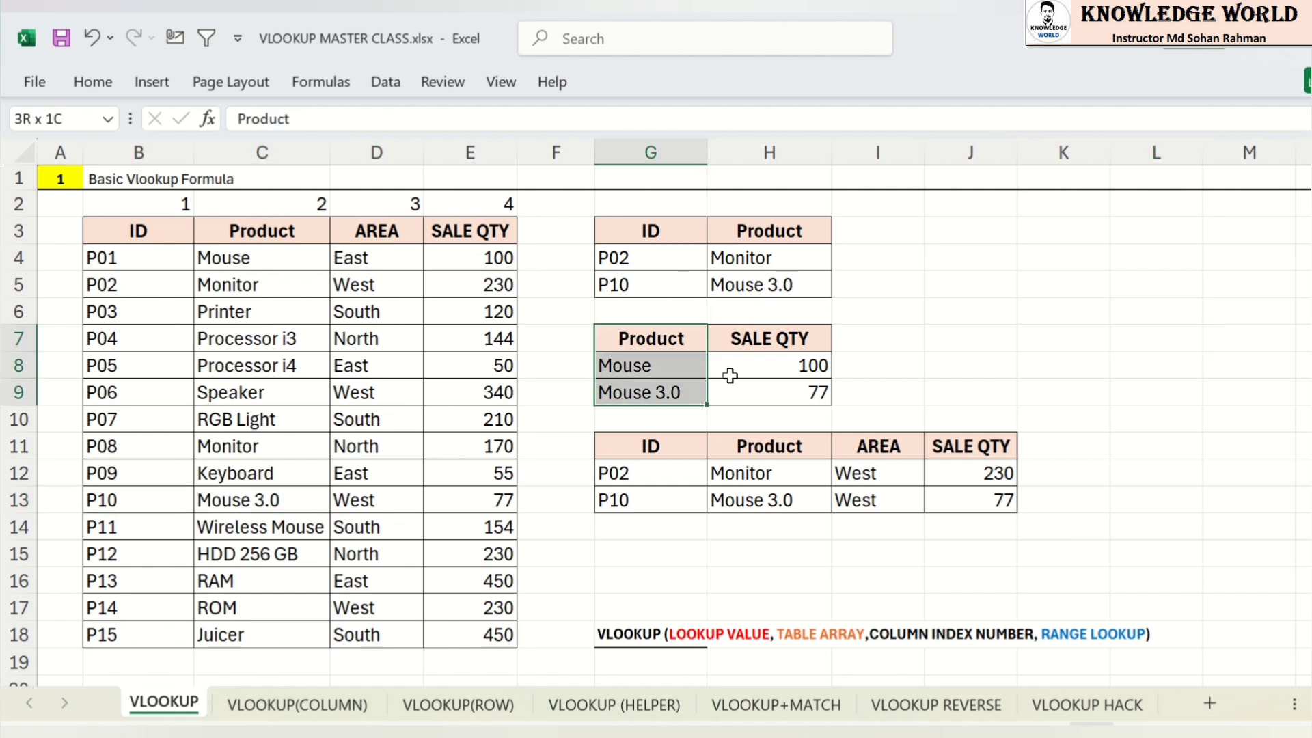
{"action": "left_click_drag", "start_coordinate": [730, 376], "coordinate": [778, 362]}
{"action": "left_click", "coordinate": [777, 358]}
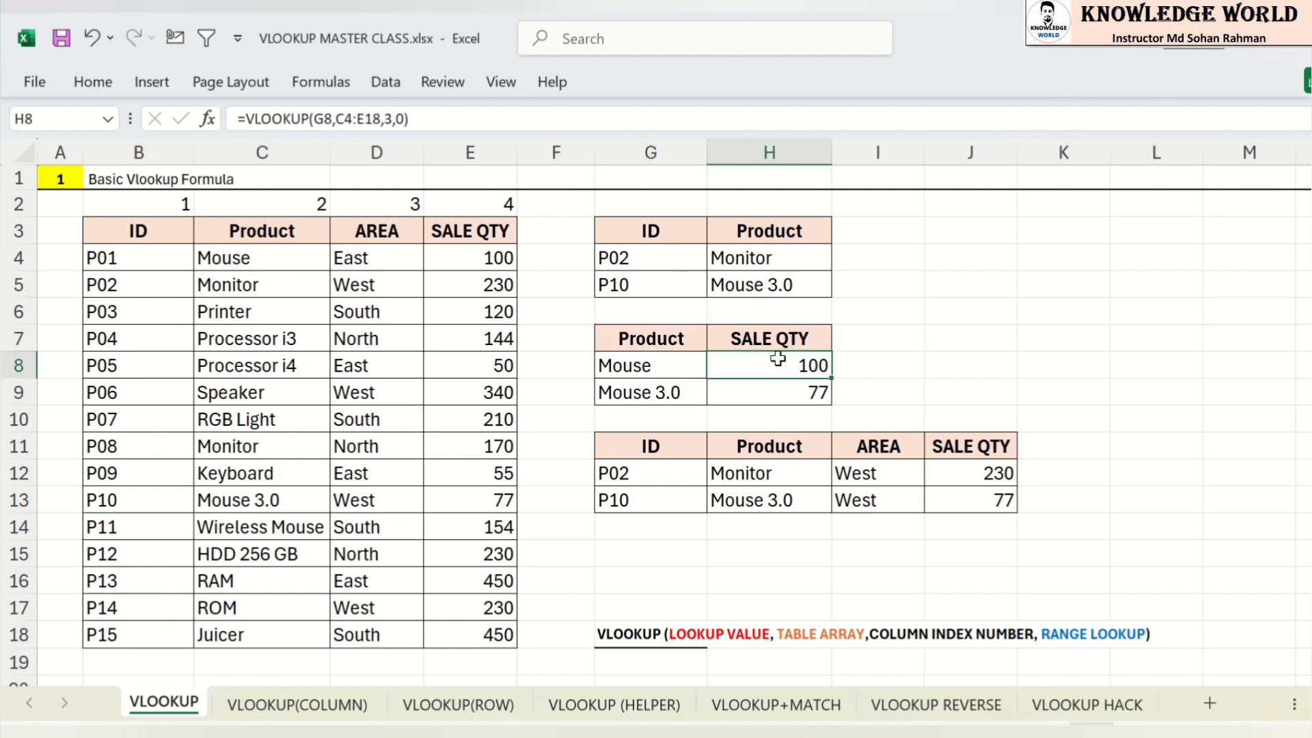
{"action": "type", "text": "=v"}
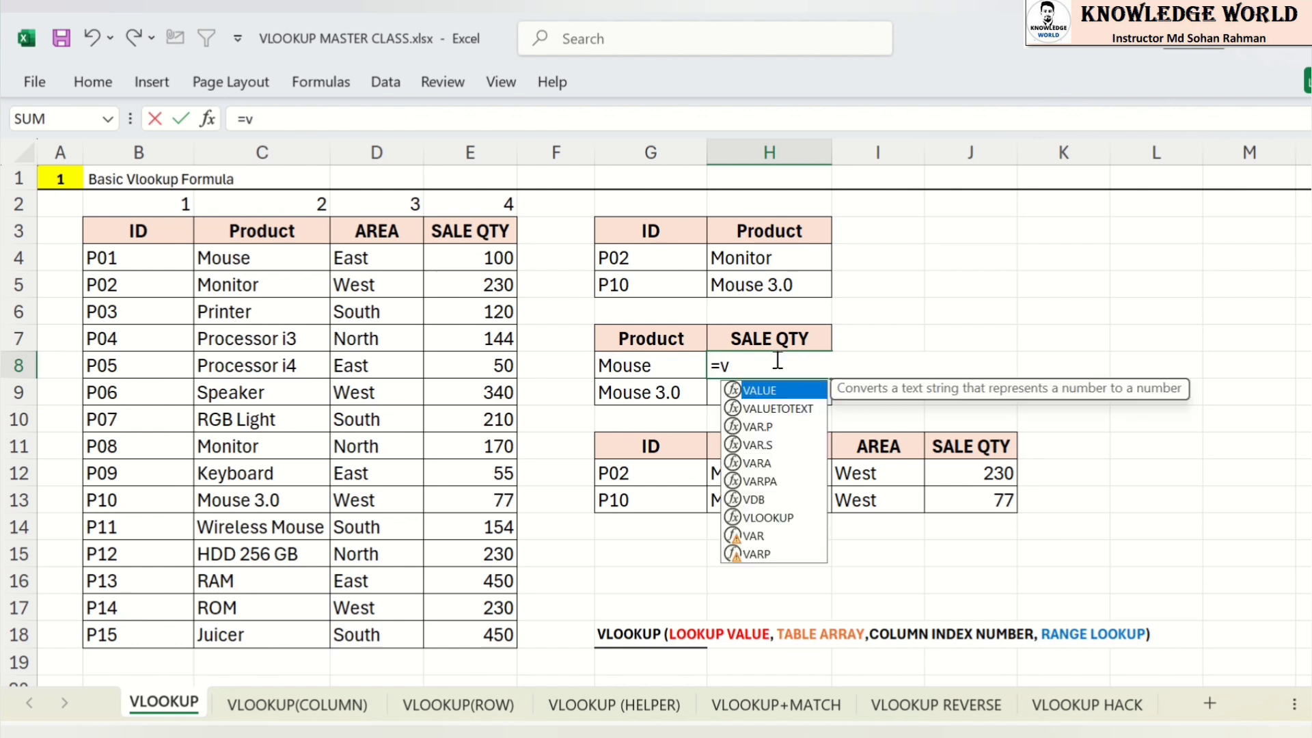
{"action": "type", "text": "lo"}
{"action": "key", "text": "Tab"}
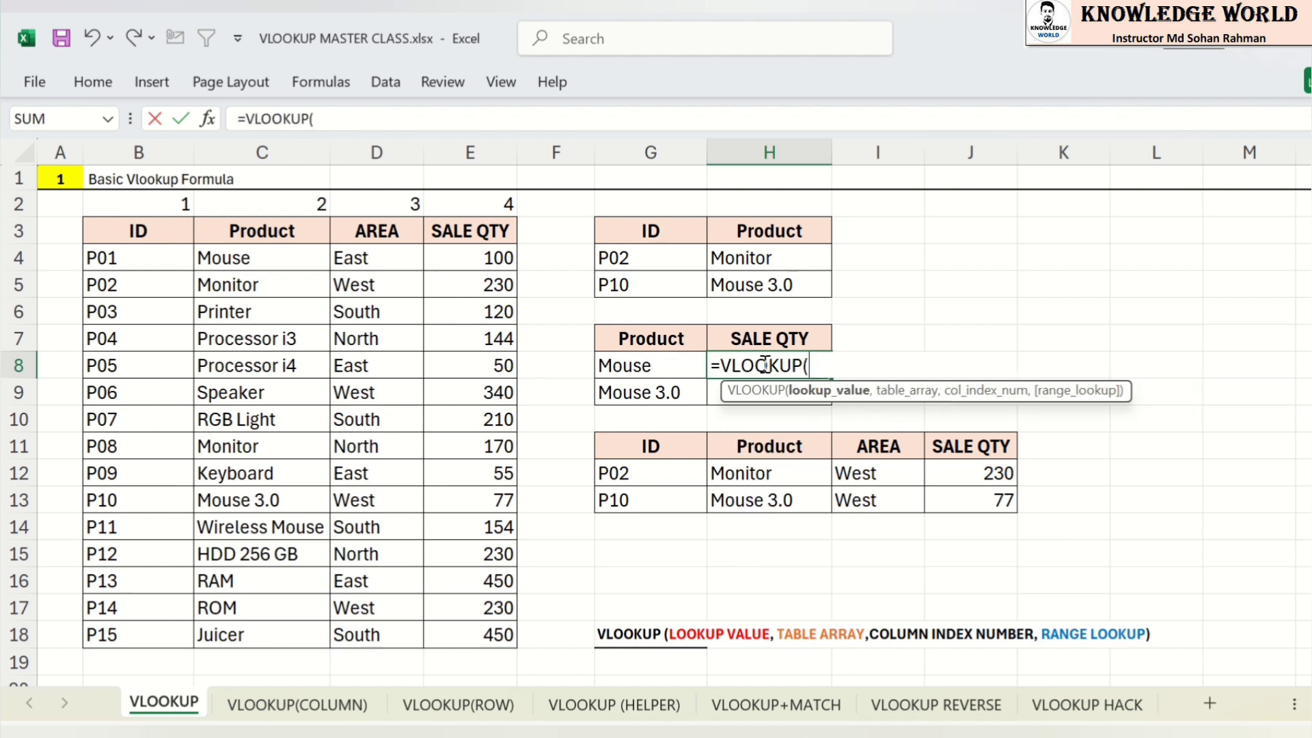
{"action": "left_click", "coordinate": [641, 371]}
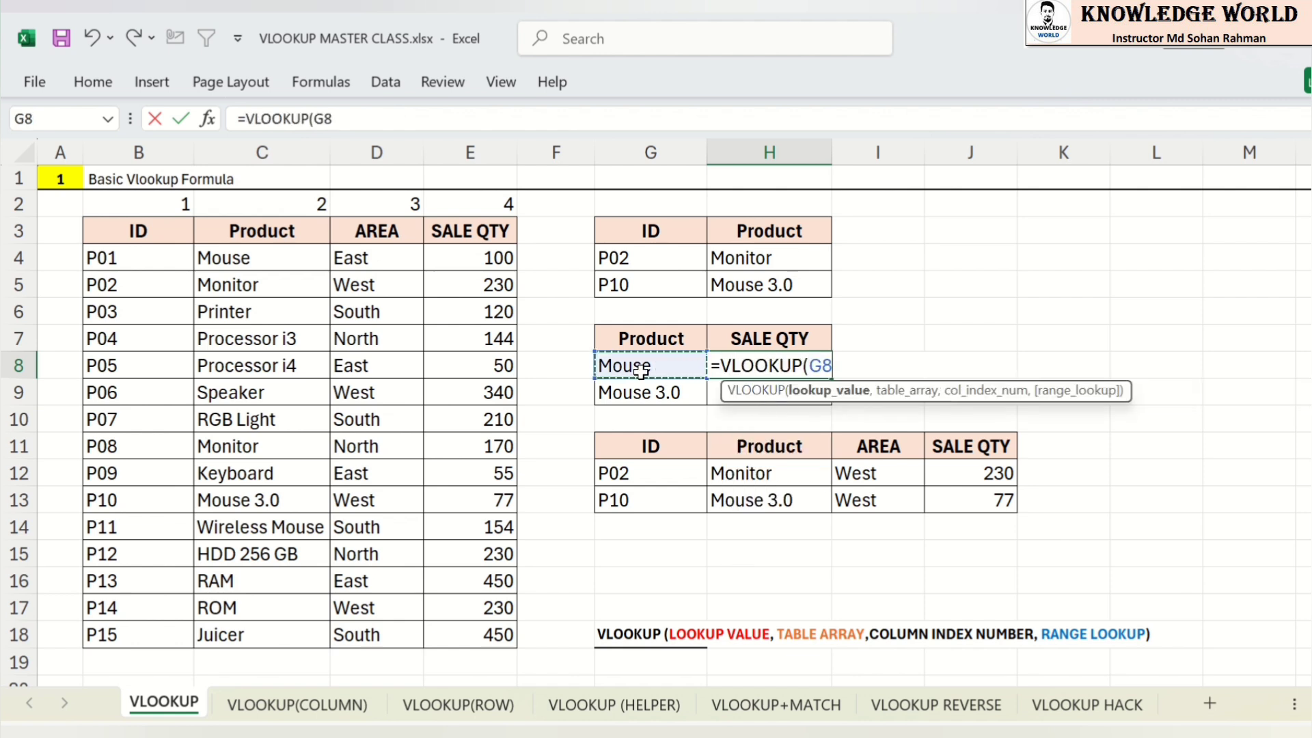
{"action": "type", "text": ","}
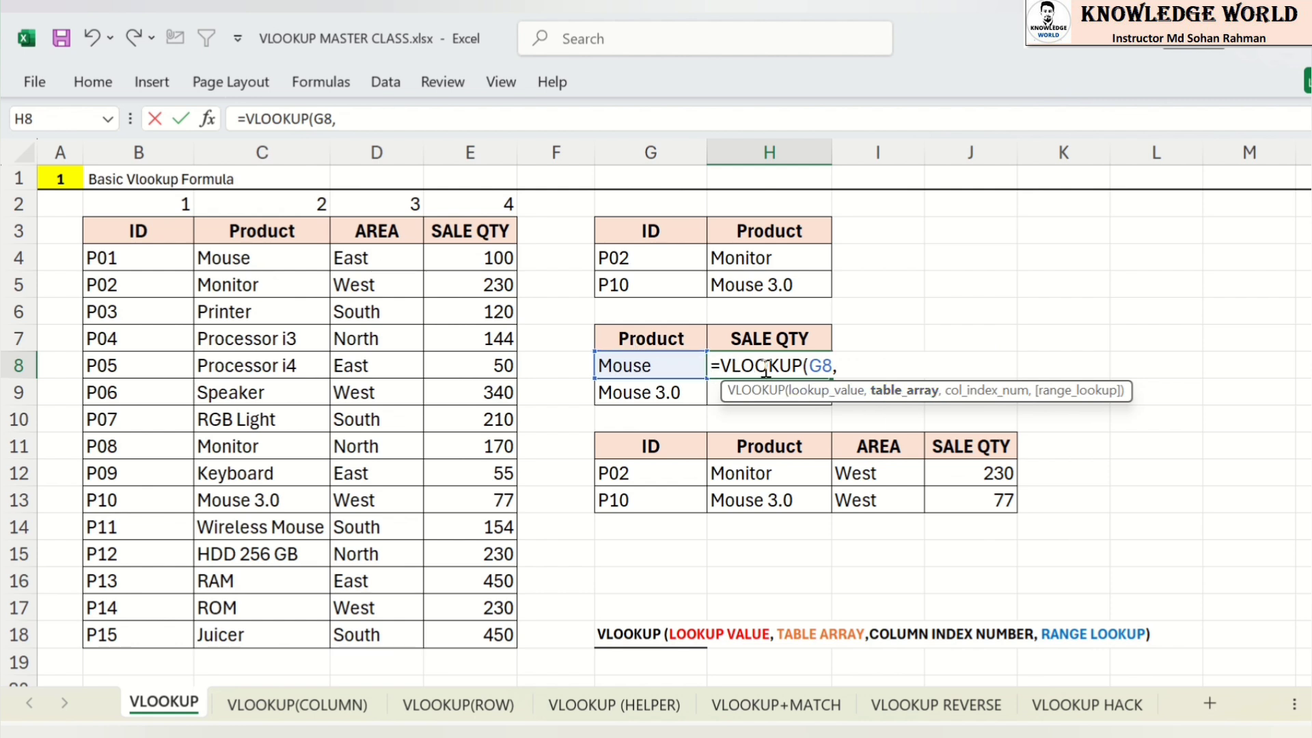
Step: Set the H8 formula's table array to the absolute range $C$4:$E$18 and its column index number to 3
{"action": "left_click", "coordinate": [257, 259]}
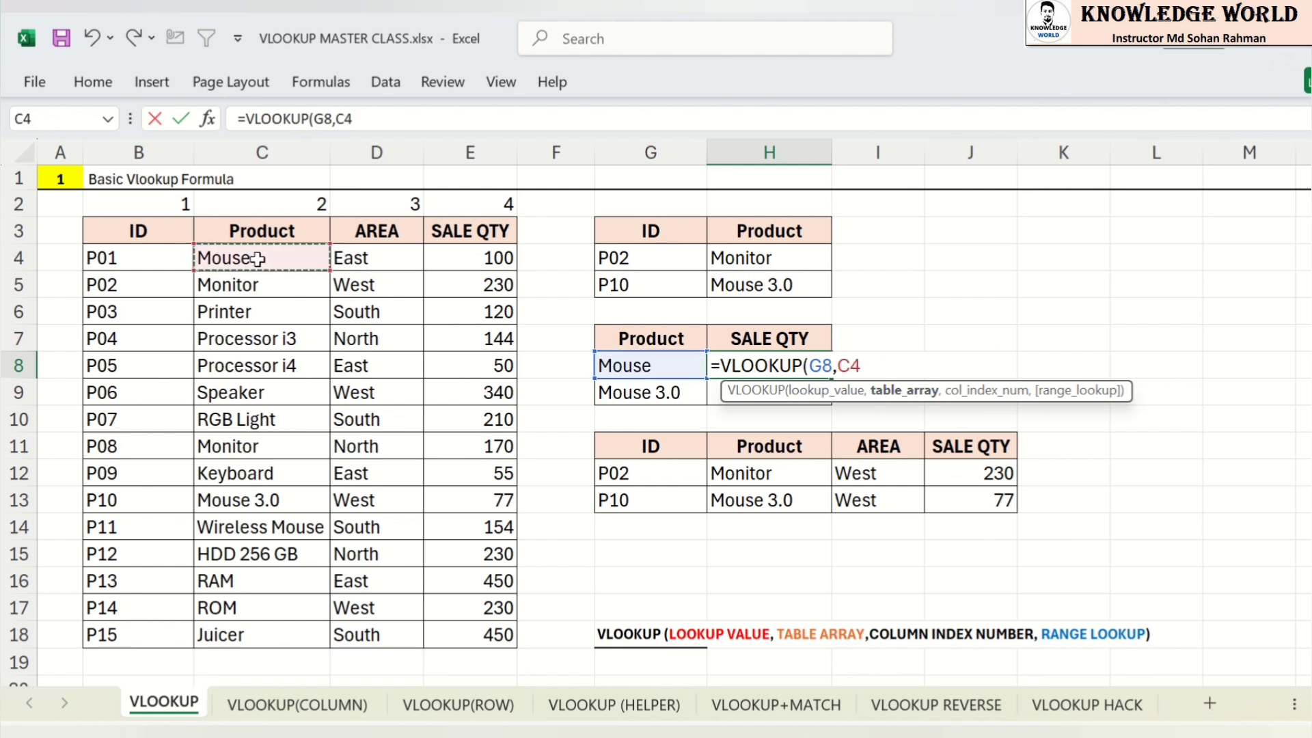
{"action": "left_click_drag", "start_coordinate": [257, 258], "coordinate": [478, 633]}
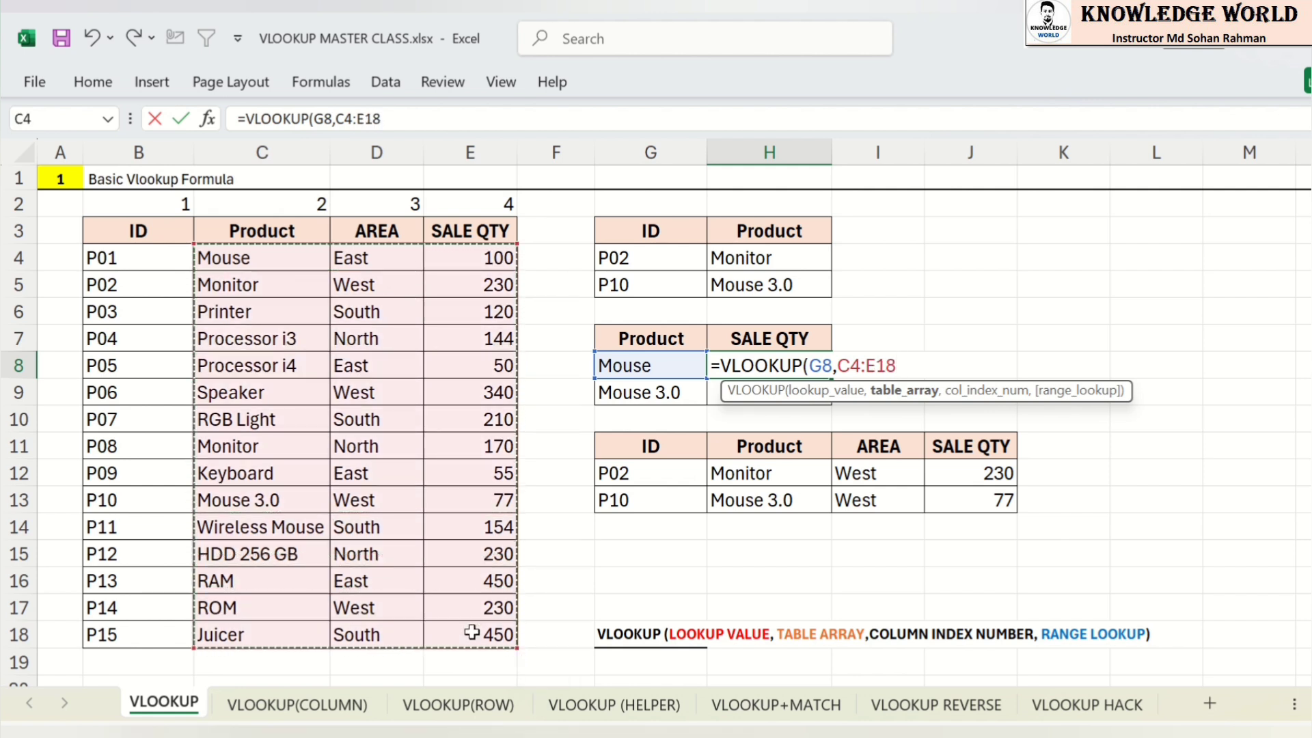
{"action": "left_click", "coordinate": [462, 125]}
{"action": "key", "text": "F4"}
{"action": "type", "text": ",3"}
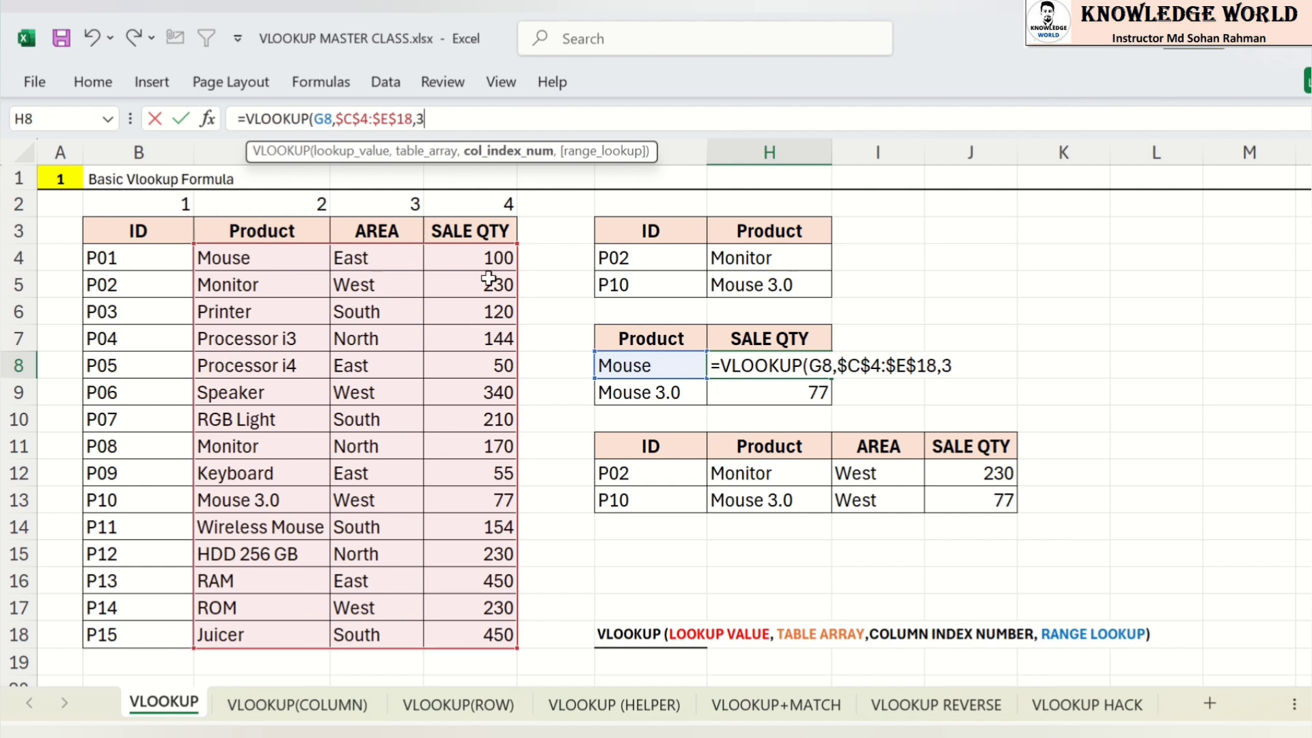
{"action": "type", "text": ","}
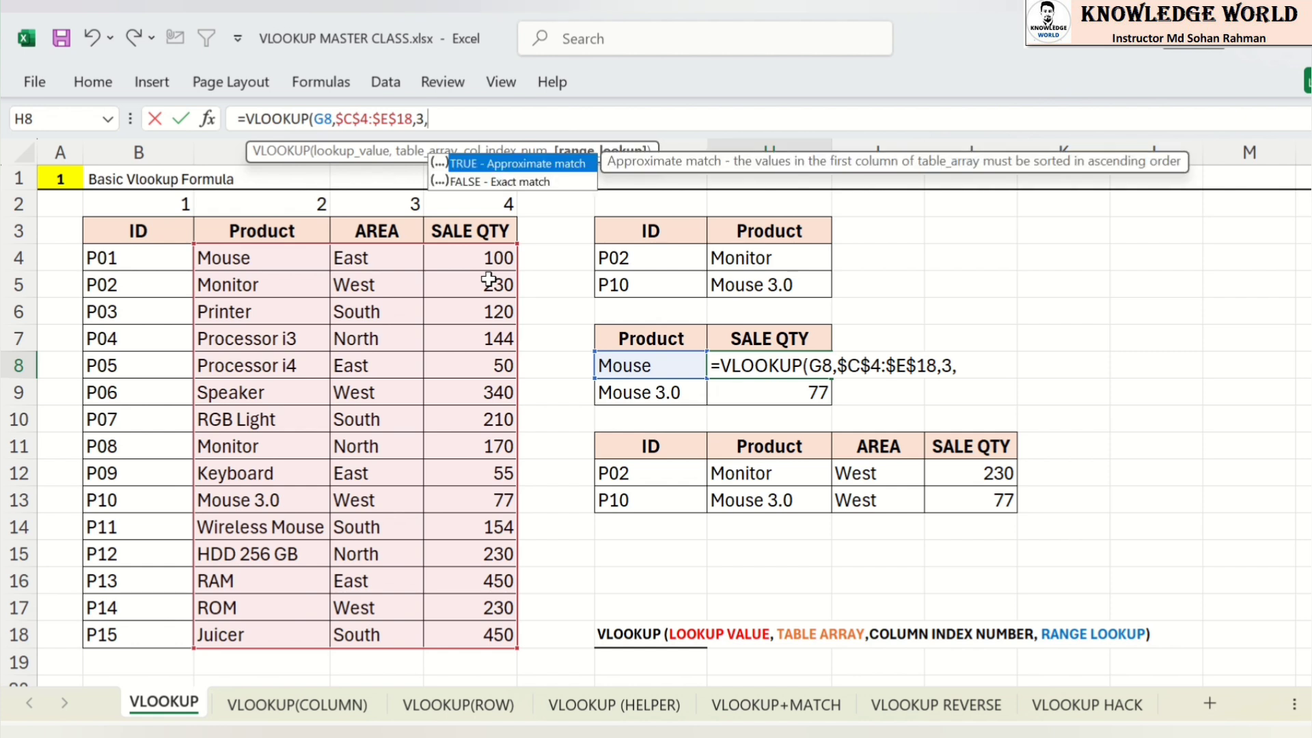
Step: Complete the H8 formula with FALSE for an exact match
{"action": "double_click", "coordinate": [471, 181]}
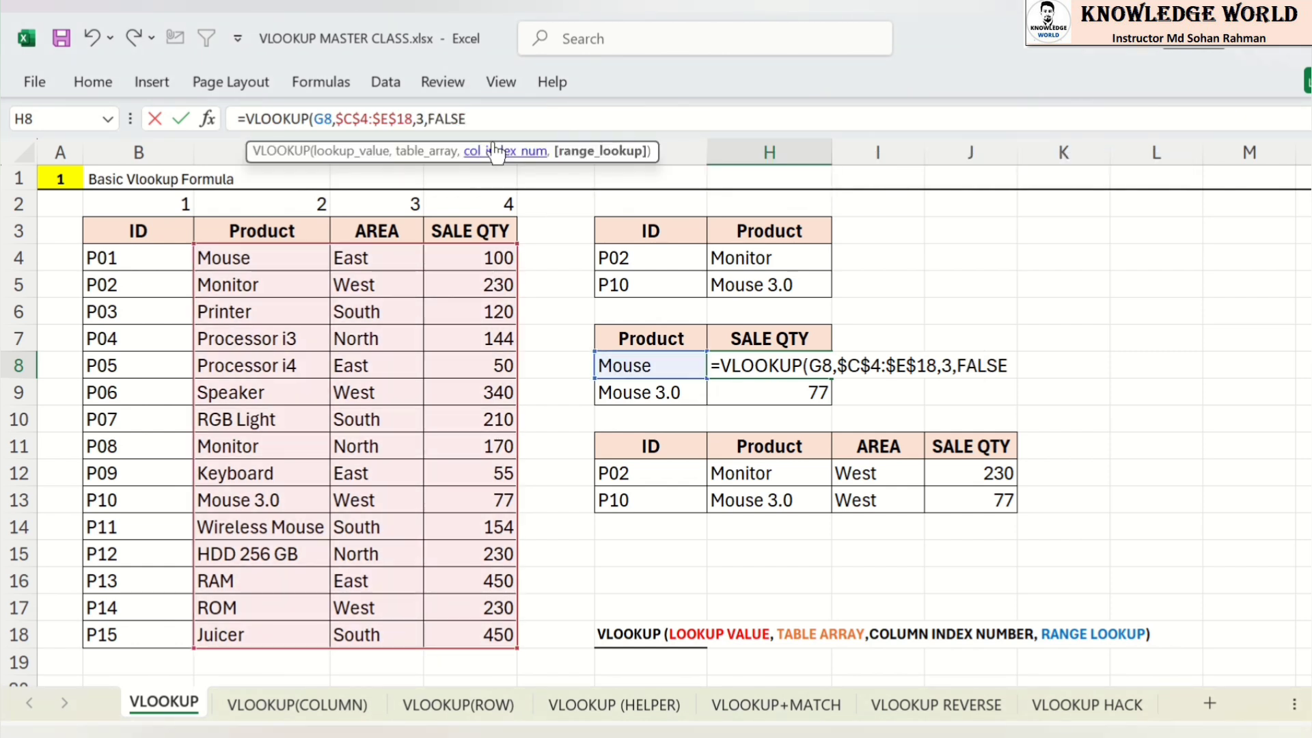
{"action": "type", "text": ")"}
{"action": "key", "text": "Return"}
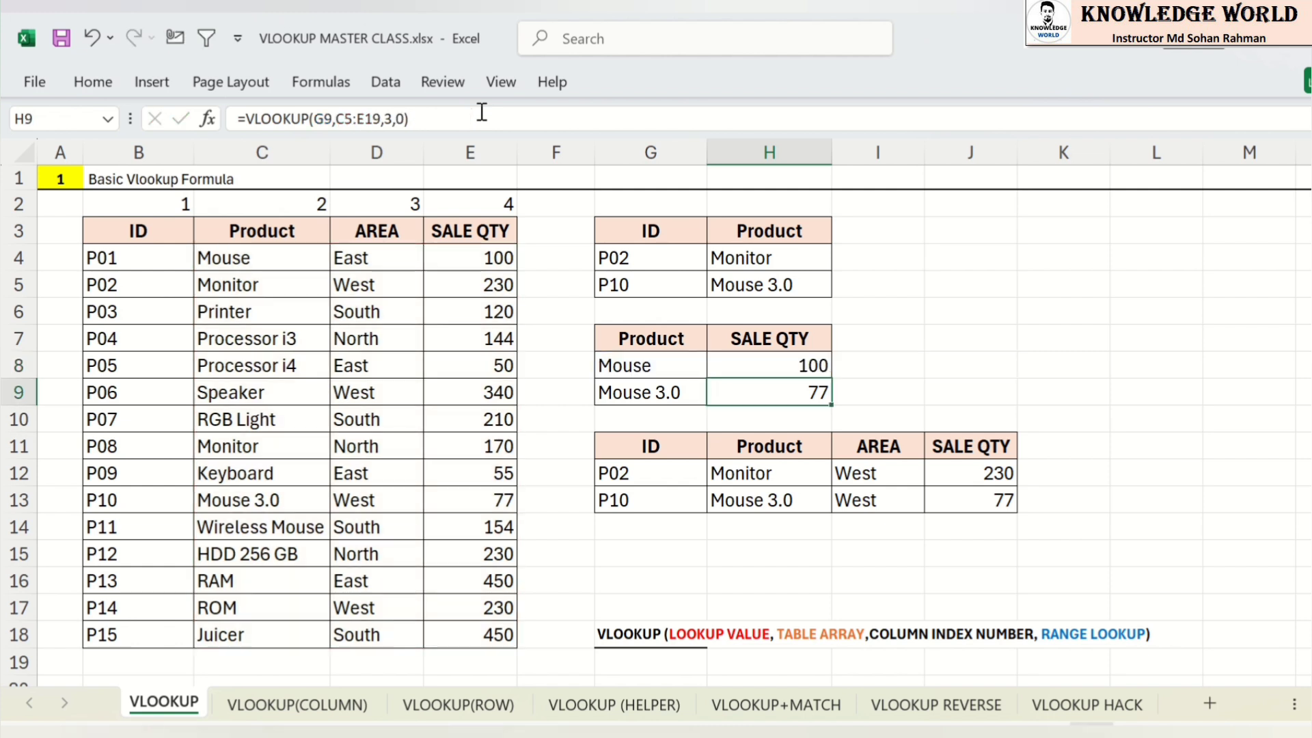
Step: Compare the H8 result with its source row, and replace the lookup product in G8 with Speaker copied from C9
{"action": "left_click_drag", "start_coordinate": [668, 365], "coordinate": [757, 349]}
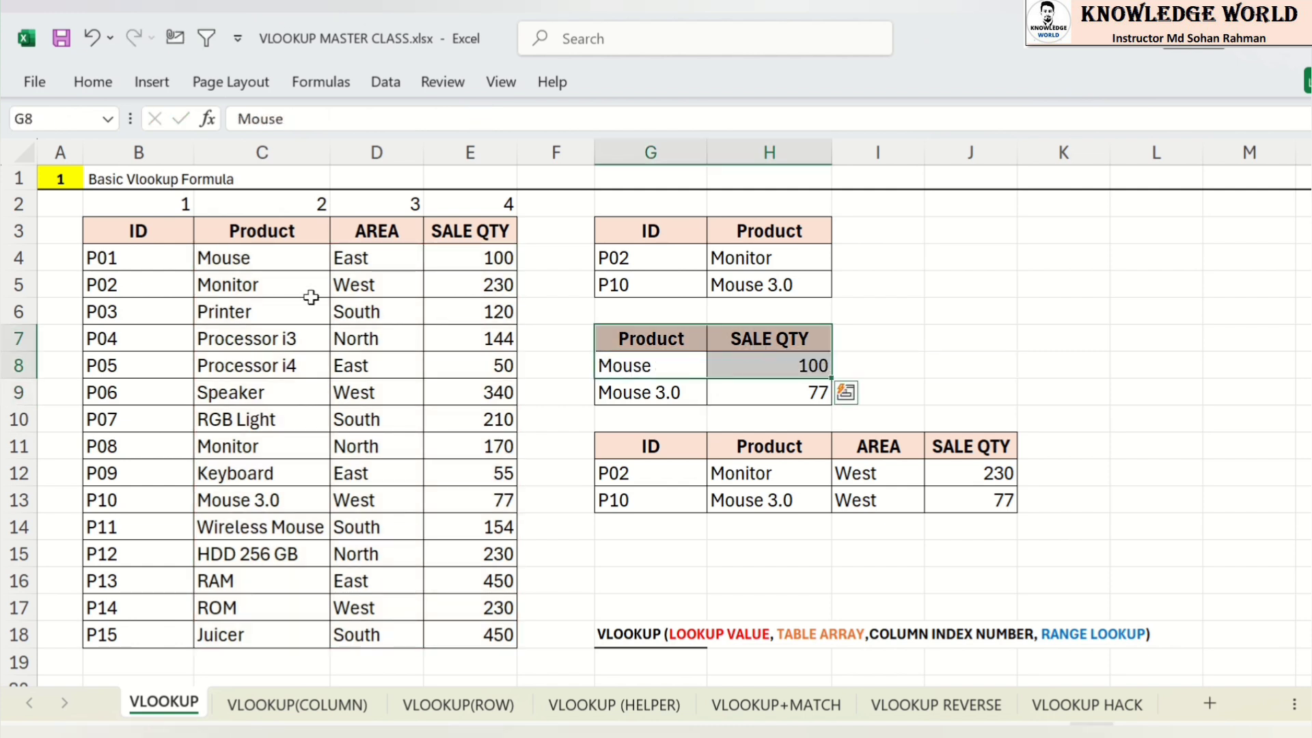
{"action": "left_click", "coordinate": [471, 260]}
{"action": "left_click", "coordinate": [781, 366]}
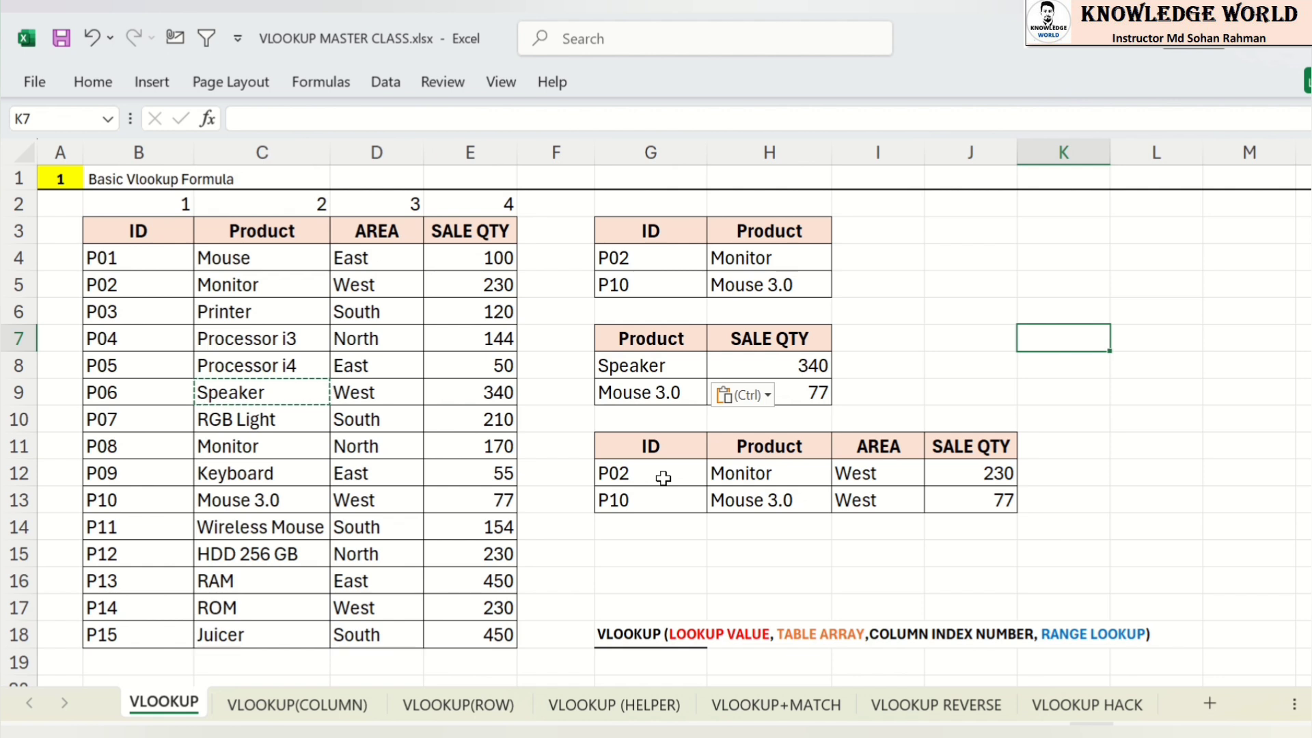
Step: Replace the Product formula in H12 with a new VLOOKUP that uses the ID in G12 as the lookup value
{"action": "left_click", "coordinate": [666, 451]}
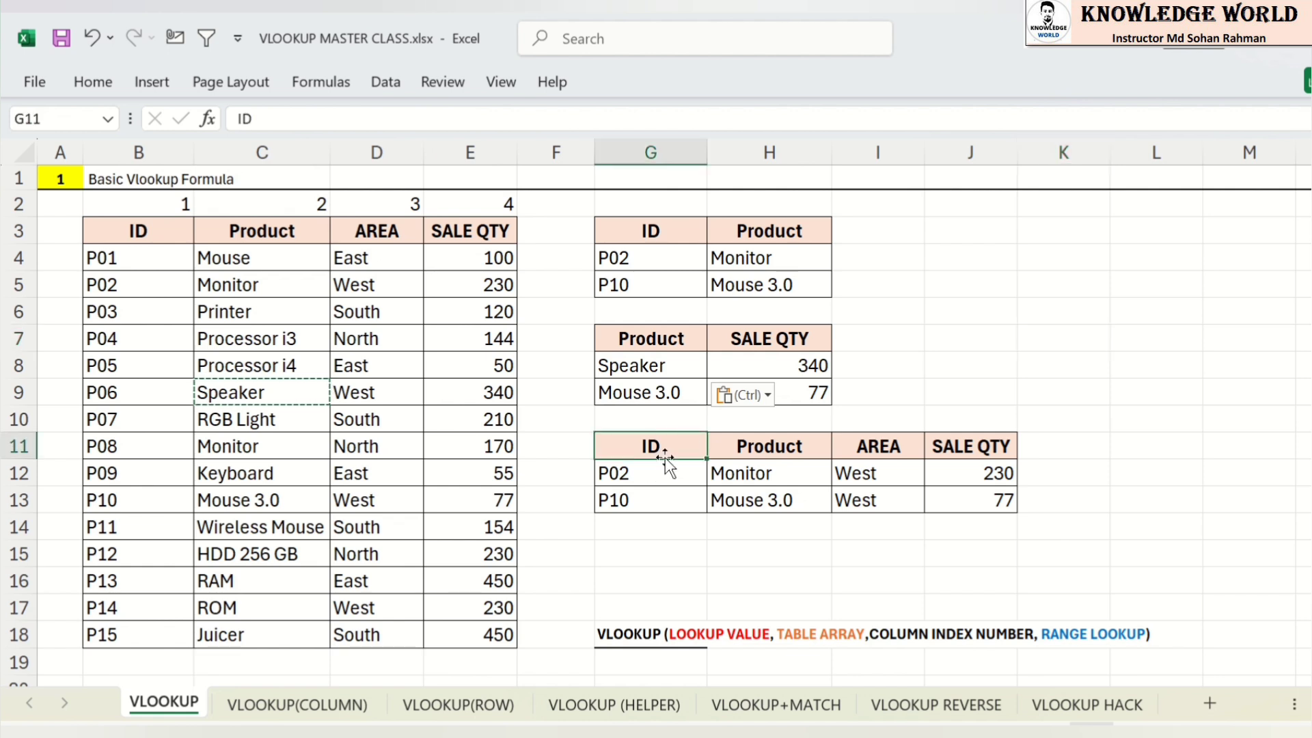
{"action": "left_click", "coordinate": [760, 445]}
{"action": "left_click_drag", "start_coordinate": [878, 448], "coordinate": [961, 448]}
{"action": "left_click", "coordinate": [961, 449]}
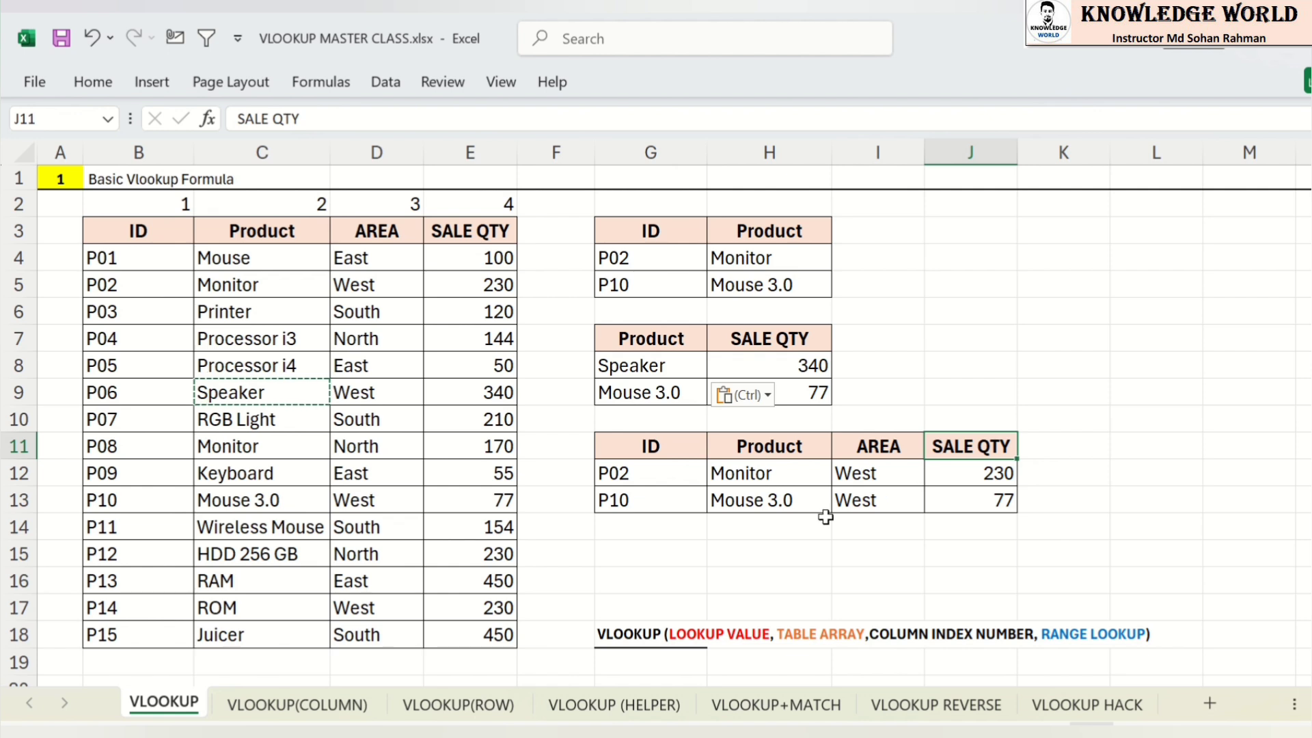
{"action": "left_click", "coordinate": [747, 475]}
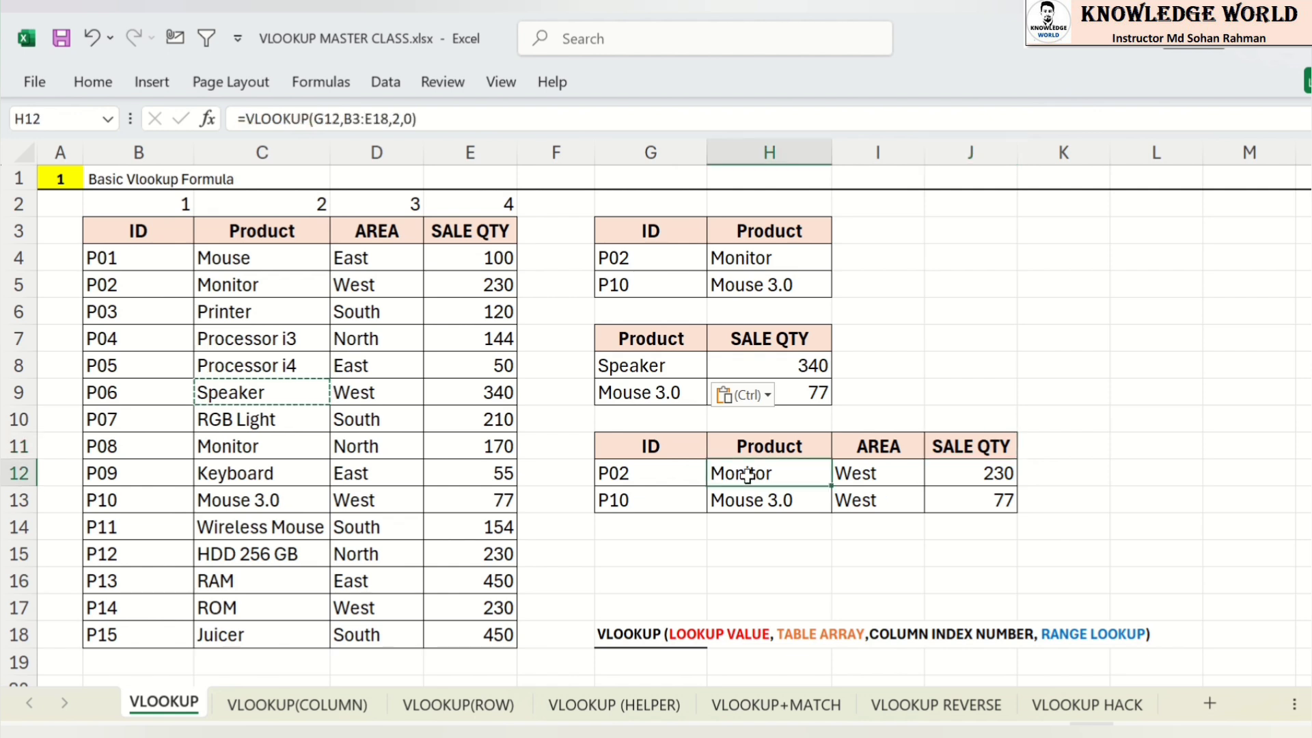
{"action": "key", "text": "F2"}
{"action": "key", "text": "shift+Home"}
{"action": "type", "text": "=VLOOKUP("}
{"action": "key", "text": "Tab"}
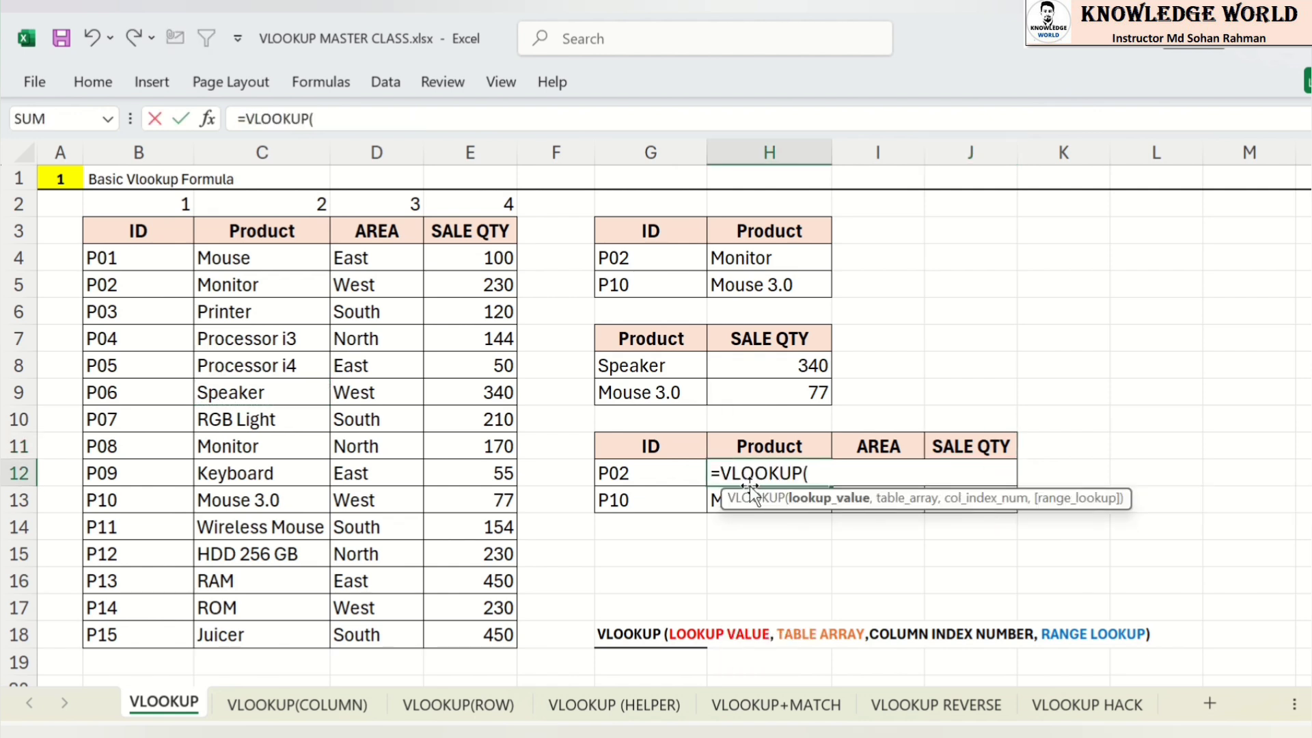
{"action": "left_click", "coordinate": [628, 475]}
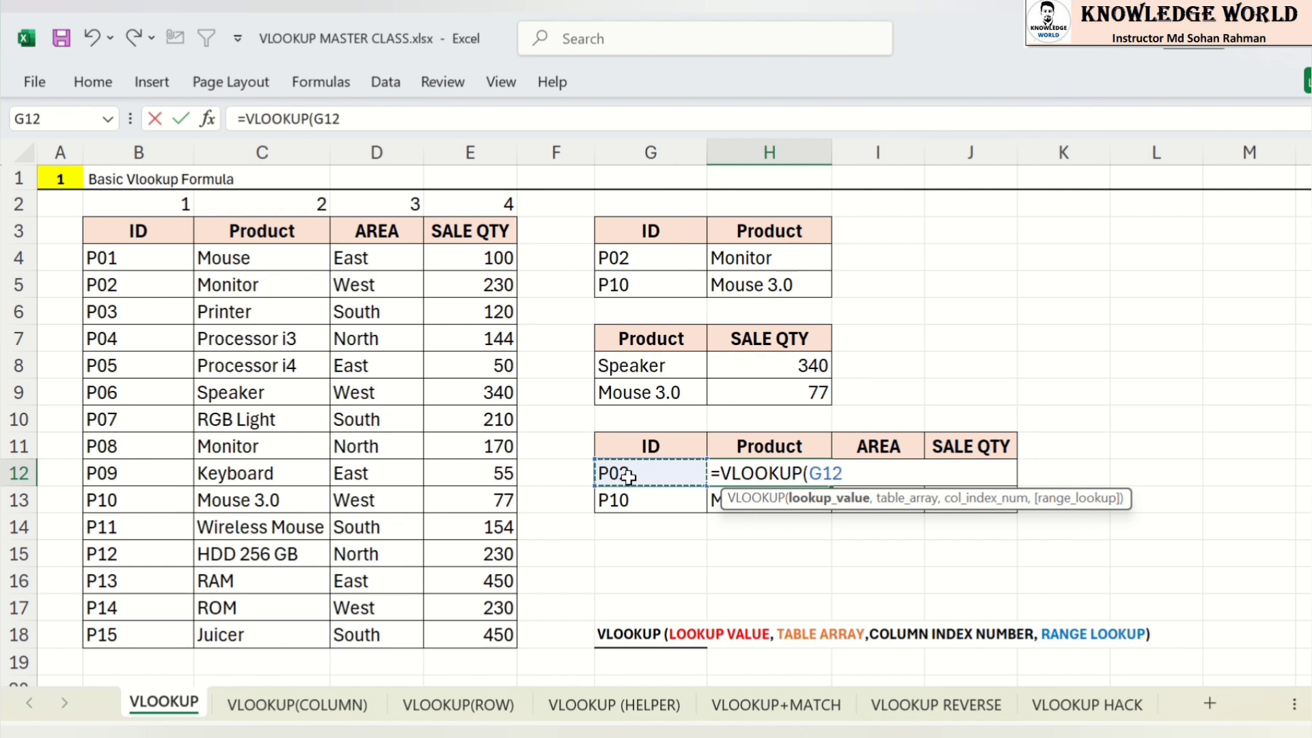
{"action": "type", "text": ","}
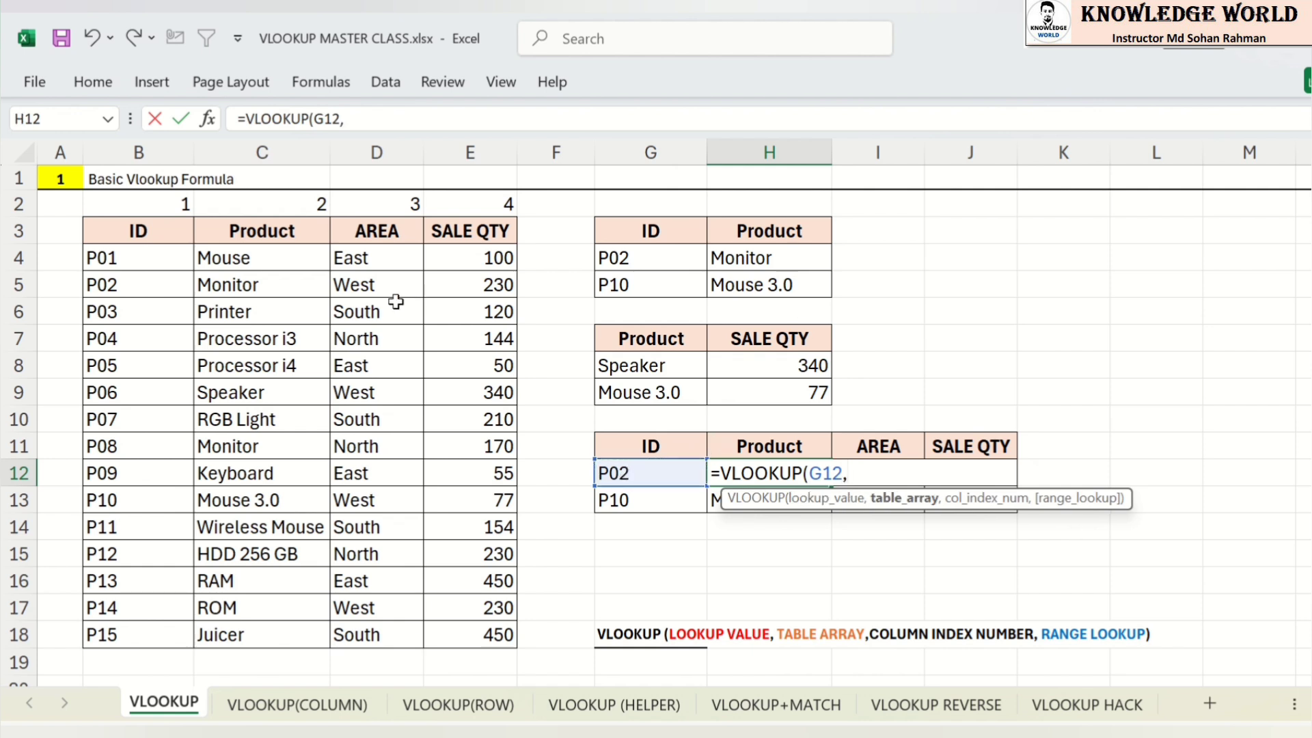
Step: Set the H12 formula's table array to the absolute range $B$4:$E$18 and its column index number to 2
{"action": "left_click_drag", "start_coordinate": [124, 253], "coordinate": [459, 623]}
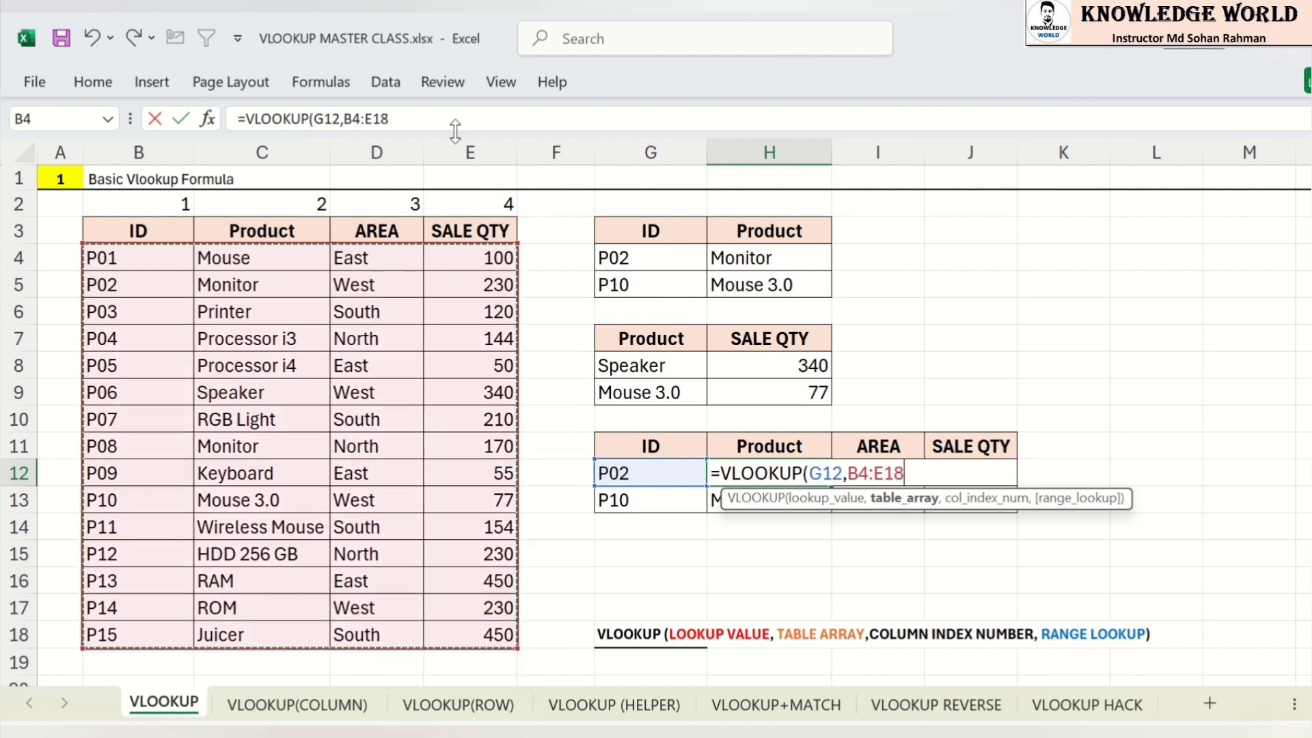
{"action": "left_click_drag", "start_coordinate": [440, 126], "coordinate": [347, 118]}
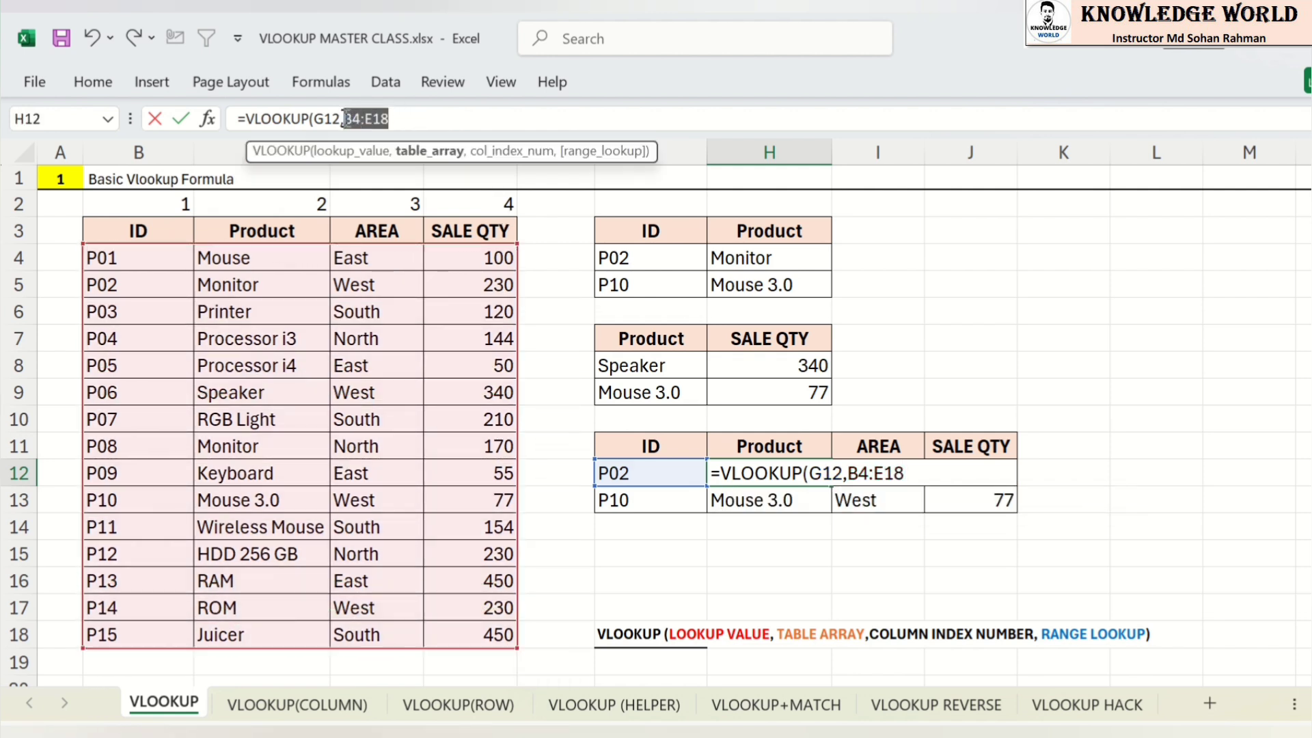
{"action": "key", "text": "F4"}
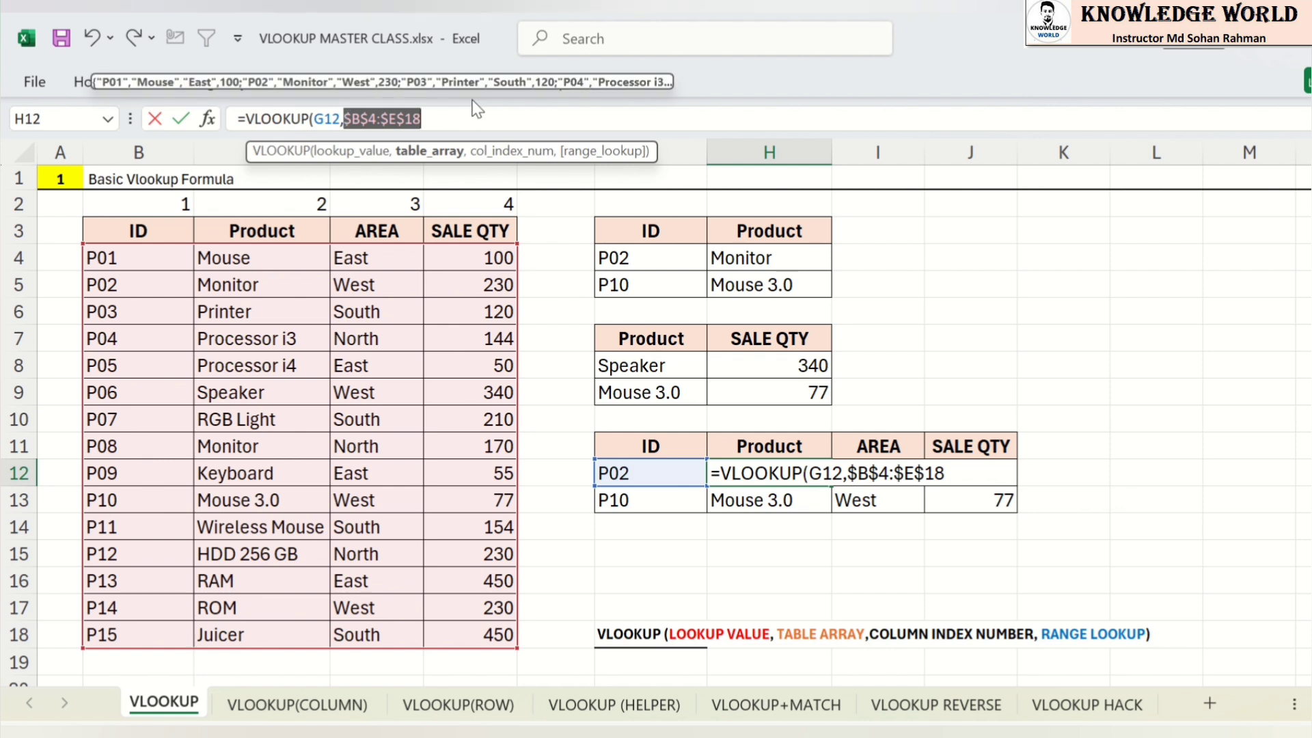
{"action": "left_click", "coordinate": [458, 116]}
{"action": "type", "text": ","}
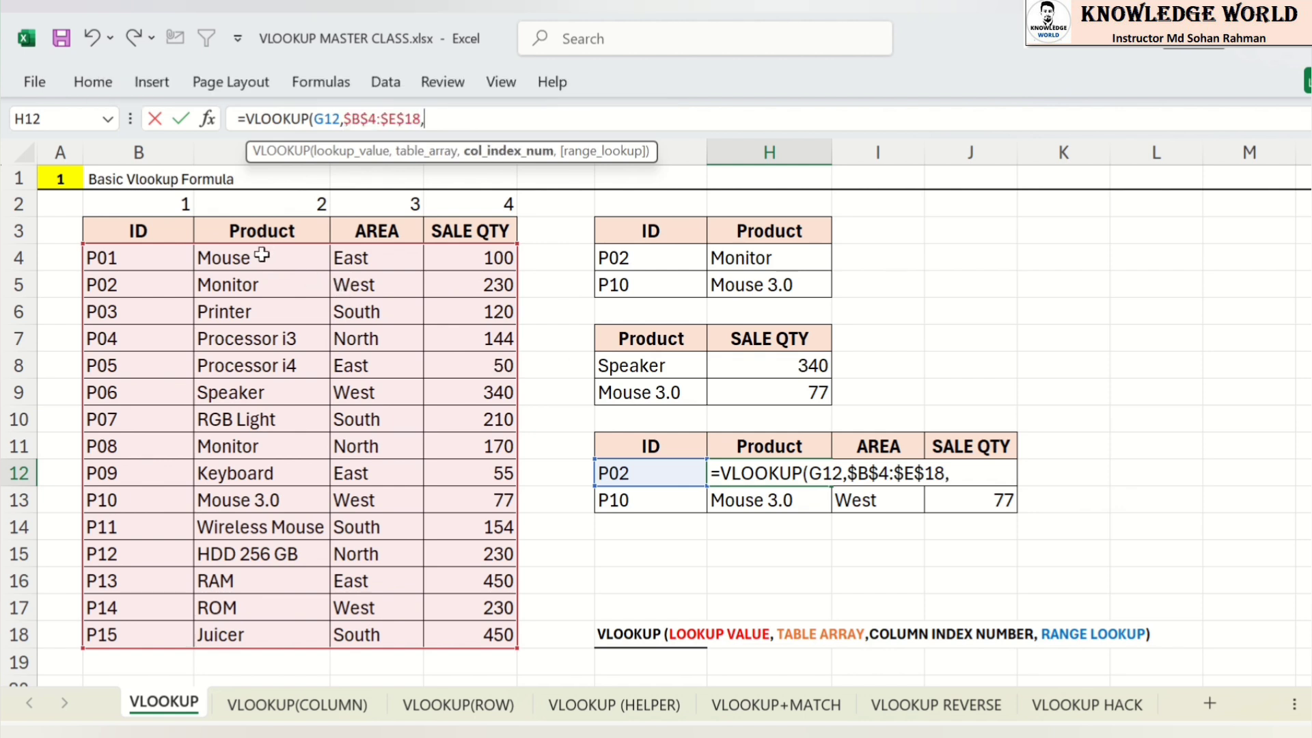
{"action": "type", "text": "2,"}
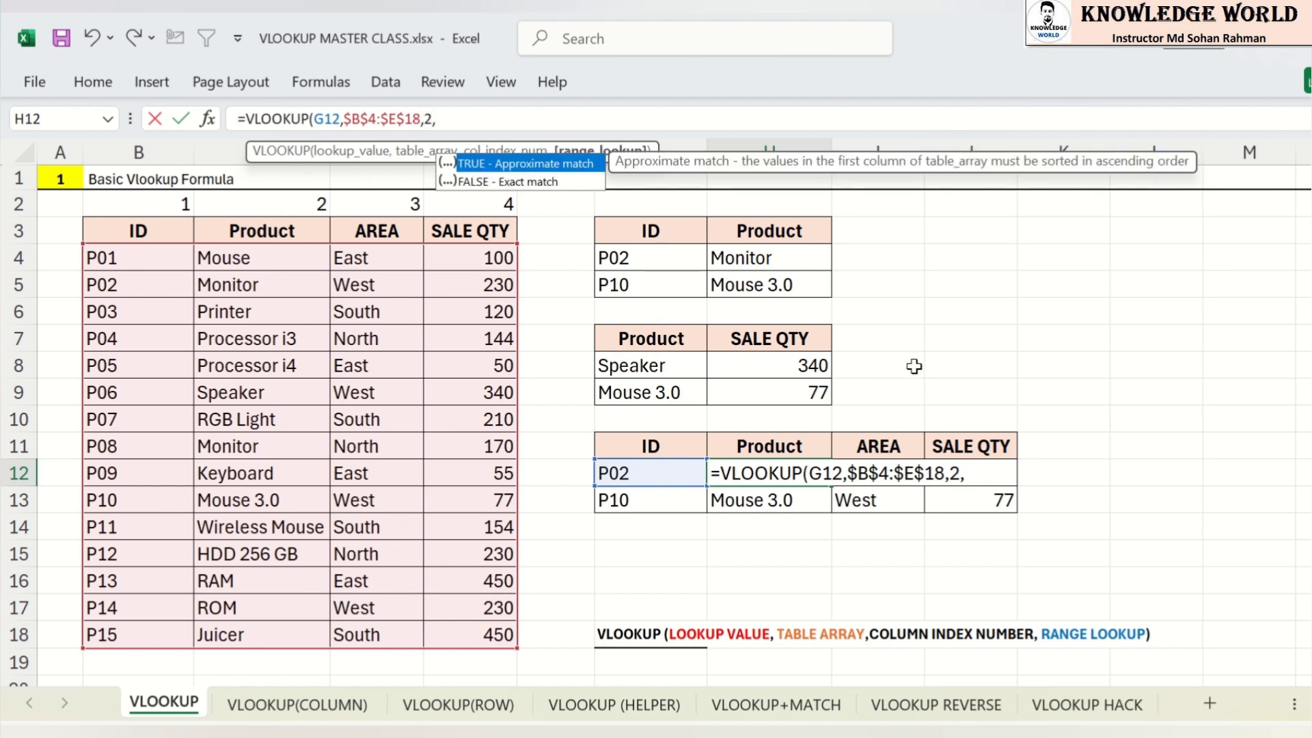
Step: Complete the H12 formula with FALSE for an exact match, and lock the lookup value's column as $G12
{"action": "key", "text": "Down"}
{"action": "double_click", "coordinate": [527, 182]}
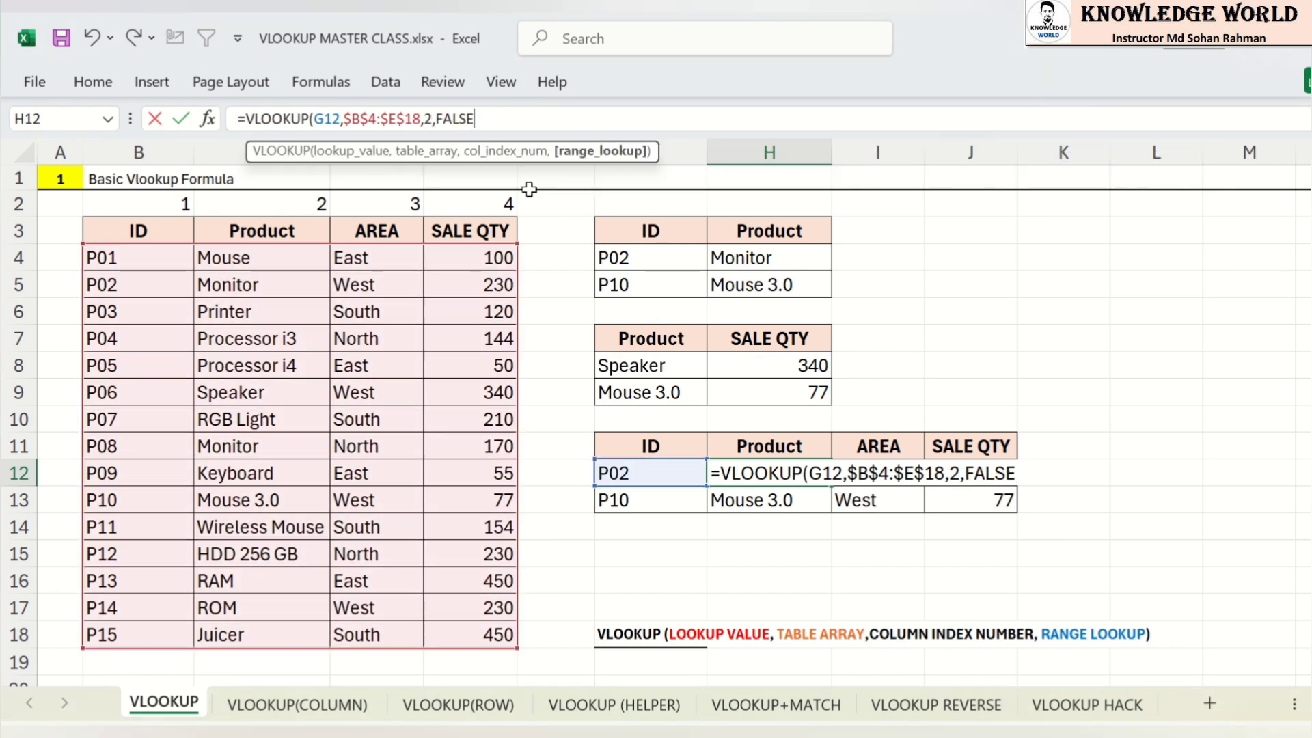
{"action": "type", "text": ")"}
{"action": "left_click", "coordinate": [318, 119]}
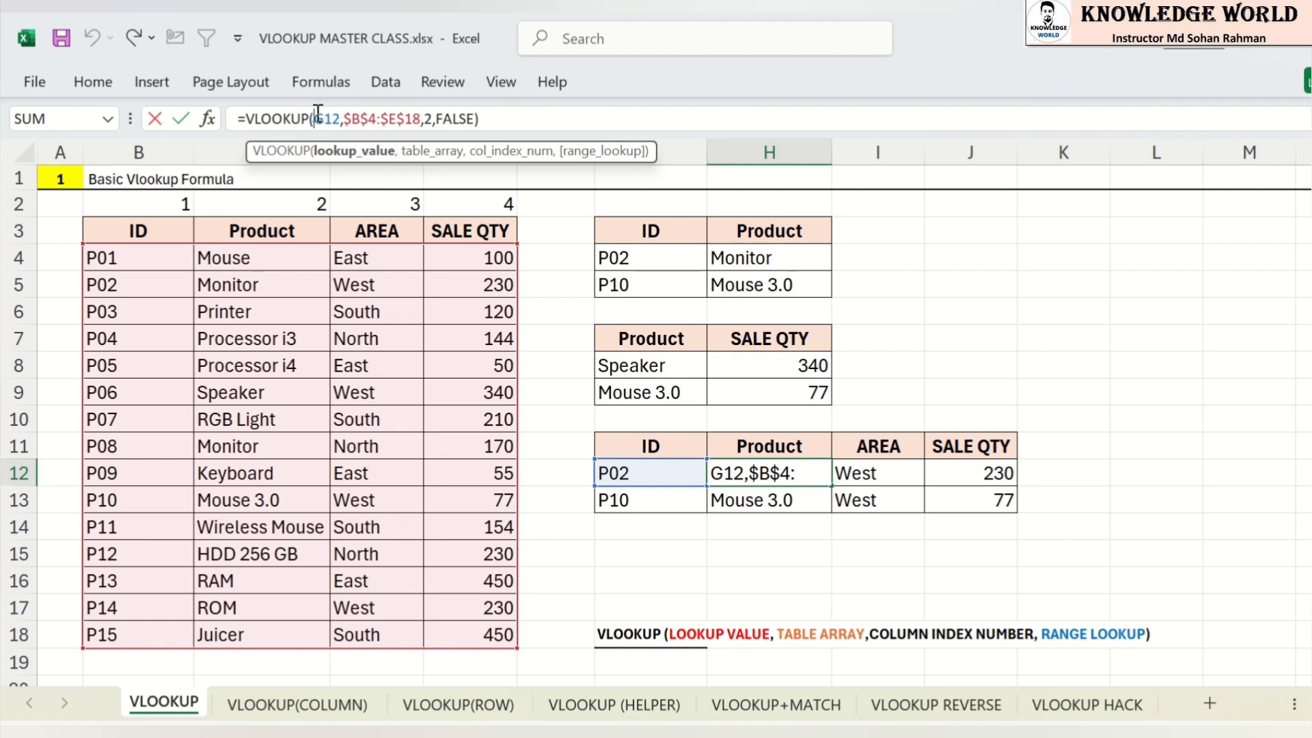
{"action": "type", "text": "$"}
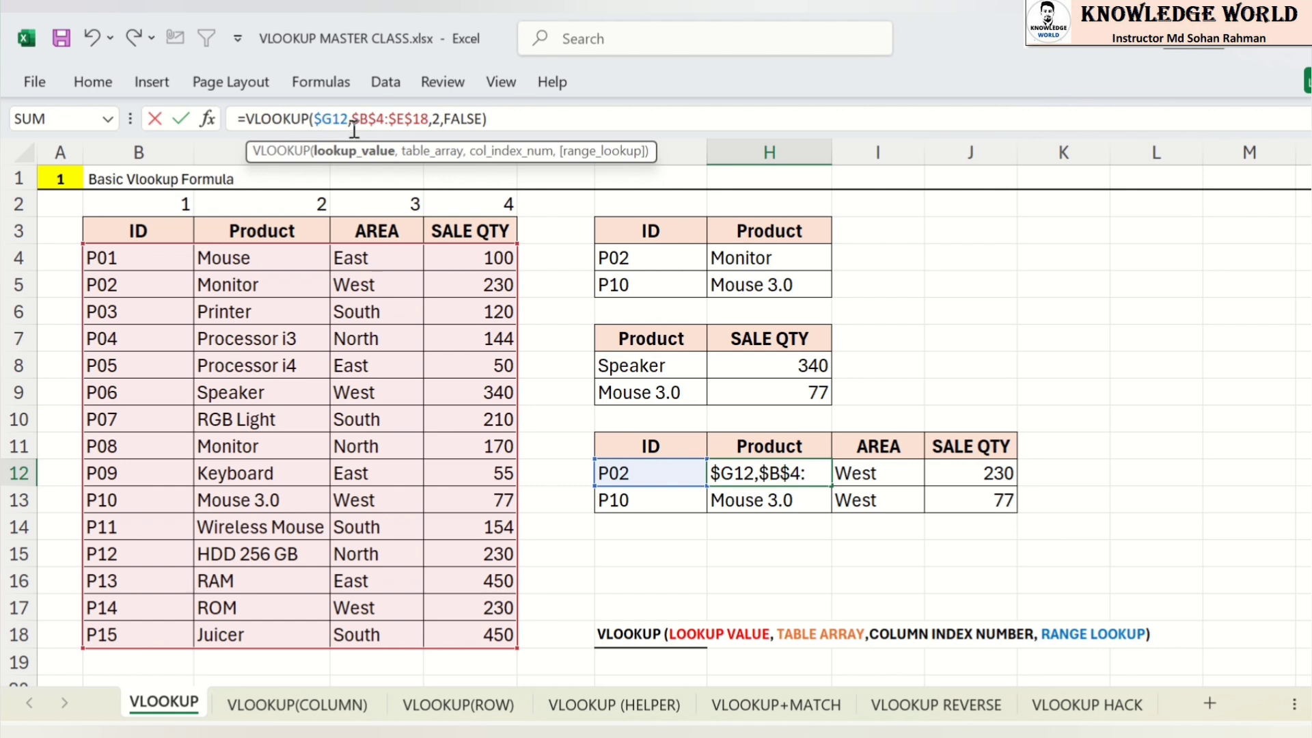
{"action": "key", "text": "ctrl+Return"}
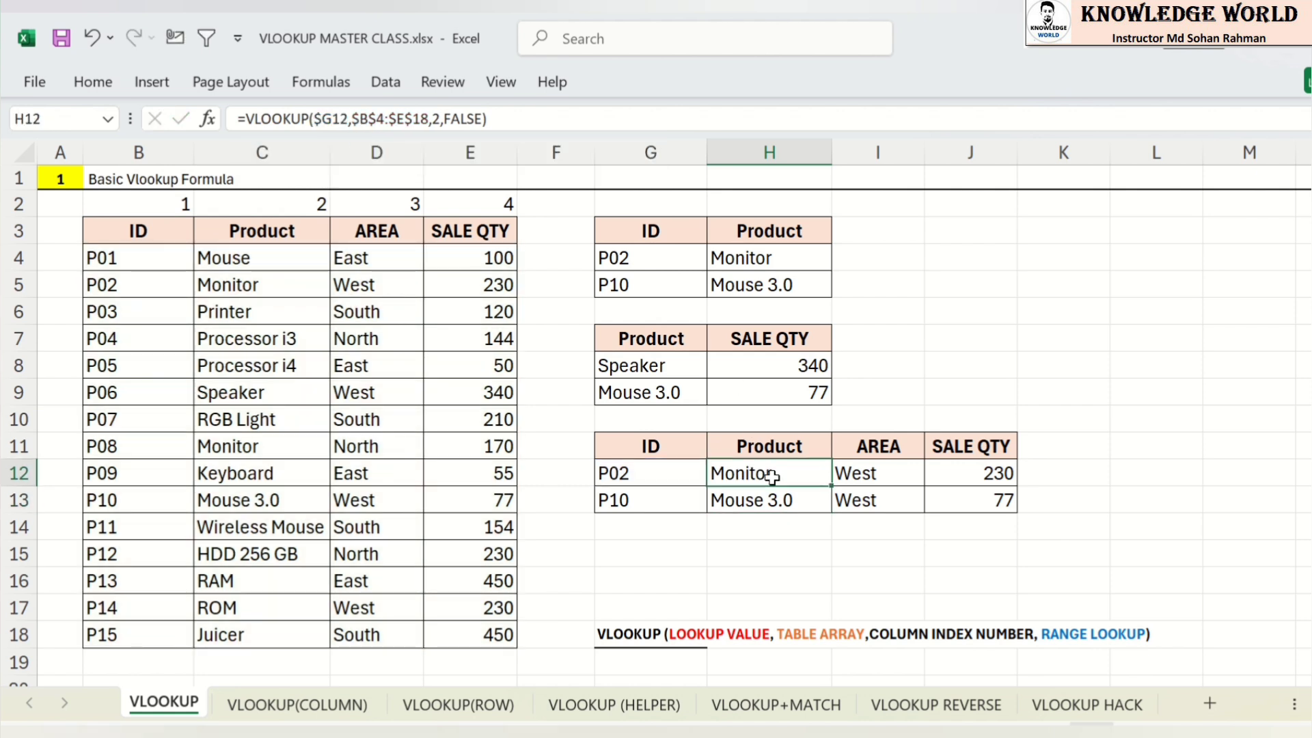
Step: Fill the H12 formula across to J12, and set the column index number in the I12 formula to 3
{"action": "left_click_drag", "start_coordinate": [831, 486], "coordinate": [1004, 499]}
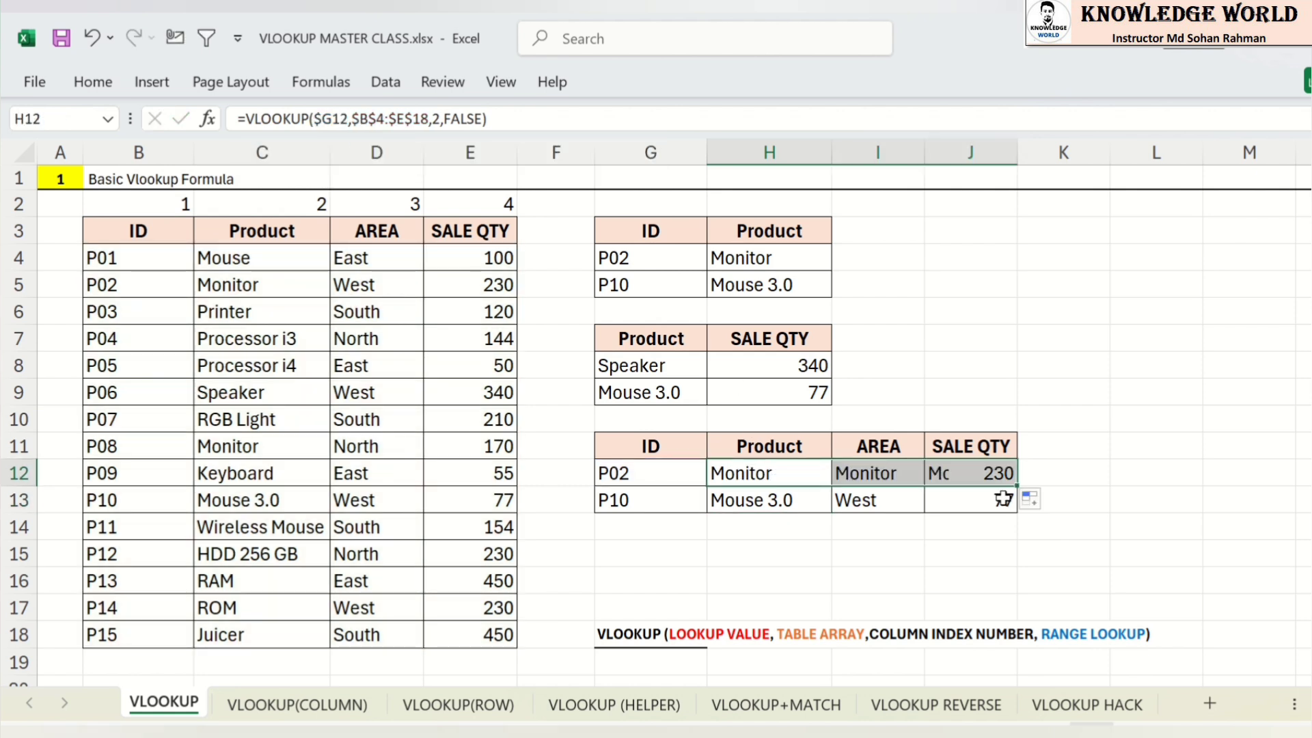
{"action": "left_click", "coordinate": [878, 473]}
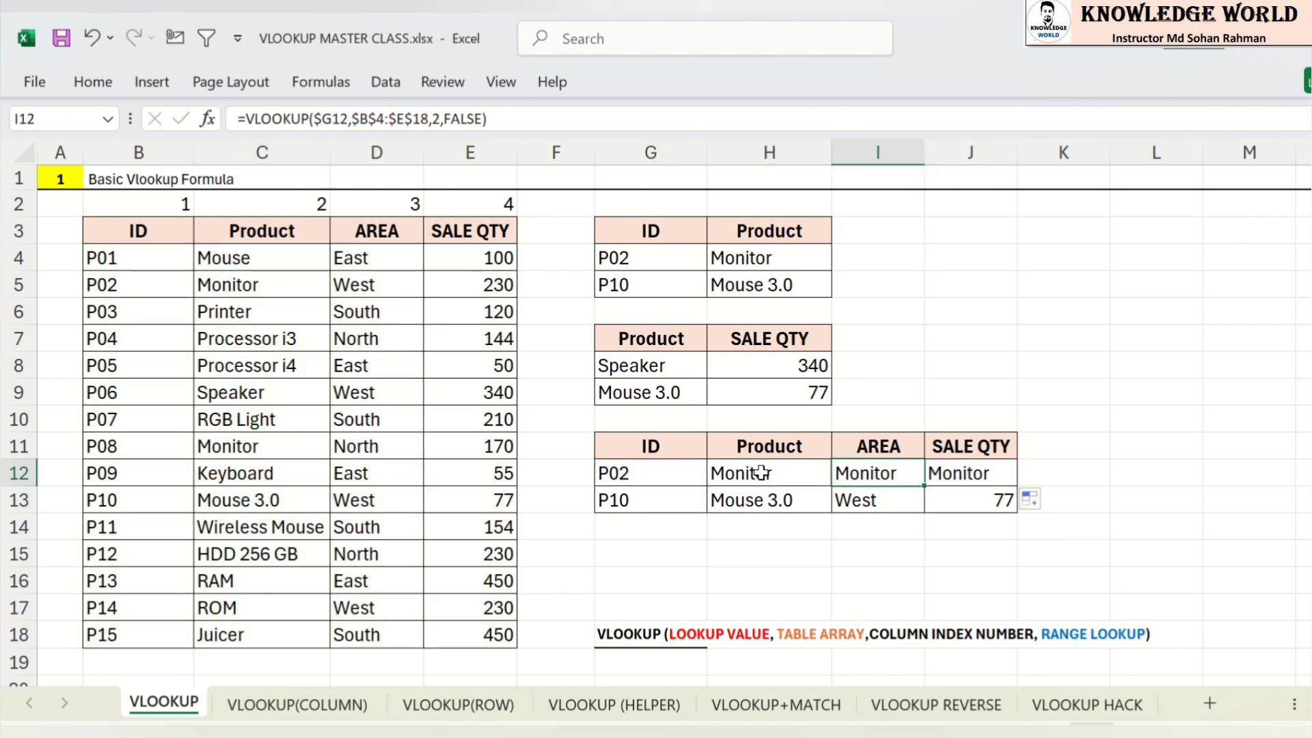
{"action": "double_click", "coordinate": [862, 473]}
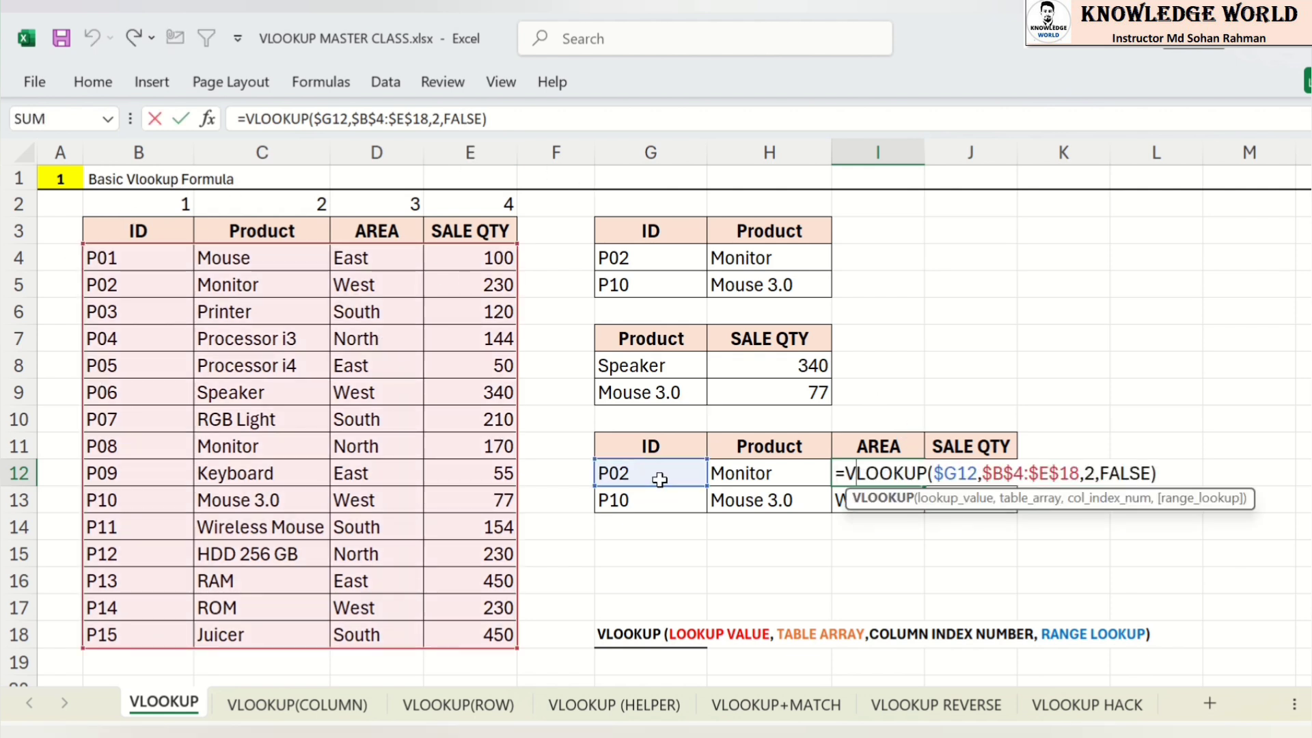
{"action": "left_click", "coordinate": [442, 118]}
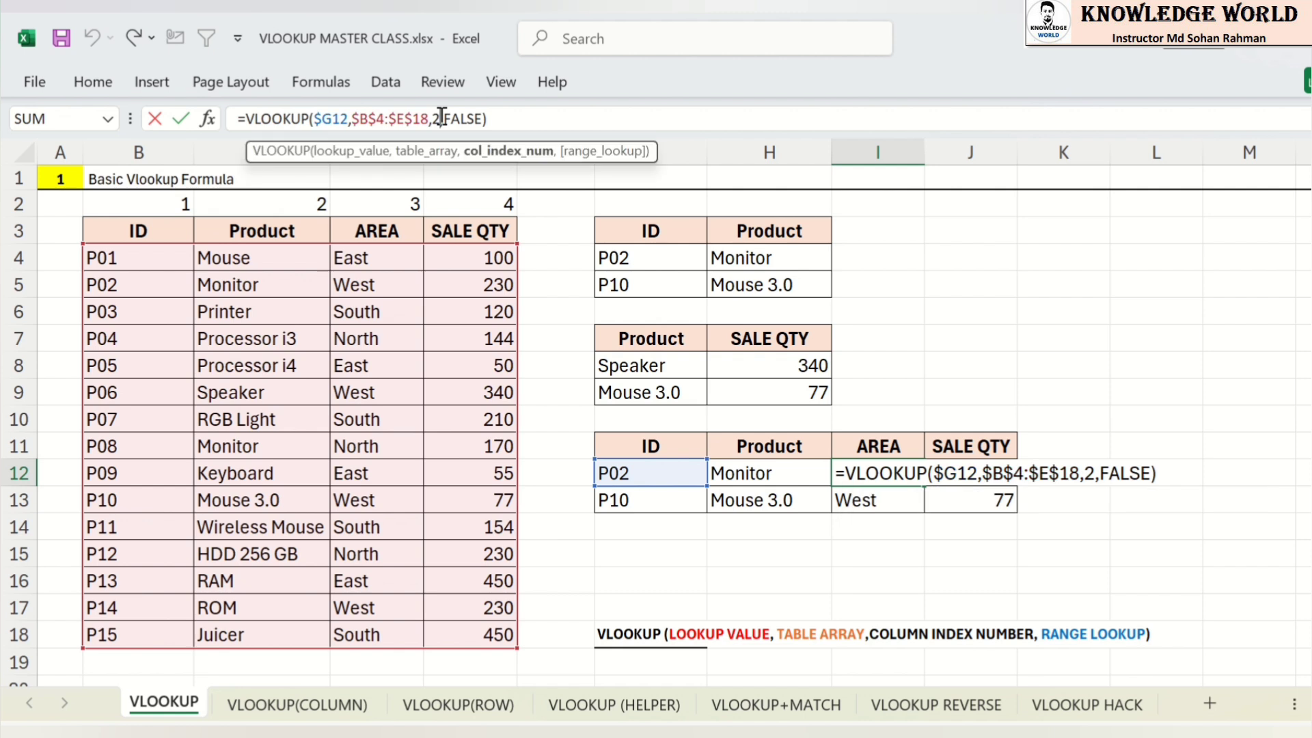
{"action": "key", "text": "BackSpace"}
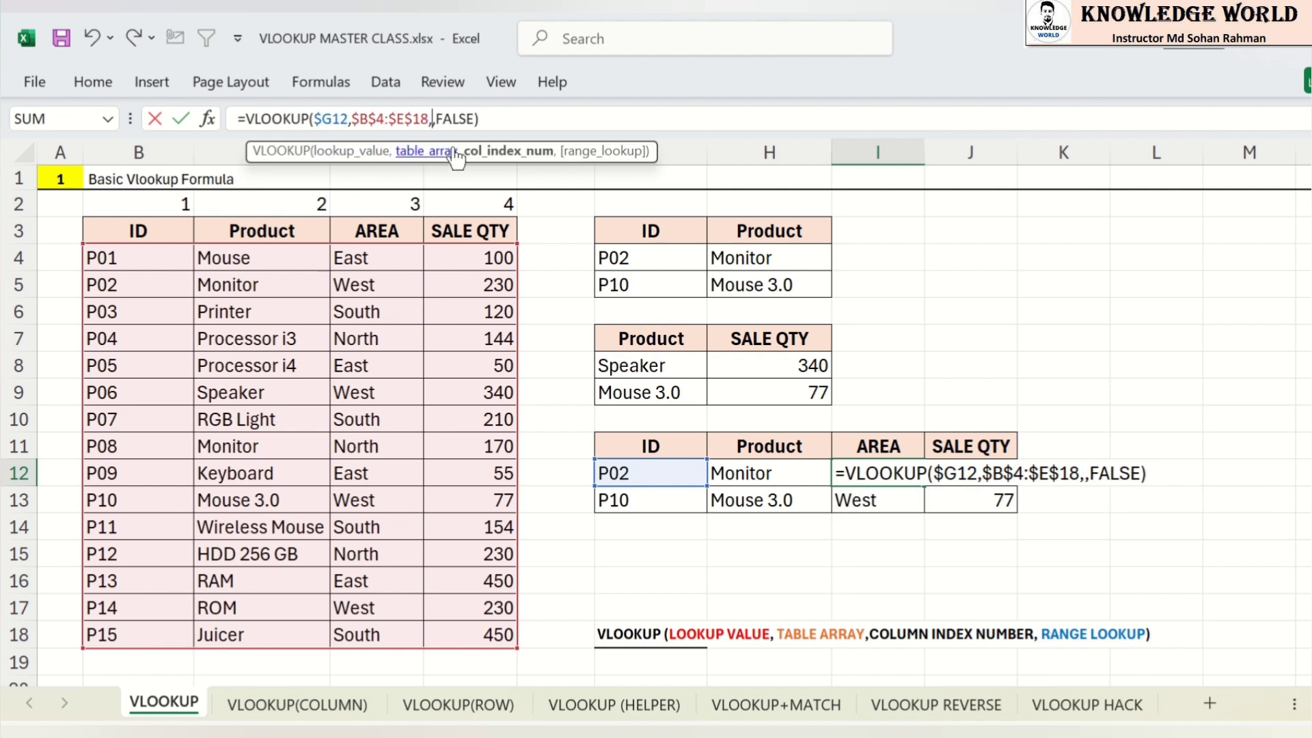
{"action": "type", "text": "3"}
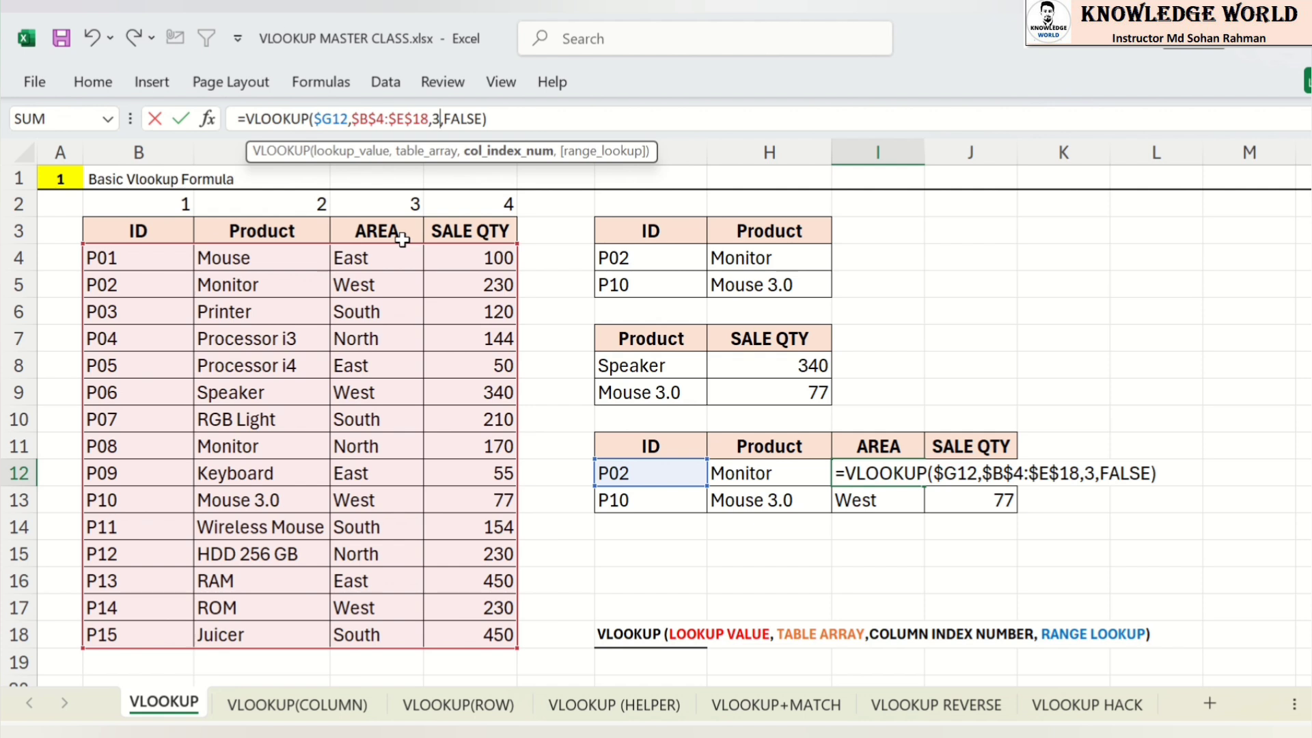
{"action": "key", "text": "Tab"}
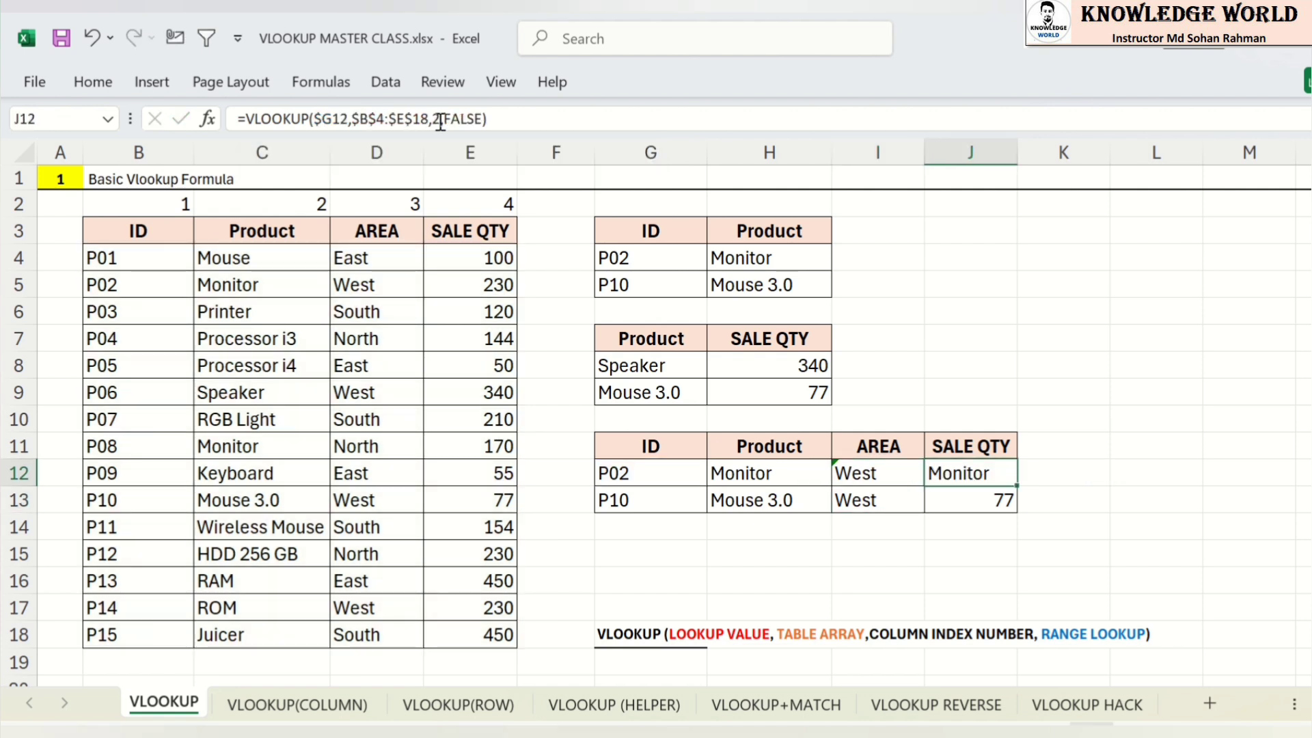
Step: Set the column index number in the J12 formula to 4
{"action": "left_click", "coordinate": [508, 117]}
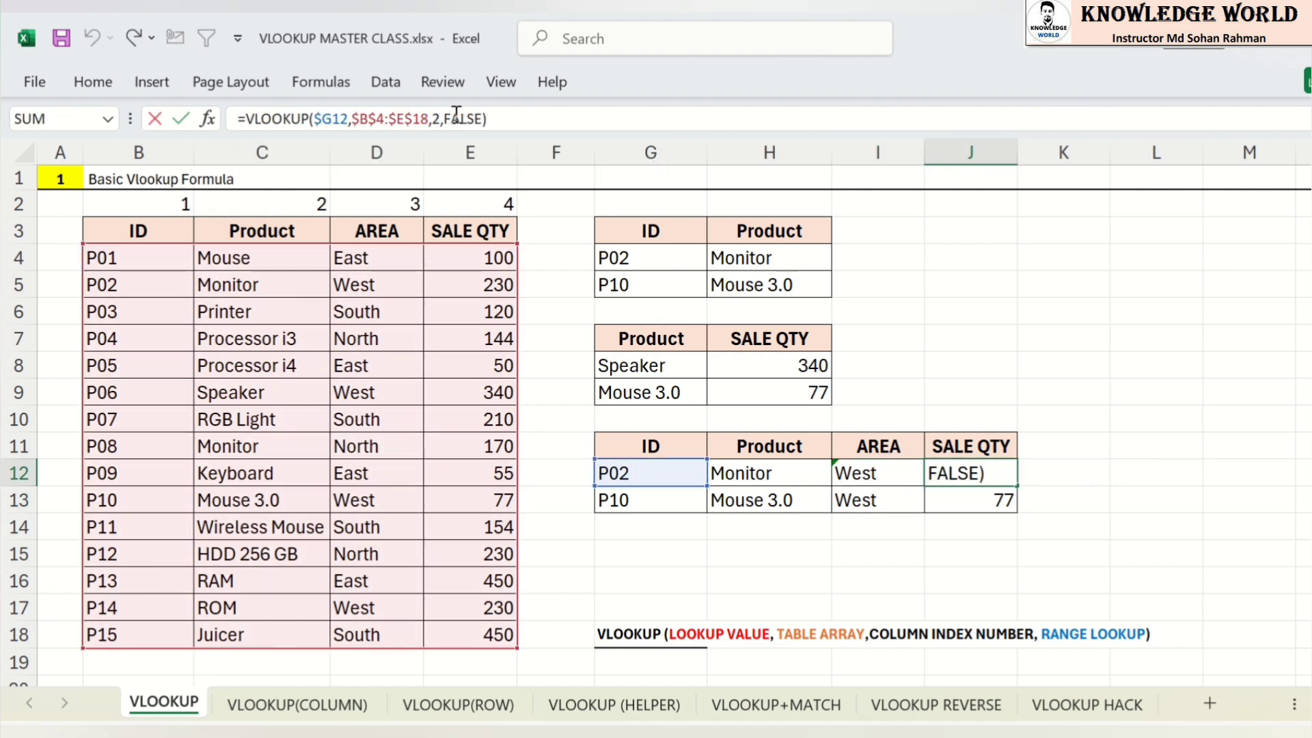
{"action": "left_click", "coordinate": [435, 117]}
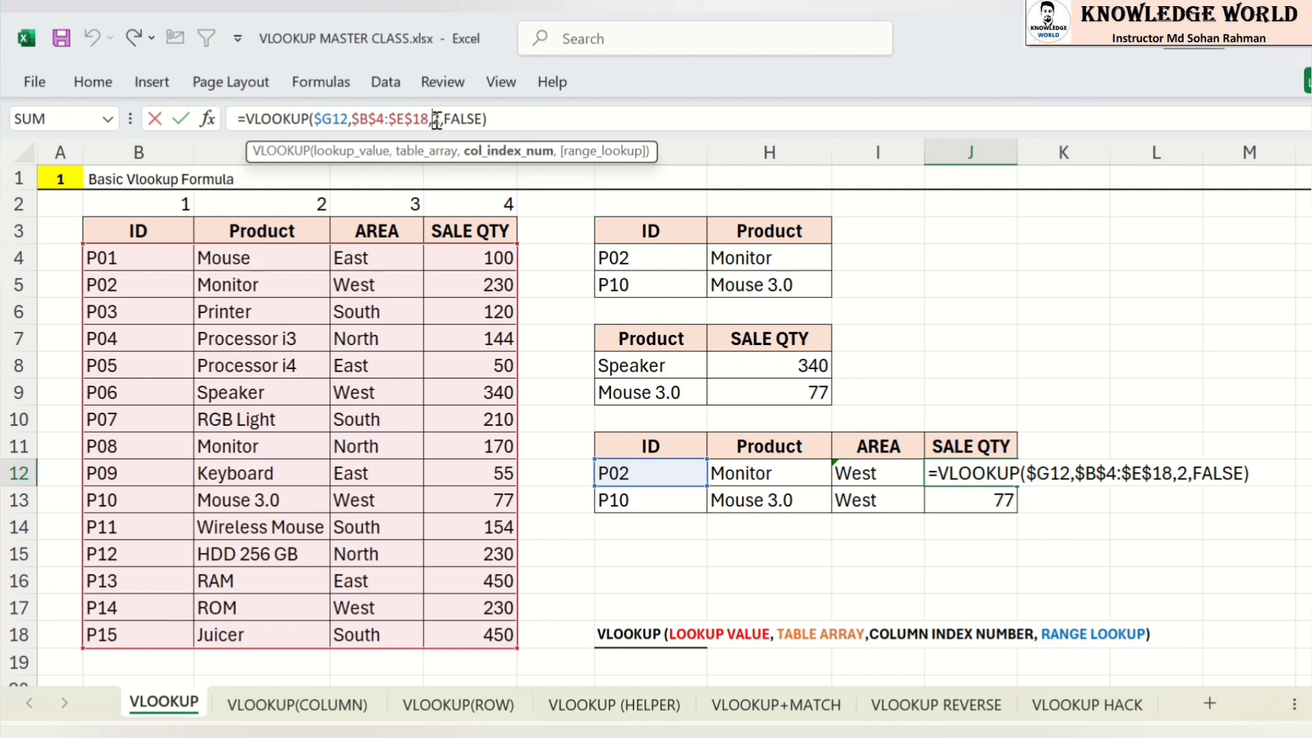
{"action": "key", "text": "BackSpace"}
{"action": "type", "text": "4"}
{"action": "key", "text": "Return"}
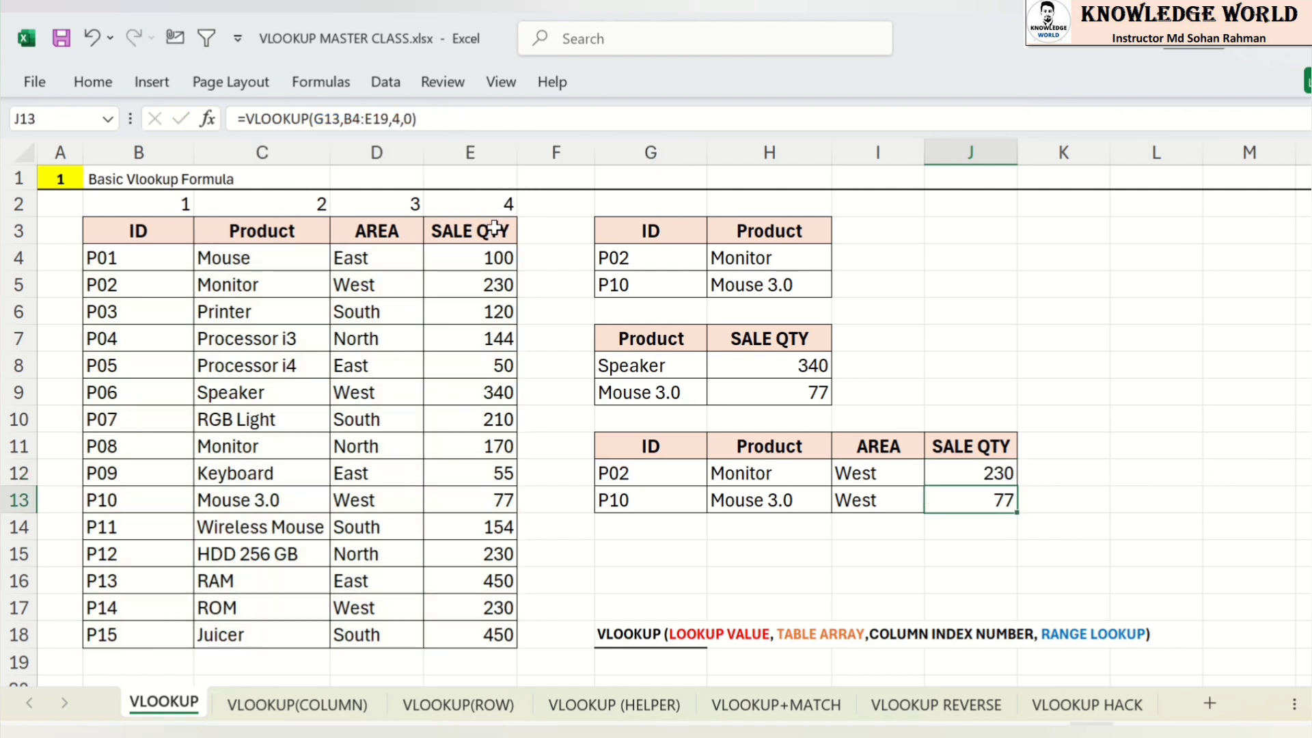
Step: Fill the H12:J12 formulas down to row 13, and compare the P02 result row with its source row
{"action": "left_click", "coordinate": [763, 473]}
{"action": "mouse_move", "coordinate": [763, 472]}
{"action": "left_mouse_down"}
{"action": "mouse_move", "coordinate": [966, 472]}
{"action": "mouse_move", "coordinate": [1010, 506]}
{"action": "mouse_move", "coordinate": [997, 513]}
{"action": "left_mouse_up"}
{"action": "left_click", "coordinate": [929, 502]}
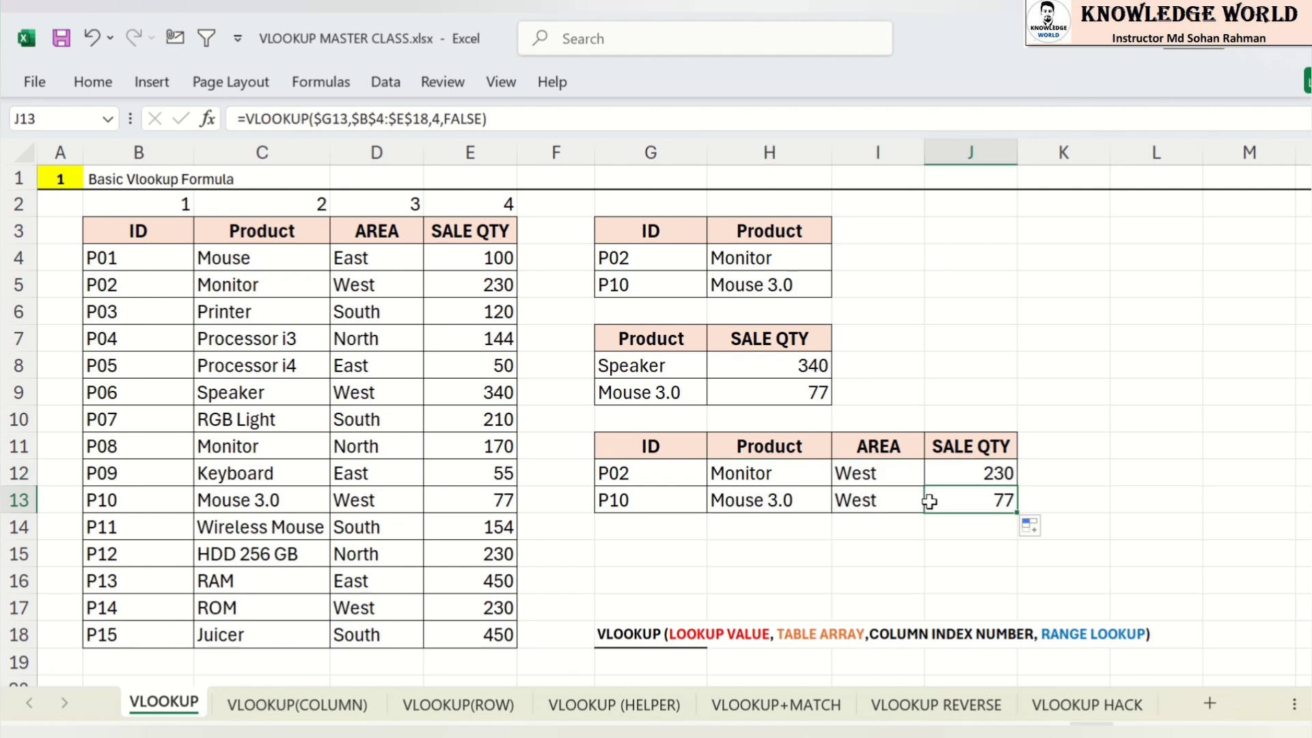
{"action": "left_click", "coordinate": [627, 473]}
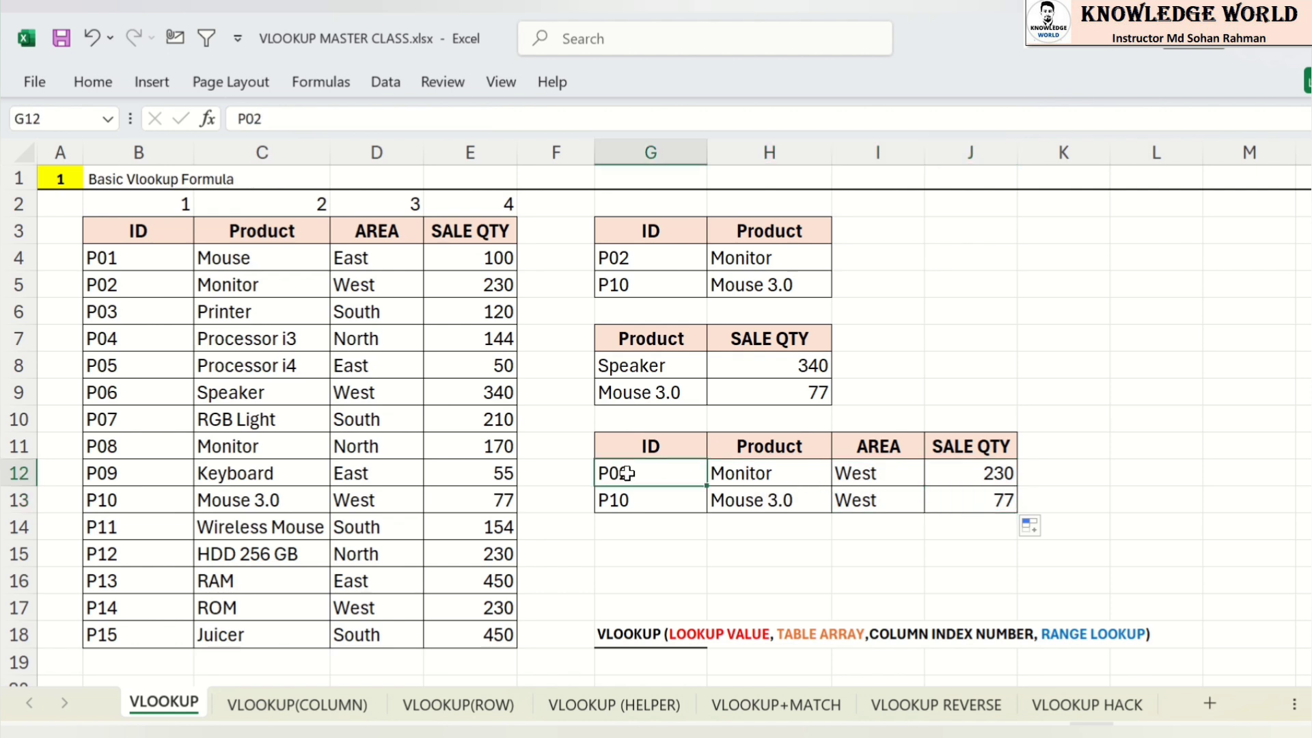
{"action": "left_click", "coordinate": [737, 475]}
{"action": "left_click_drag", "start_coordinate": [738, 476], "coordinate": [934, 470]}
{"action": "left_click_drag", "start_coordinate": [164, 286], "coordinate": [444, 284]}
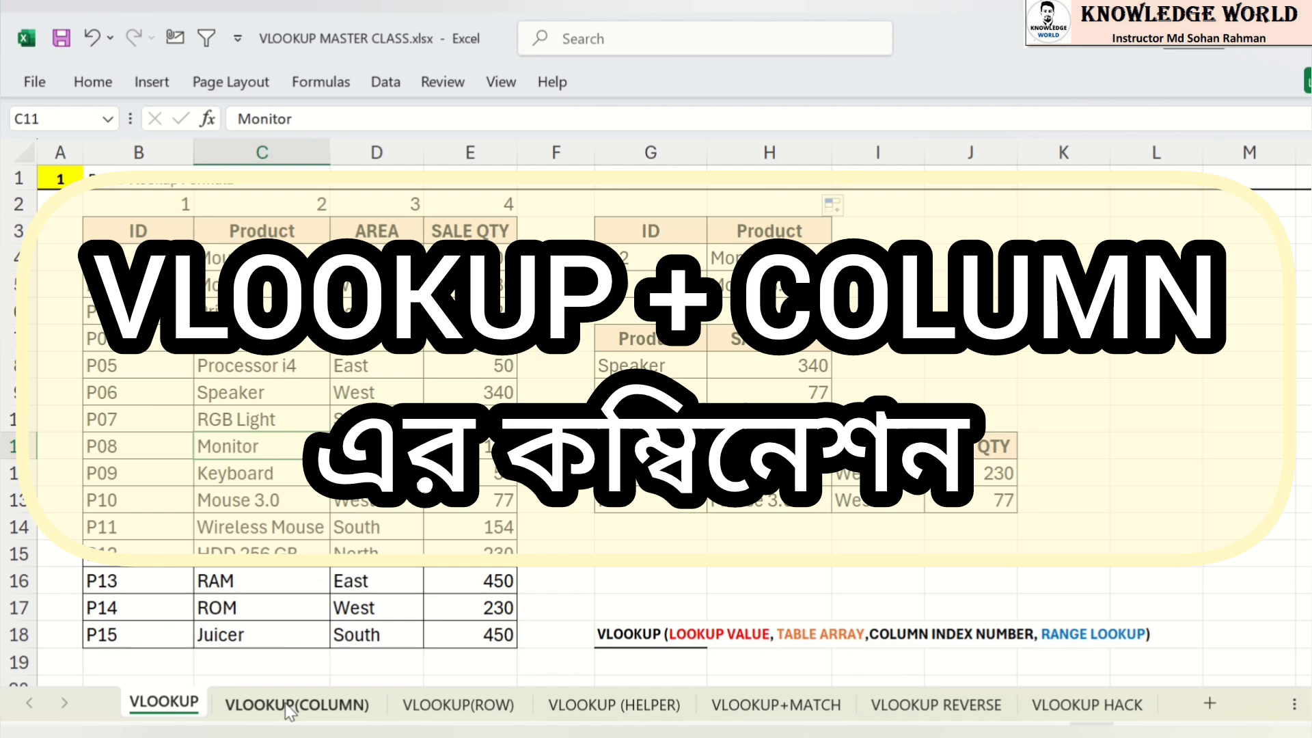
Step: Open the VLOOKUP(COLUMN) sheet and enter =COLUMN() in cell I10
{"action": "left_click", "coordinate": [284, 703]}
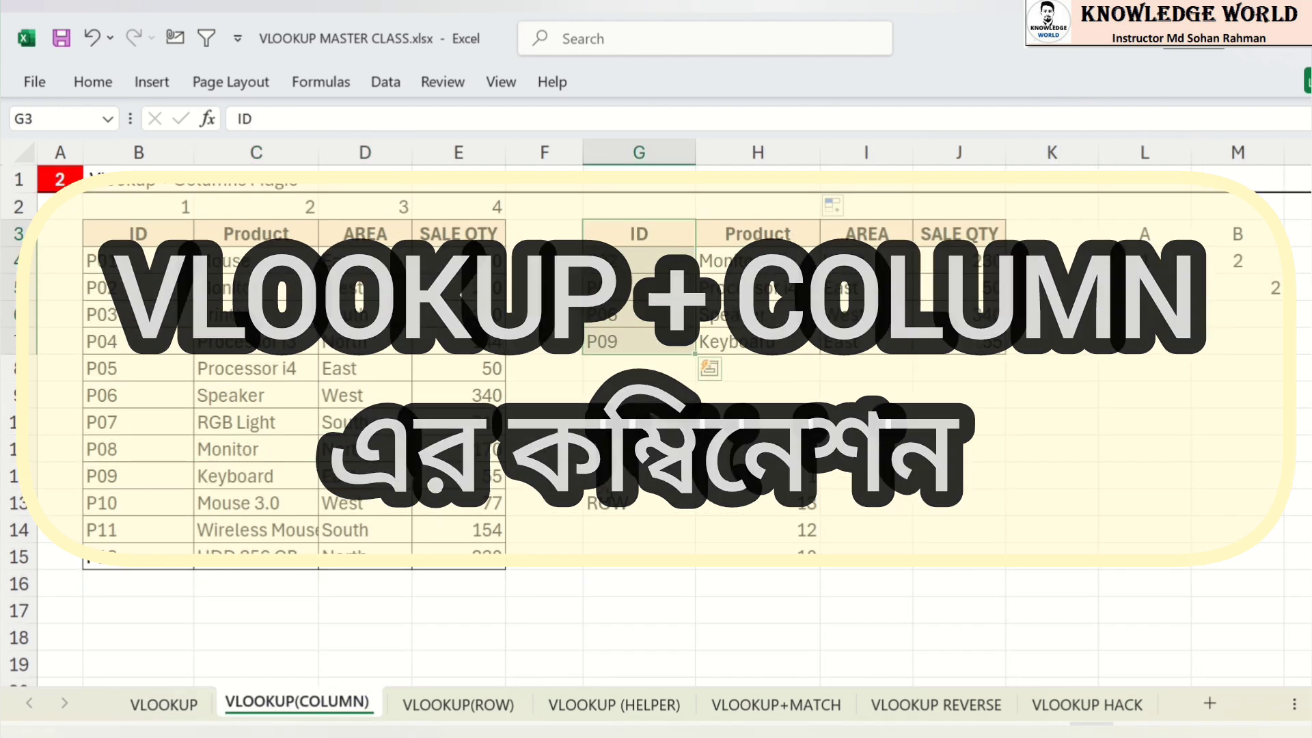
{"action": "left_click", "coordinate": [734, 418]}
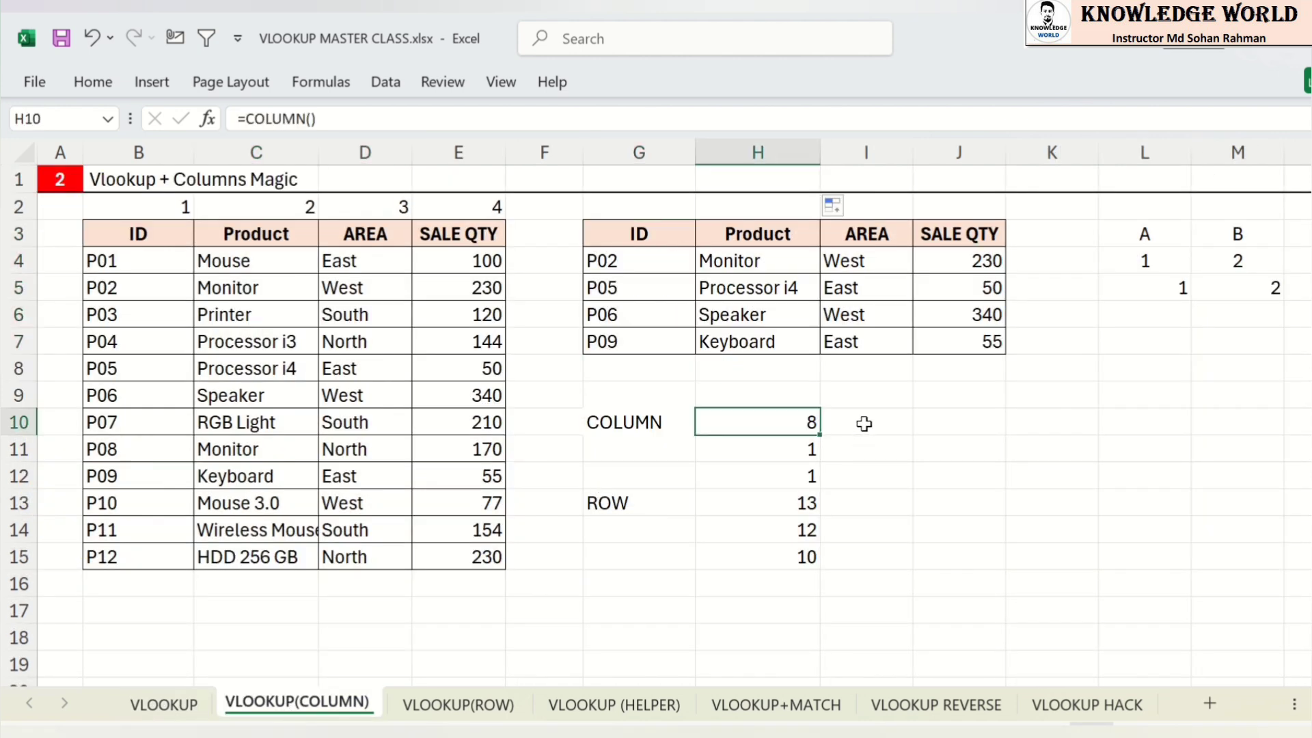
{"action": "left_click", "coordinate": [863, 423]}
{"action": "type", "text": "=co"}
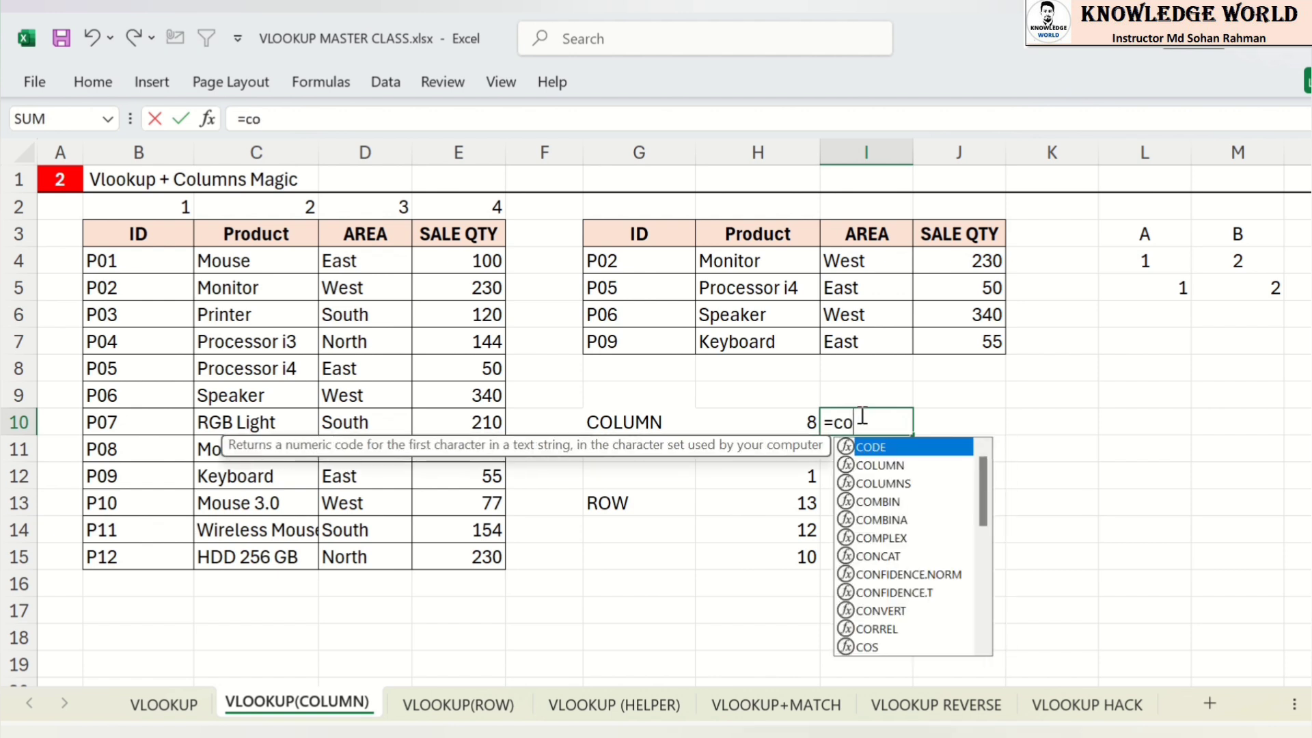
{"action": "key", "text": "Down"}
{"action": "key", "text": "Tab"}
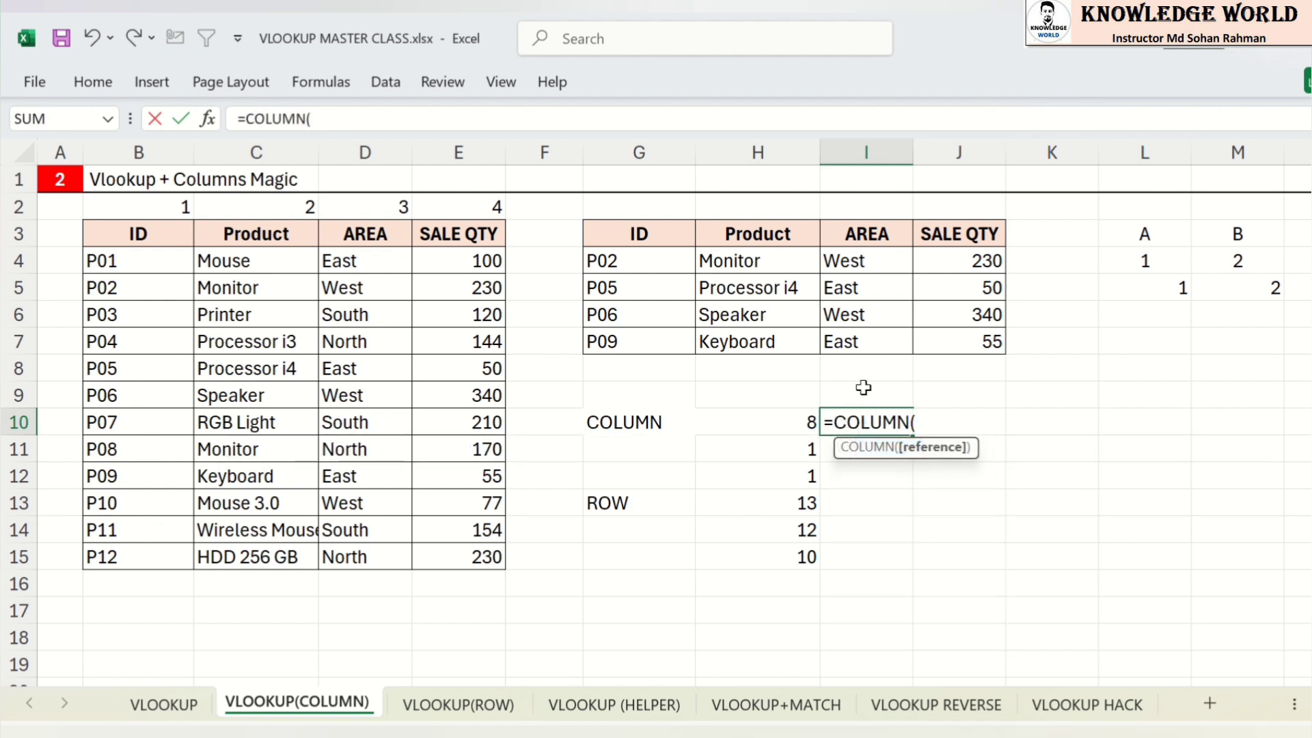
{"action": "type", "text": ")"}
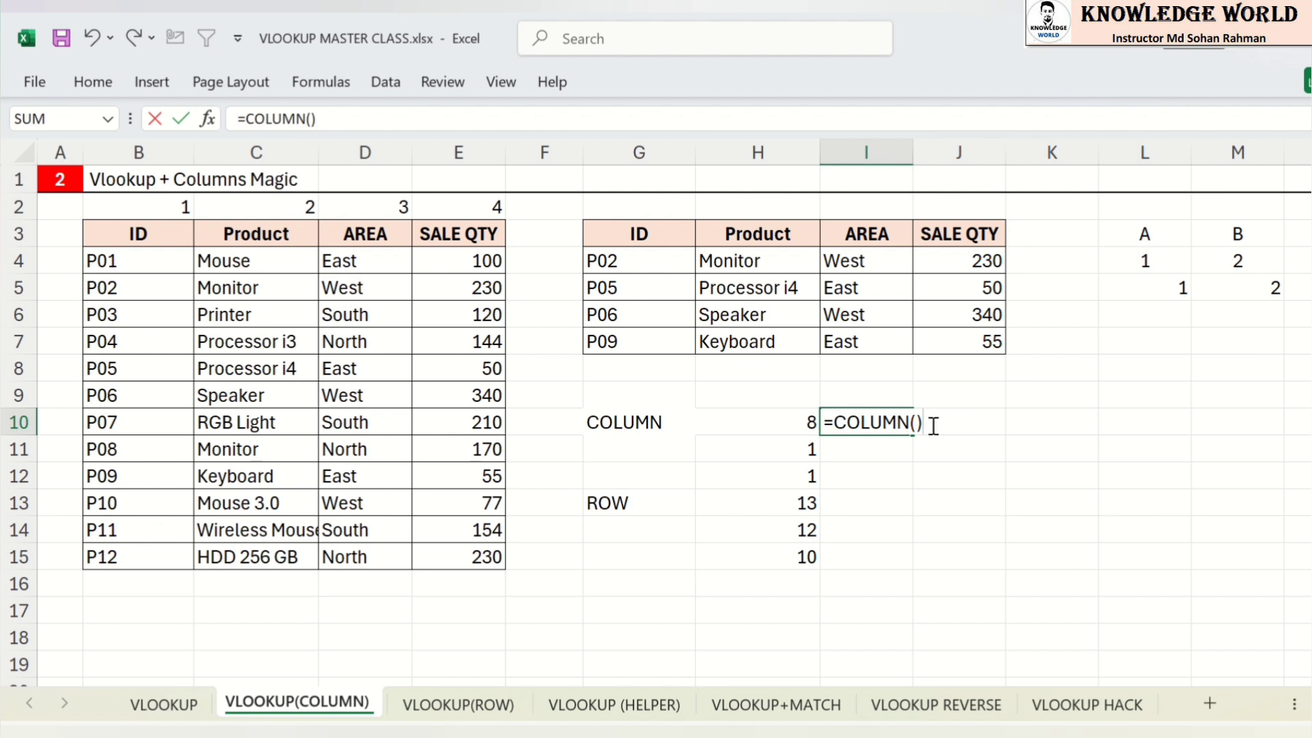
{"action": "key", "text": "Return"}
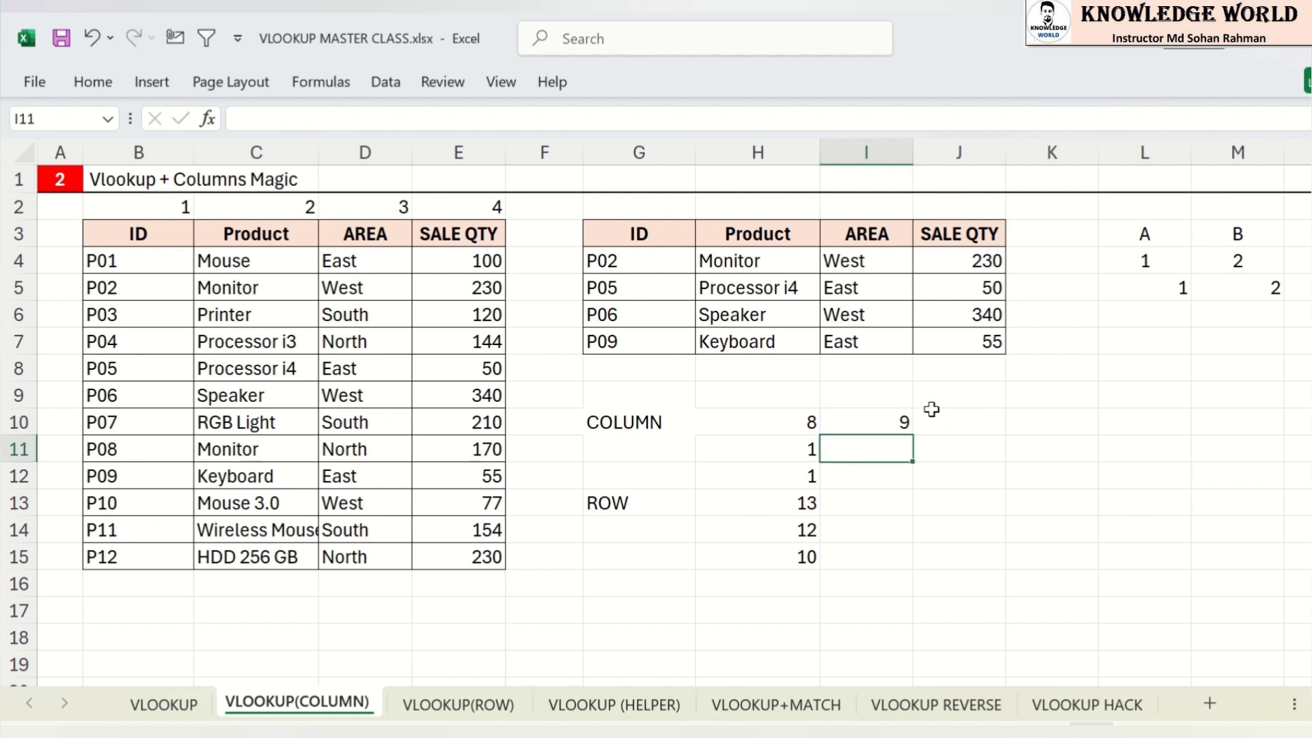
Step: Check the COLUMN result in I10 against the sheet's rows 2 to 10, columns A to H and column I
{"action": "left_click", "coordinate": [879, 421]}
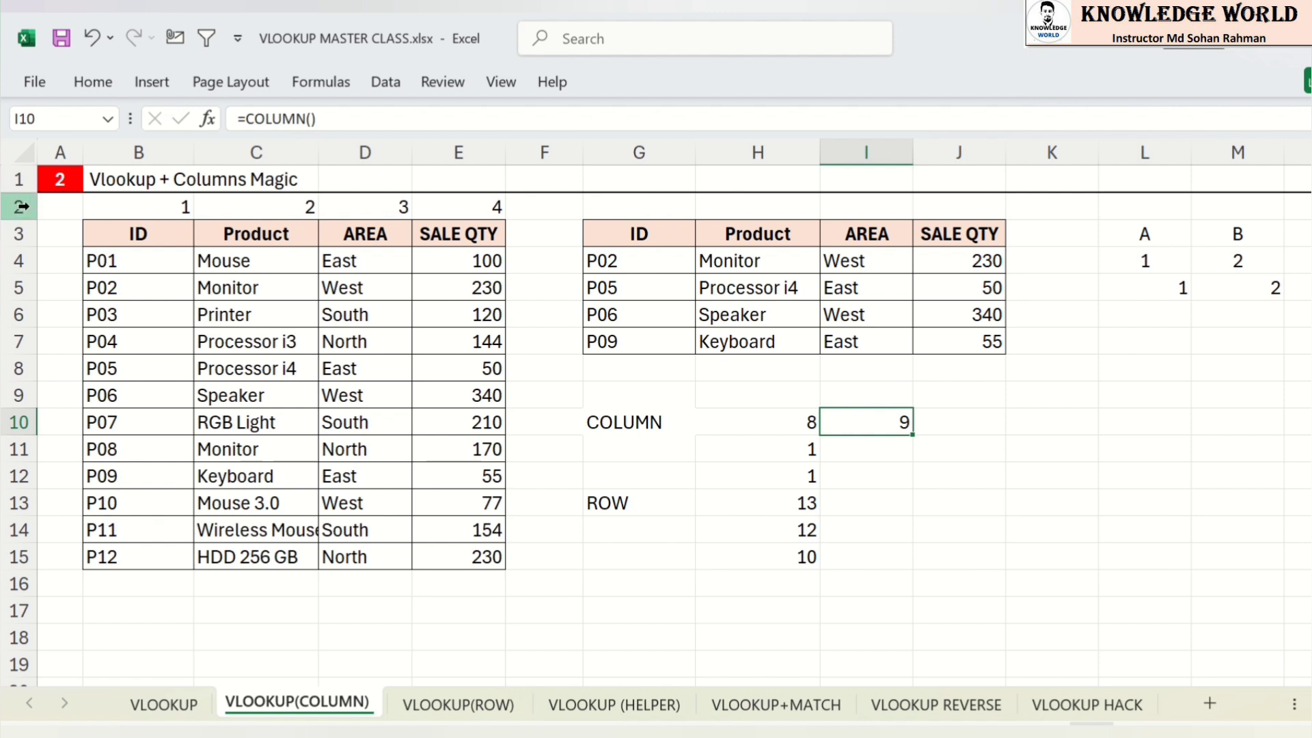
{"action": "left_click_drag", "start_coordinate": [18, 207], "coordinate": [14, 425]}
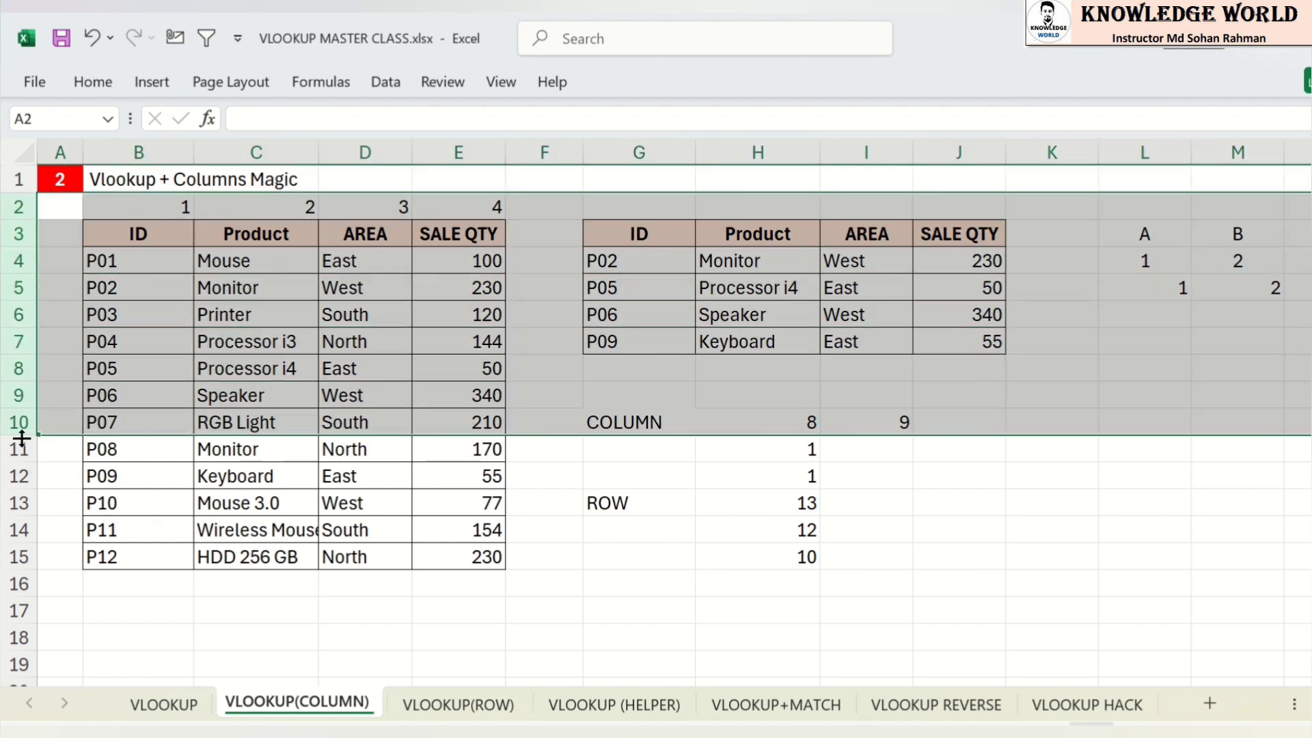
{"action": "left_click_drag", "start_coordinate": [59, 152], "coordinate": [712, 176]}
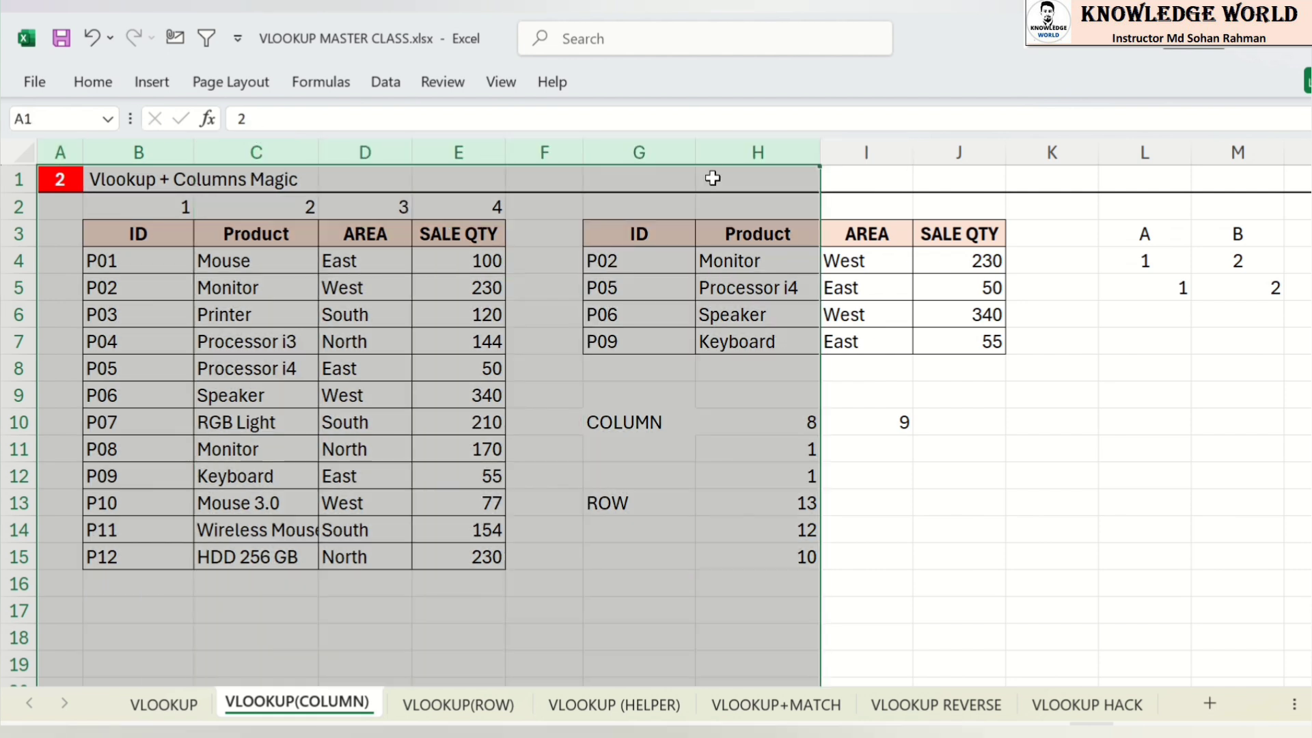
{"action": "left_click", "coordinate": [872, 418]}
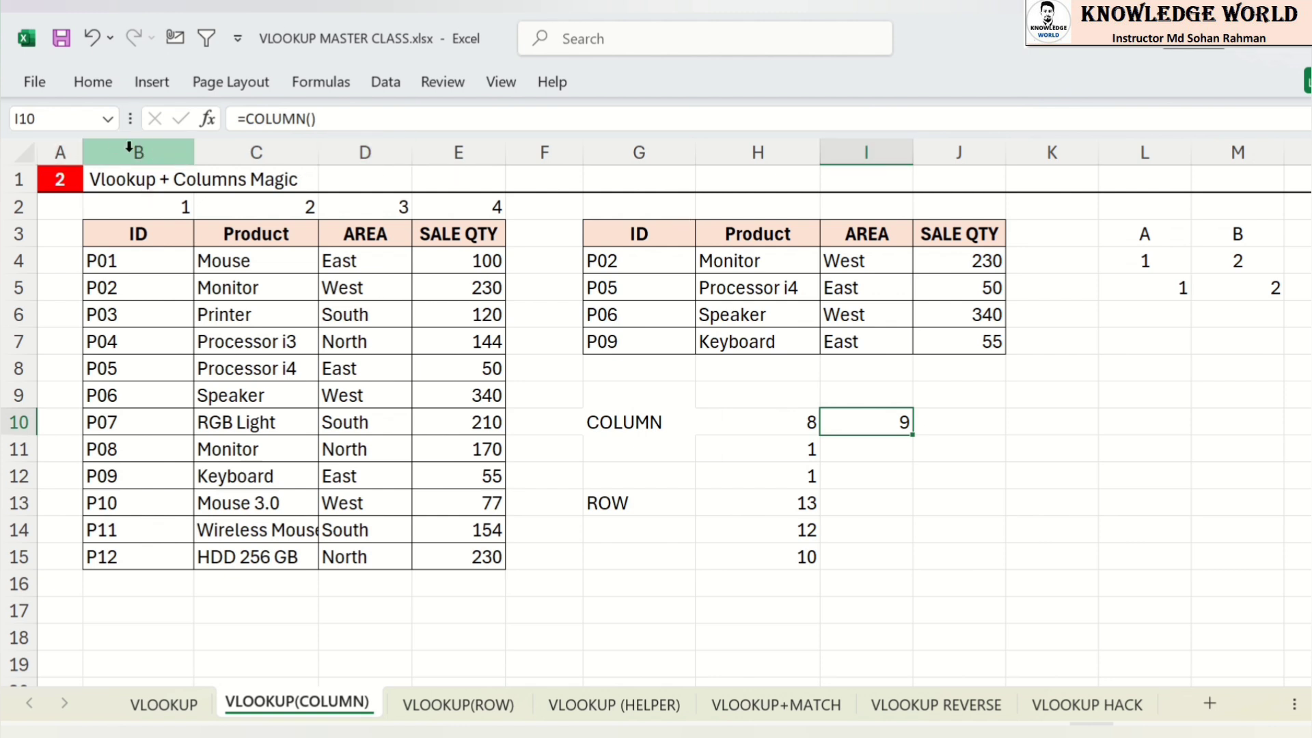
{"action": "left_click", "coordinate": [865, 147]}
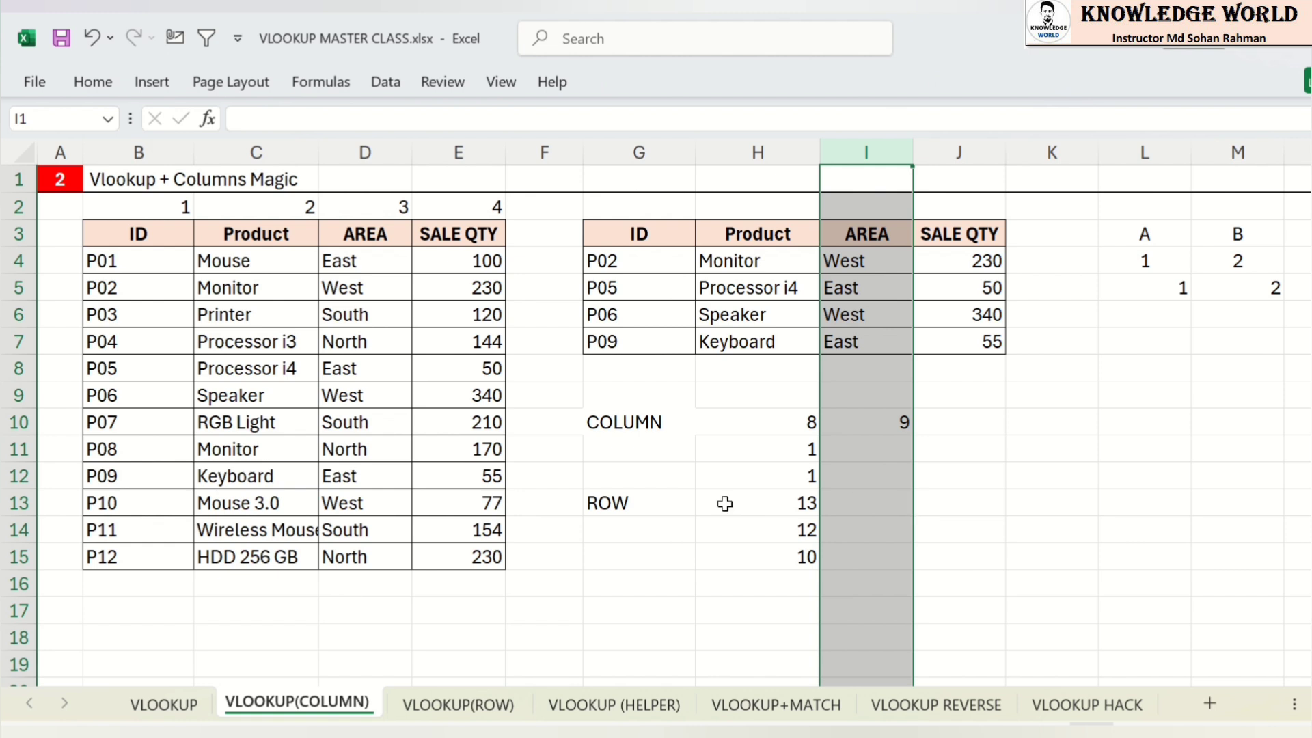
Step: Copy the I10 COLUMN formula into cells K10 and A18
{"action": "left_click", "coordinate": [895, 424]}
{"action": "key", "text": "ctrl+c"}
{"action": "left_click", "coordinate": [1041, 427]}
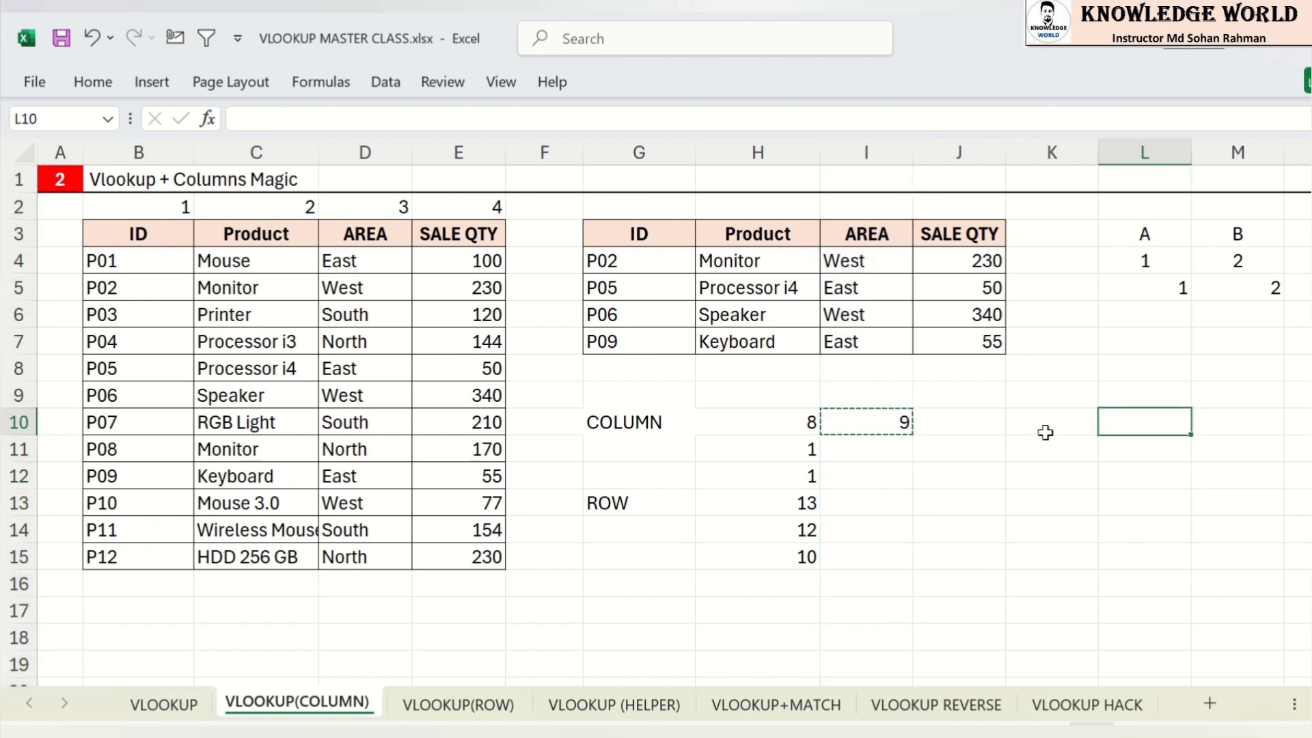
{"action": "key", "text": "ctrl+v"}
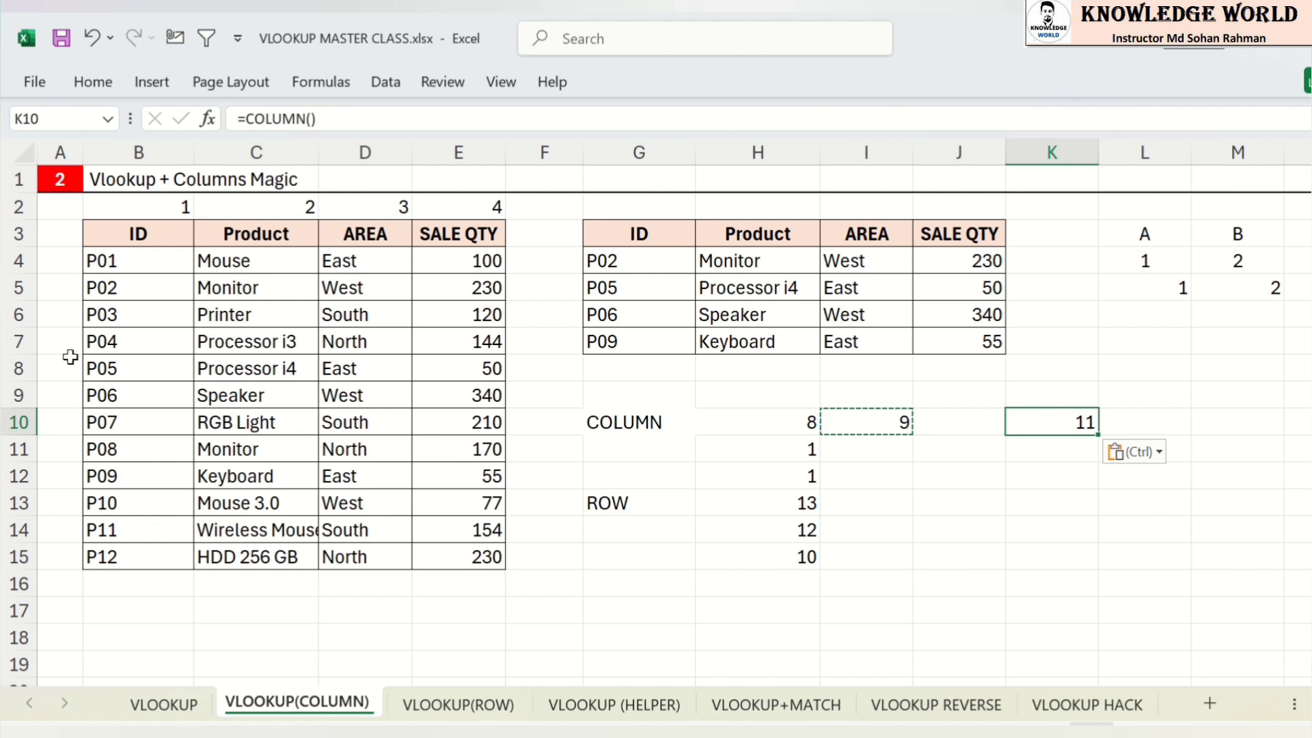
{"action": "left_click", "coordinate": [60, 628]}
{"action": "key", "text": "ctrl+v"}
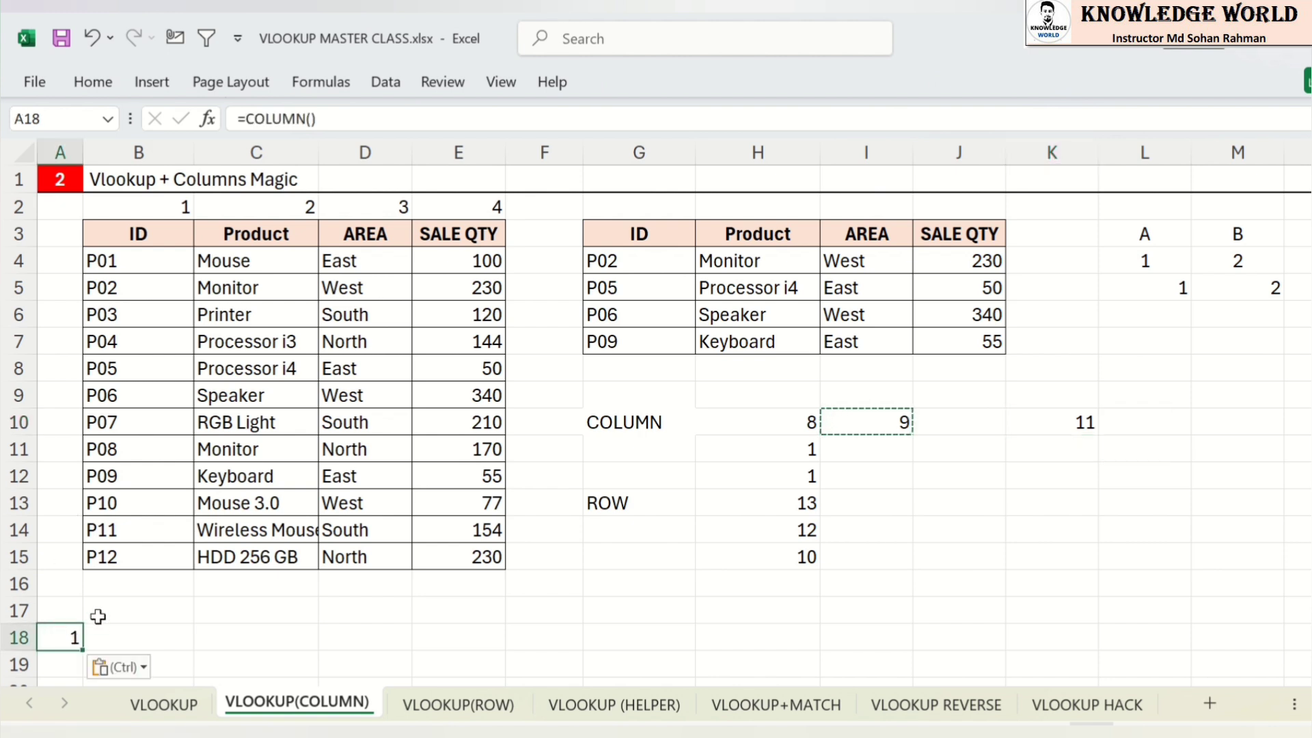
{"action": "left_click", "coordinate": [940, 404]}
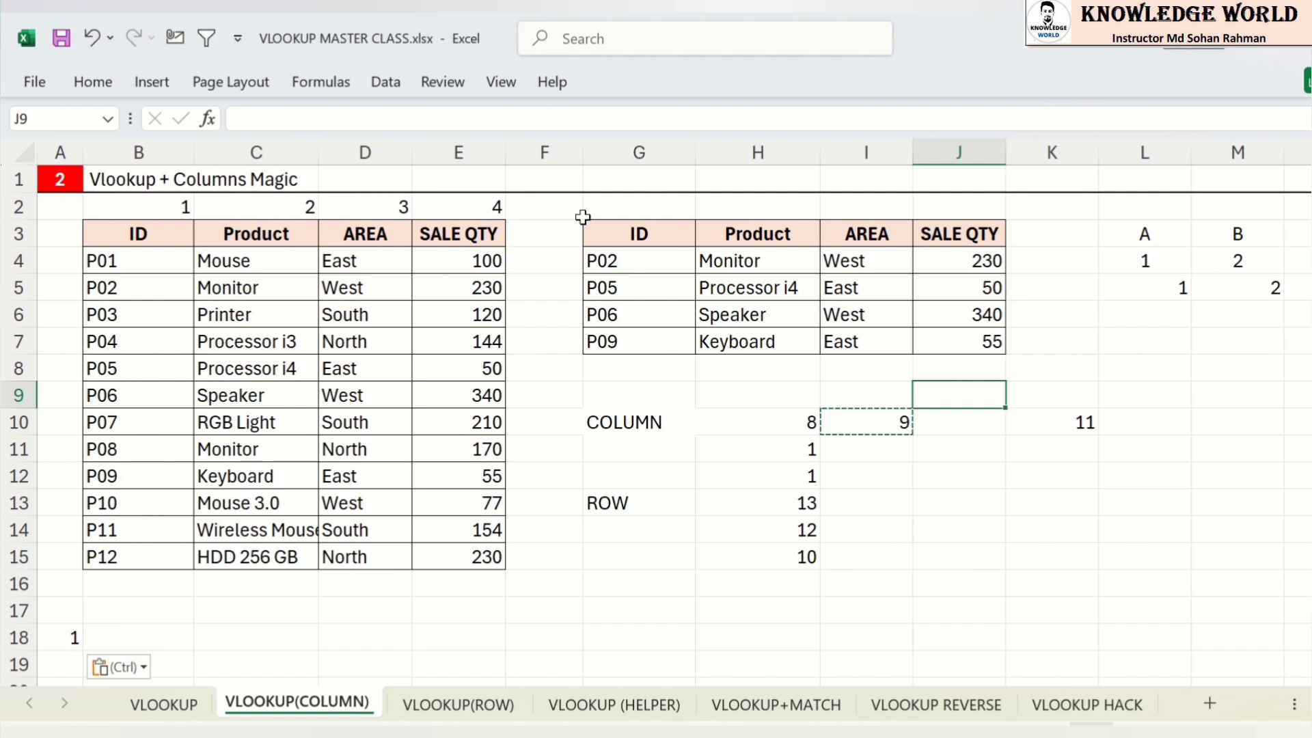
Step: Start a new VLOOKUP formula in H4 with $G4 as the lookup value, locking only its column
{"action": "left_click", "coordinate": [759, 258]}
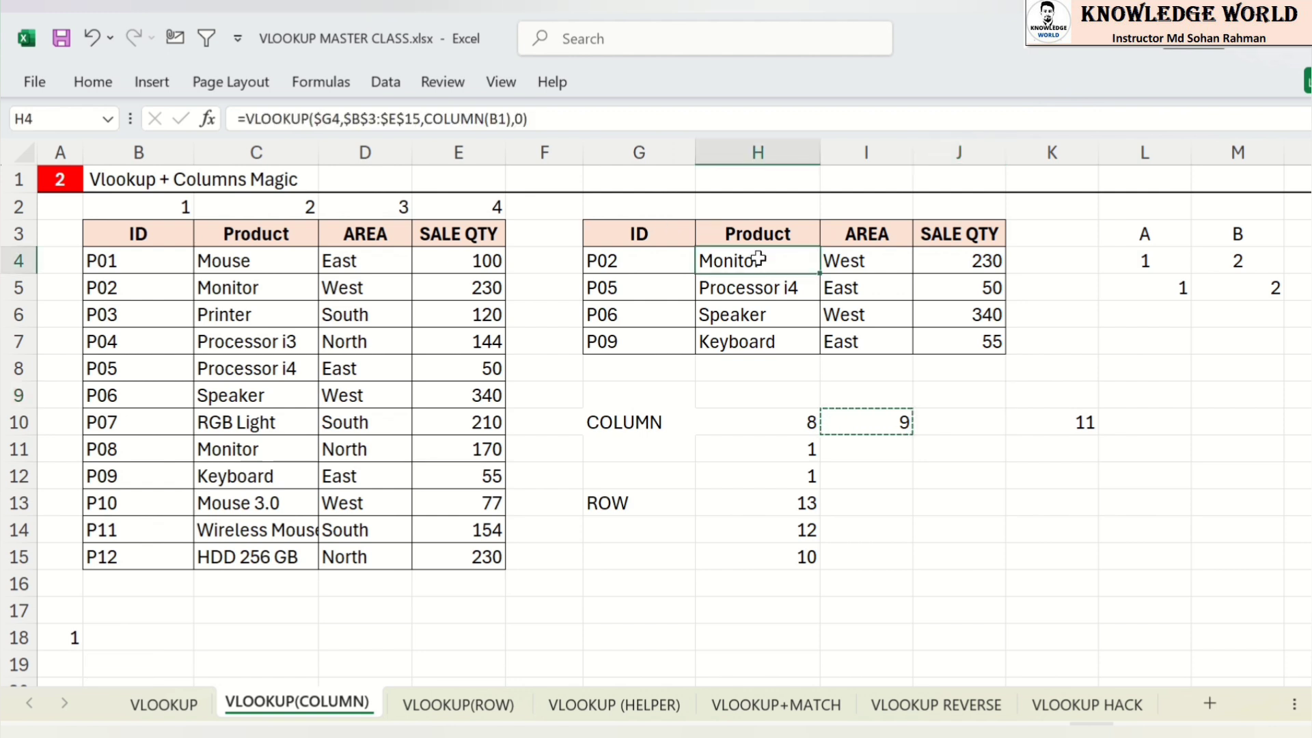
{"action": "type", "text": "=vl"}
{"action": "key", "text": "Tab"}
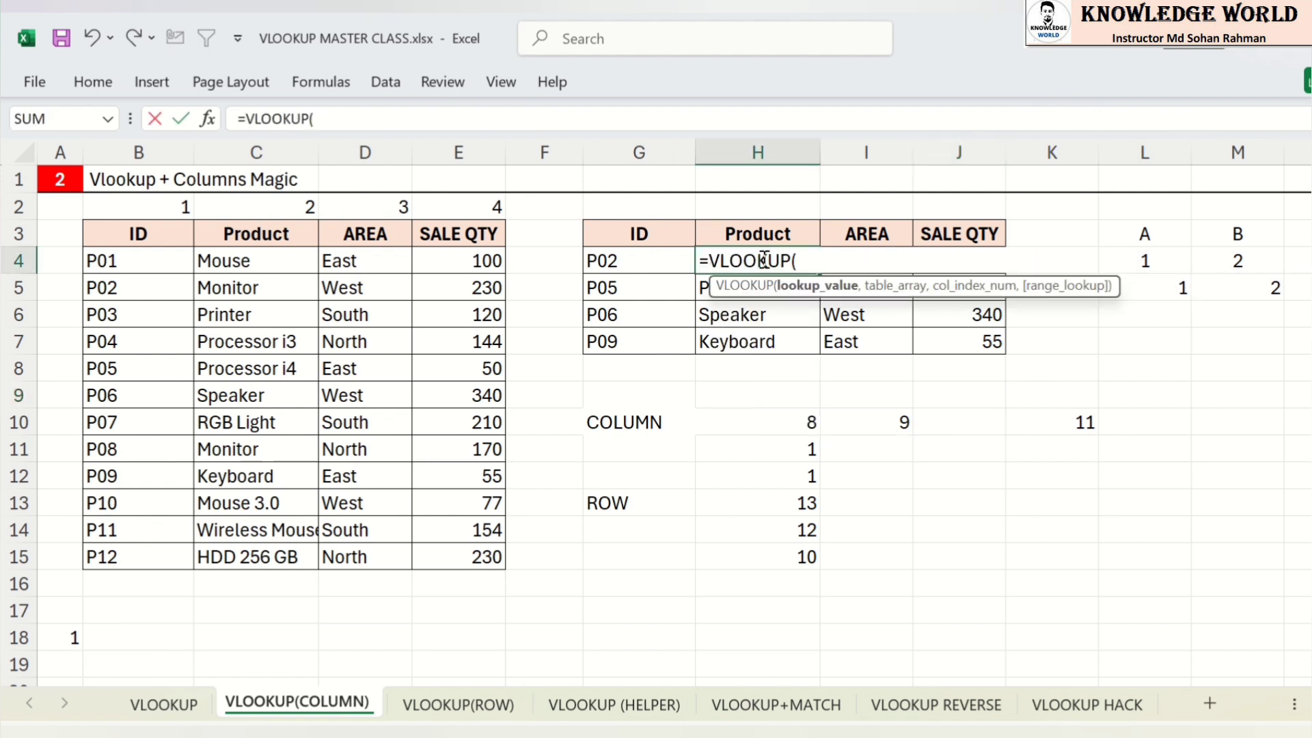
{"action": "left_click", "coordinate": [650, 258]}
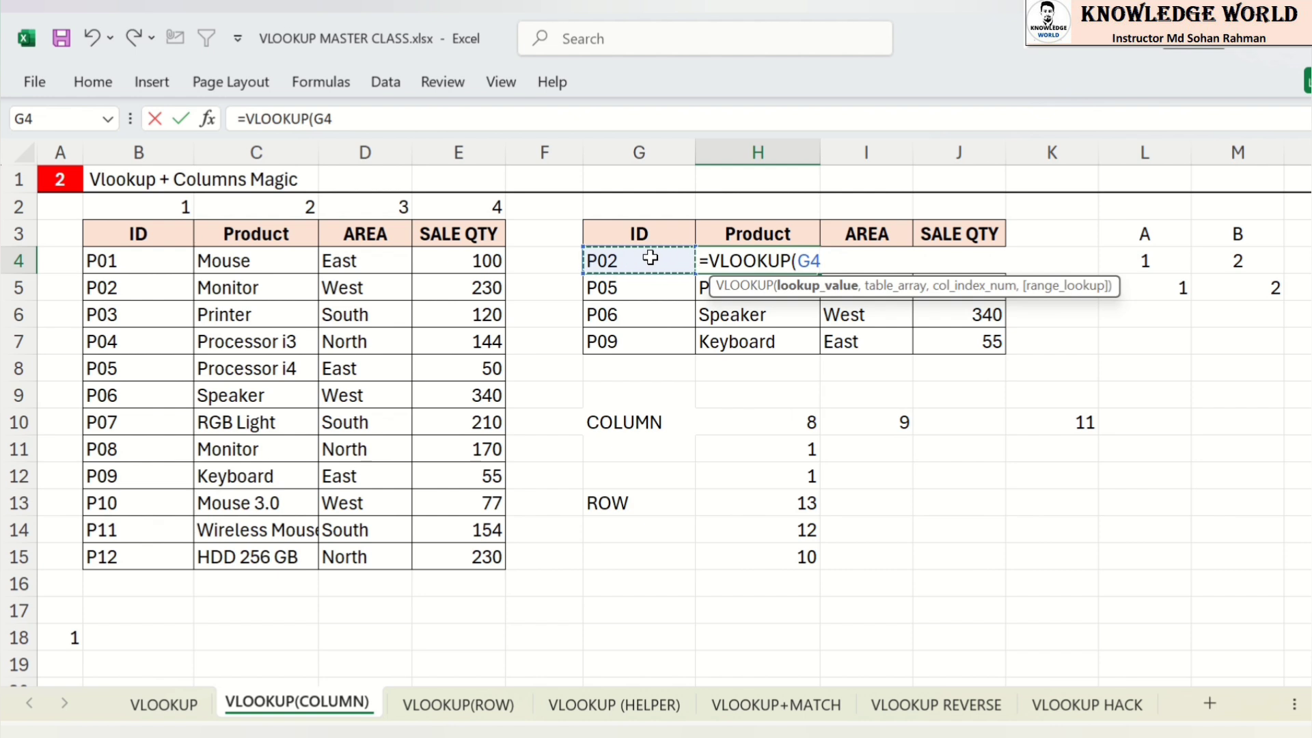
{"action": "type", "text": ","}
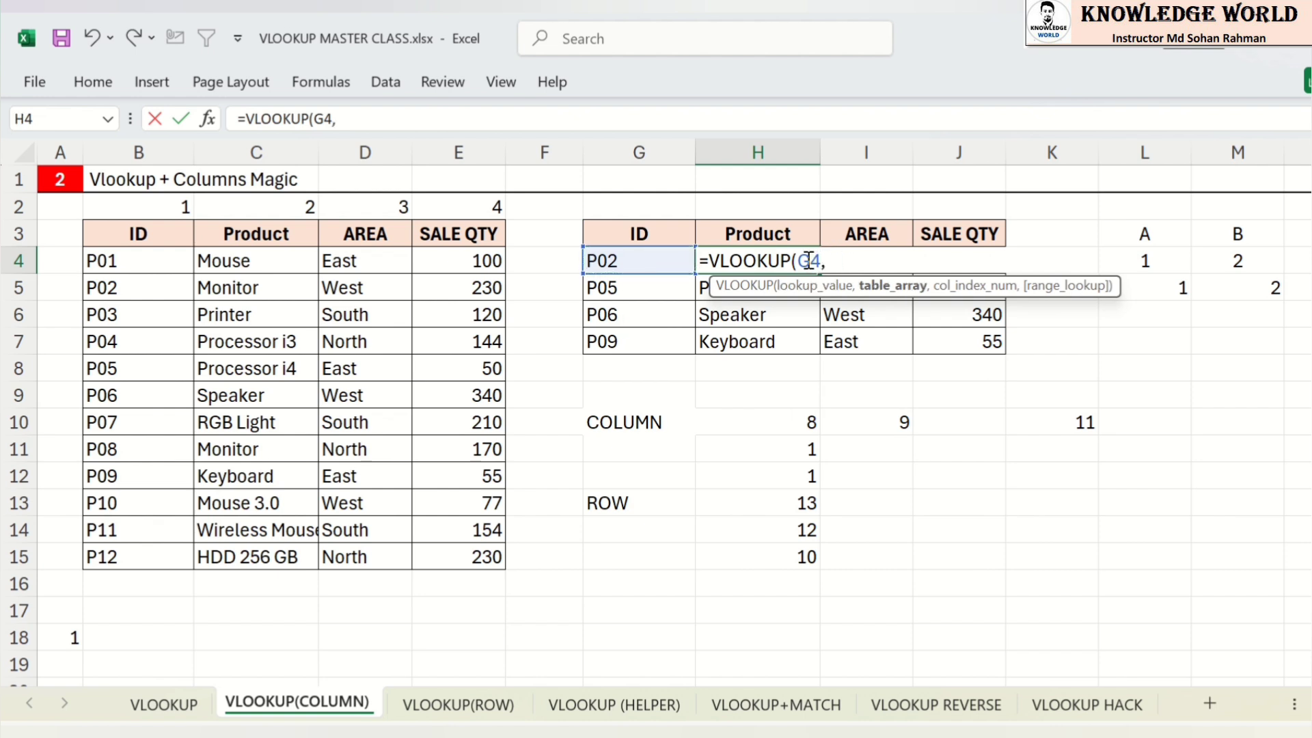
{"action": "left_click", "coordinate": [801, 262]}
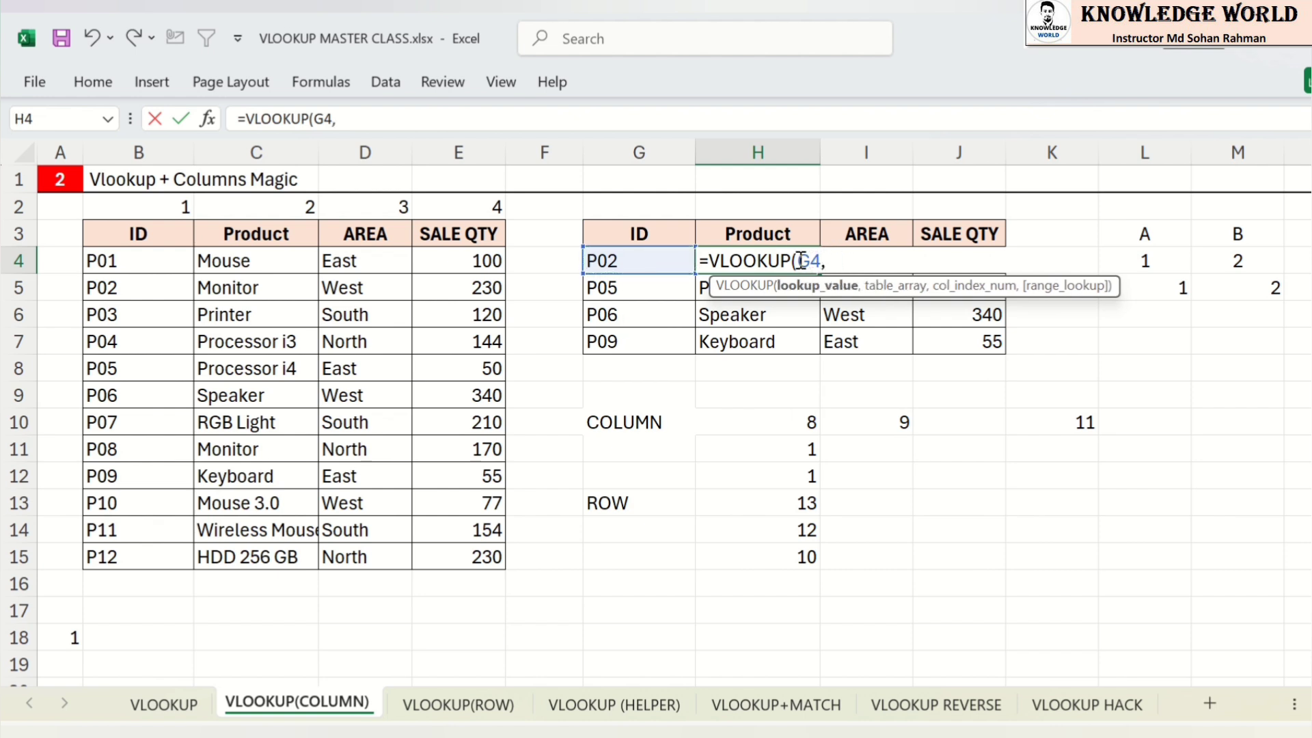
{"action": "type", "text": "$"}
{"action": "left_click", "coordinate": [862, 264]}
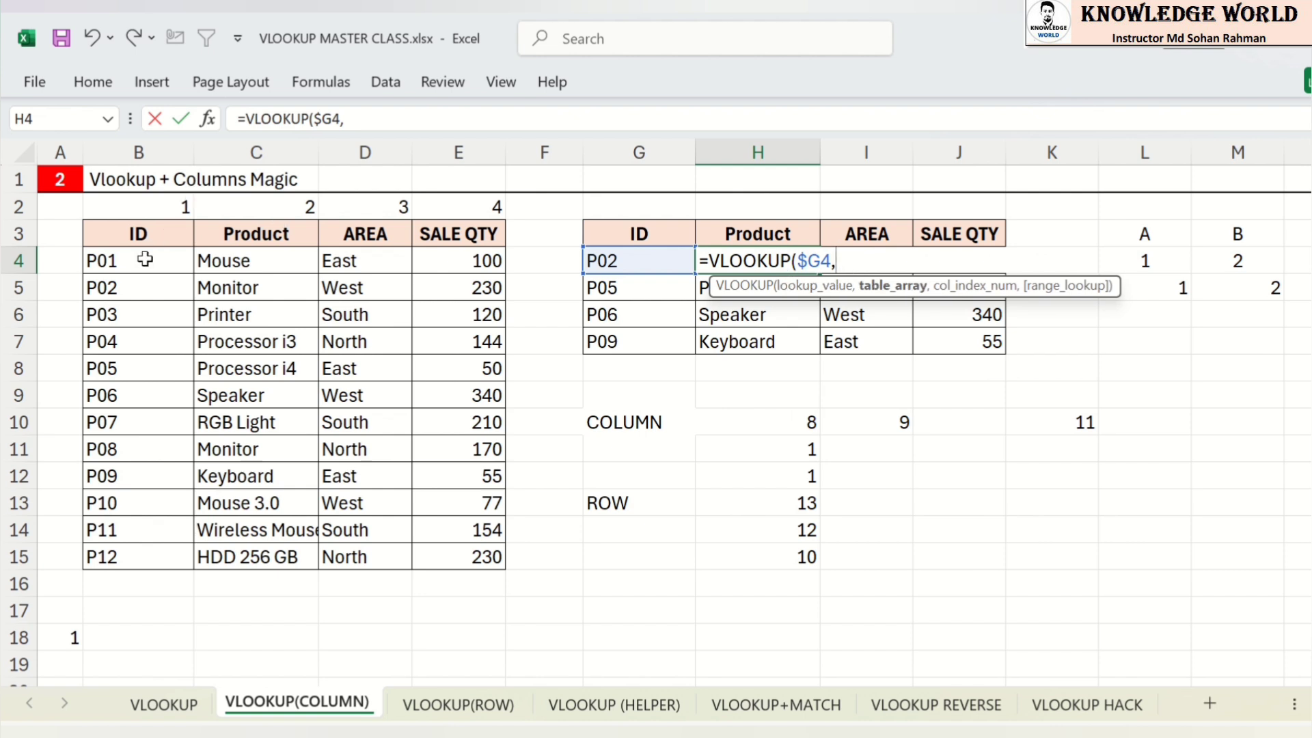
Step: Set the table array of the H4 formula to the absolute range $B$4:$E$15
{"action": "left_click_drag", "start_coordinate": [151, 259], "coordinate": [477, 556]}
{"action": "left_click_drag", "start_coordinate": [382, 119], "coordinate": [346, 119]}
{"action": "key", "text": "F4"}
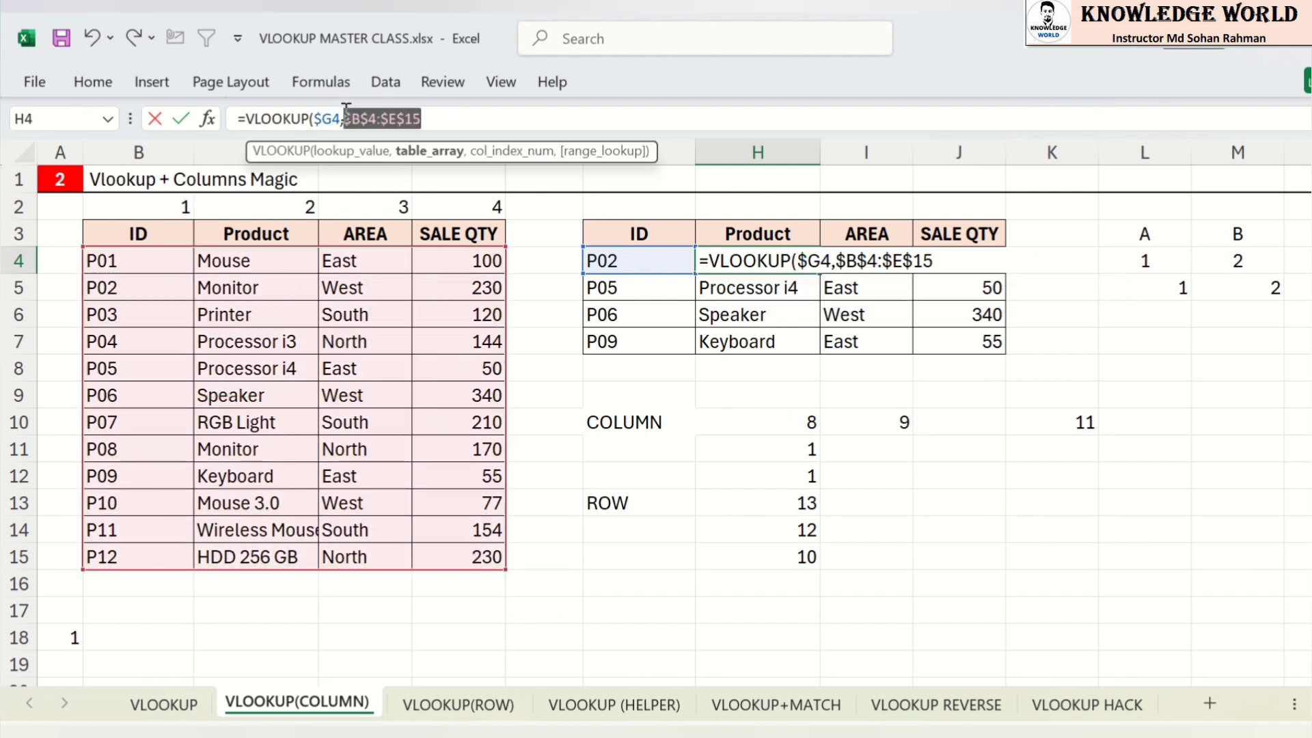
{"action": "left_click", "coordinate": [483, 113]}
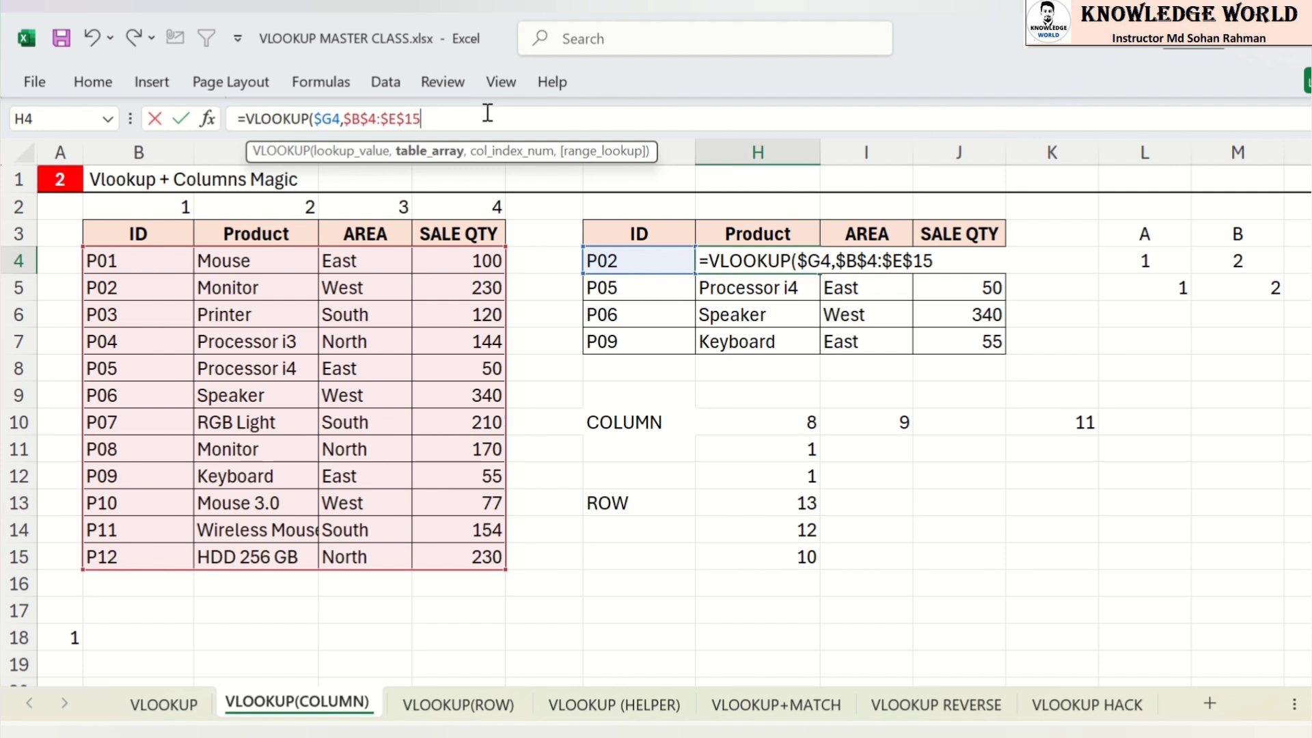
{"action": "type", "text": ","}
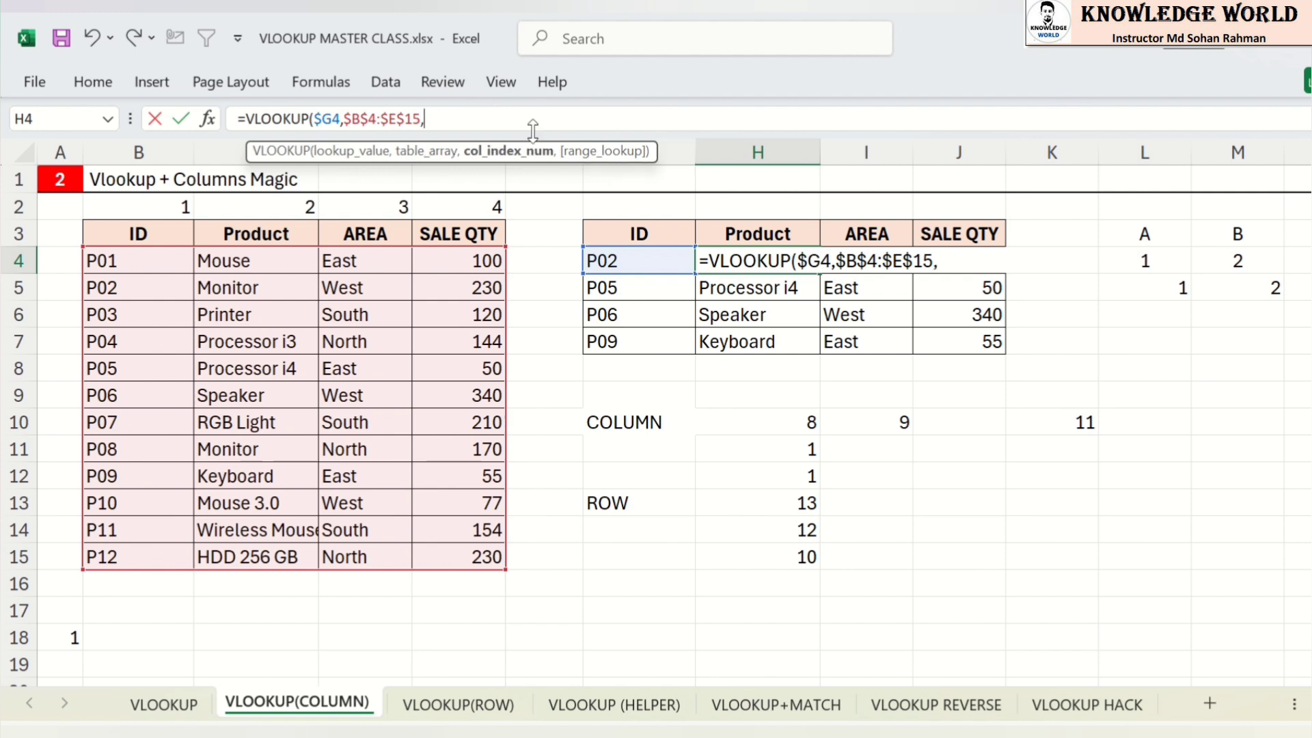
Step: Complete the H4 formula with COLUMN(B1) as the column index number and 0 for an exact match
{"action": "type", "text": "c"}
{"action": "key", "text": "Tab"}
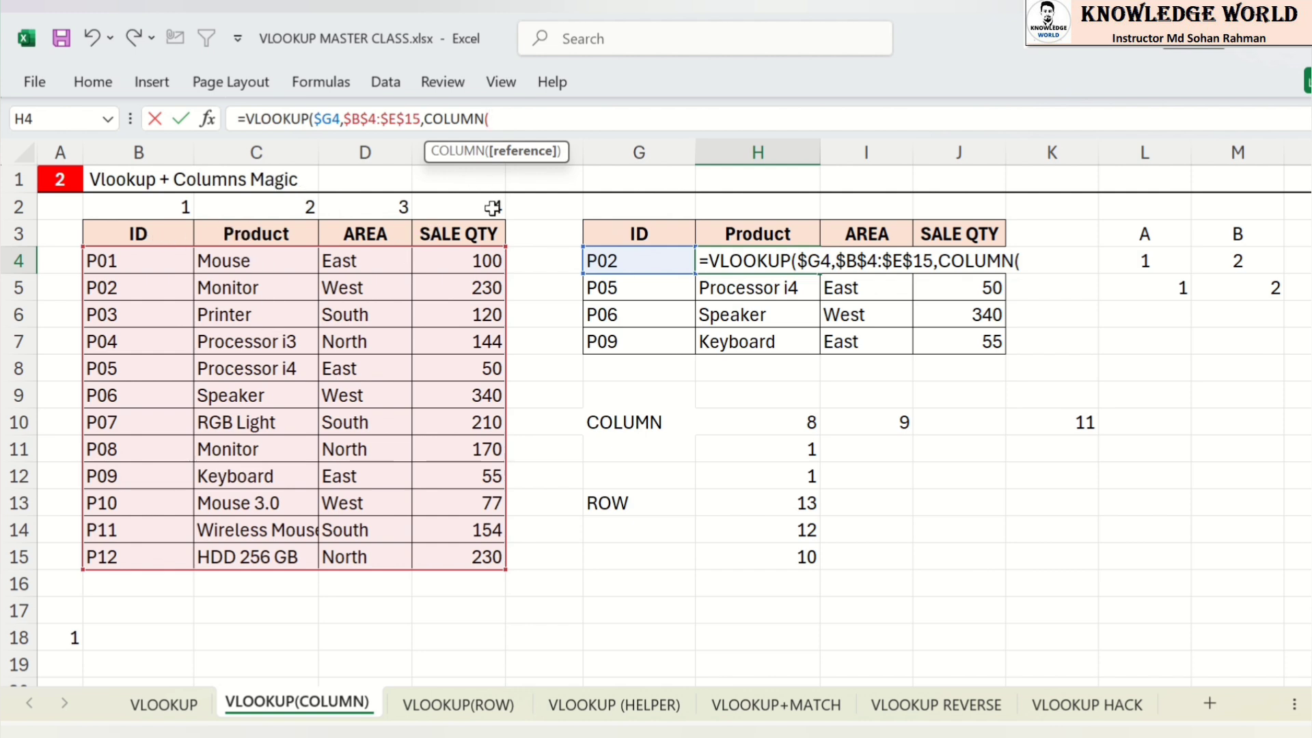
{"action": "type", "text": "B"}
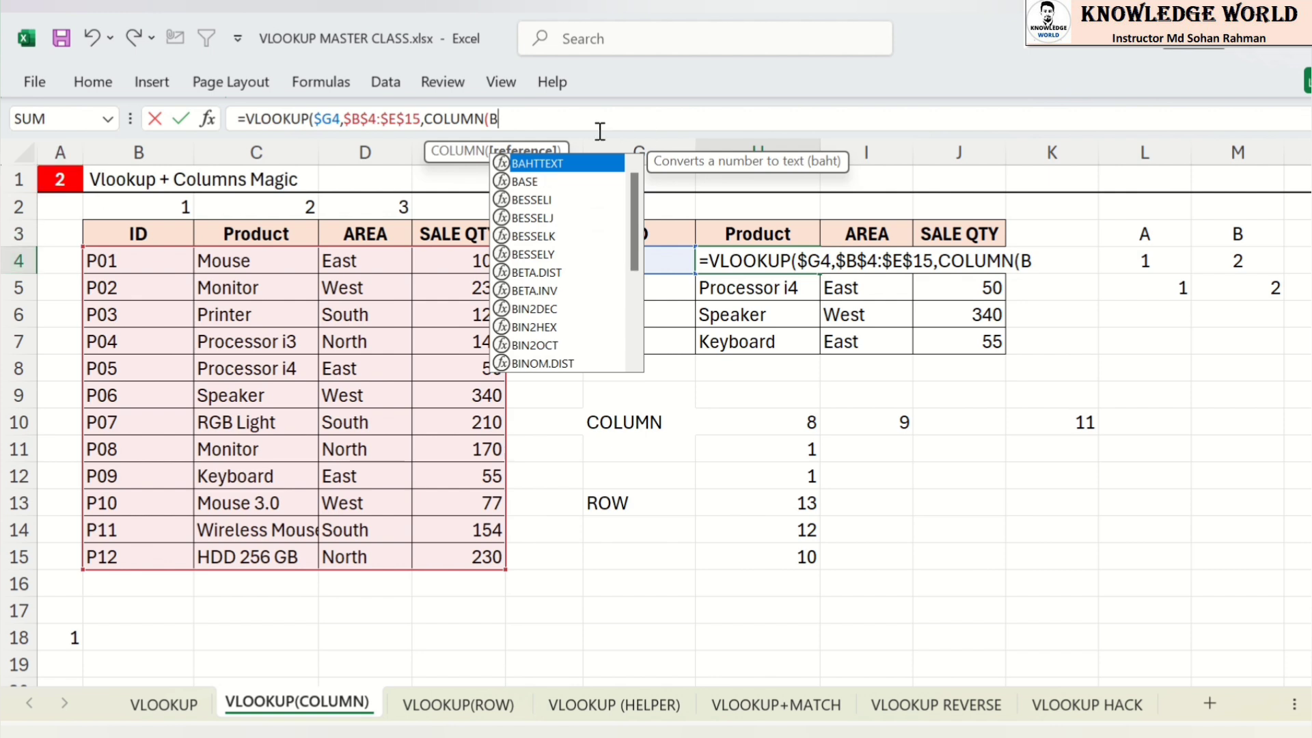
{"action": "type", "text": "1"}
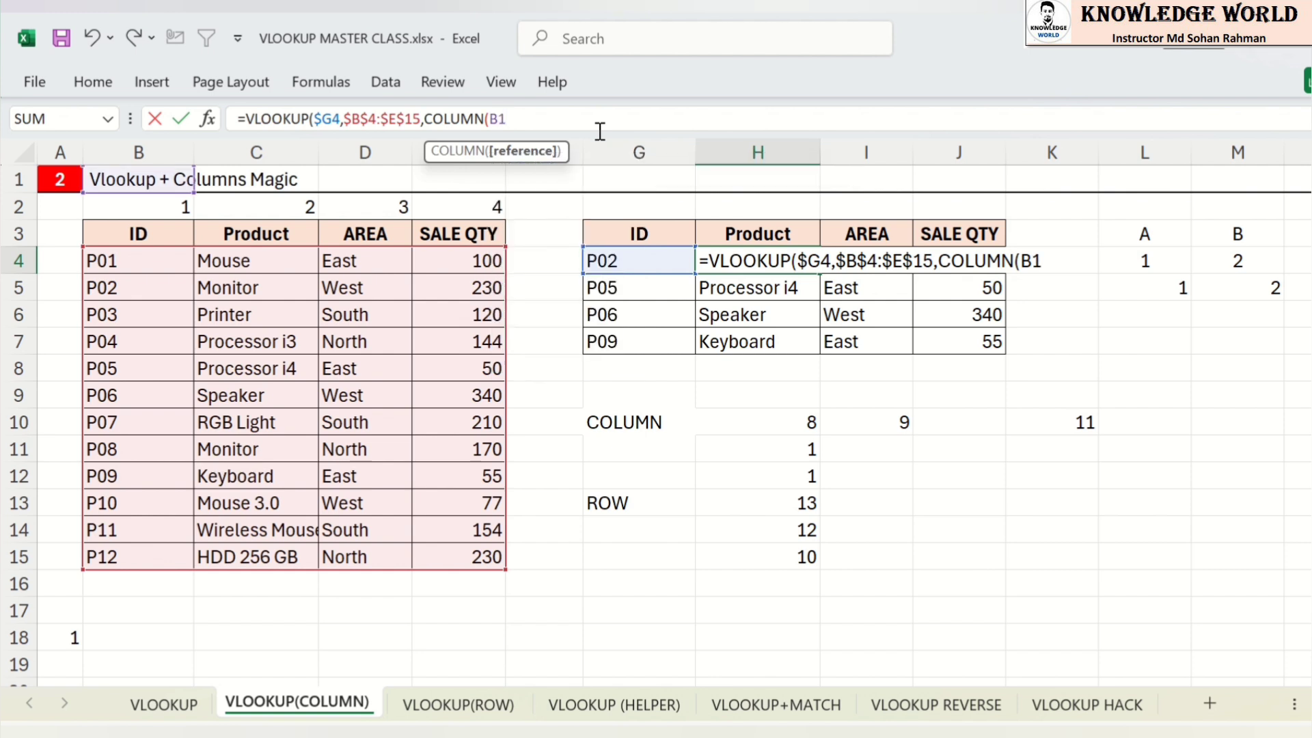
{"action": "key", "text": "BackSpace"}
{"action": "type", "text": "4"}
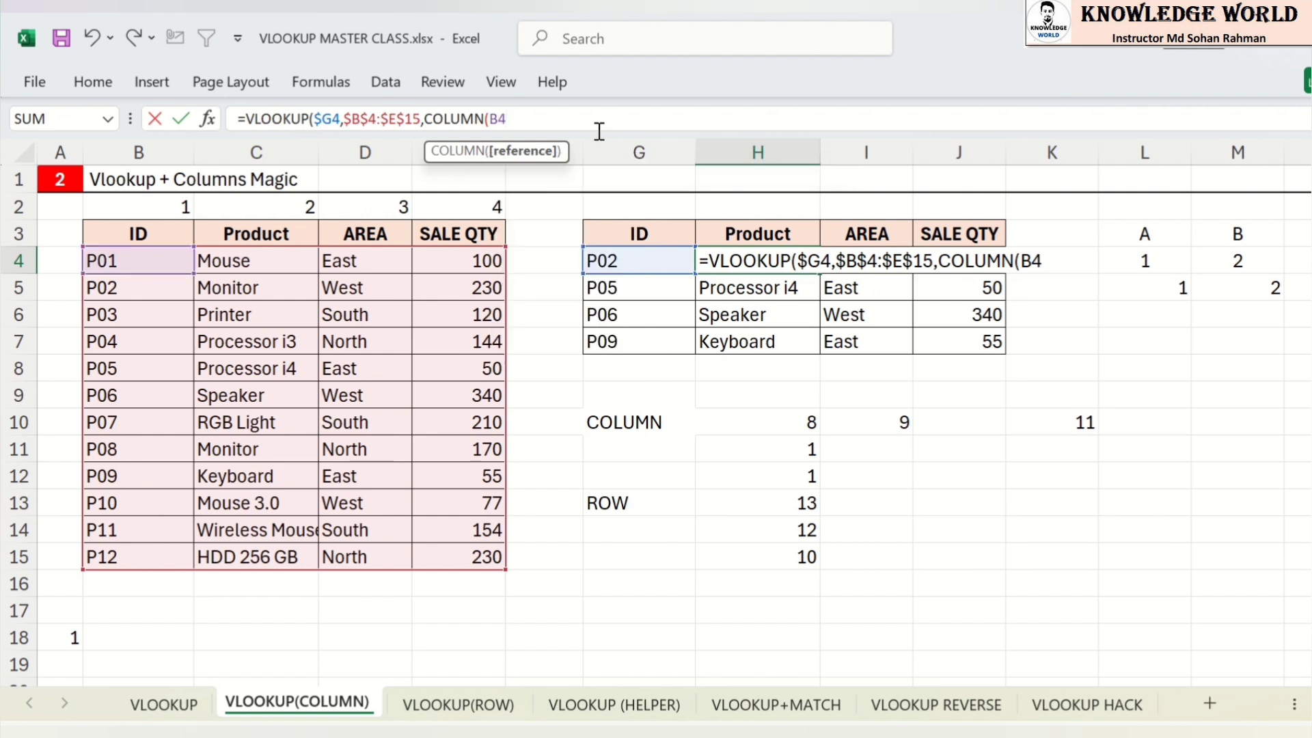
{"action": "key", "text": "BackSpace"}
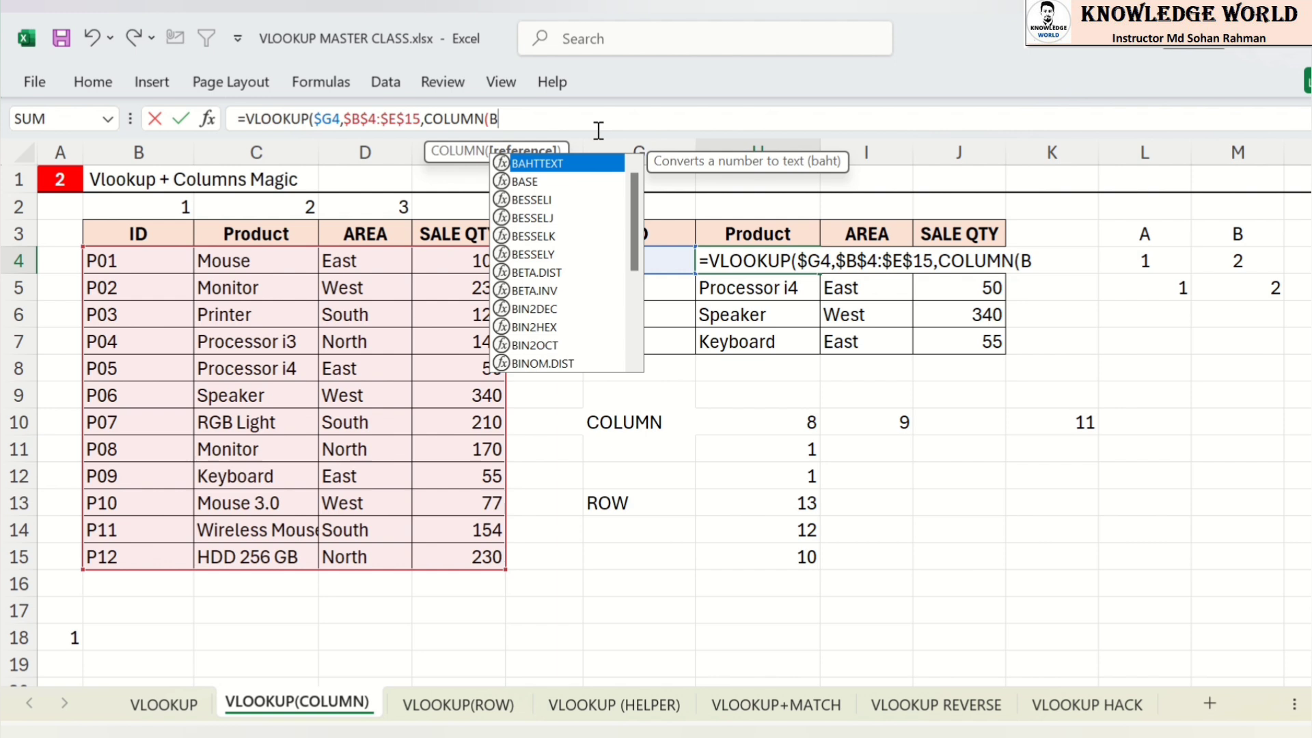
{"action": "type", "text": "1)"}
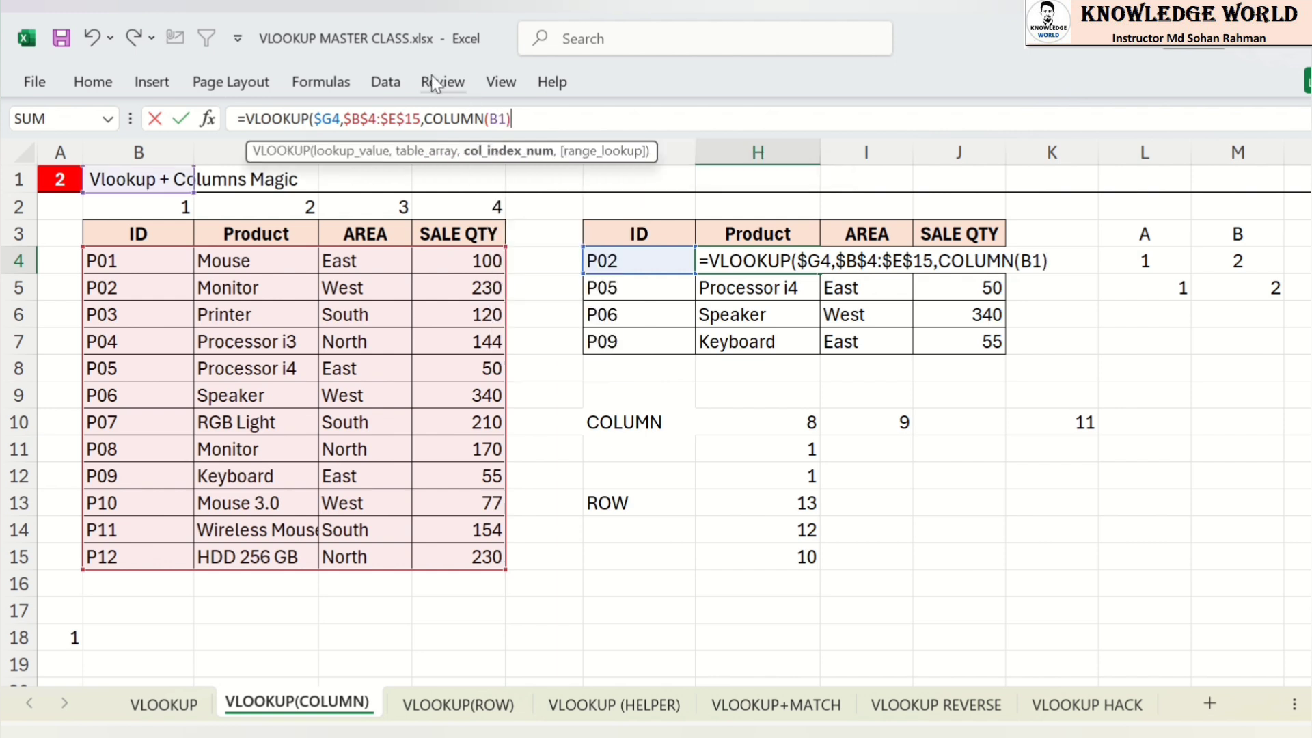
{"action": "type", "text": ","}
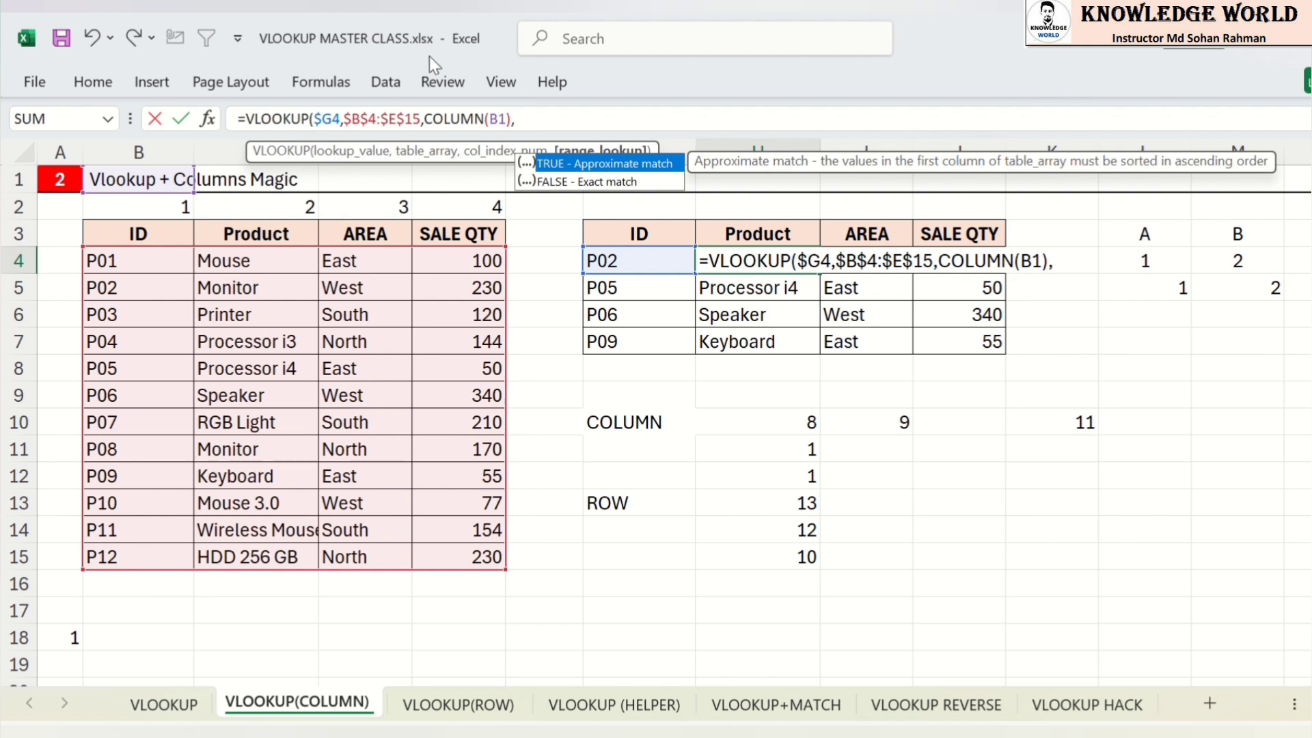
{"action": "type", "text": "0)"}
{"action": "key", "text": "Return"}
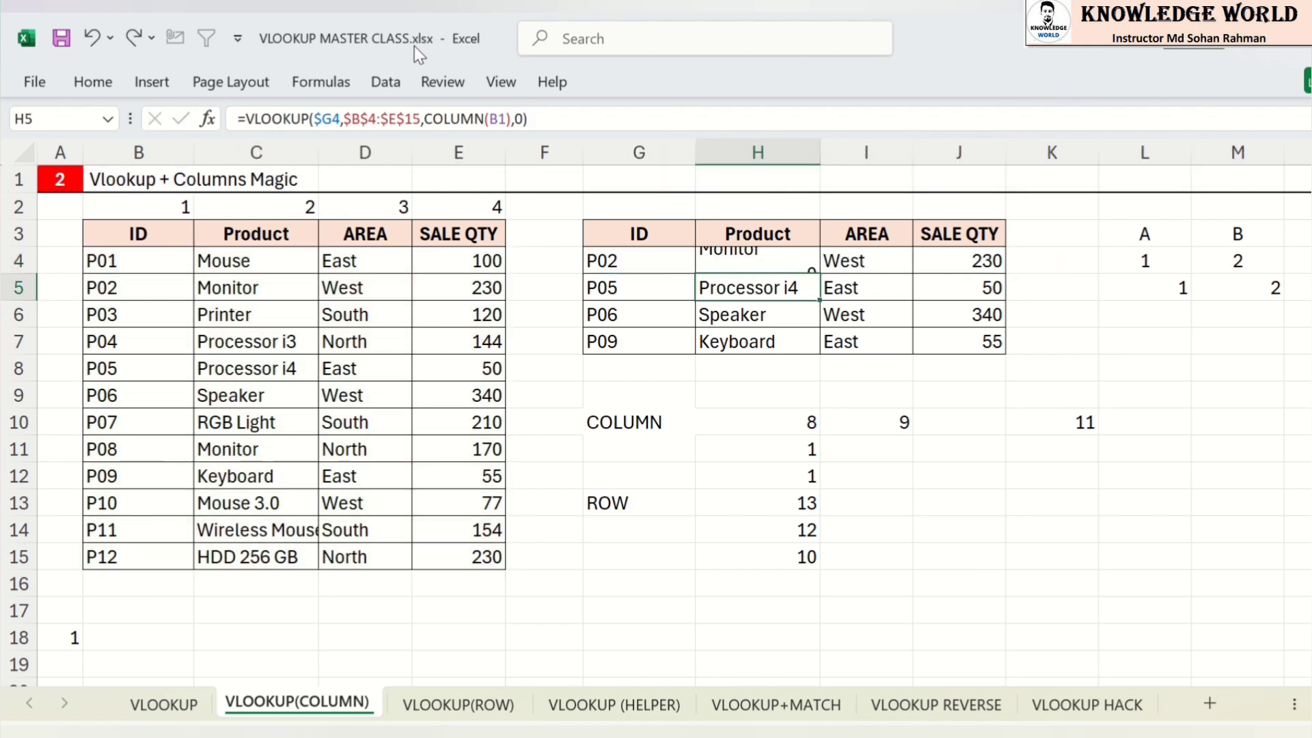
Step: Fill the H4 formula across to J4, and inspect the column reference in the I4 formula
{"action": "left_click", "coordinate": [724, 259]}
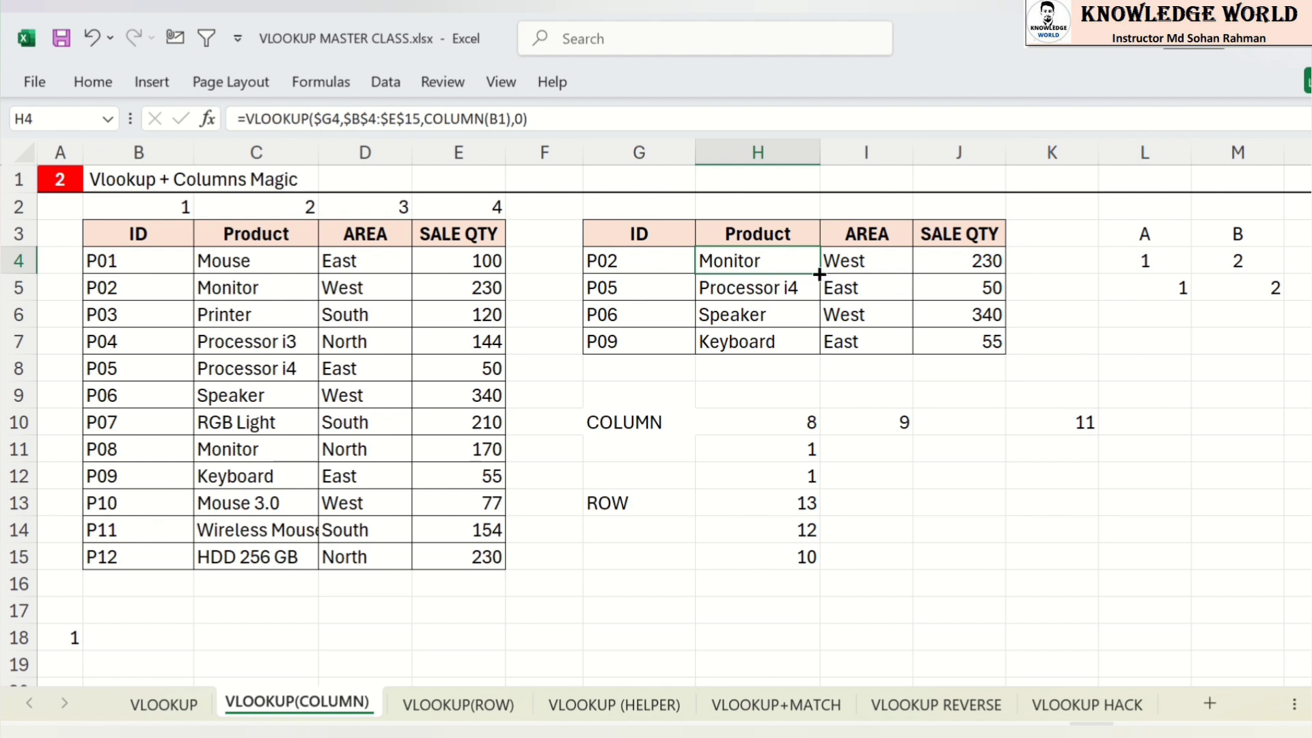
{"action": "mouse_move", "coordinate": [818, 271]}
{"action": "left_mouse_down"}
{"action": "mouse_move", "coordinate": [964, 268]}
{"action": "mouse_move", "coordinate": [989, 280]}
{"action": "left_mouse_up"}
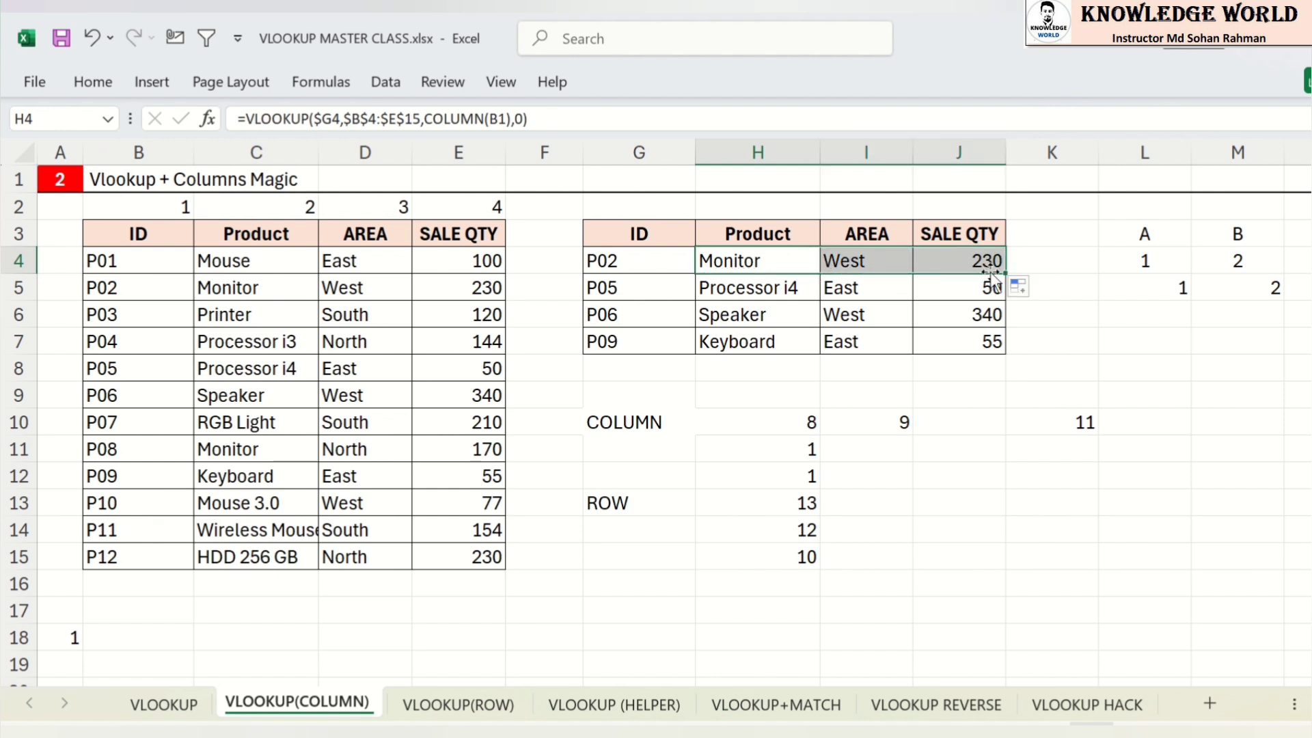
{"action": "left_click", "coordinate": [869, 258]}
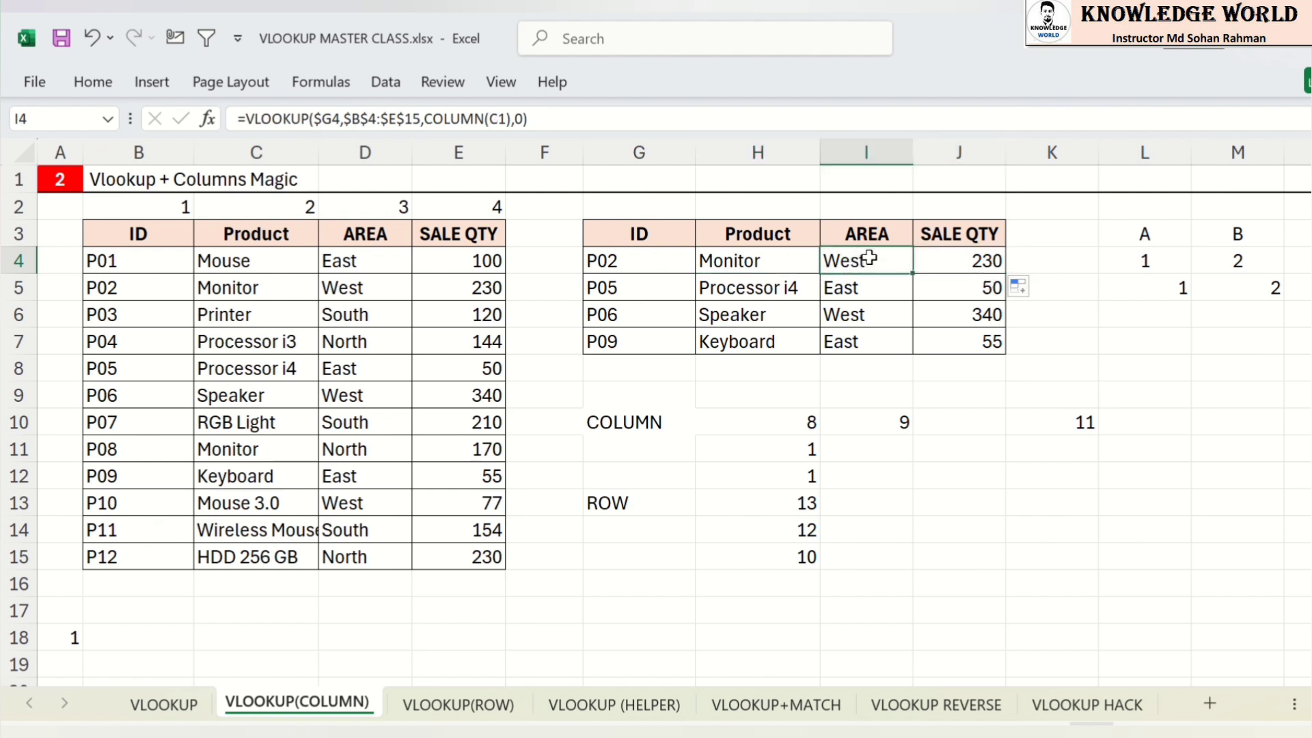
Step: Compare the P02 record in the source table with the VLOOKUP formulas and column references in H4 and I4
{"action": "left_click", "coordinate": [374, 287]}
{"action": "left_click", "coordinate": [457, 292]}
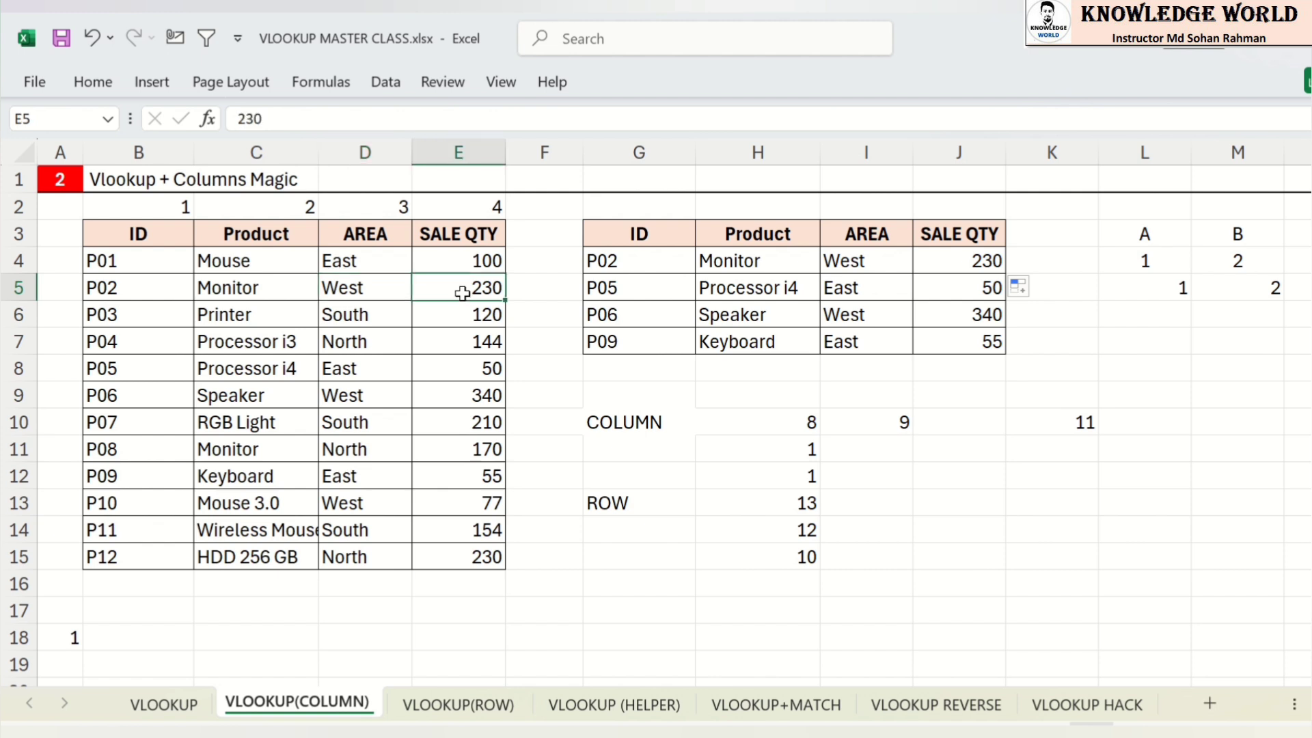
{"action": "left_click", "coordinate": [716, 260]}
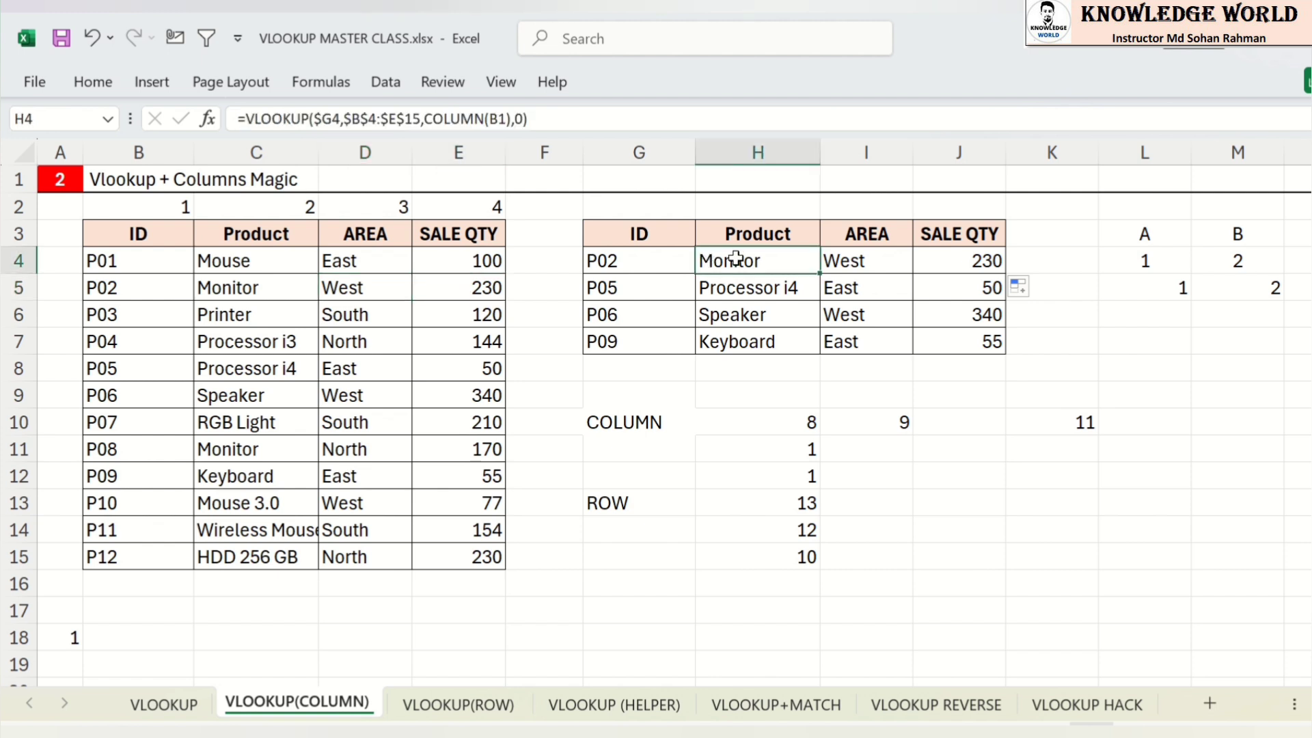
{"action": "left_click", "coordinate": [850, 265]}
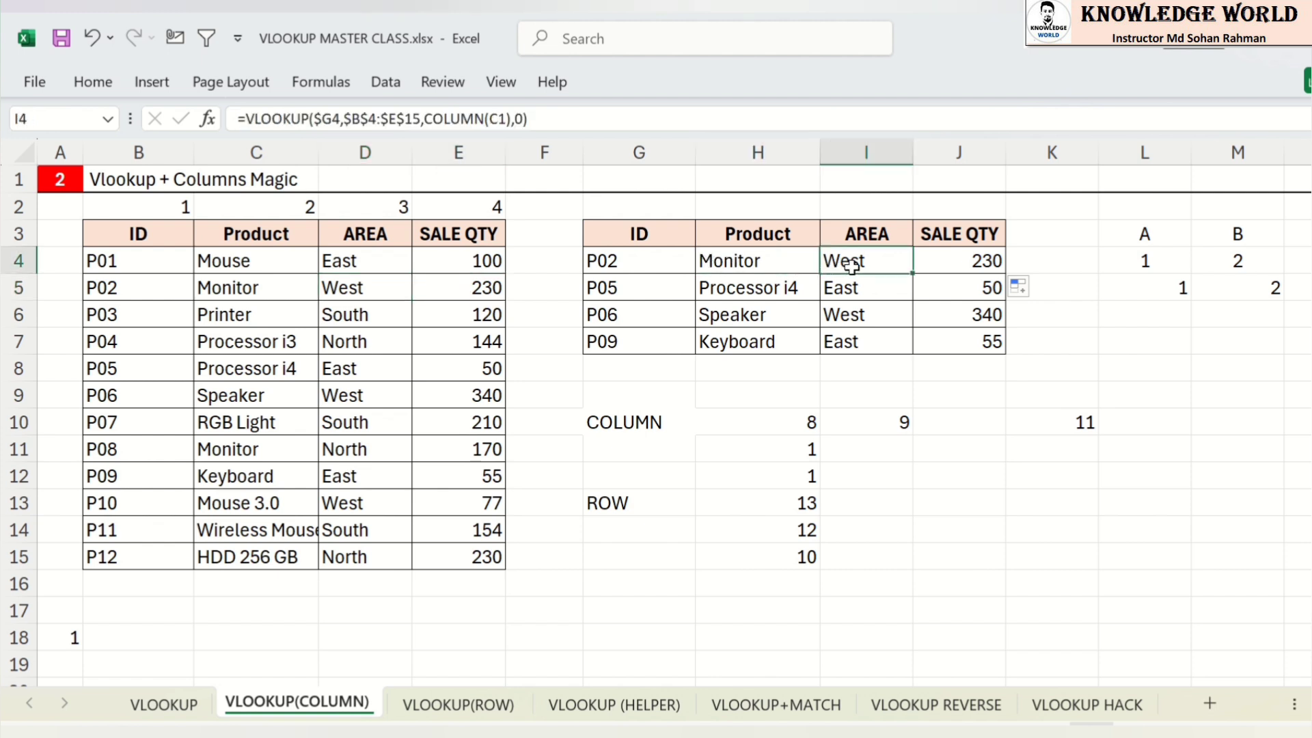
{"action": "left_click", "coordinate": [477, 119]}
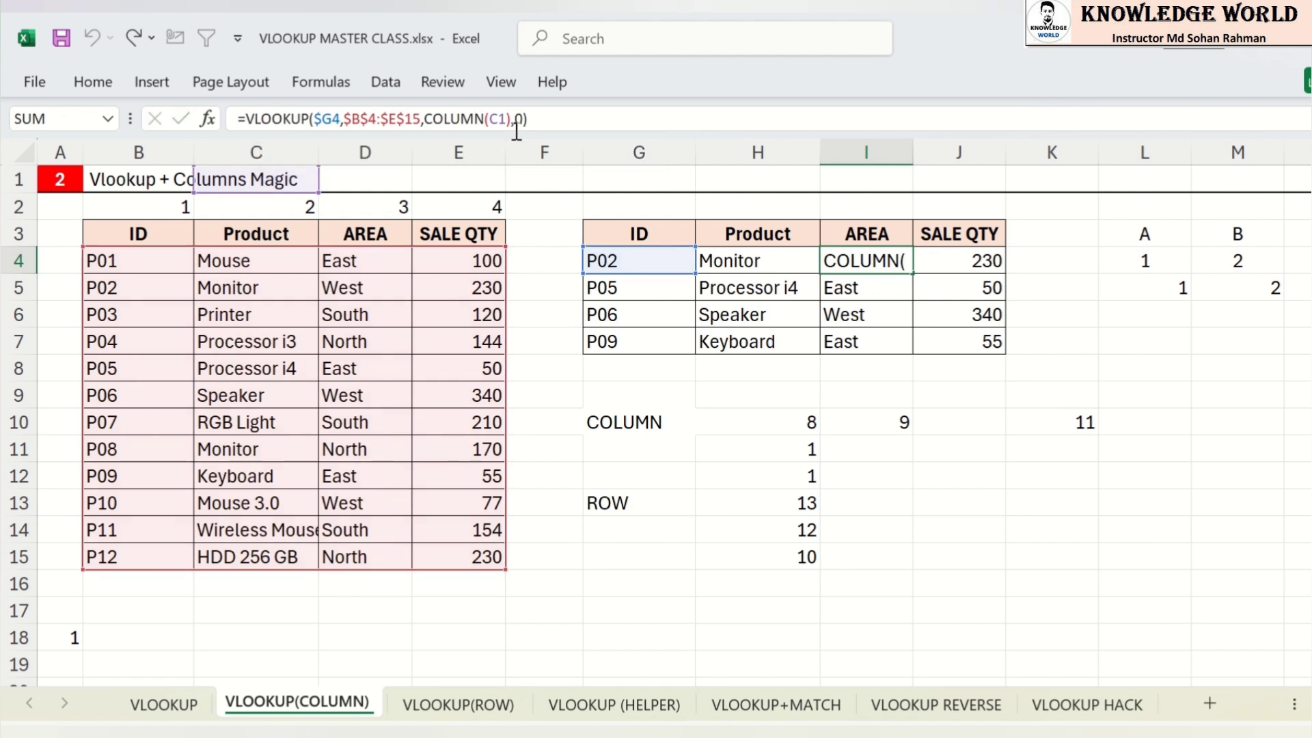
{"action": "key", "text": "Return"}
{"action": "left_click_drag", "start_coordinate": [763, 254], "coordinate": [1004, 345]}
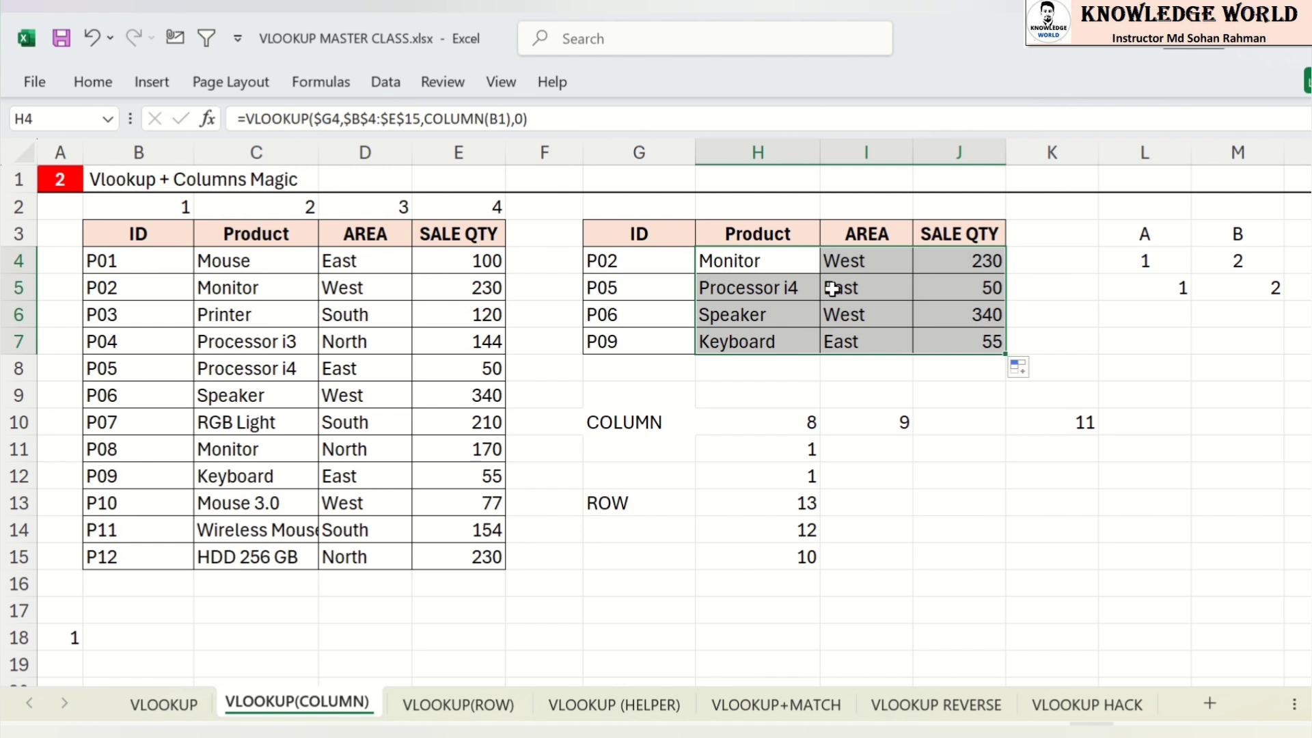
Step: Examine the column letters in row 3 from L to P and the COLUMN formulas in L5 and M5
{"action": "left_click", "coordinate": [1140, 236]}
{"action": "key", "text": "Right"}
{"action": "key", "text": "Right"}
{"action": "key", "text": "Right"}
{"action": "key", "text": "Right"}
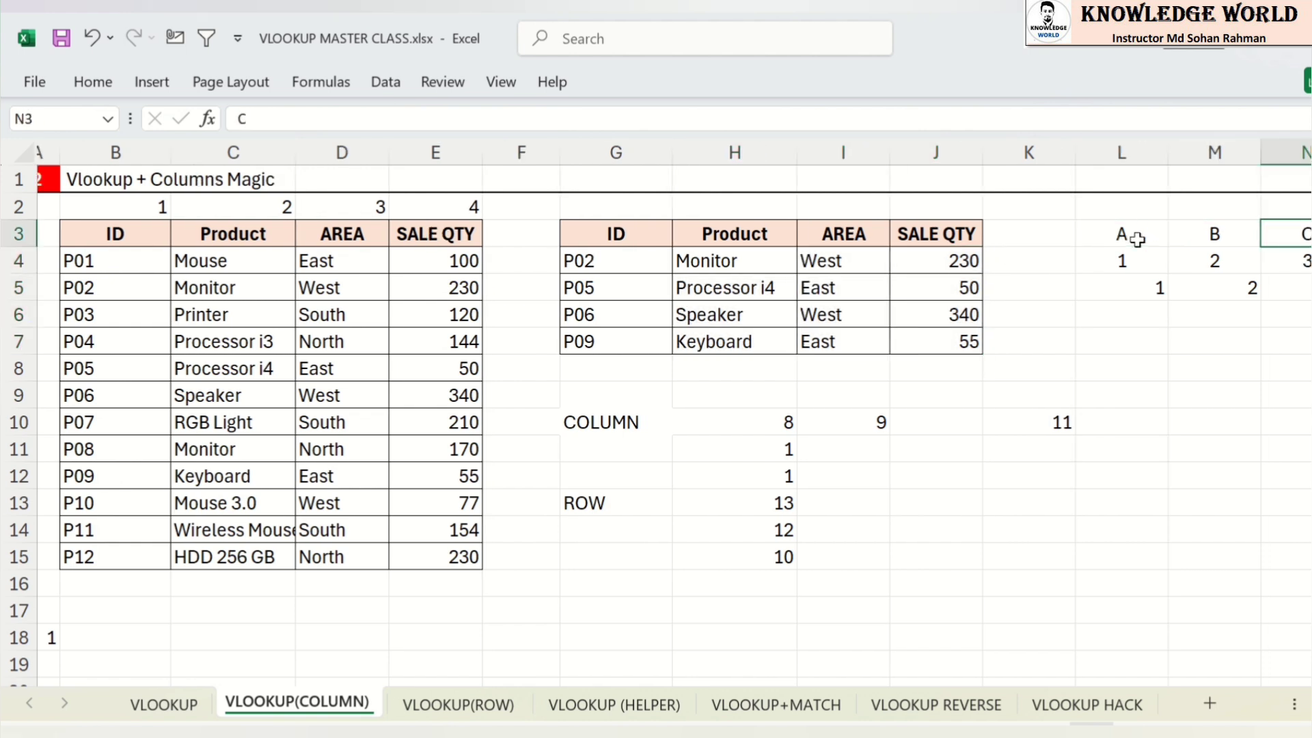
{"action": "left_click_drag", "start_coordinate": [870, 234], "coordinate": [1215, 235]}
{"action": "left_click", "coordinate": [881, 287]}
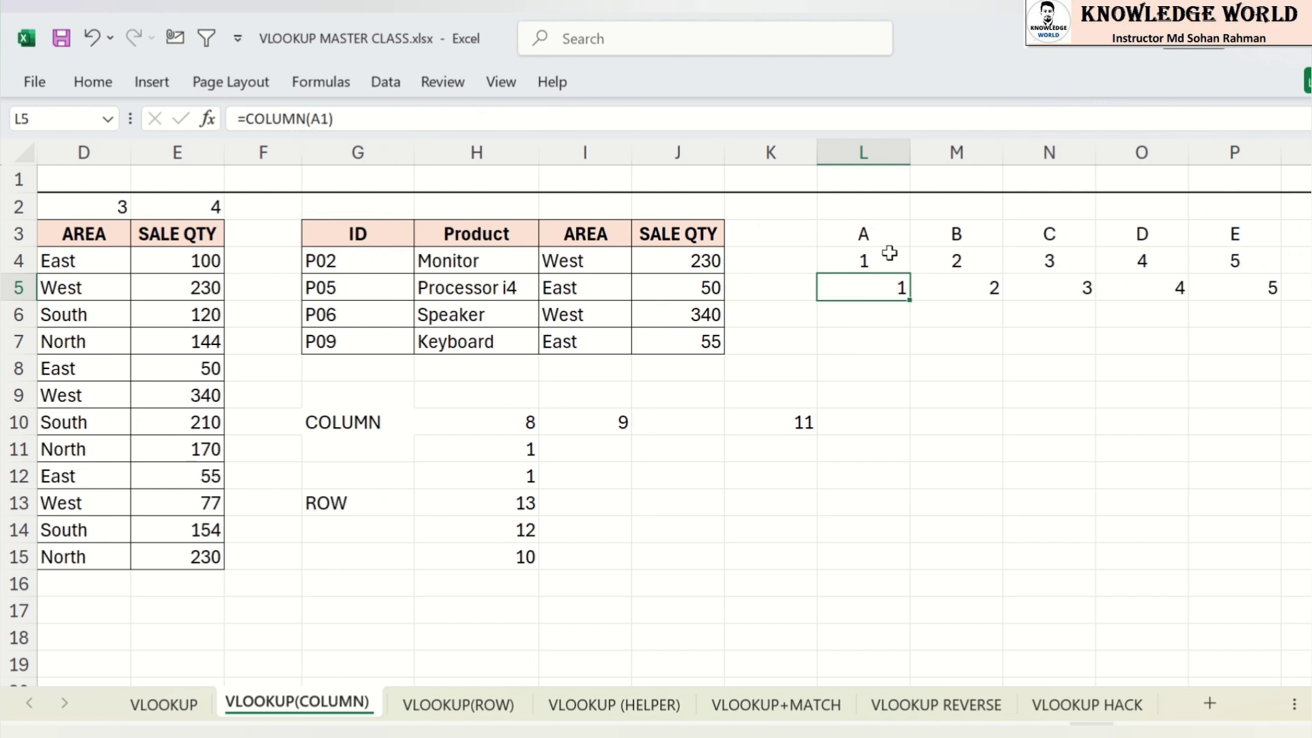
{"action": "left_click", "coordinate": [954, 290]}
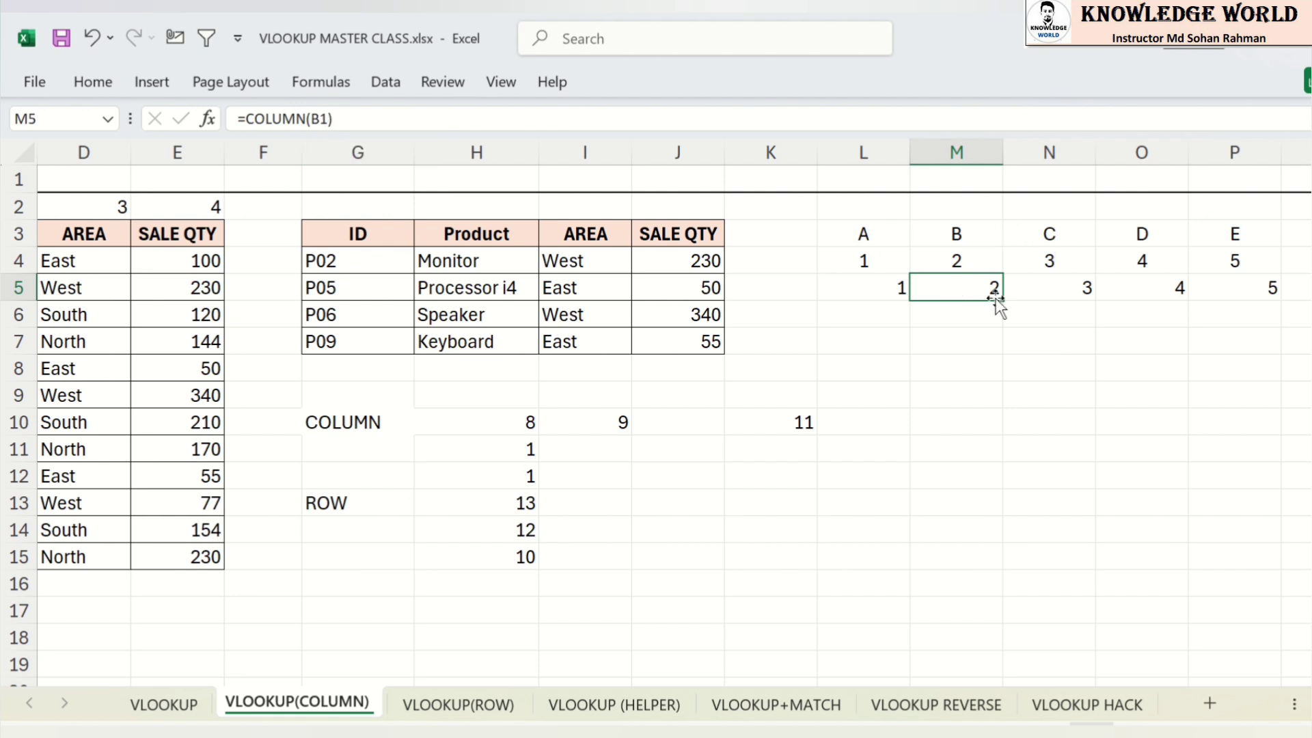
{"action": "key", "text": "Left"}
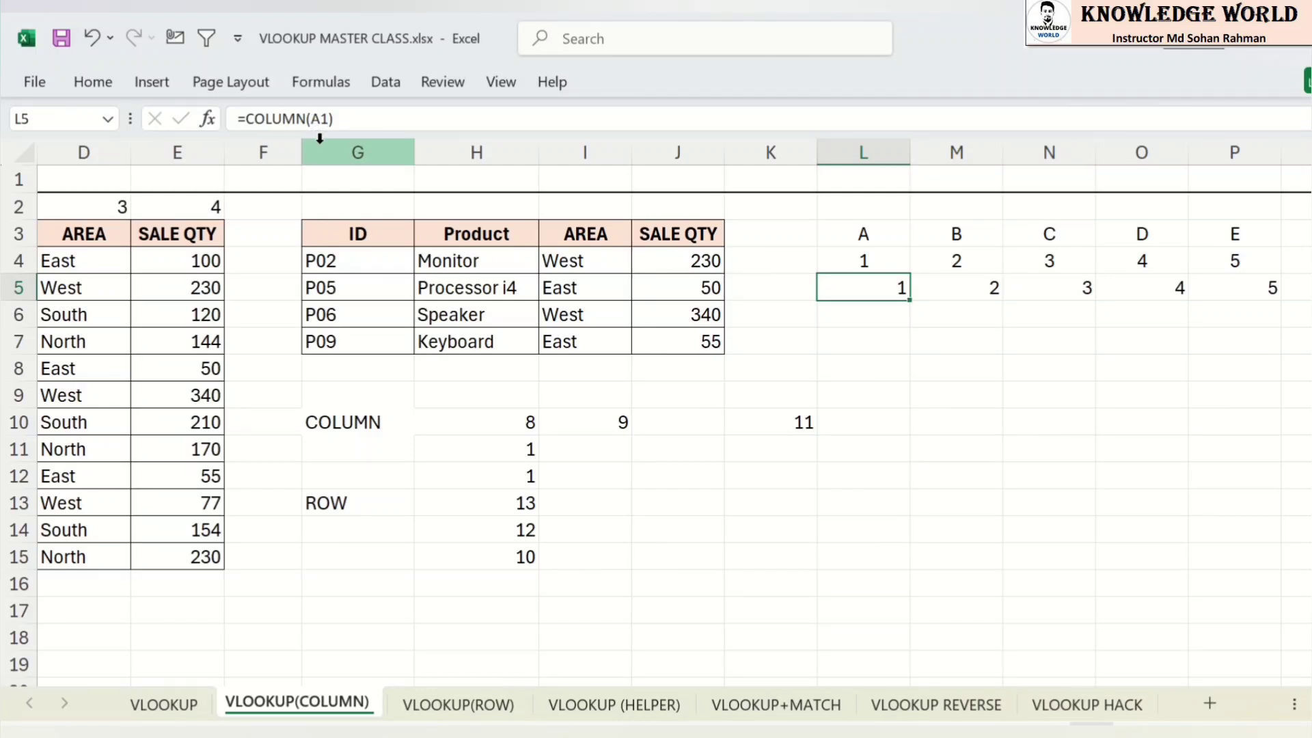
Step: Change the reference in the L5 formula so it reads =COLUMN(Z1)
{"action": "left_click", "coordinate": [319, 120]}
{"action": "key", "text": "BackSpace"}
{"action": "type", "text": "z"}
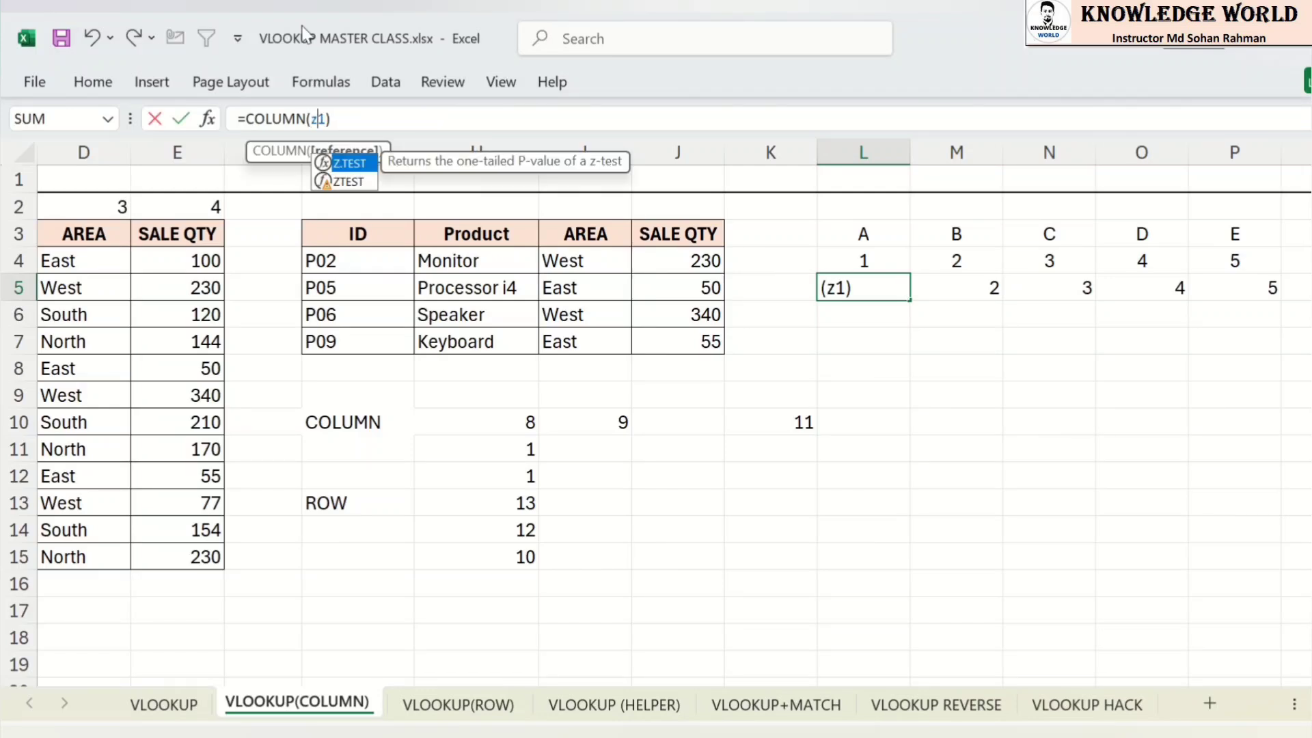
{"action": "key", "text": "Return"}
{"action": "left_click", "coordinate": [886, 290]}
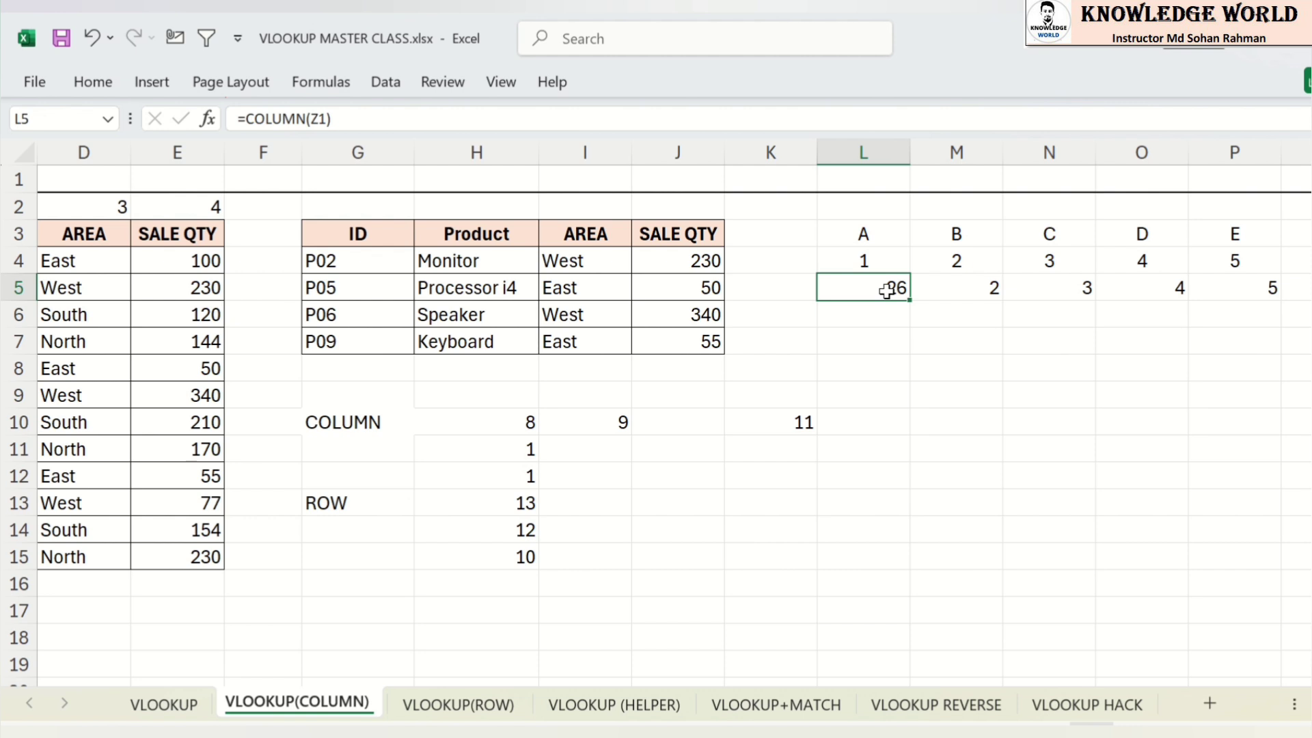
Step: Go back to the lookup tables and review the VLOOKUP formula with COLUMN in H4
{"action": "left_click", "coordinate": [458, 292]}
{"action": "key", "text": "Left"}
{"action": "key", "text": "Left"}
{"action": "key", "text": "Left"}
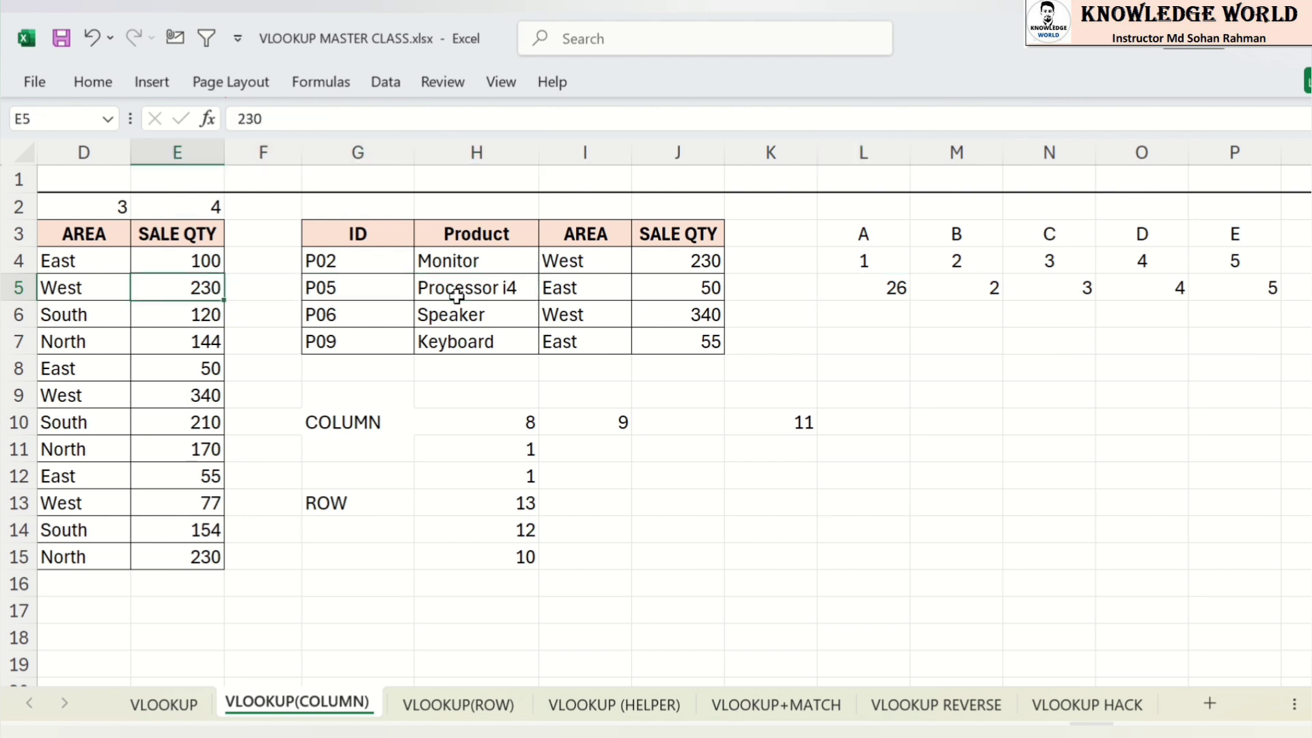
{"action": "key", "text": "Left"}
{"action": "key", "text": "Left"}
{"action": "key", "text": "Left"}
{"action": "key", "text": "Left"}
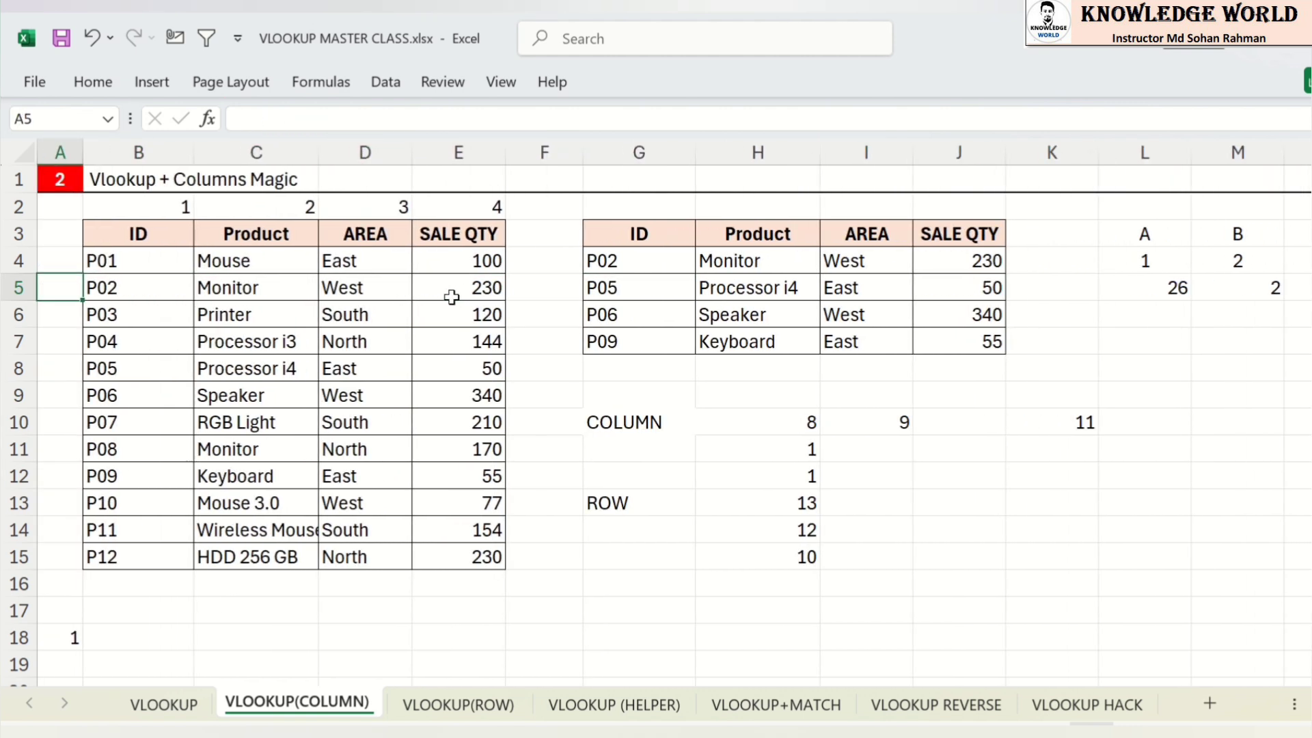
{"action": "left_click", "coordinate": [763, 262]}
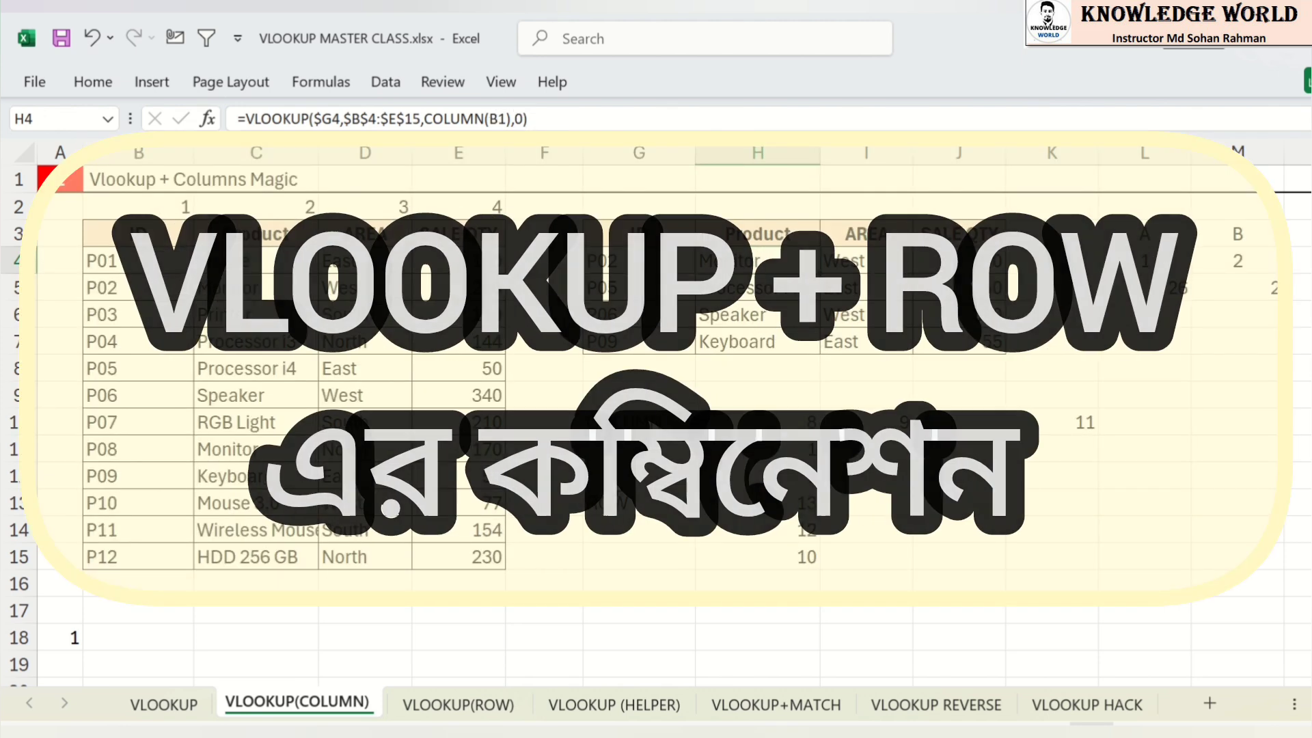
Step: Open the VLOOKUP(ROW) sheet and compare the ROW formula in K1 with the sheet's row numbers
{"action": "left_click", "coordinate": [470, 704]}
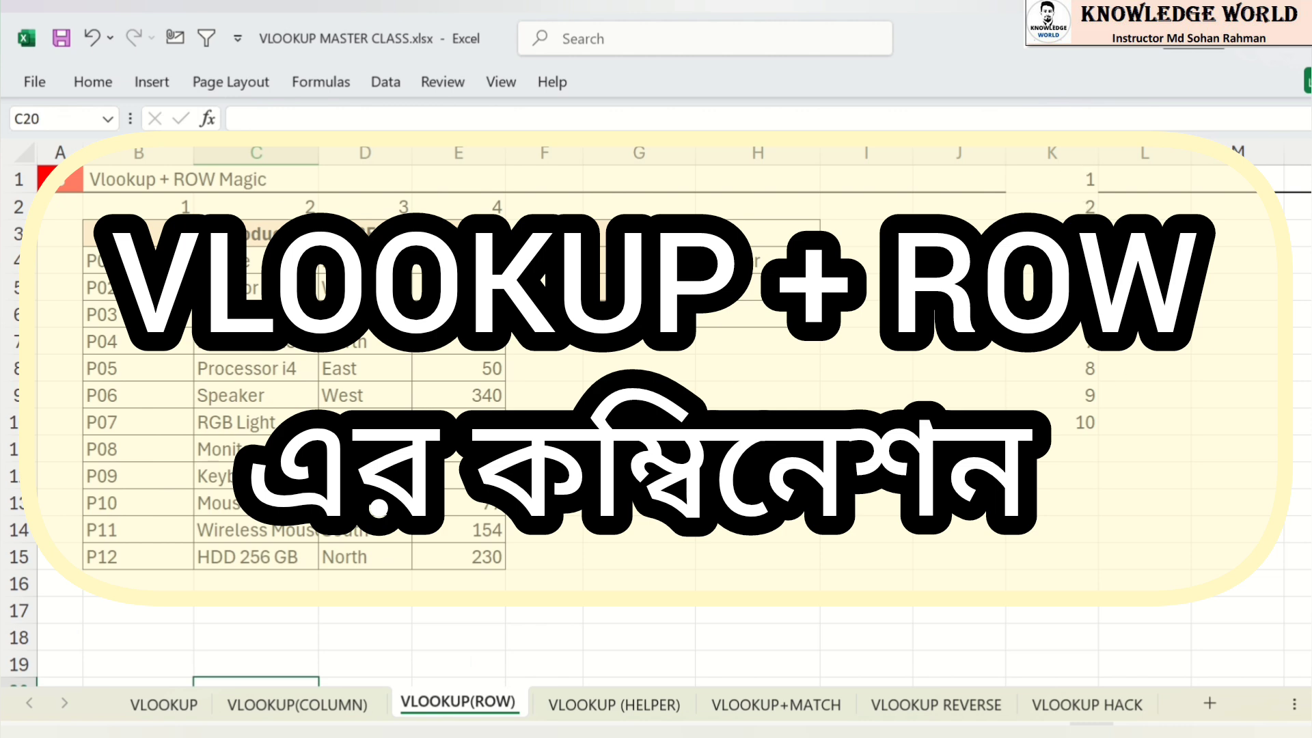
{"action": "left_click", "coordinate": [866, 421]}
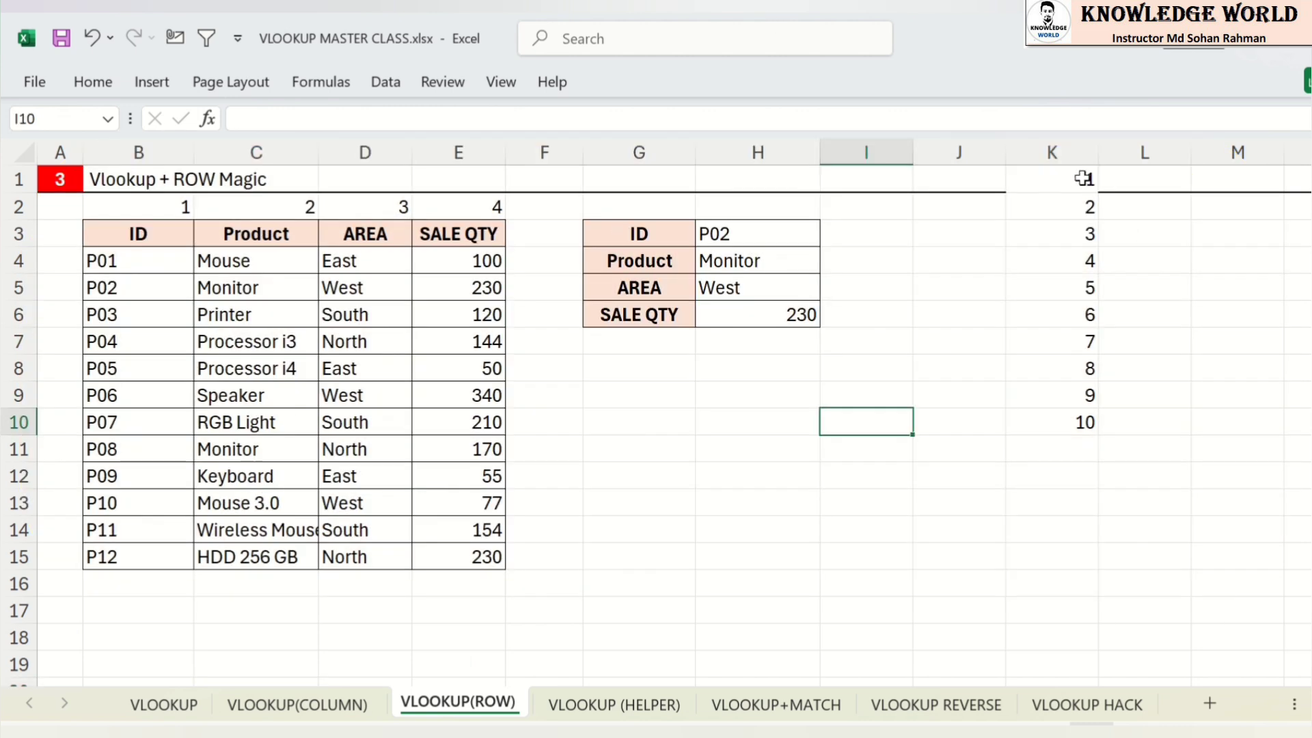
{"action": "left_click", "coordinate": [1083, 178]}
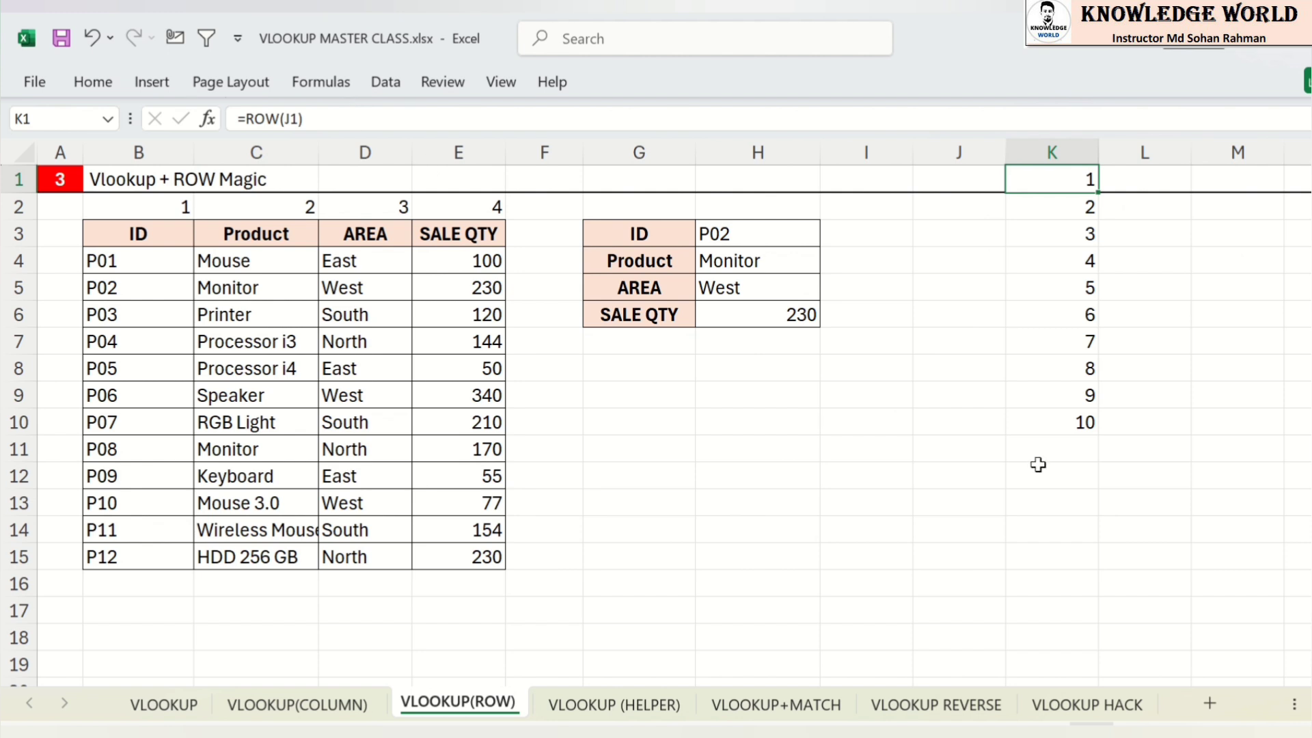
{"action": "left_click_drag", "start_coordinate": [25, 206], "coordinate": [41, 415]}
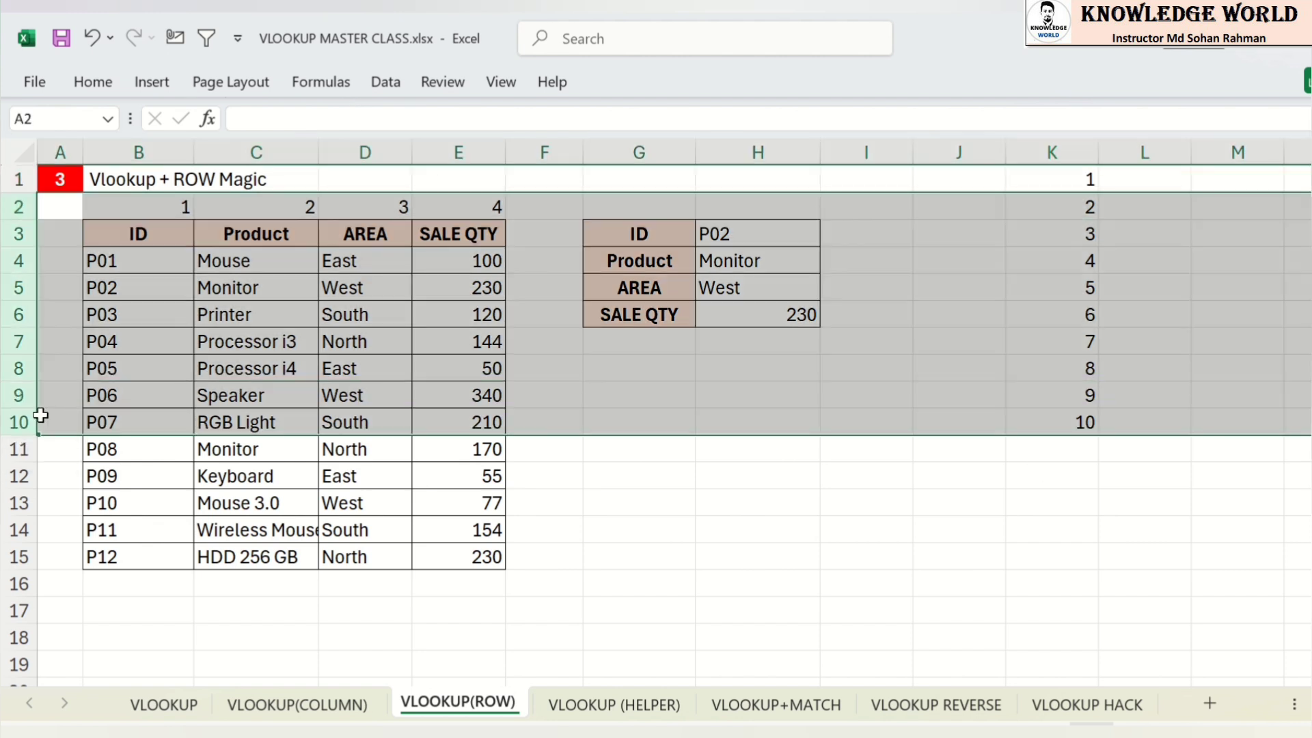
{"action": "left_click", "coordinate": [18, 180]}
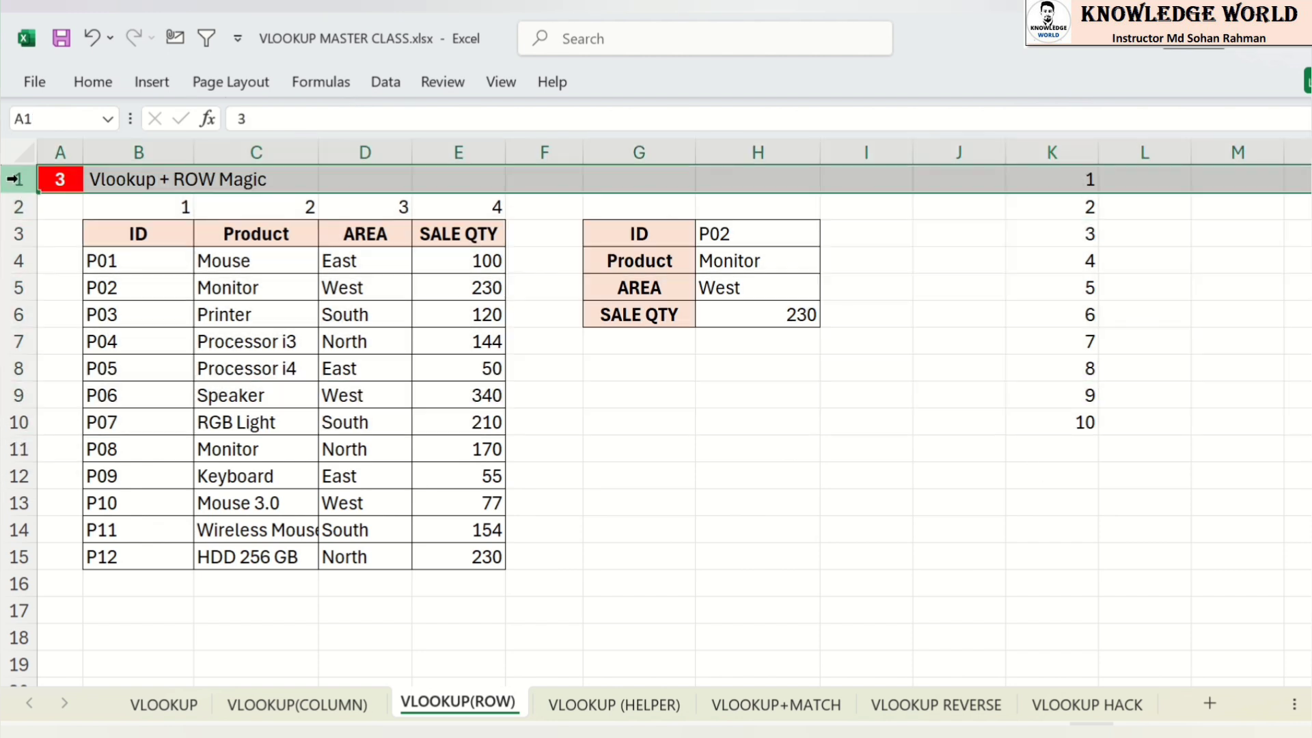
{"action": "left_click", "coordinate": [10, 233]}
{"action": "left_click", "coordinate": [14, 315]}
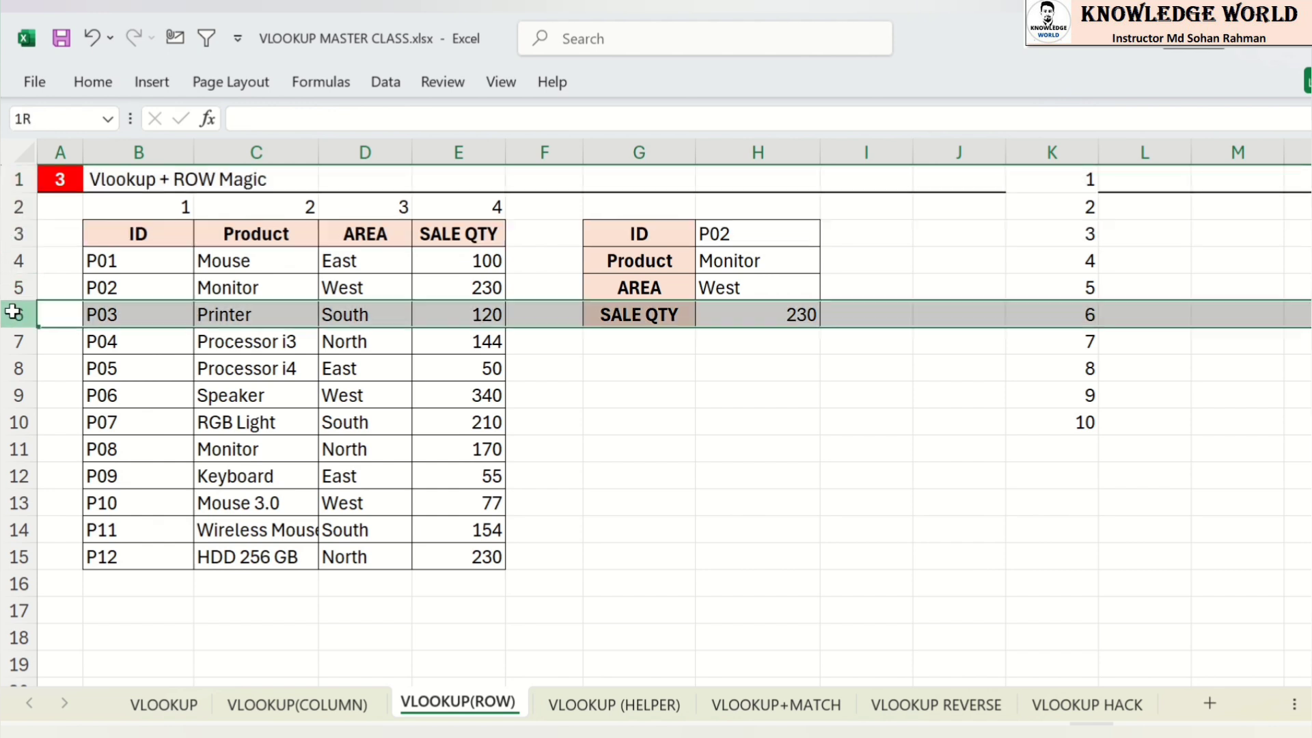
Step: Inspect the cell references of the ROW formulas in K1 and K2 against their row numbers
{"action": "left_click", "coordinate": [1076, 205]}
{"action": "left_click", "coordinate": [1077, 178]}
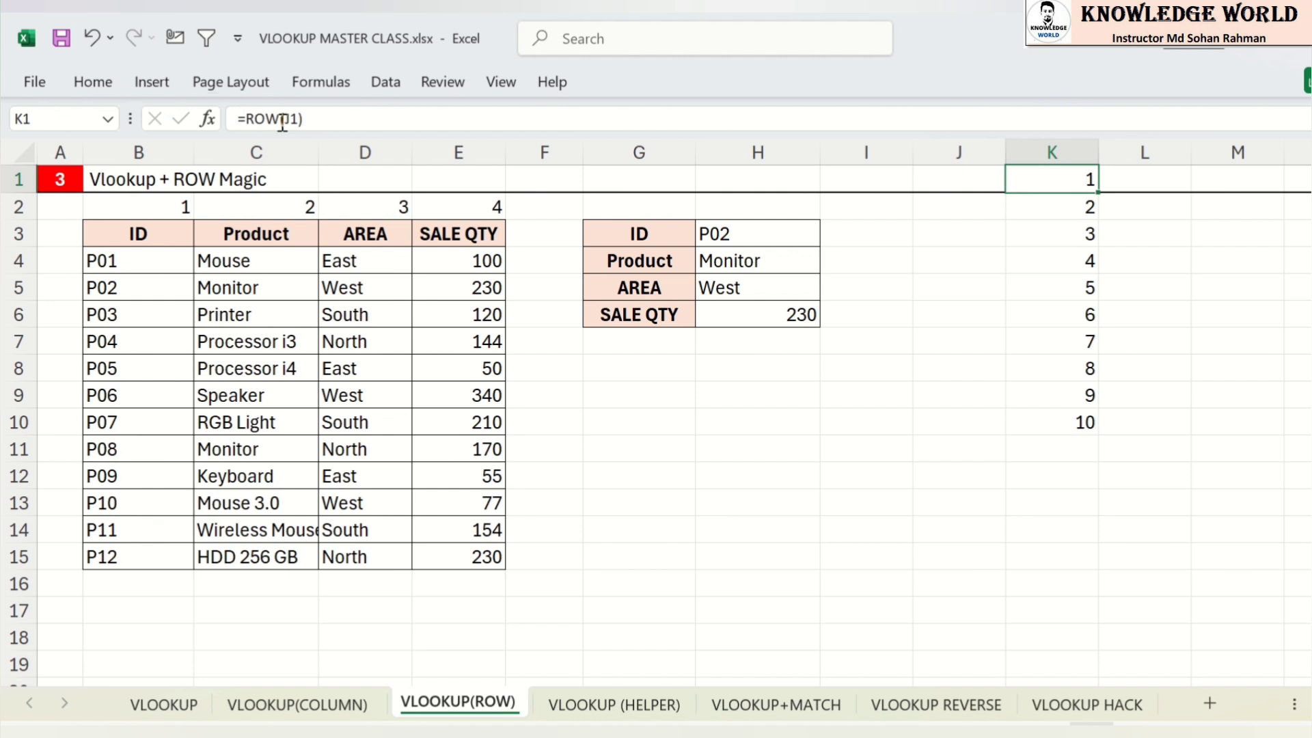
{"action": "key", "text": "F2"}
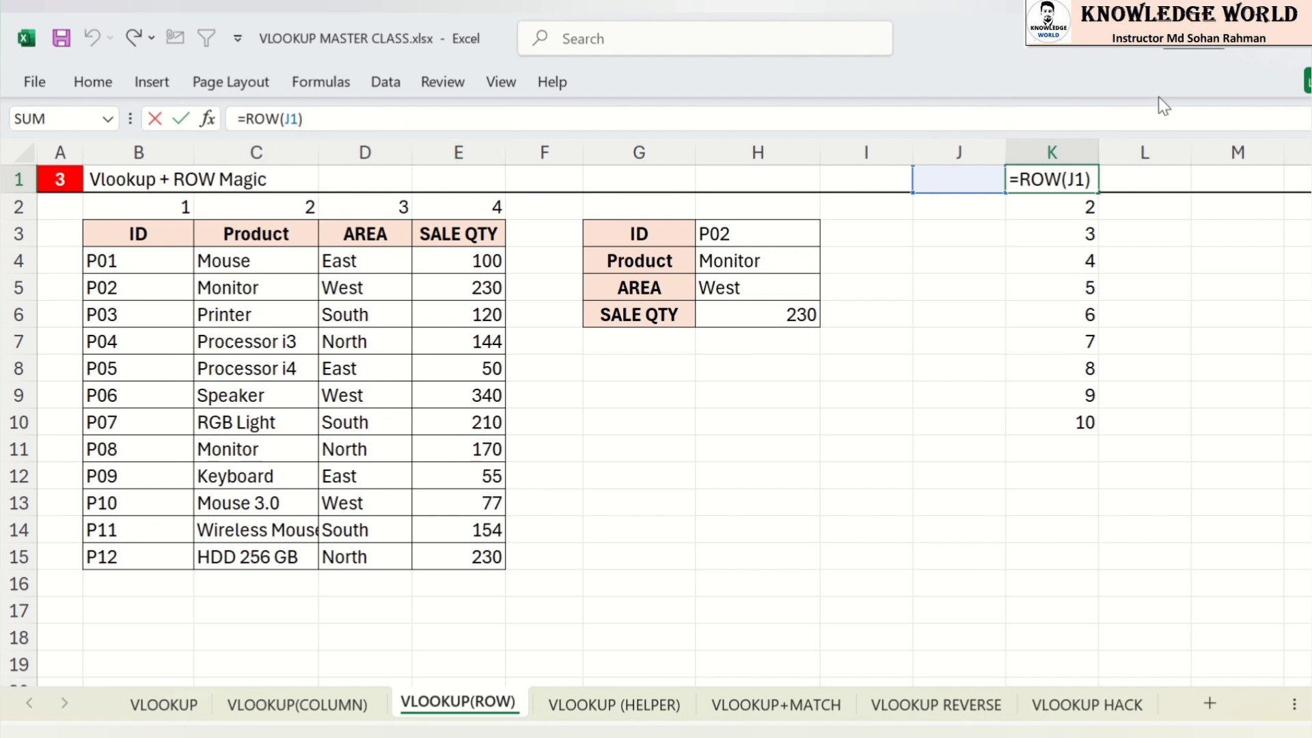
{"action": "key", "text": "Return"}
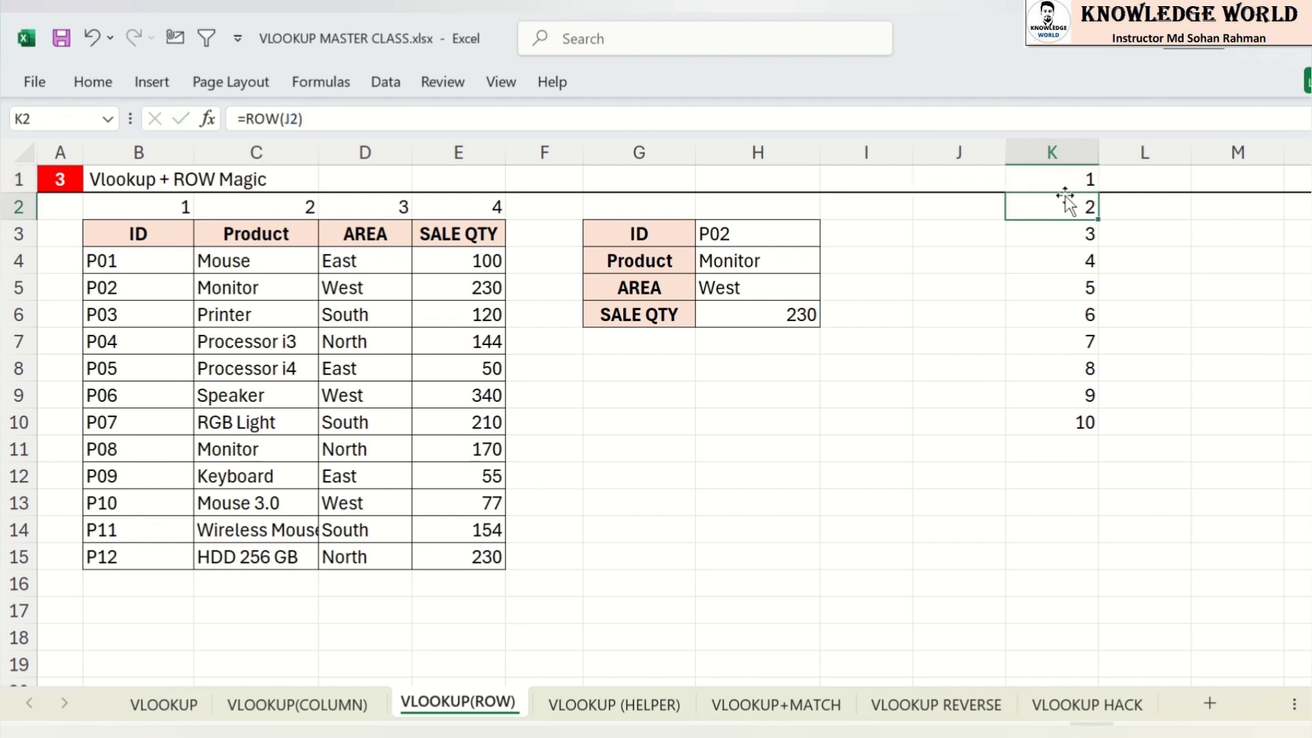
{"action": "left_click", "coordinate": [19, 206]}
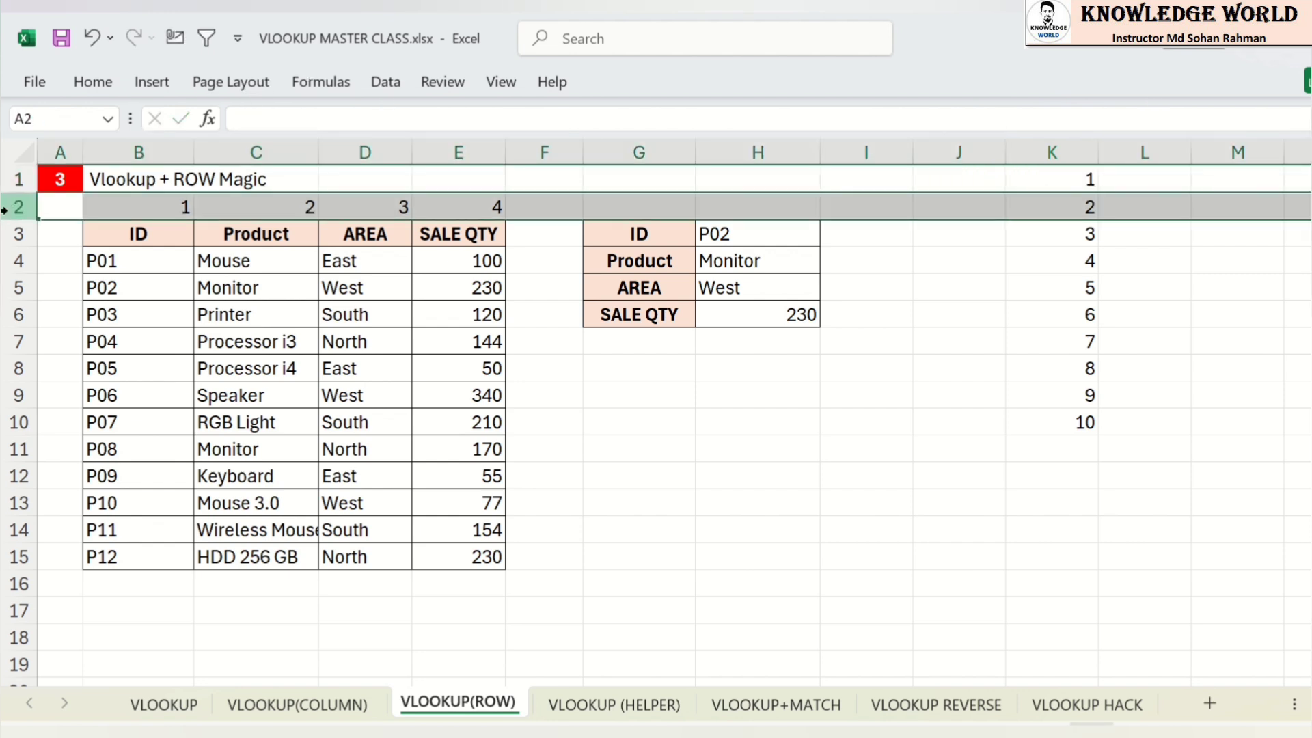
{"action": "left_click", "coordinate": [1071, 209]}
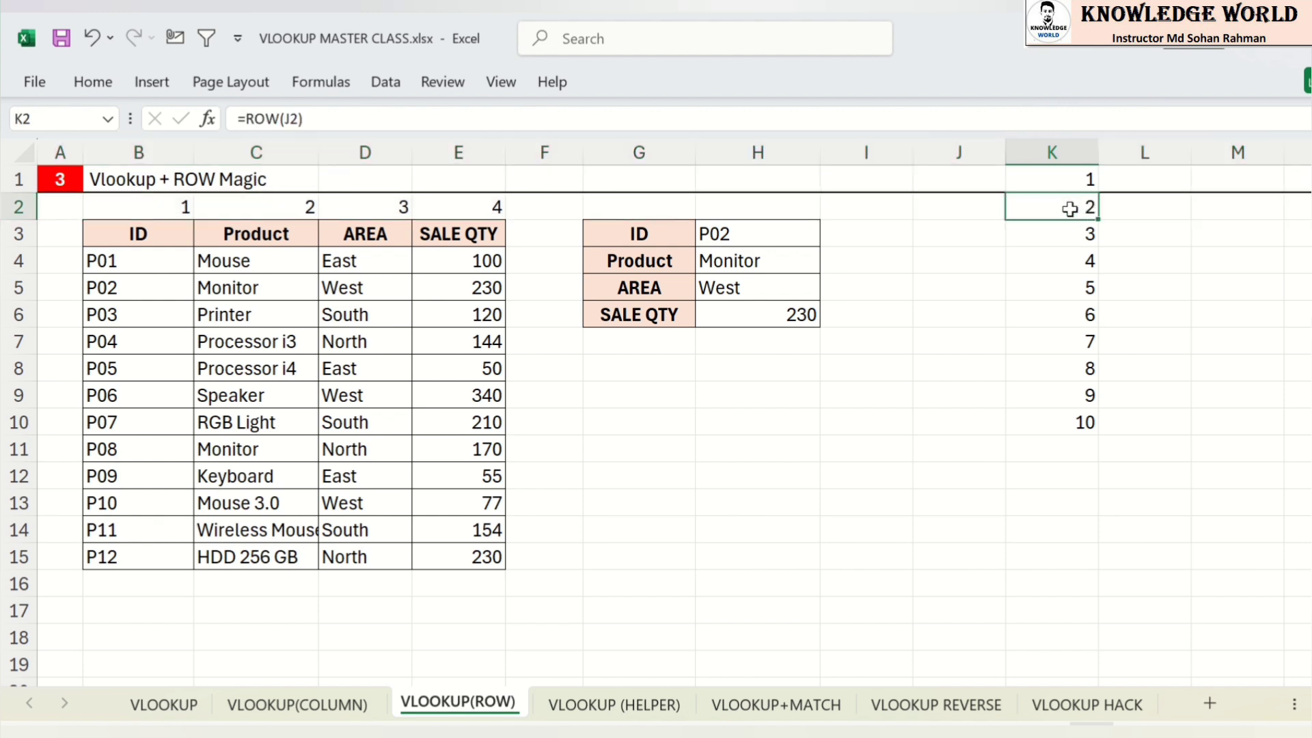
Step: Change the ROW formula in K2 to reference Z2, and reselect the cell to check it
{"action": "left_click", "coordinate": [292, 117]}
{"action": "key", "text": "BackSpace"}
{"action": "type", "text": "z"}
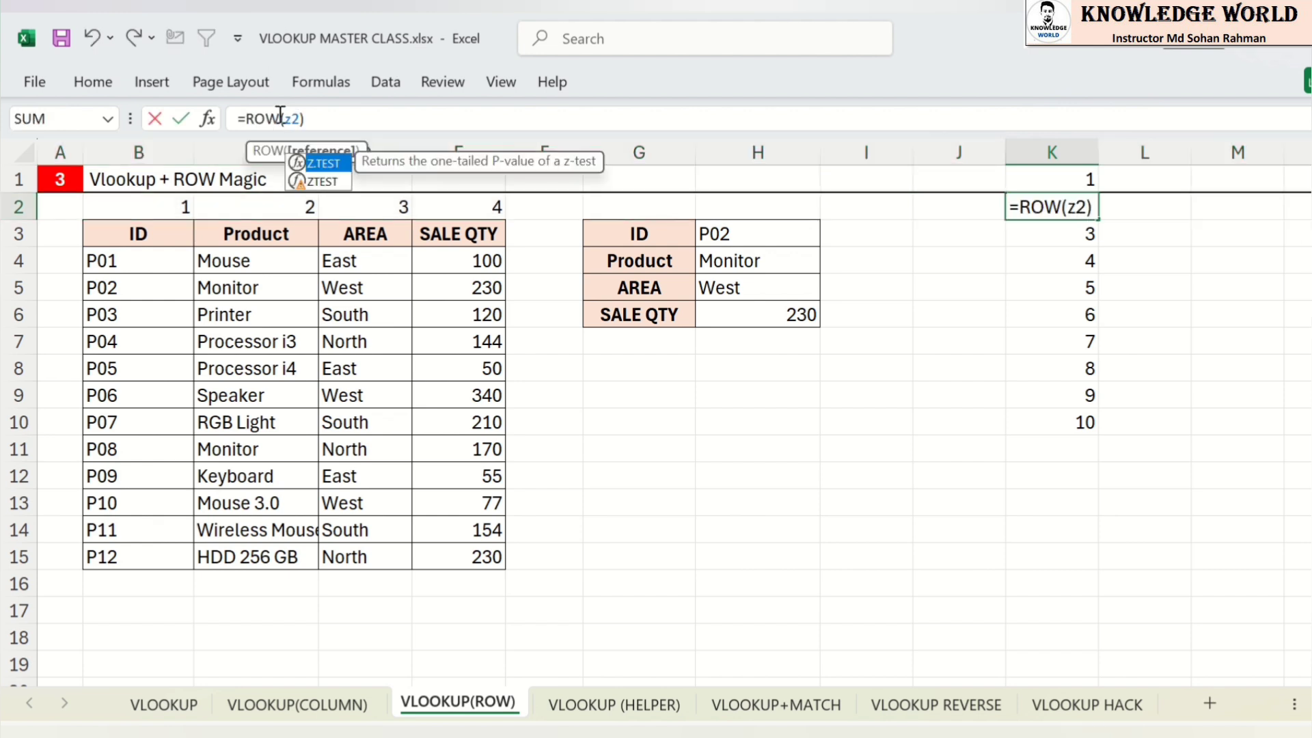
{"action": "key", "text": "Return"}
{"action": "key", "text": "Up"}
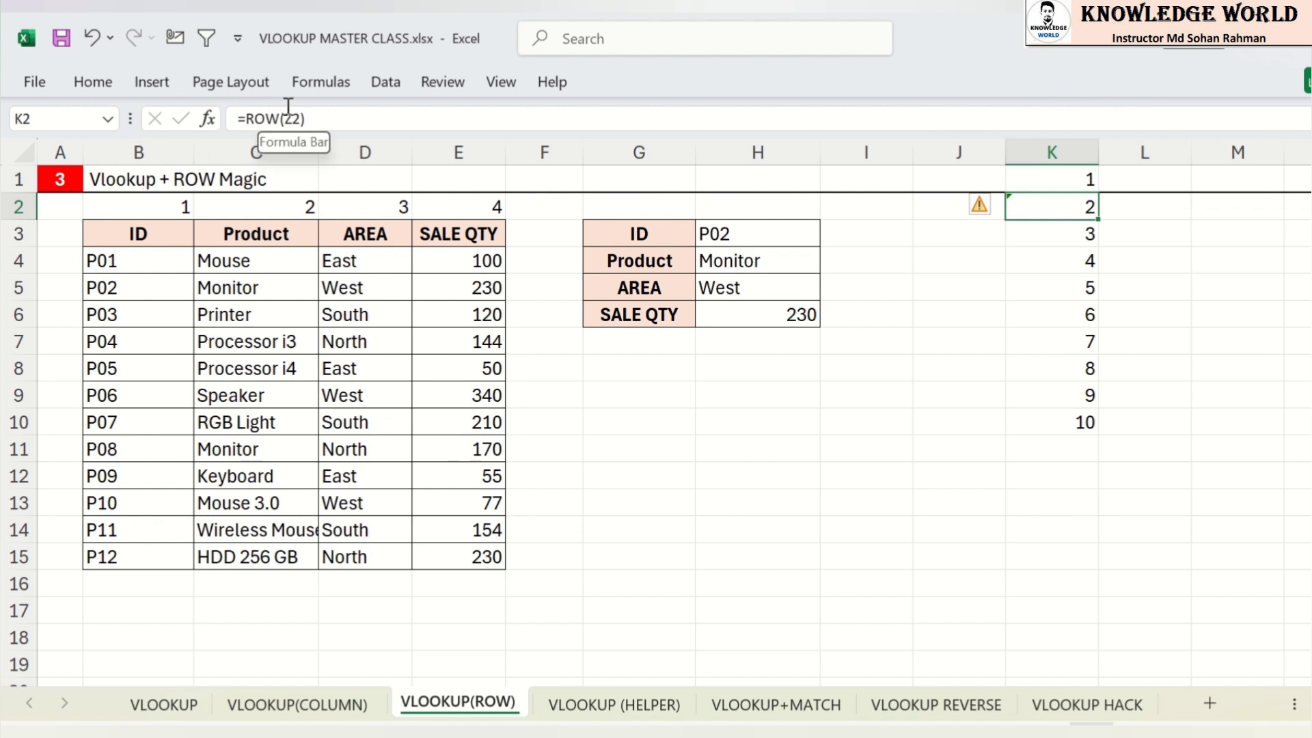
Step: Set the reference of the ROW formula in K2 to A2
{"action": "left_click", "coordinate": [293, 107]}
{"action": "key", "text": "BackSpace"}
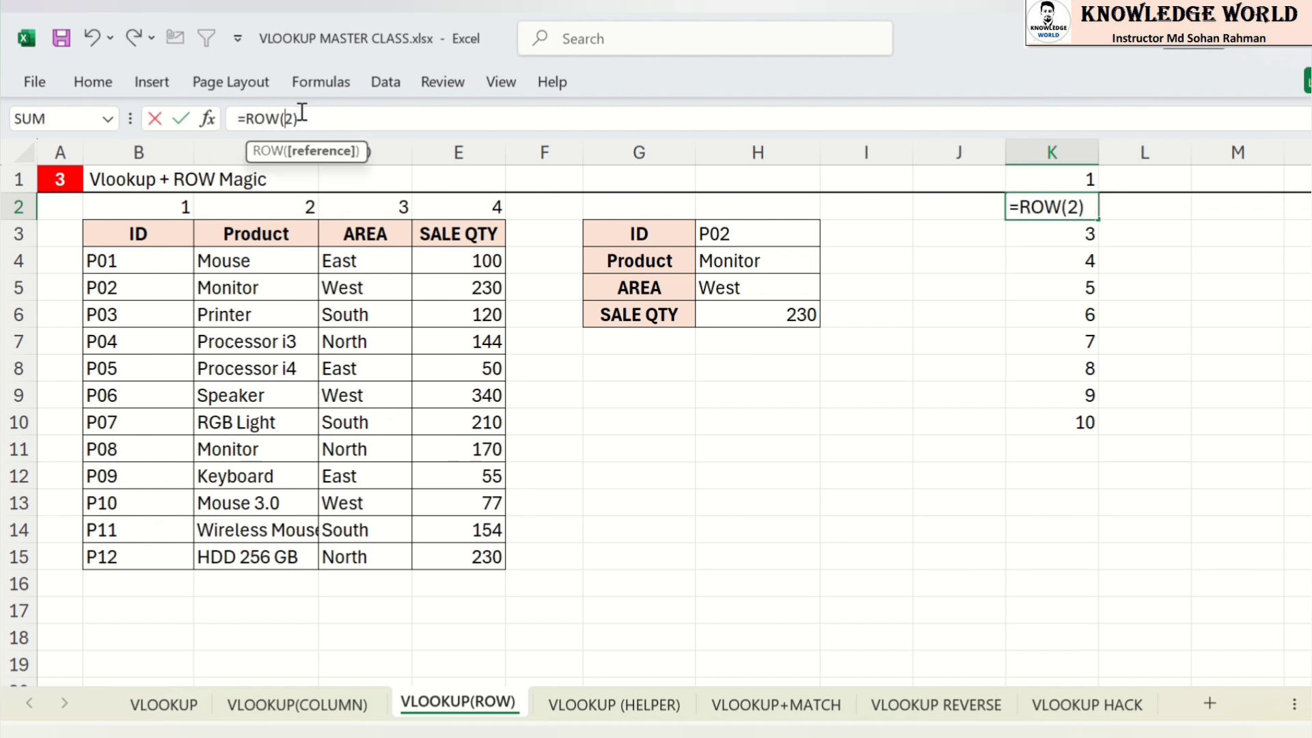
{"action": "type", "text": "a"}
{"action": "key", "text": "Return"}
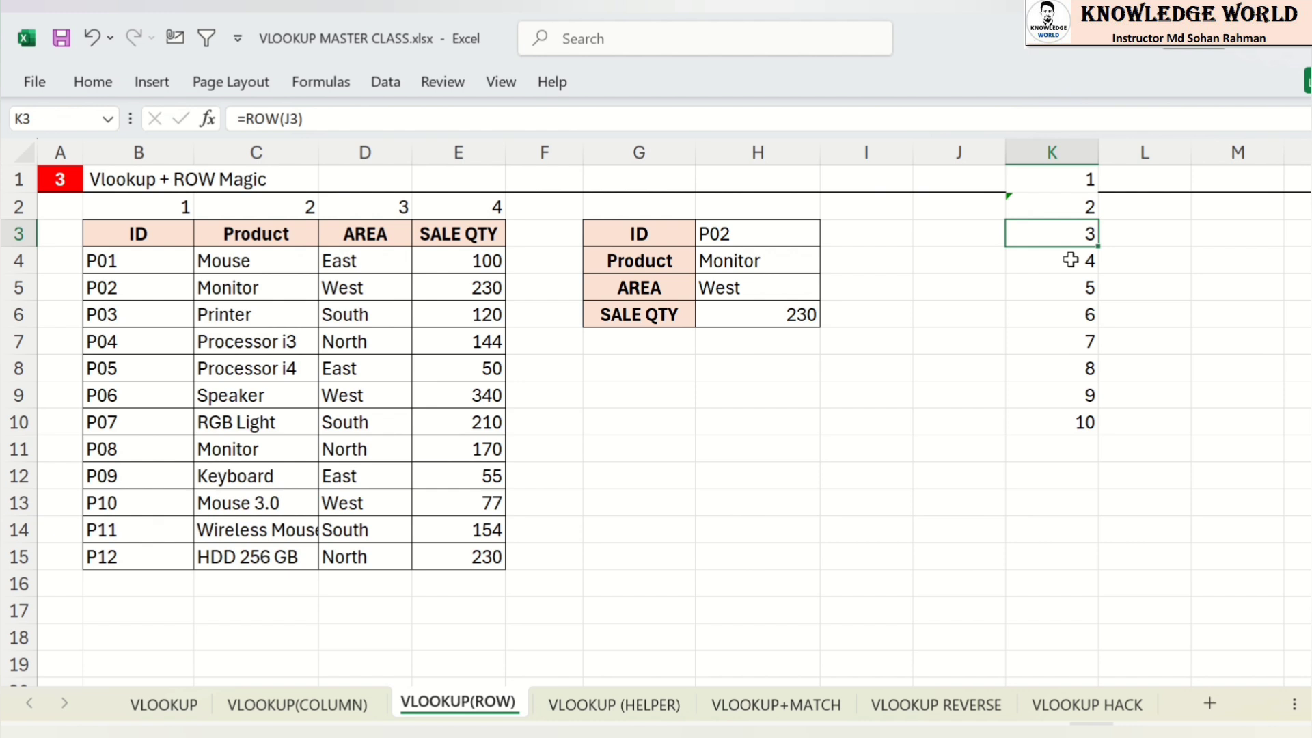
Step: Review the vertical lookup table's labels and ID, and clear the existing results in H4:H6
{"action": "left_click_drag", "start_coordinate": [649, 230], "coordinate": [646, 311]}
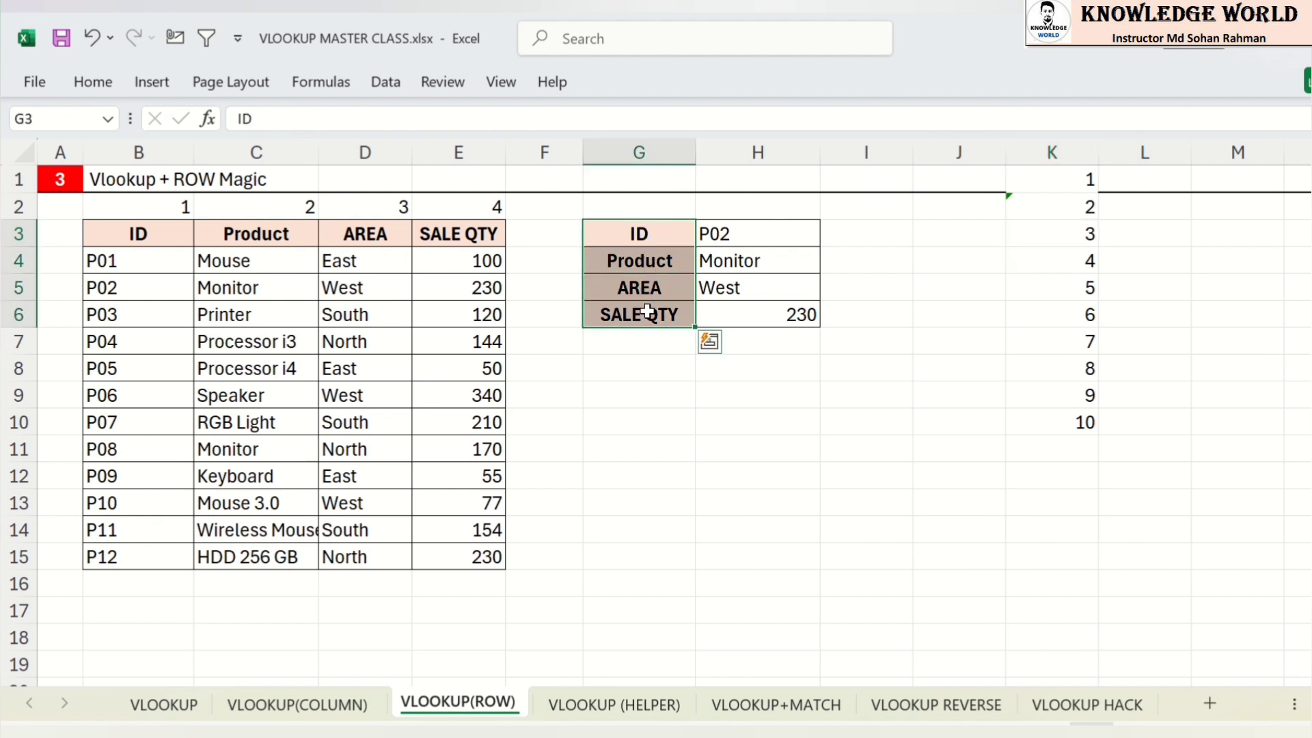
{"action": "left_click", "coordinate": [708, 230]}
{"action": "left_click_drag", "start_coordinate": [726, 255], "coordinate": [739, 309]}
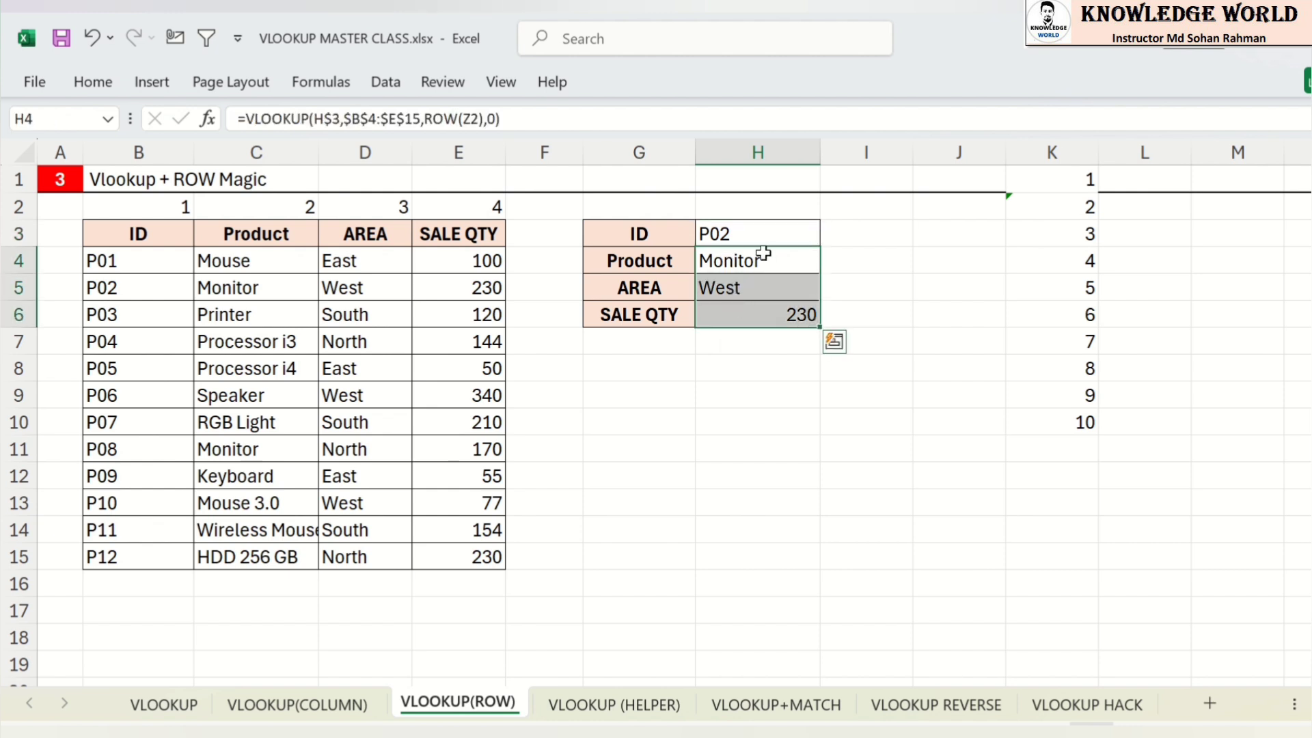
{"action": "key", "text": "Delete"}
Step: Start a VLOOKUP formula in H4 with H$3 as the lookup value, locking only its row
{"action": "type", "text": "=v"}
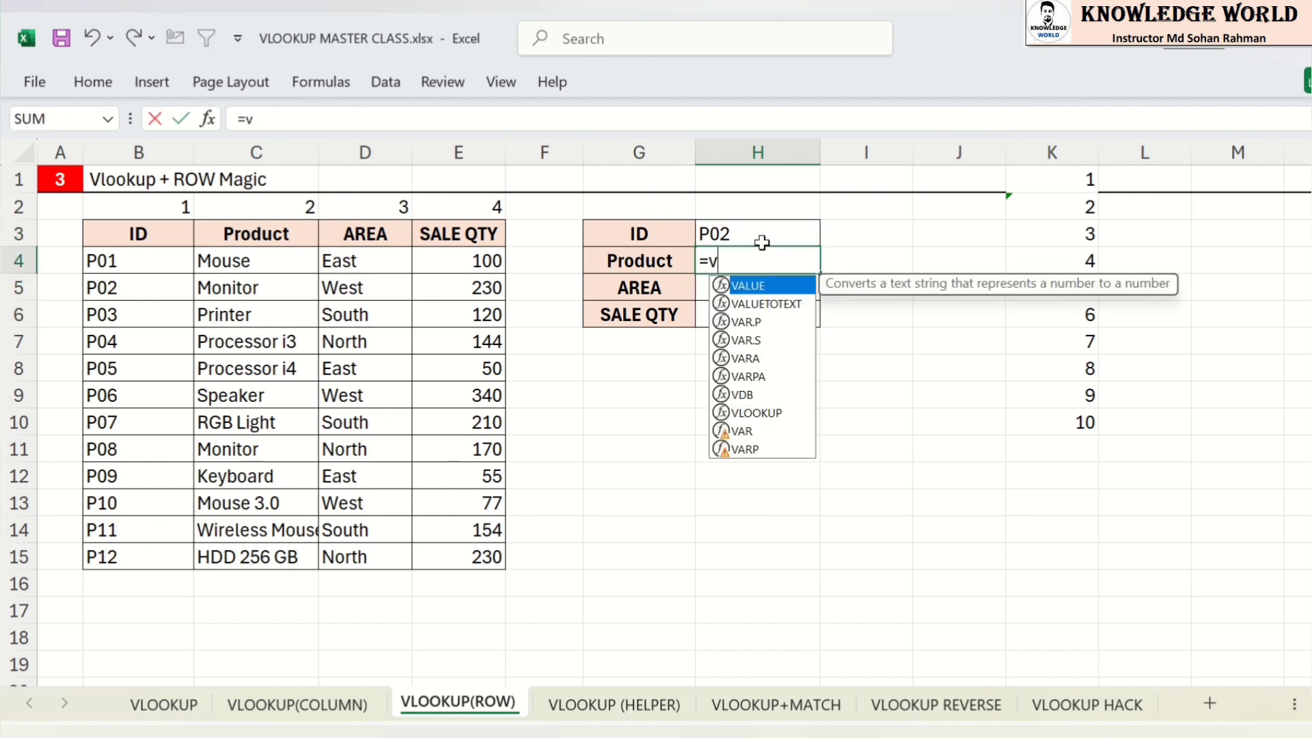
{"action": "type", "text": "l"}
{"action": "key", "text": "Tab"}
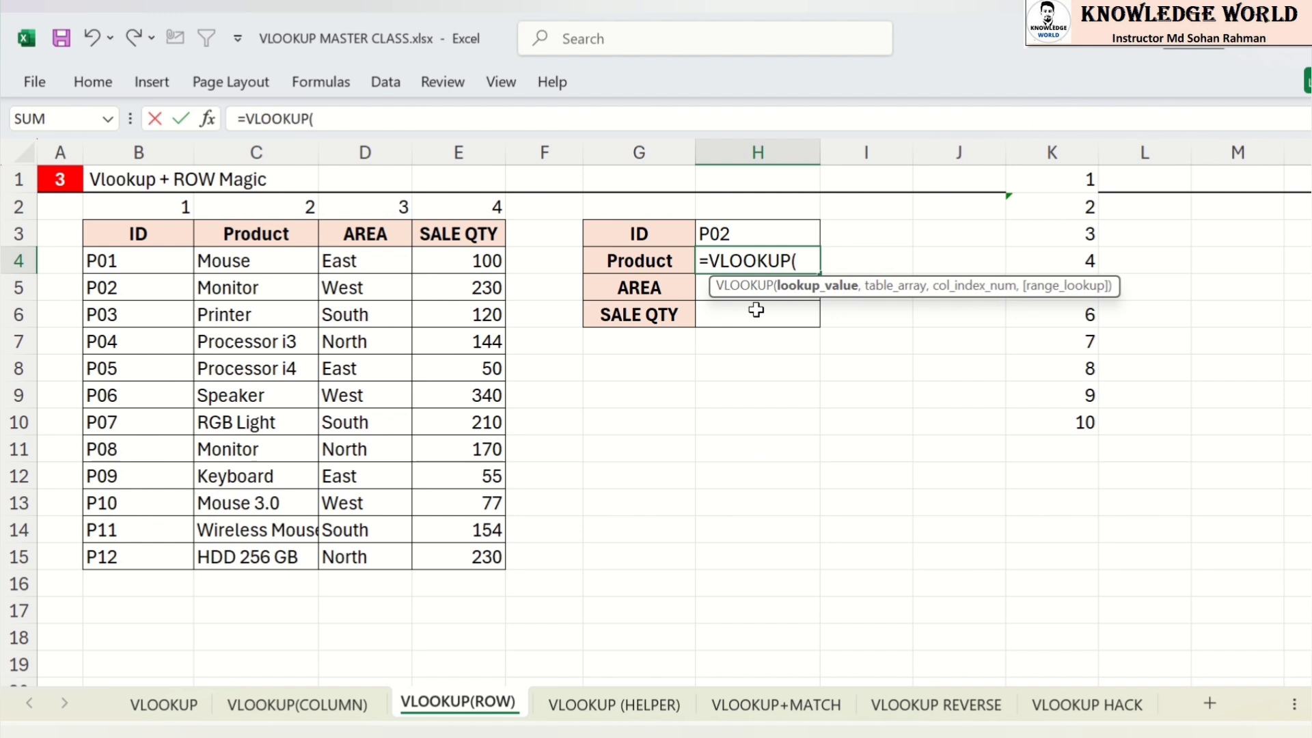
{"action": "left_click", "coordinate": [782, 229]}
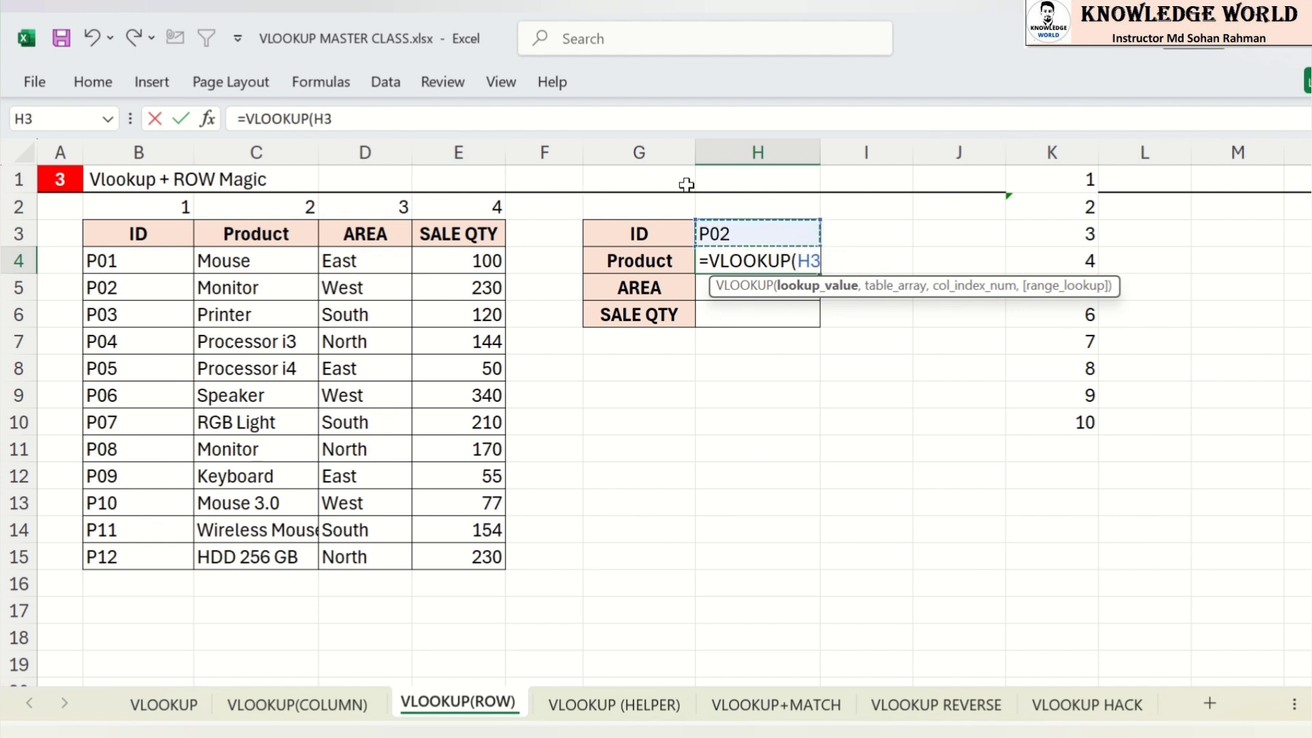
{"action": "left_click", "coordinate": [322, 119]}
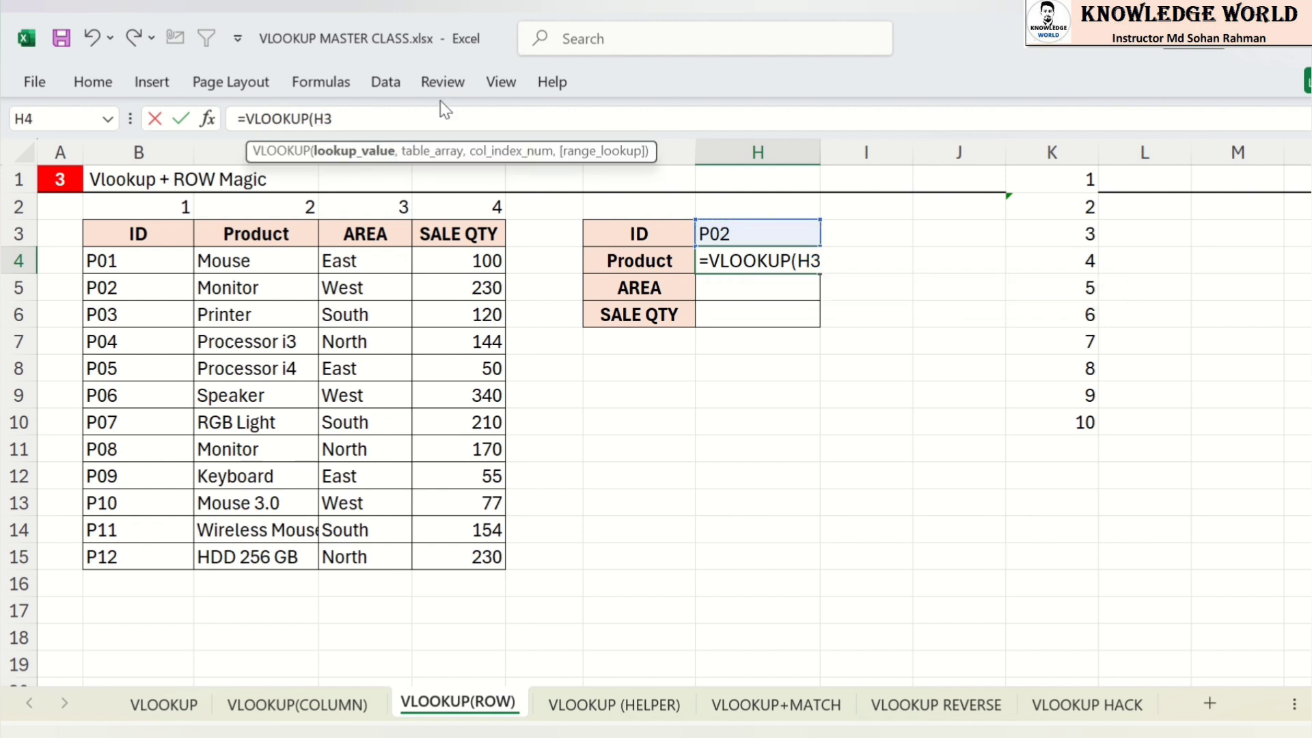
{"action": "type", "text": "$"}
{"action": "left_click", "coordinate": [385, 128]}
{"action": "type", "text": ","}
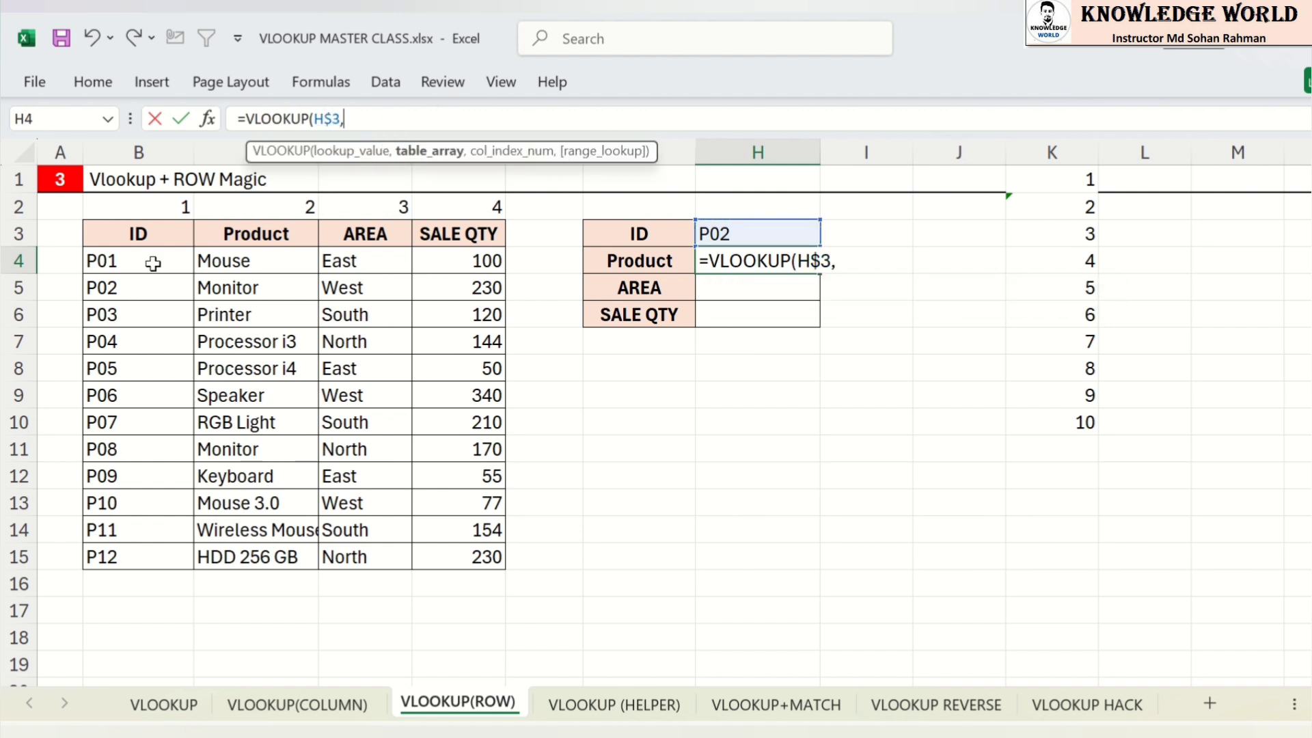
Step: Set the table array of the H4 VLOOKUP to the data range $B$4:$E$15 with absolute references
{"action": "left_click_drag", "start_coordinate": [159, 260], "coordinate": [456, 550]}
{"action": "left_click_drag", "start_coordinate": [388, 118], "coordinate": [345, 118]}
{"action": "key", "text": "F4"}
{"action": "type", "text": ","}
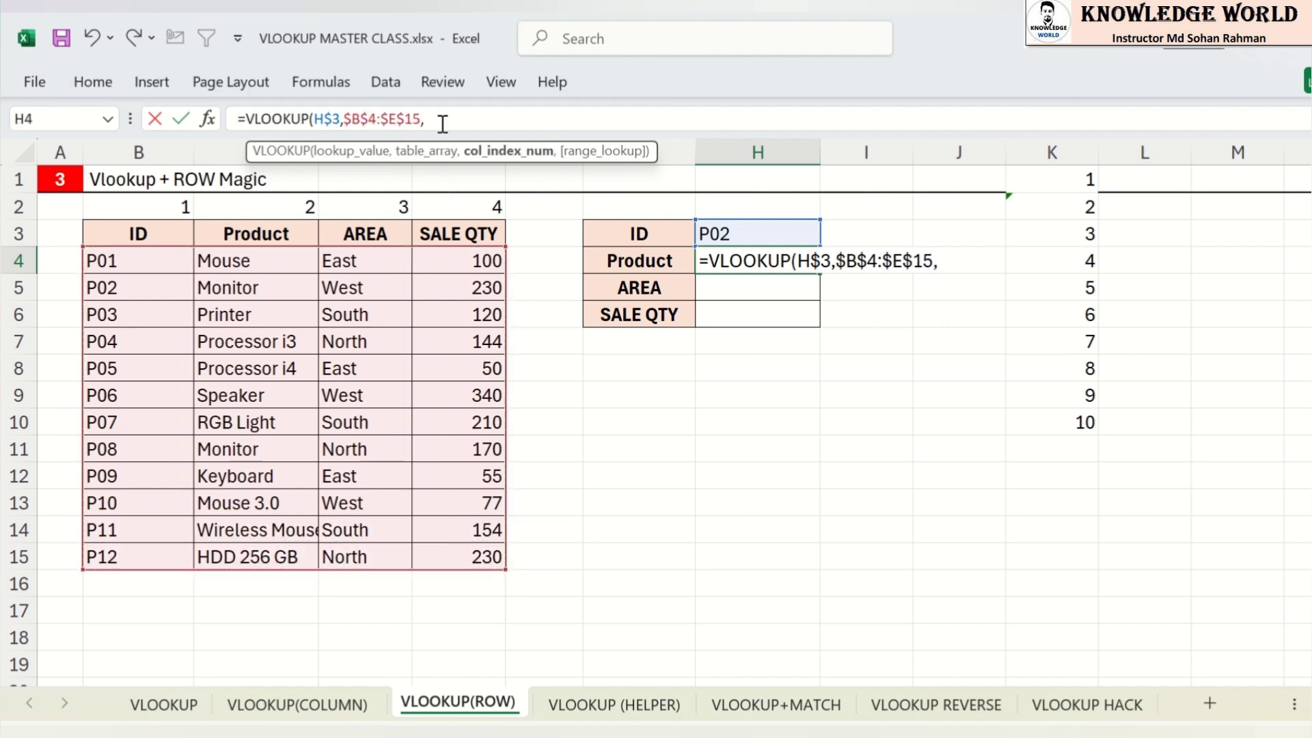
Step: Add ROW(A2) as the column index number of the VLOOKUP in H4
{"action": "type", "text": "row"}
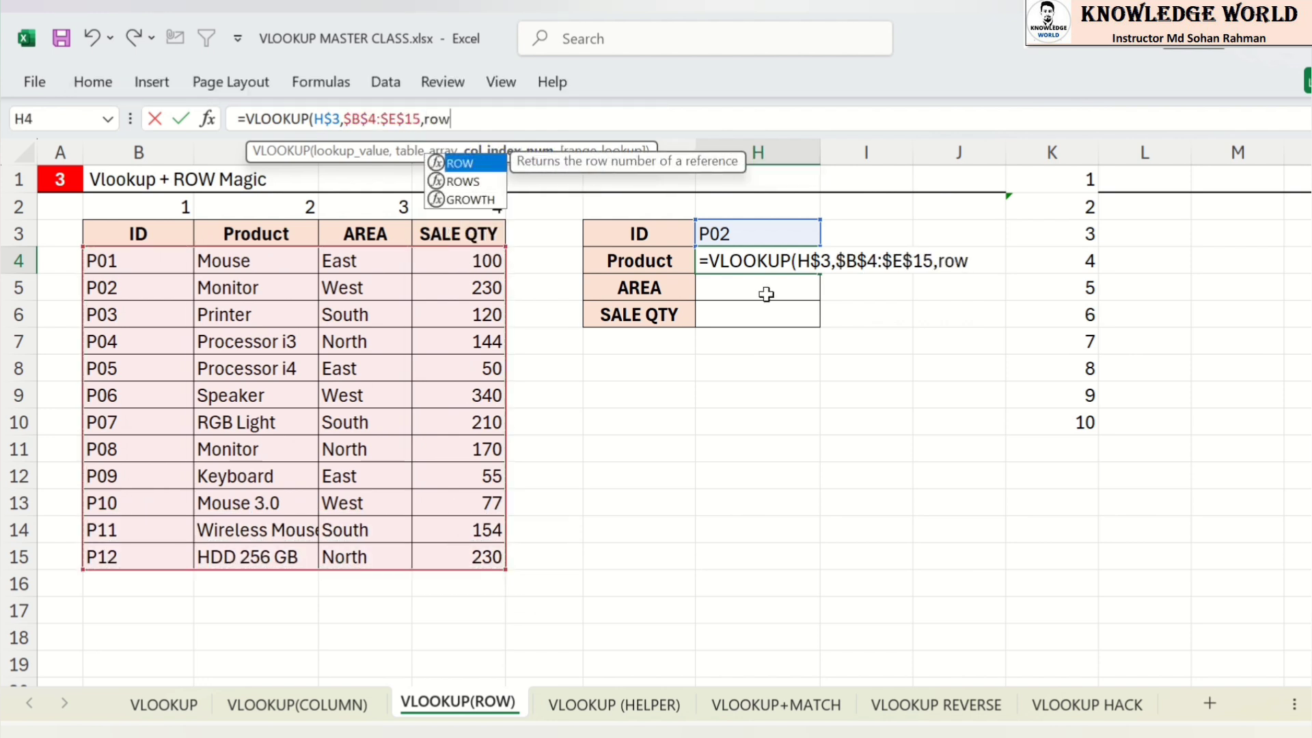
{"action": "key", "text": "Tab"}
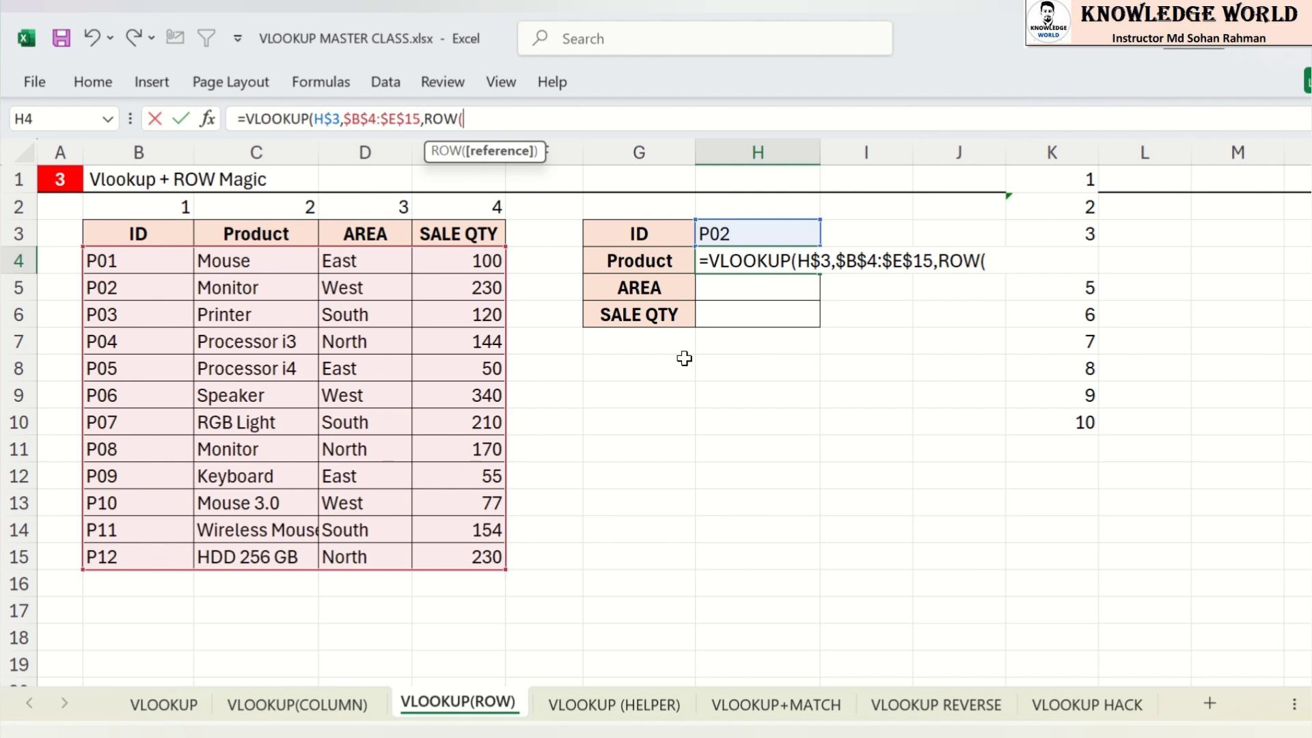
{"action": "type", "text": "A2"}
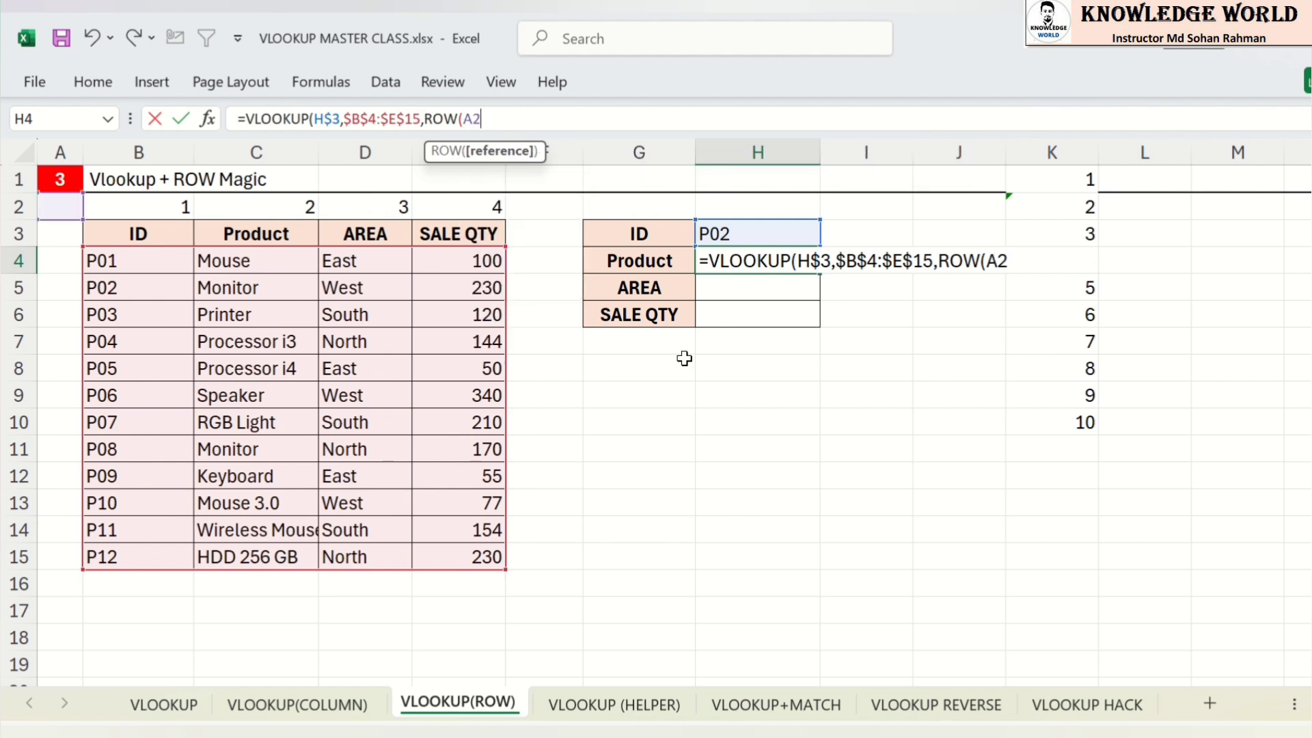
{"action": "type", "text": ")"}
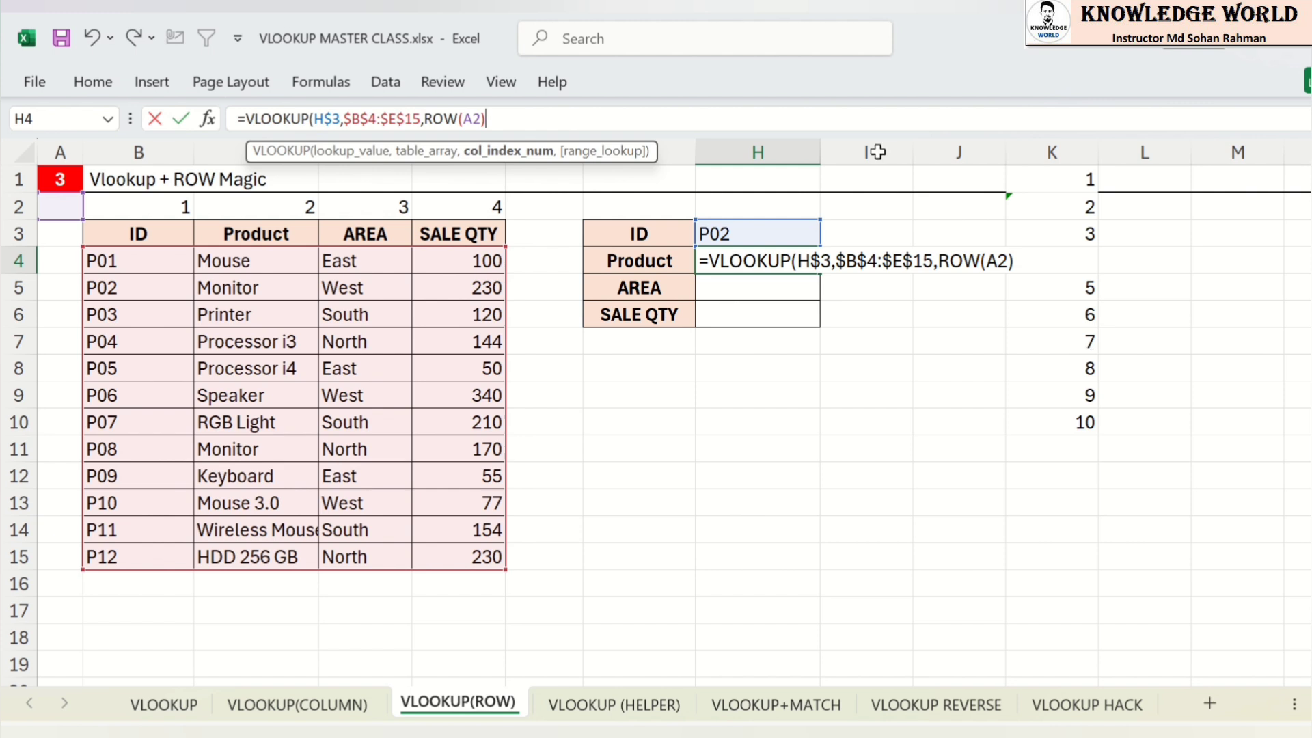
Step: Replace the ROW function's reference in the H4 formula with x5
{"action": "left_click", "coordinate": [479, 117]}
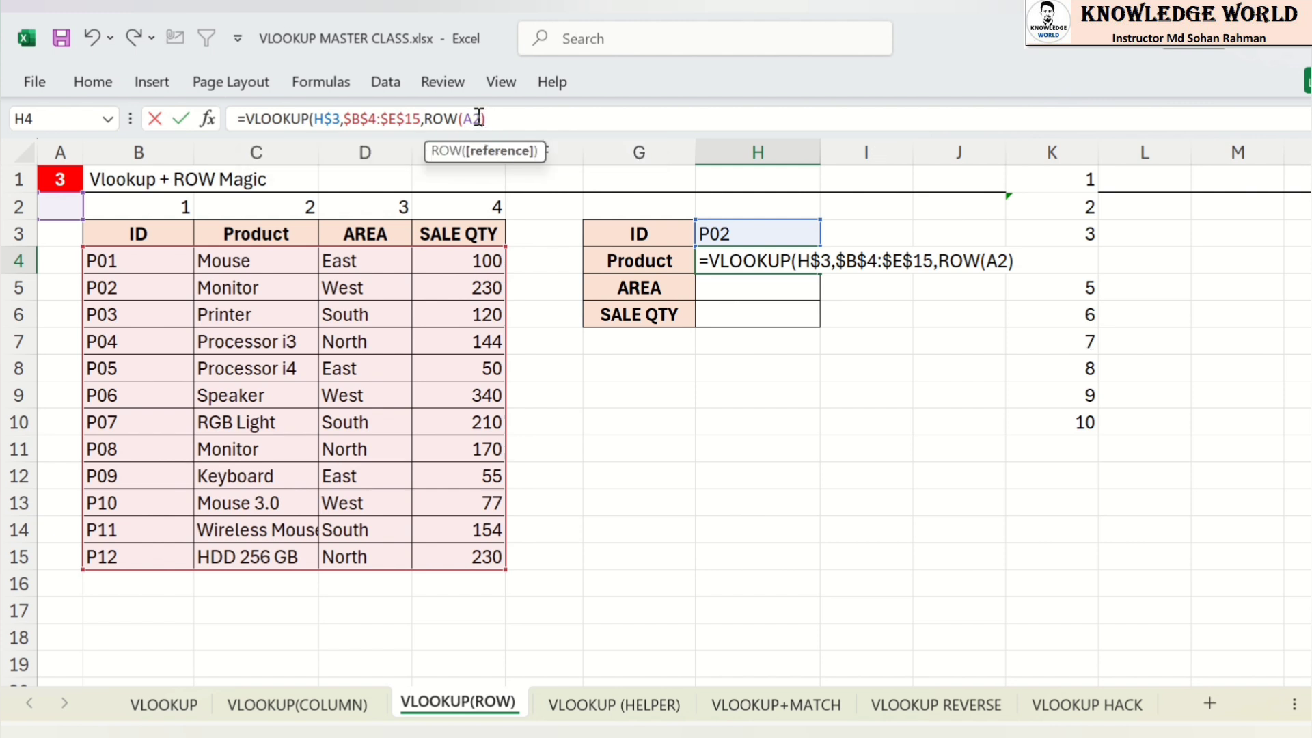
{"action": "left_click", "coordinate": [475, 118]}
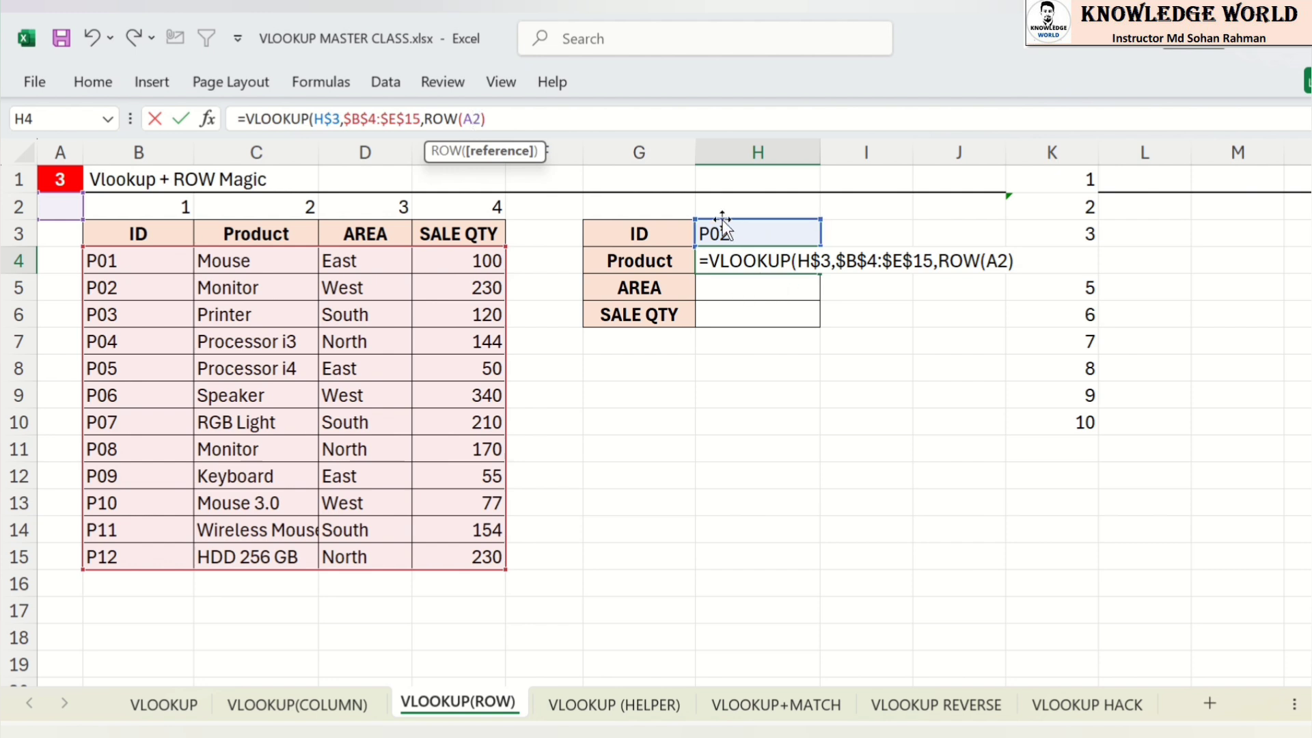
{"action": "key", "text": "BackSpace"}
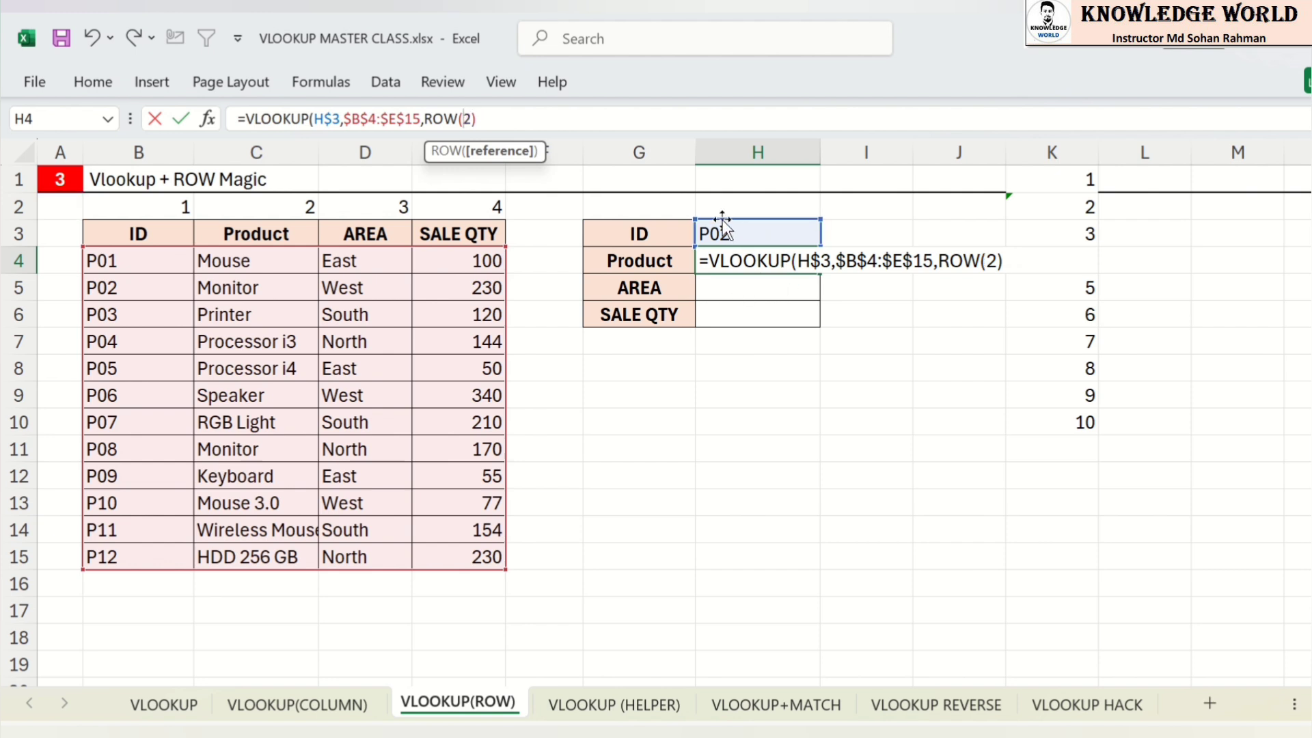
{"action": "type", "text": "x"}
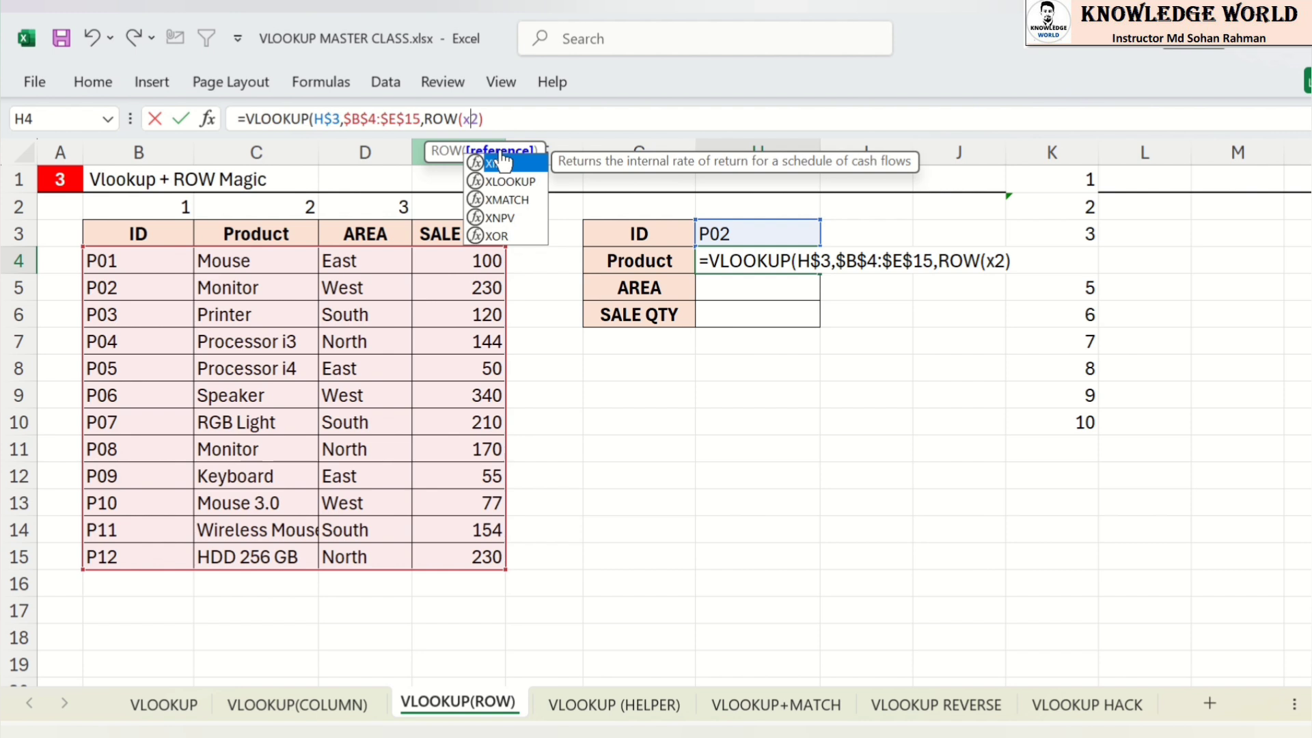
{"action": "key", "text": "Delete"}
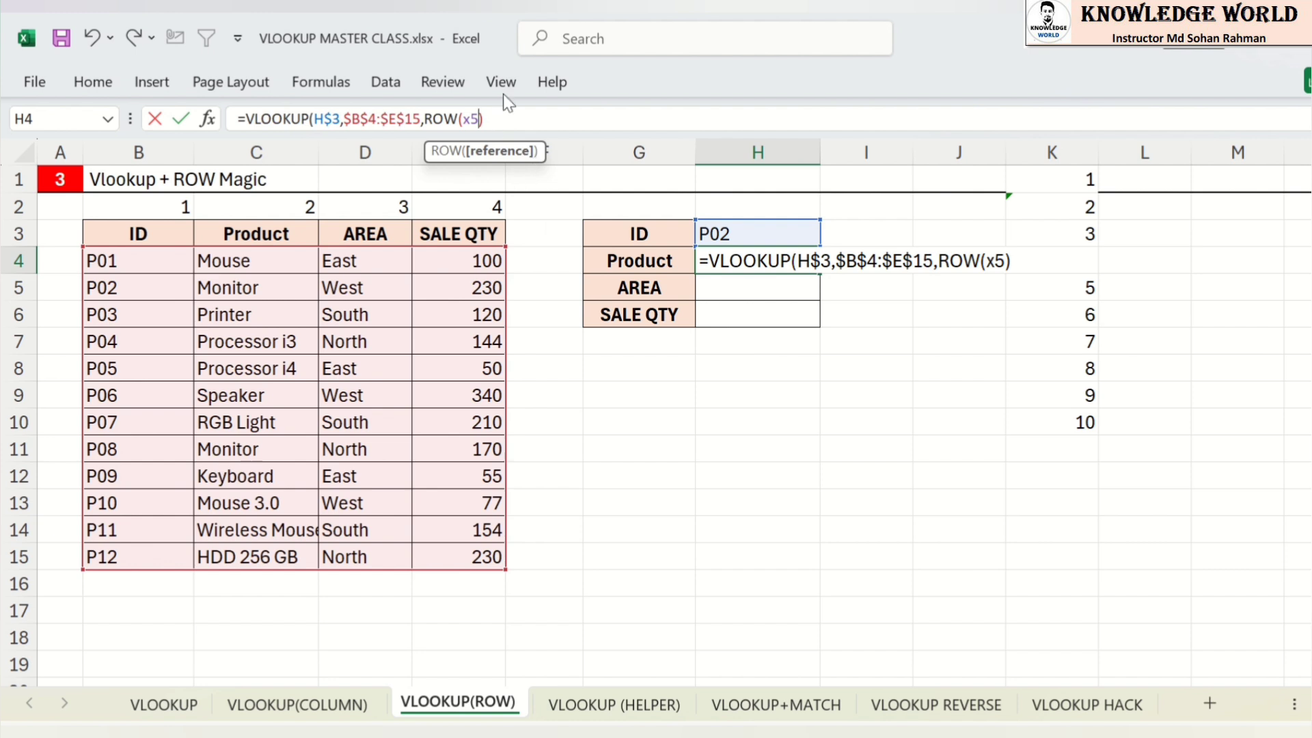
Step: Change the column index to ROW(X2), and complete the H4 formula with 0 for an exact match
{"action": "left_click_drag", "start_coordinate": [494, 112], "coordinate": [430, 125]}
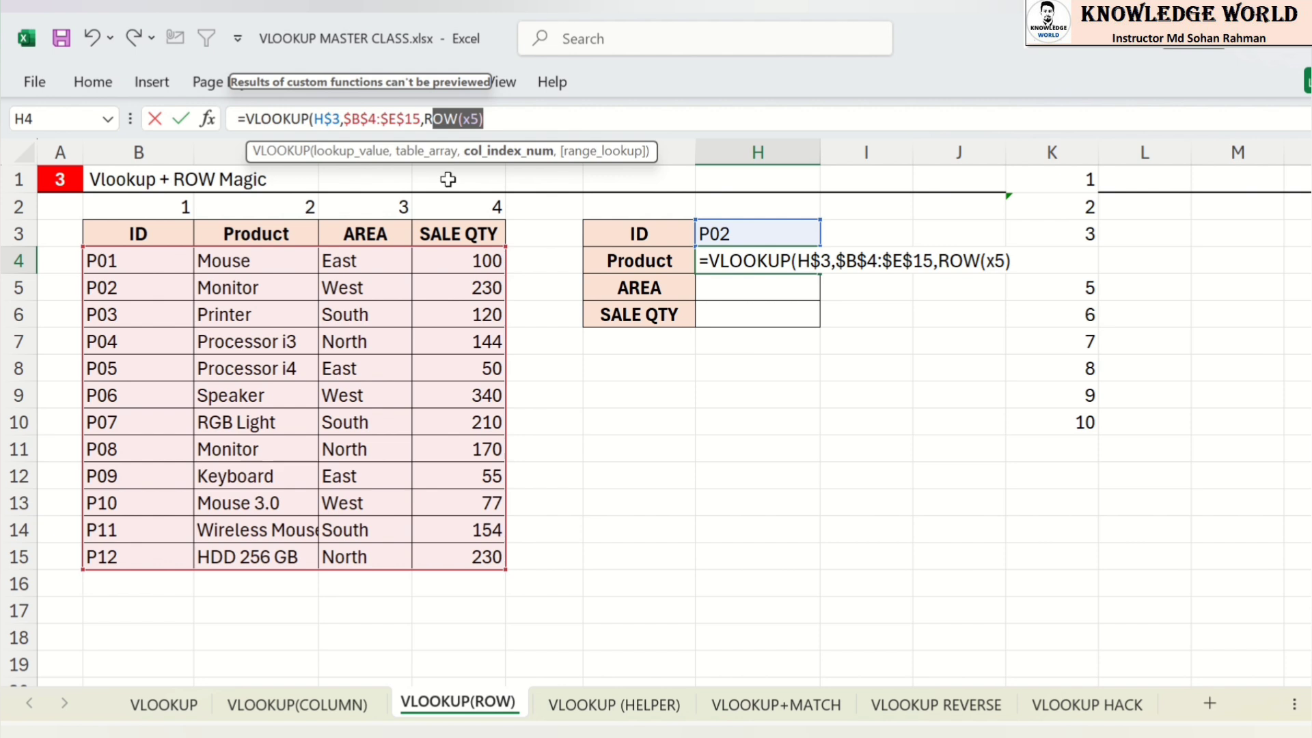
{"action": "type", "text": "OW(X2),"}
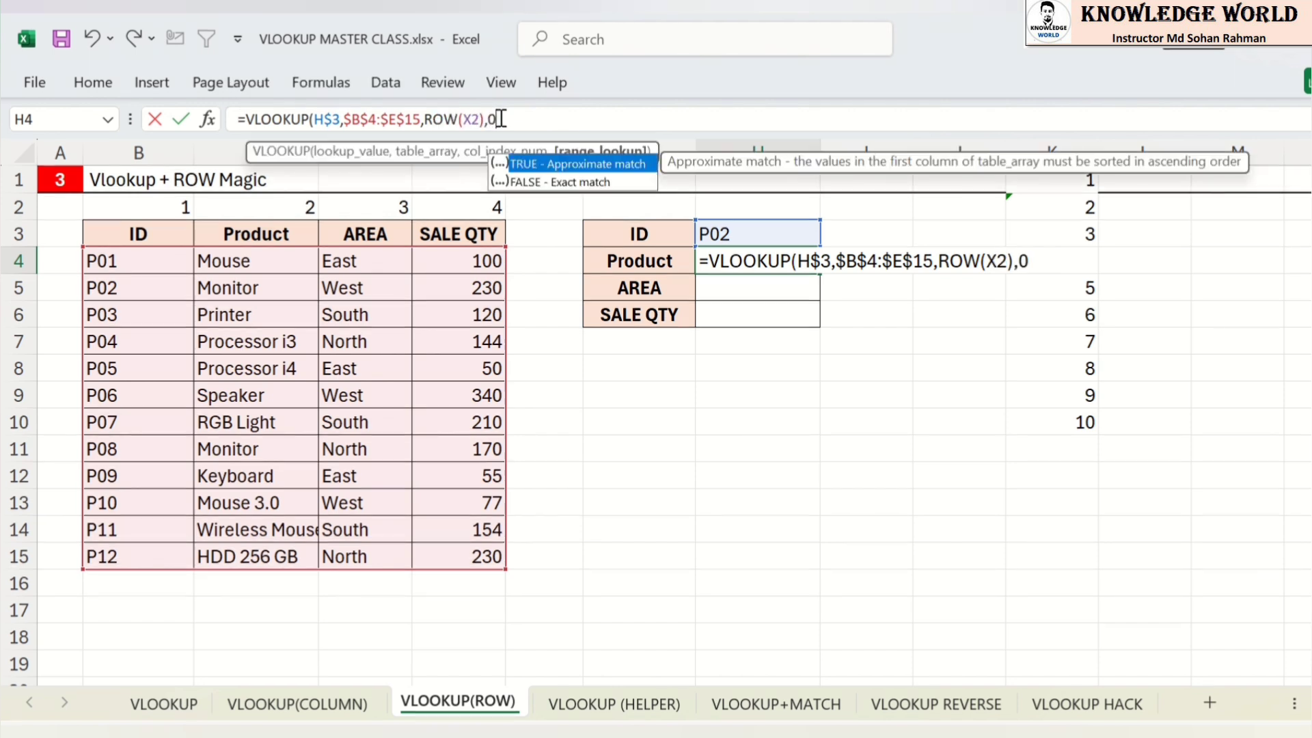
{"action": "type", "text": "0)"}
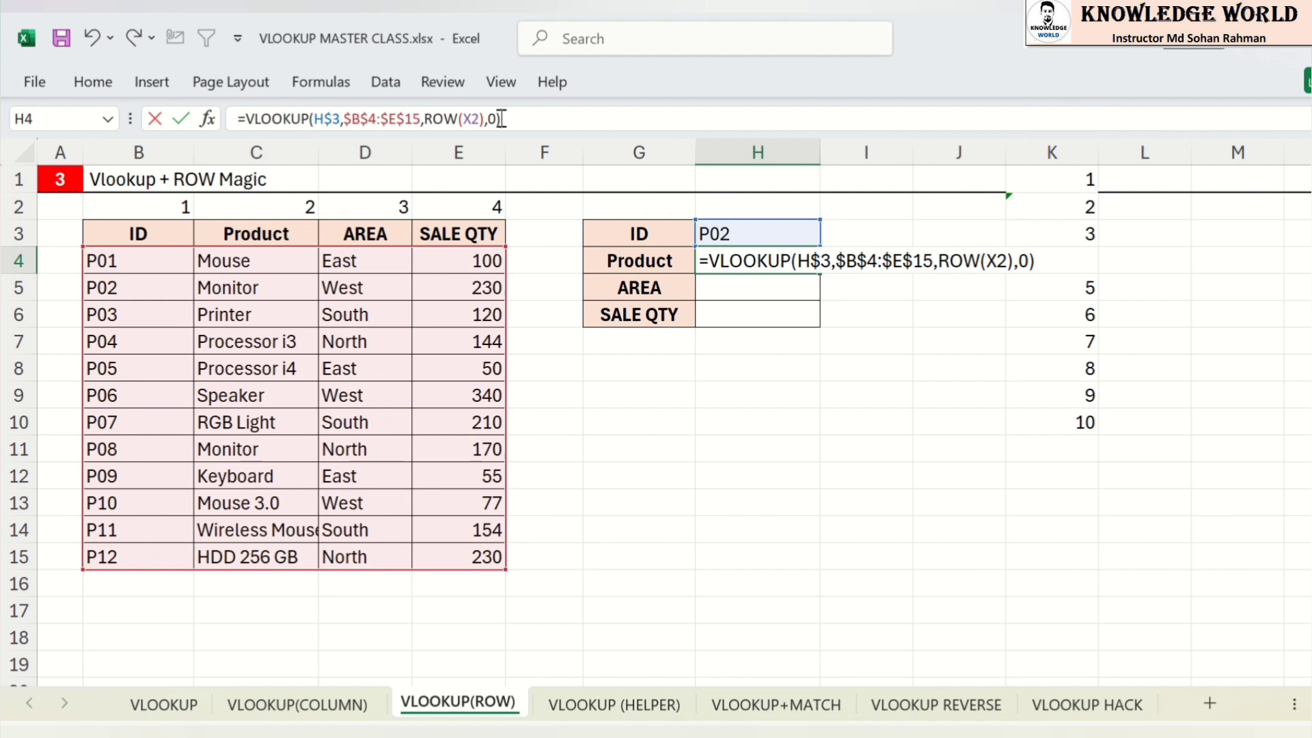
{"action": "key", "text": "Return"}
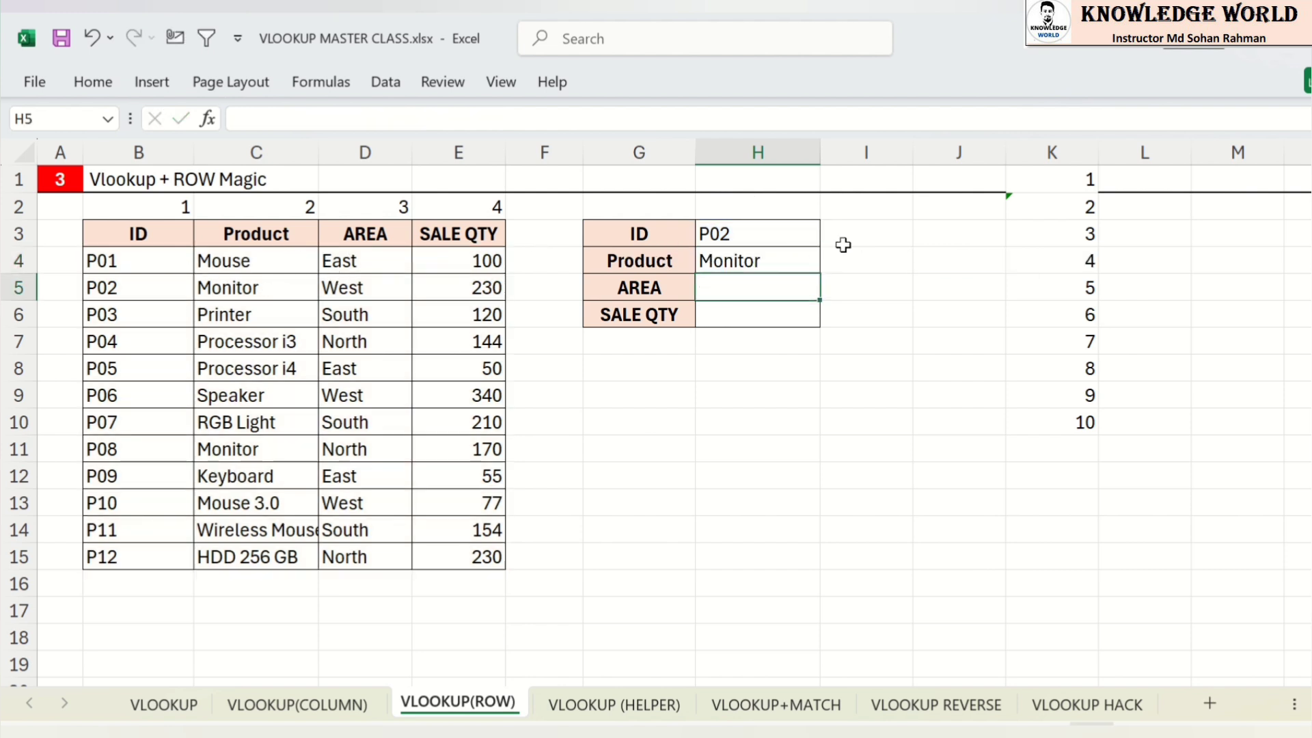
Step: Fill the H4 formula down to H6 and check the ROW reference in each filled cell
{"action": "left_click", "coordinate": [812, 259]}
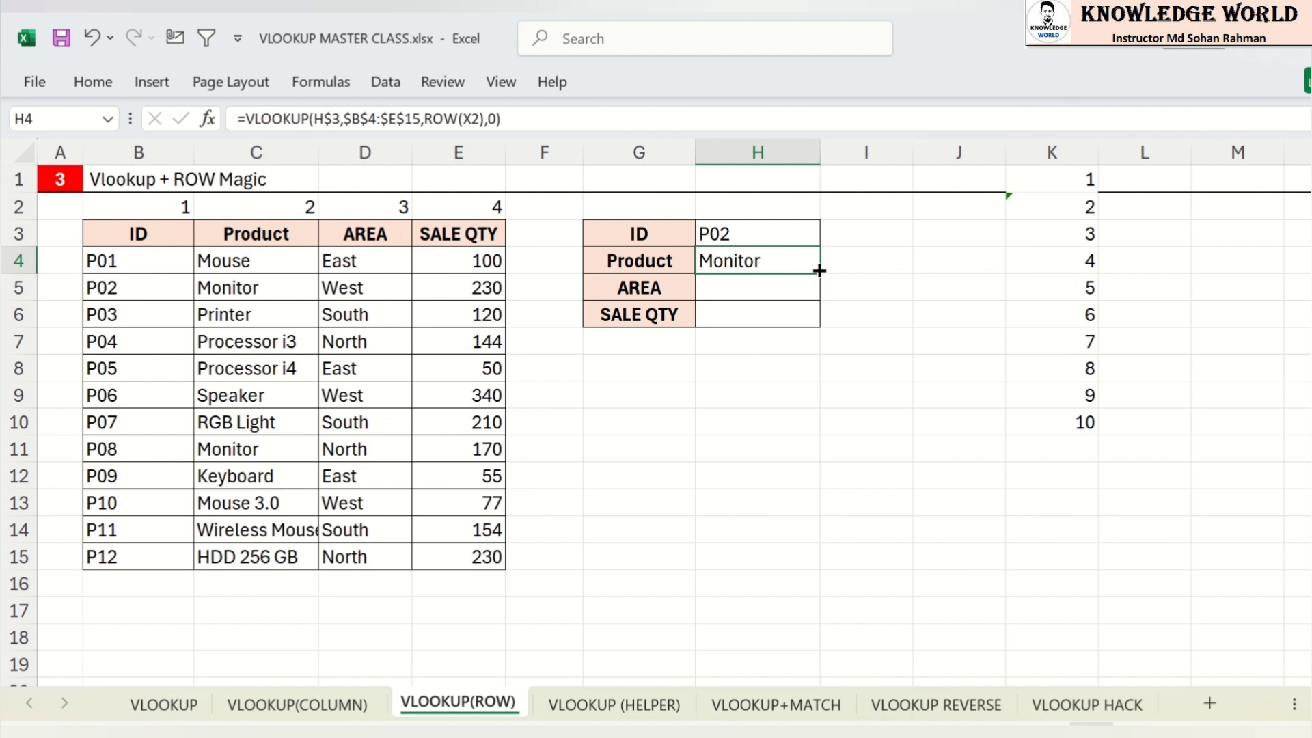
{"action": "left_click_drag", "start_coordinate": [819, 271], "coordinate": [820, 325]}
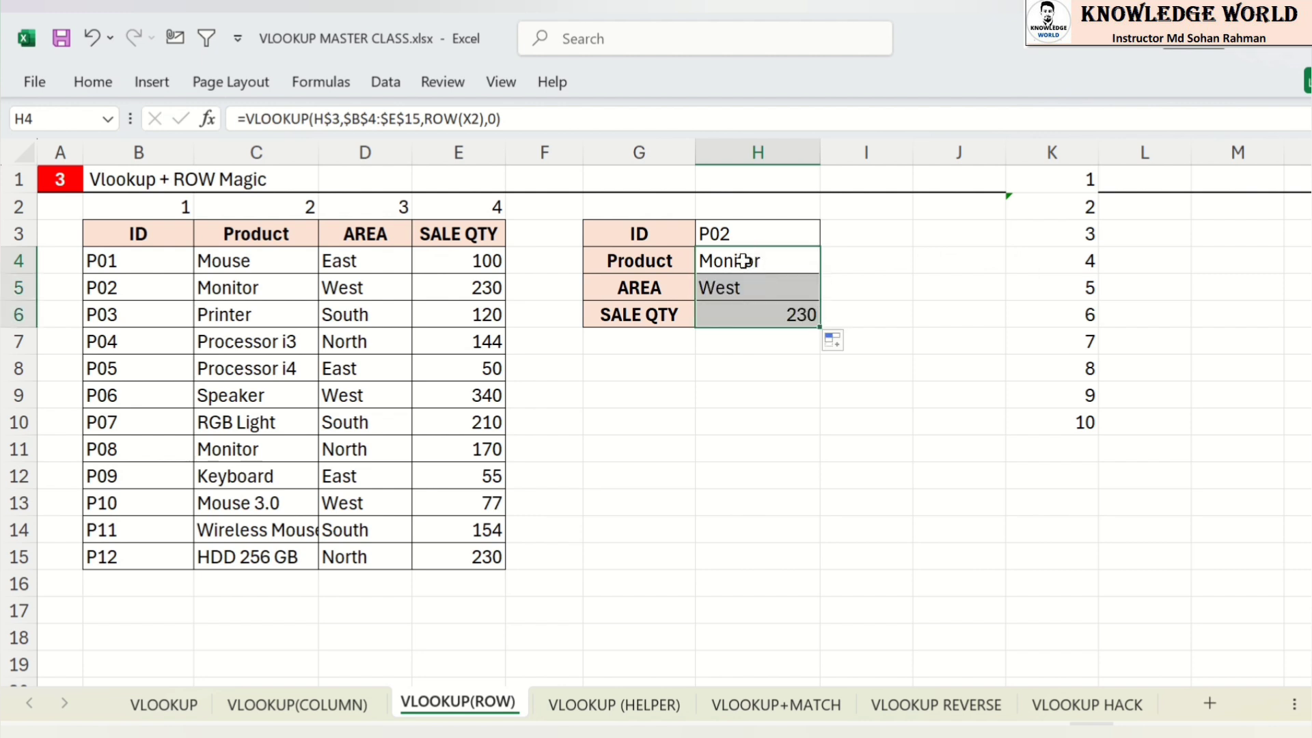
{"action": "left_click", "coordinate": [744, 261]}
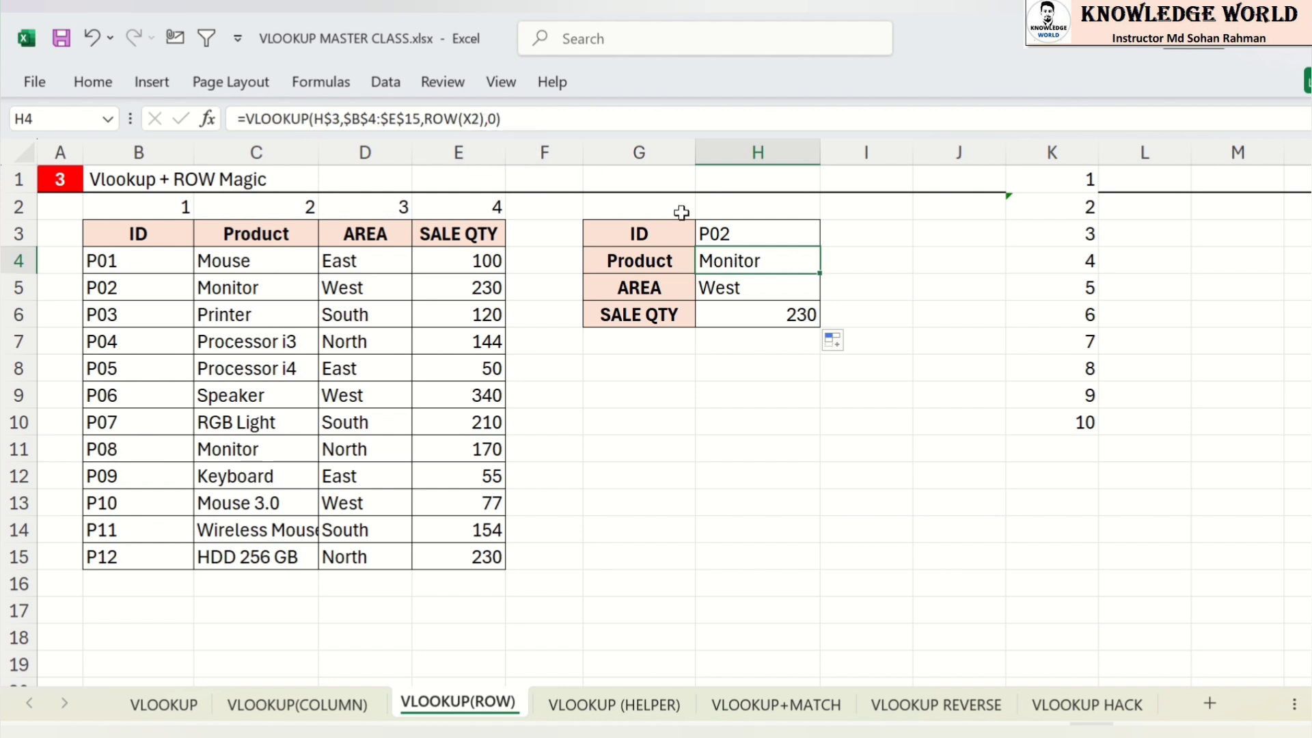
{"action": "left_click", "coordinate": [730, 280]}
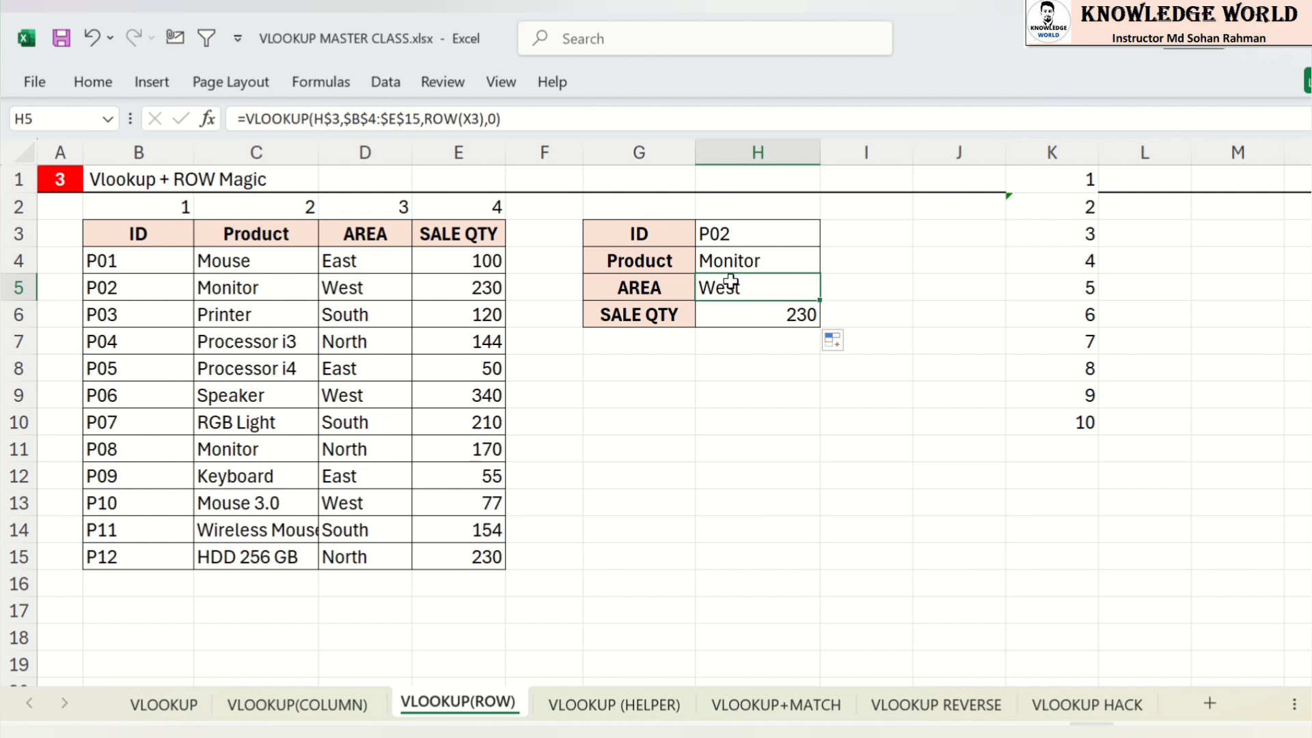
{"action": "key", "text": "Down"}
{"action": "left_click", "coordinate": [730, 281]}
{"action": "left_click", "coordinate": [735, 260]}
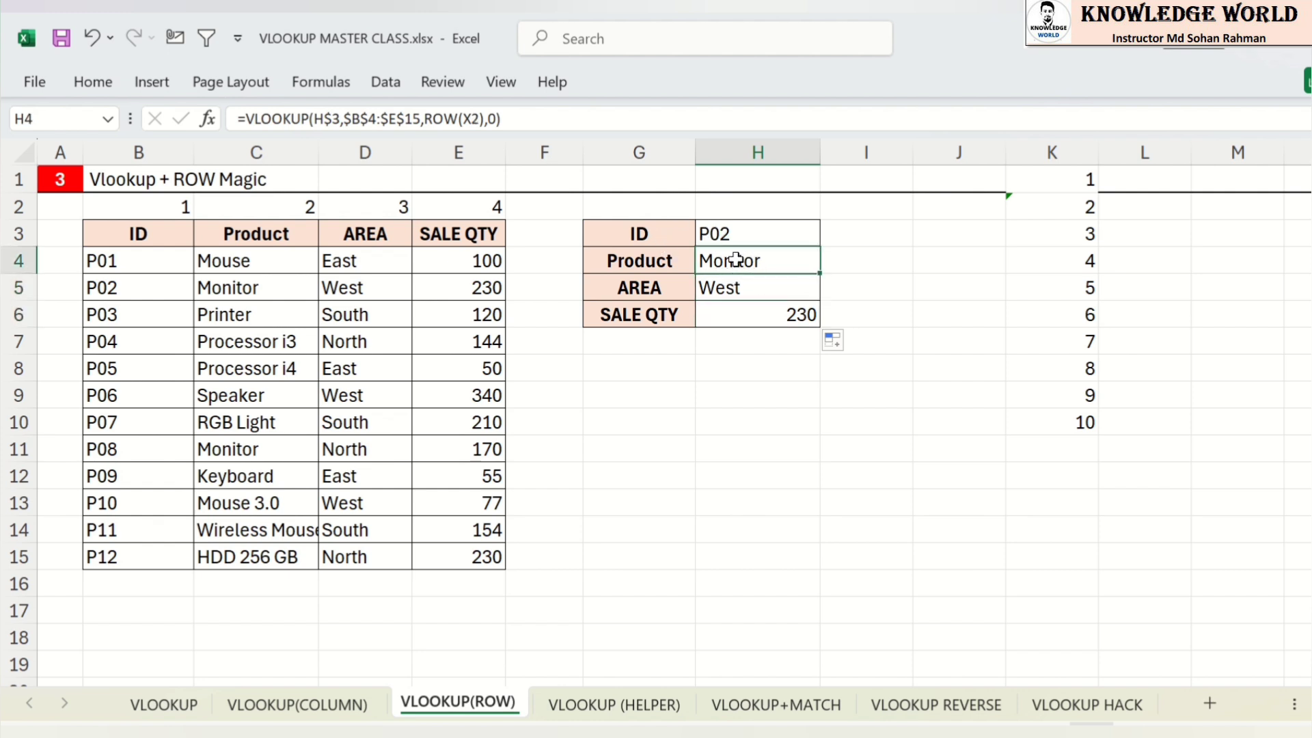
{"action": "key", "text": "Down"}
{"action": "key", "text": "Down"}
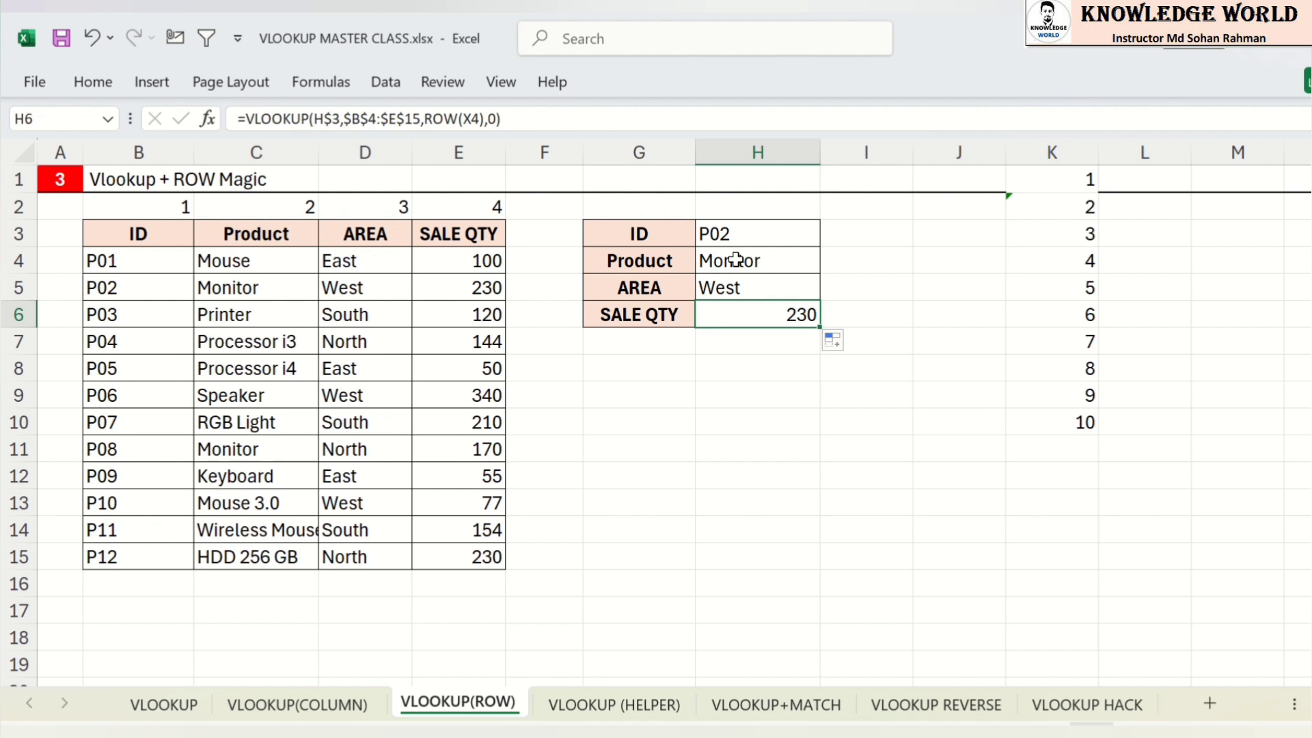
Step: Compare the COLUMN references in the H4:J4 formulas on the VLOOKUP(COLUMN) sheet with the column numbers above the data table
{"action": "left_click", "coordinate": [333, 704]}
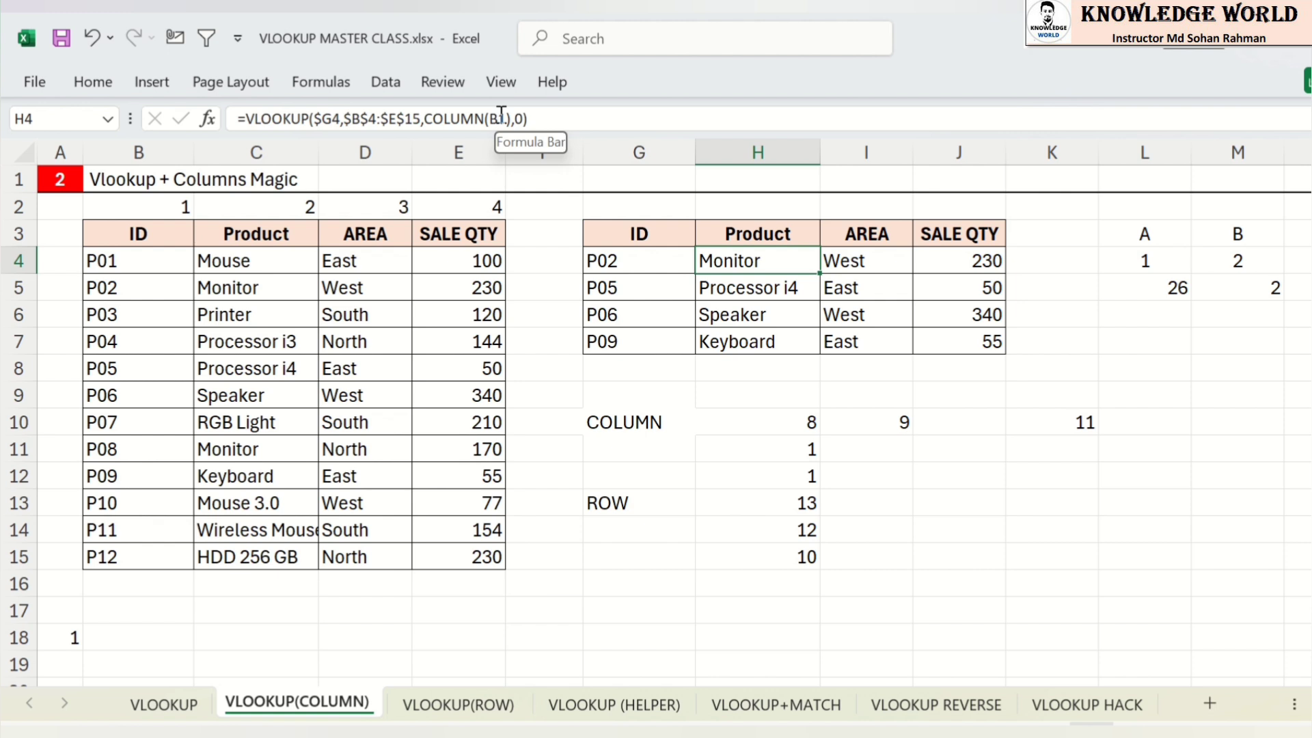
{"action": "key", "text": "Right"}
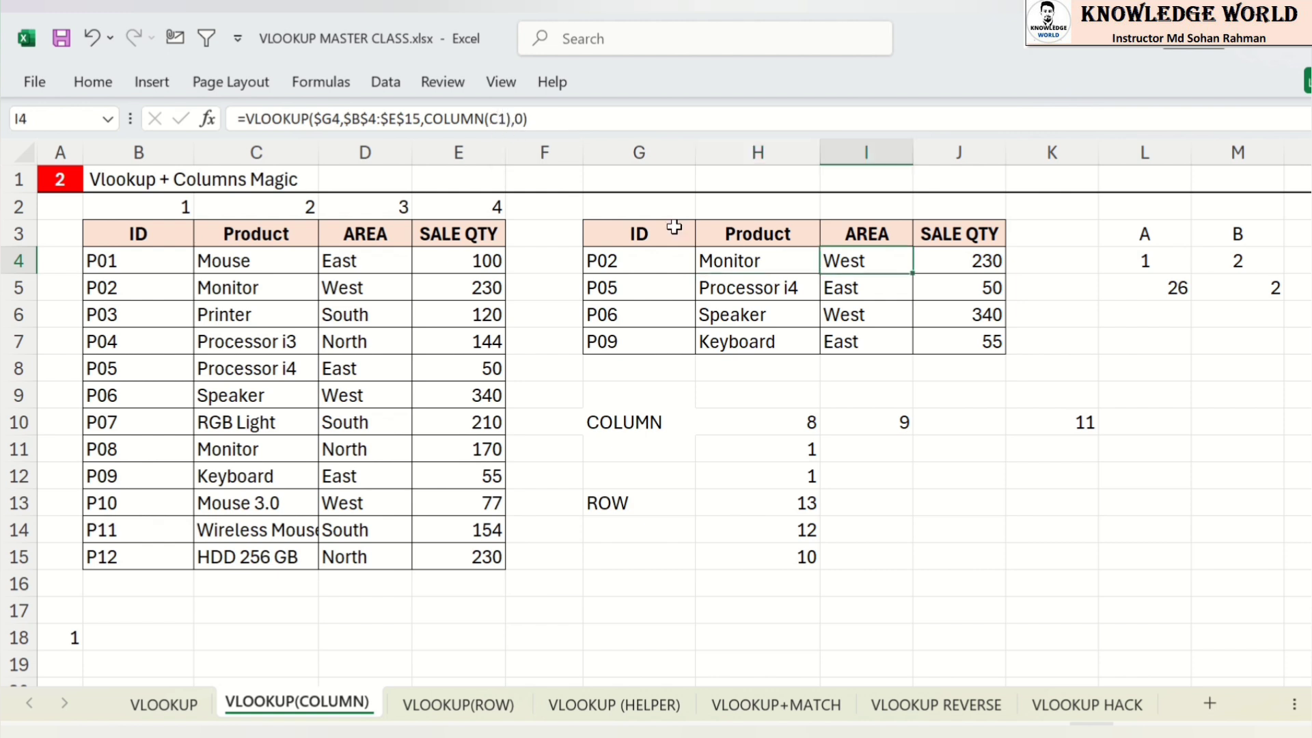
{"action": "key", "text": "Right"}
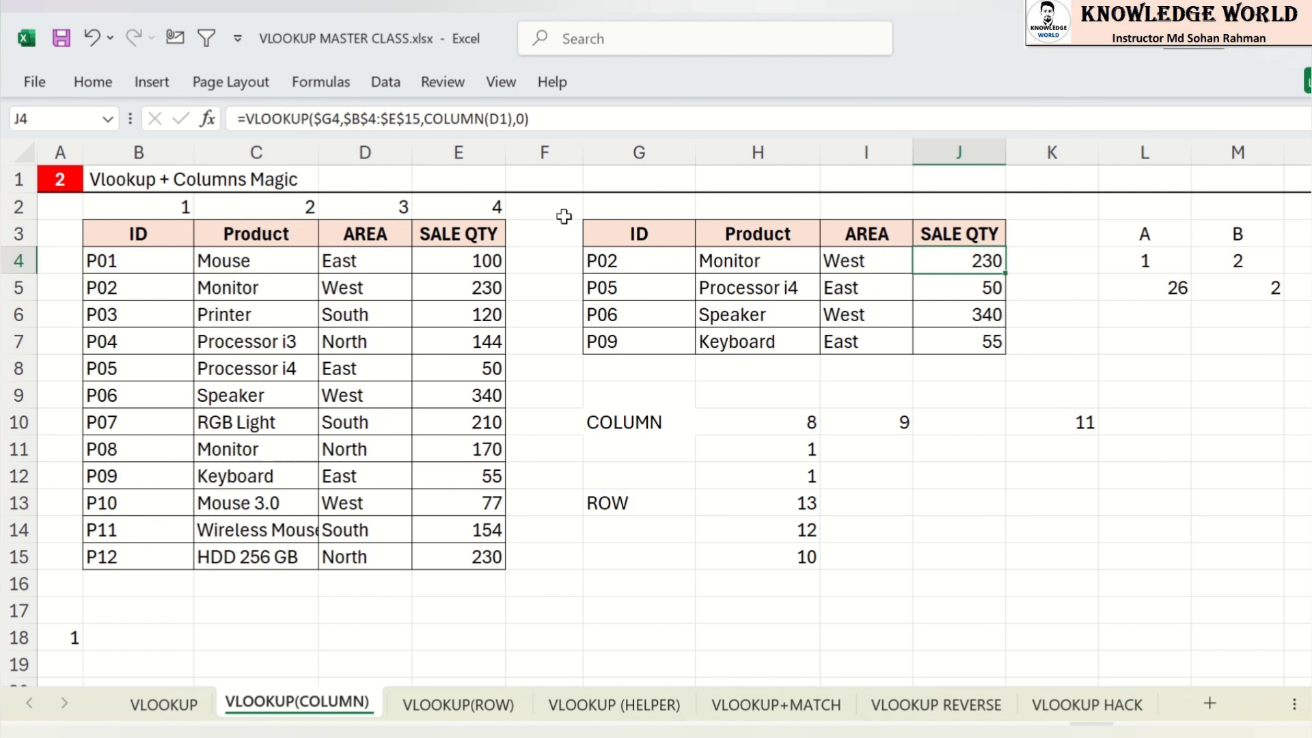
{"action": "left_click_drag", "start_coordinate": [184, 194], "coordinate": [439, 199]}
{"action": "left_click", "coordinate": [866, 254]}
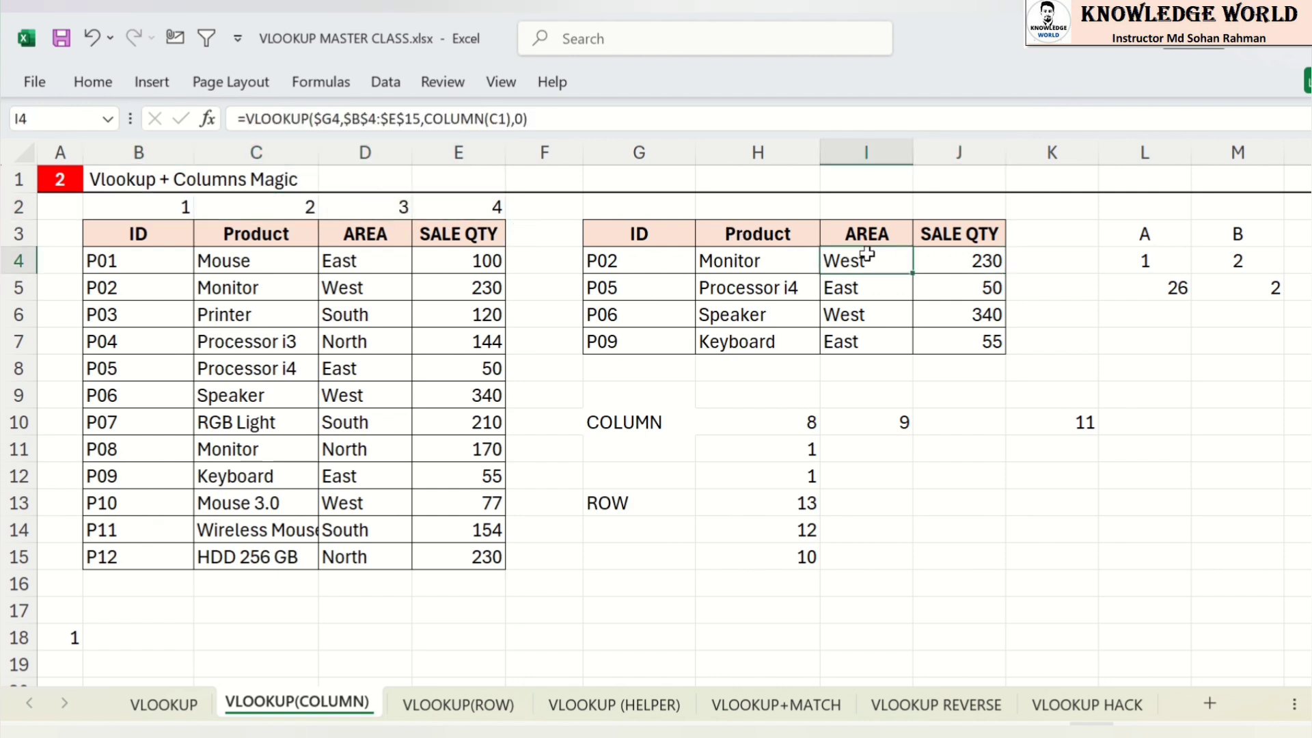
Step: Return to the VLOOKUP(ROW) sheet and review the H4 formula against the column numbers in B2:E2
{"action": "left_click", "coordinate": [430, 703]}
{"action": "left_click", "coordinate": [775, 263]}
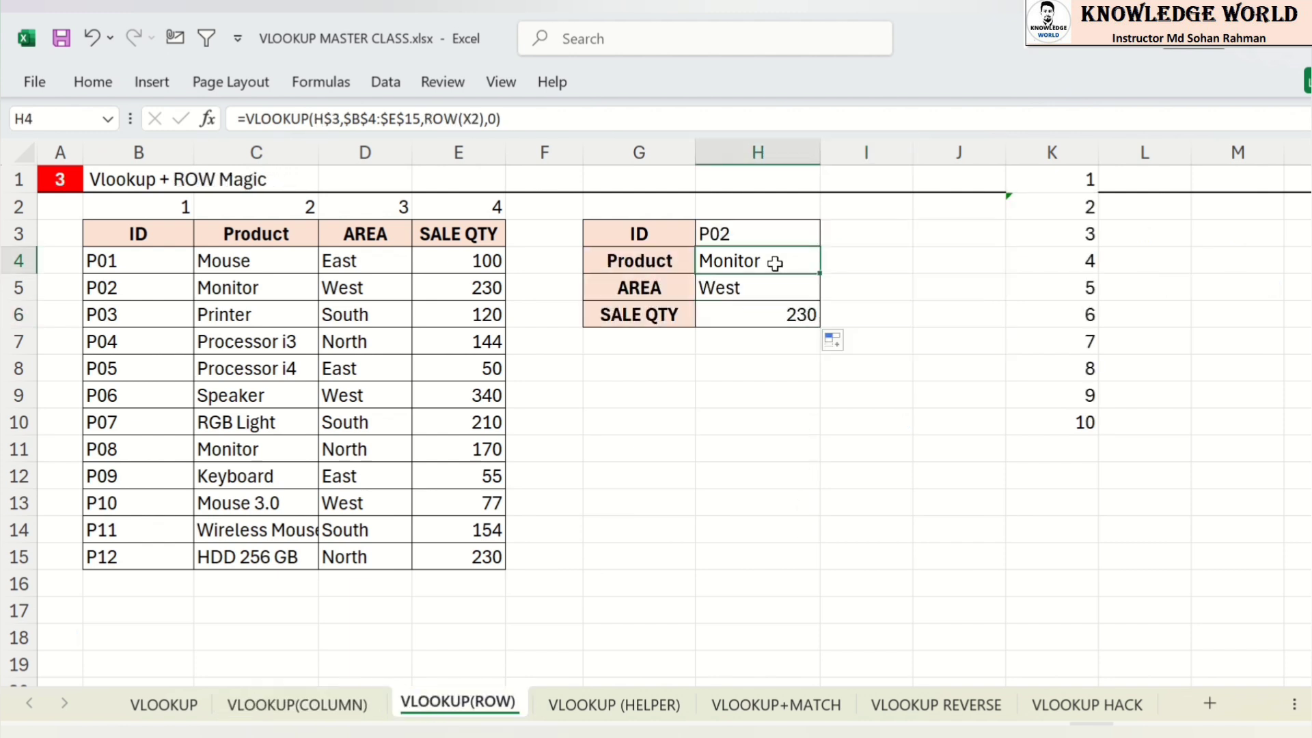
{"action": "left_click_drag", "start_coordinate": [185, 196], "coordinate": [444, 215]}
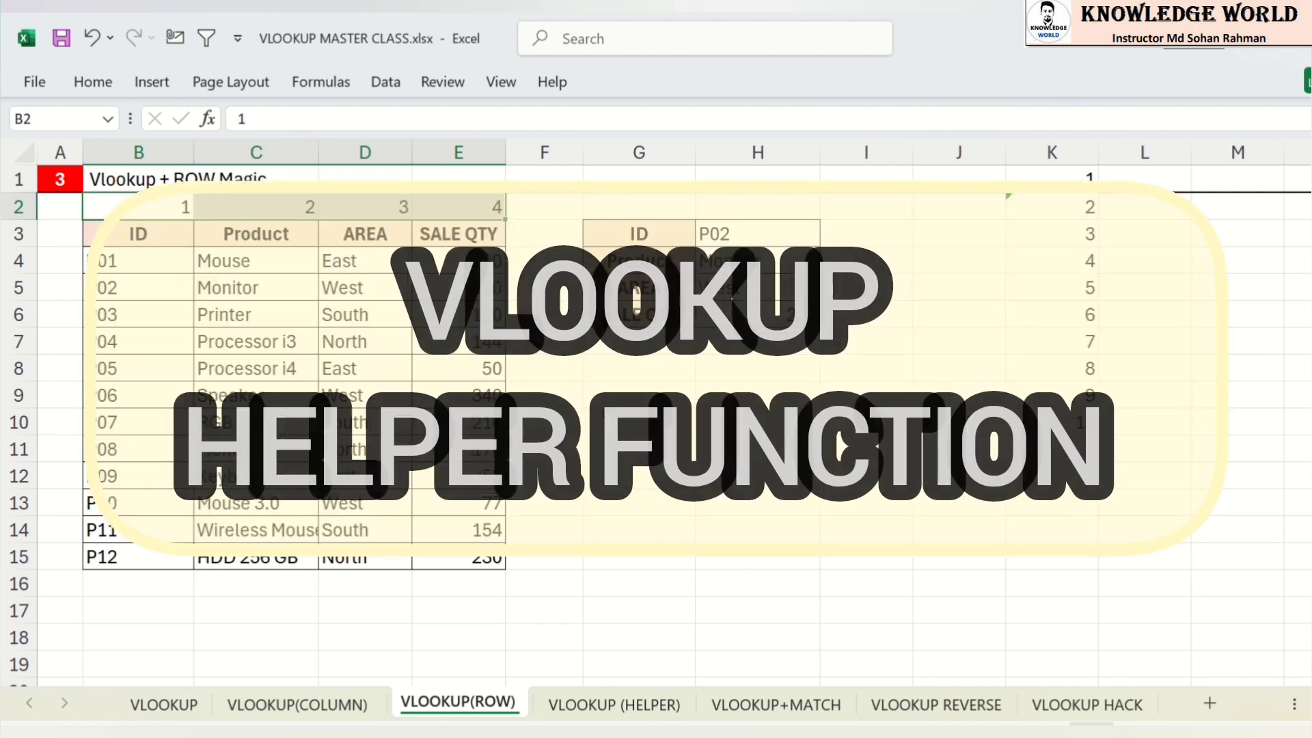
Step: Open the VLOOKUP (HELPER) sheet and examine the ID and Product criteria in G4:H4 and the Qty Sold formula in I4
{"action": "left_click", "coordinate": [623, 708]}
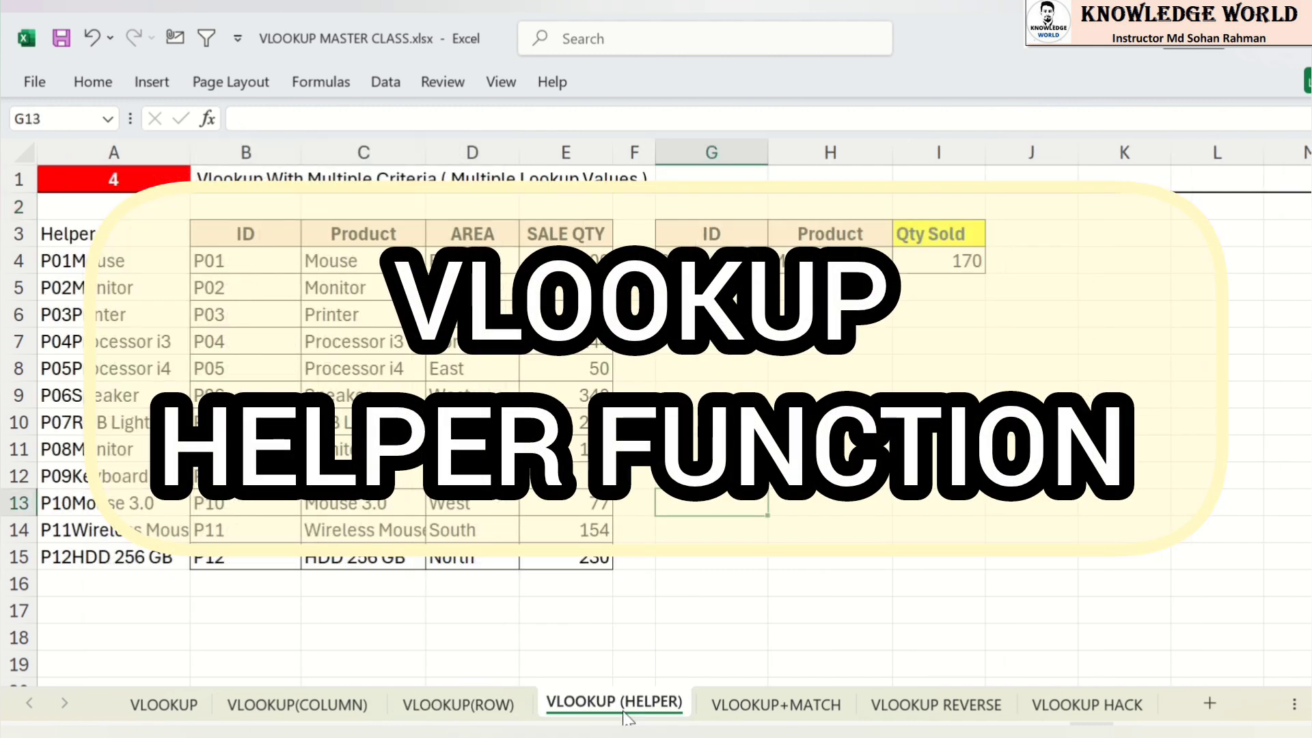
{"action": "left_click_drag", "start_coordinate": [723, 252], "coordinate": [797, 252]}
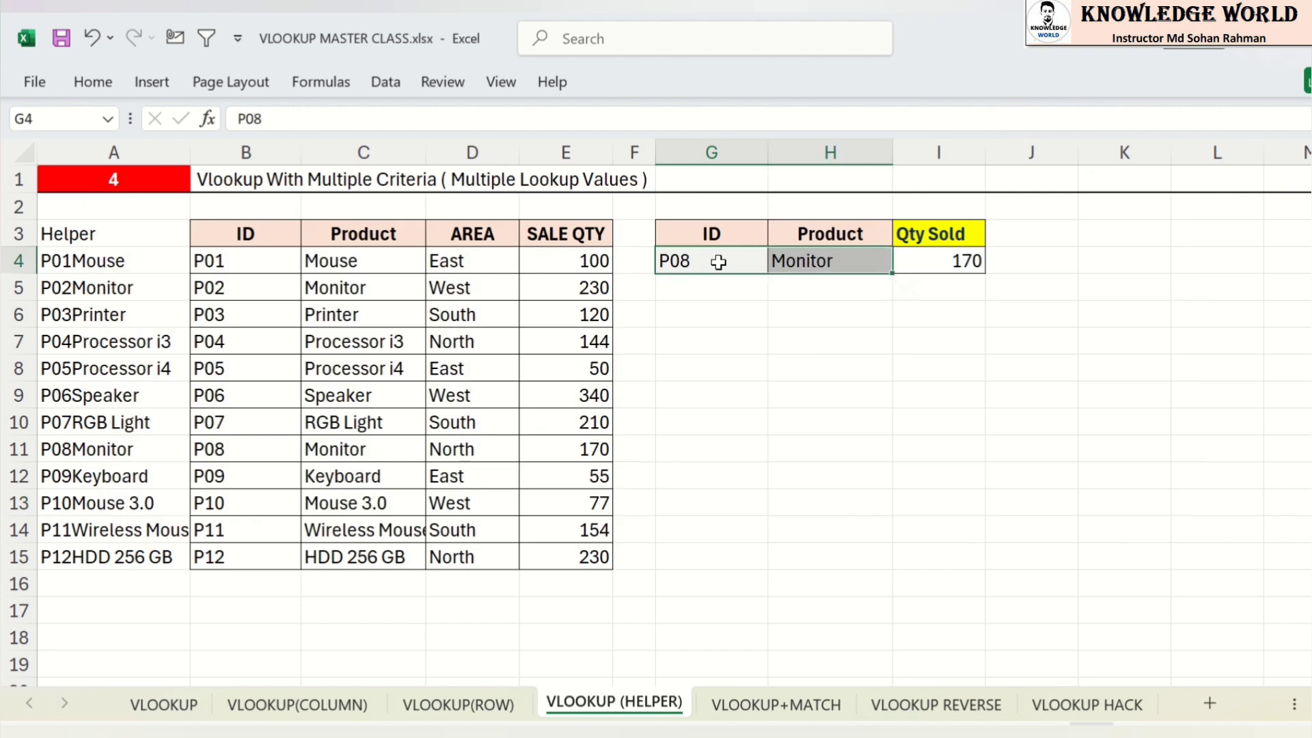
{"action": "left_click", "coordinate": [942, 253]}
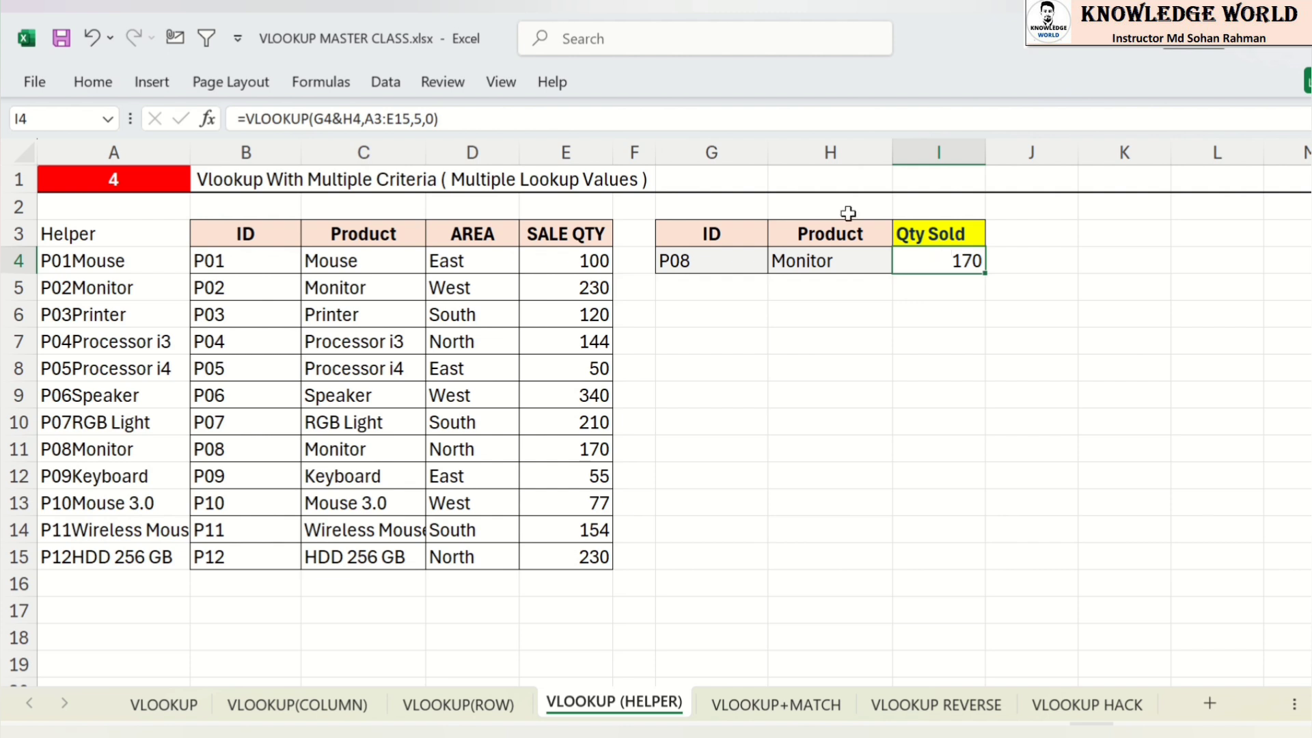
{"action": "left_click_drag", "start_coordinate": [740, 237], "coordinate": [737, 253]}
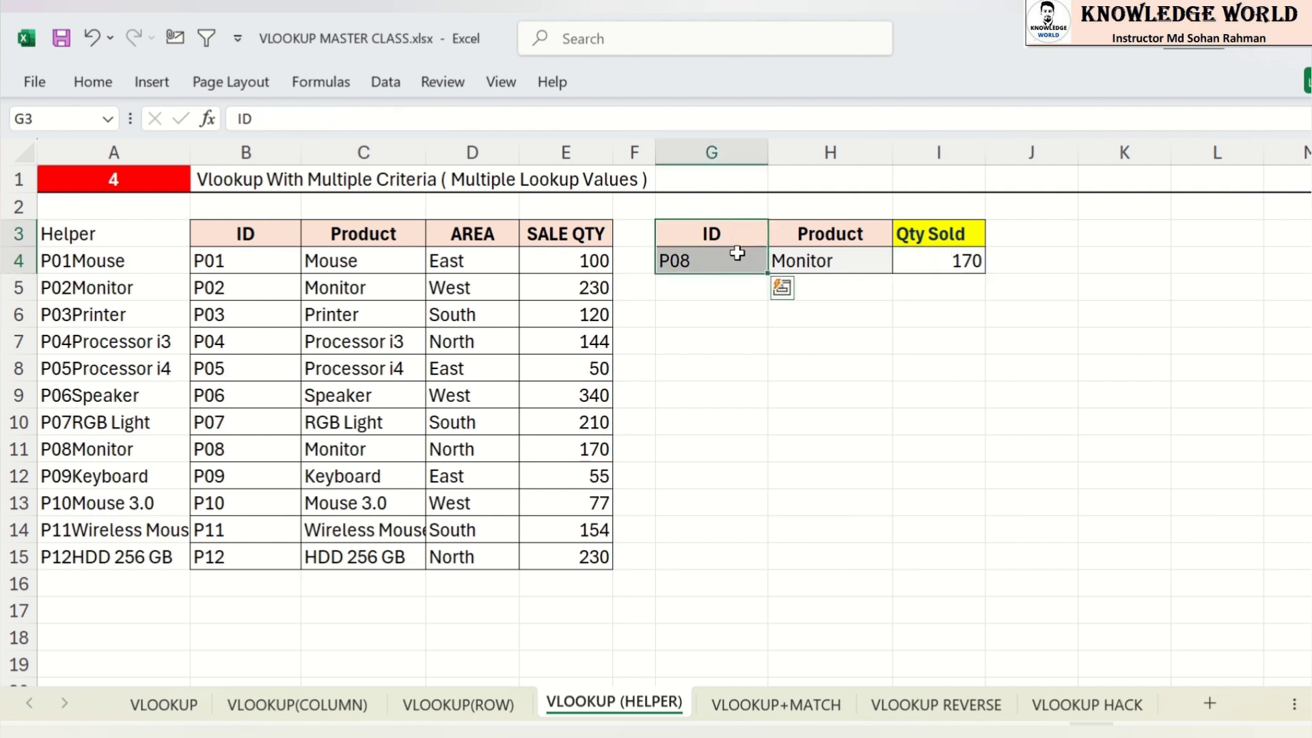
Step: Compare the ID and Product criteria in G4:H4 with the combined entries in the Helper column of the data table
{"action": "left_click", "coordinate": [935, 252]}
{"action": "left_click", "coordinate": [830, 256]}
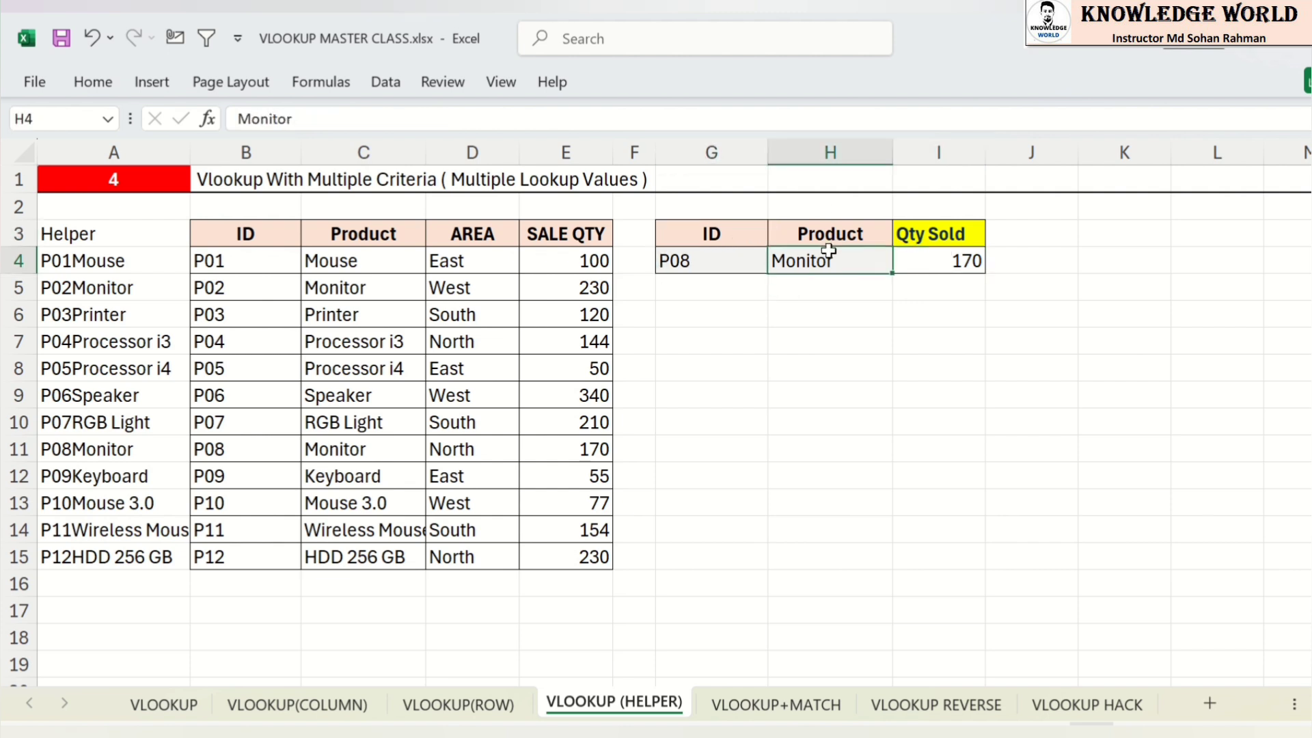
{"action": "left_click", "coordinate": [732, 257]}
{"action": "key", "text": "Left"}
{"action": "key", "text": "Left"}
{"action": "key", "text": "Left"}
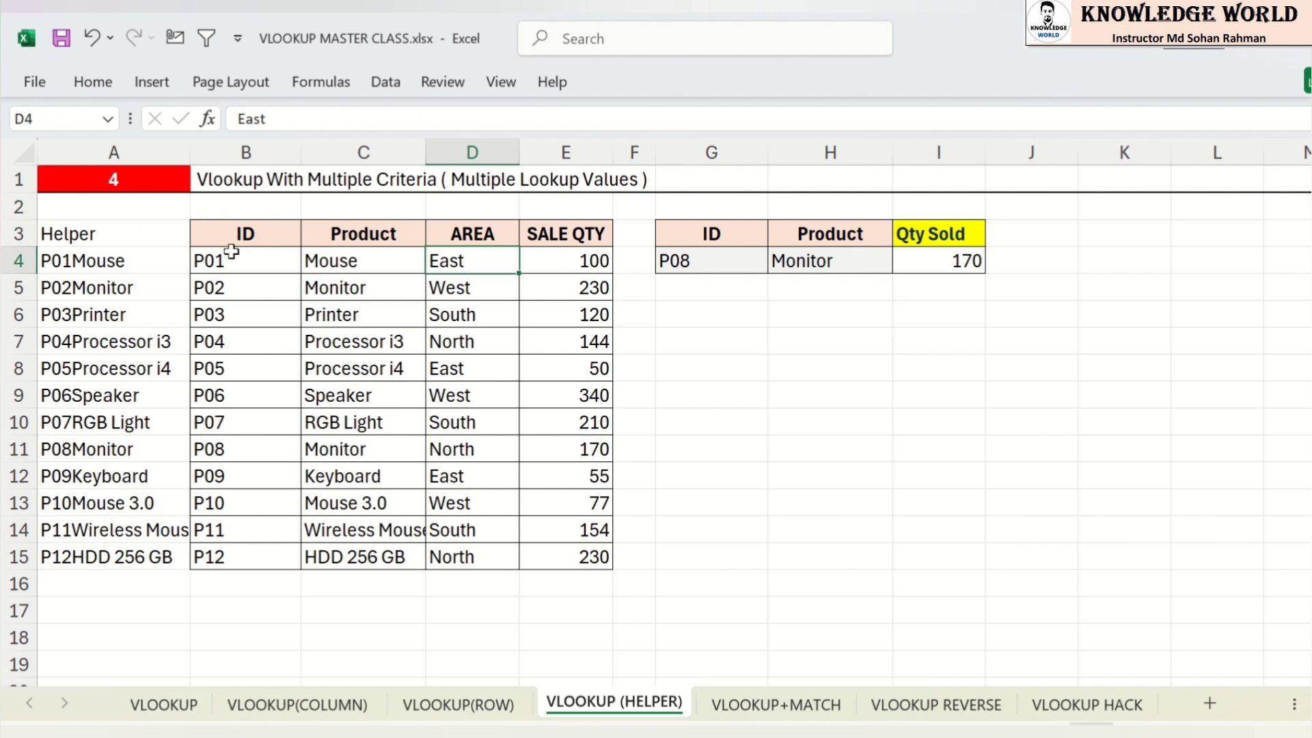
{"action": "left_click_drag", "start_coordinate": [102, 234], "coordinate": [114, 504]}
Step: Rebuild the Helper column by entering =B4&C4 in A4 and filling it down to A15
{"action": "left_click", "coordinate": [112, 262]}
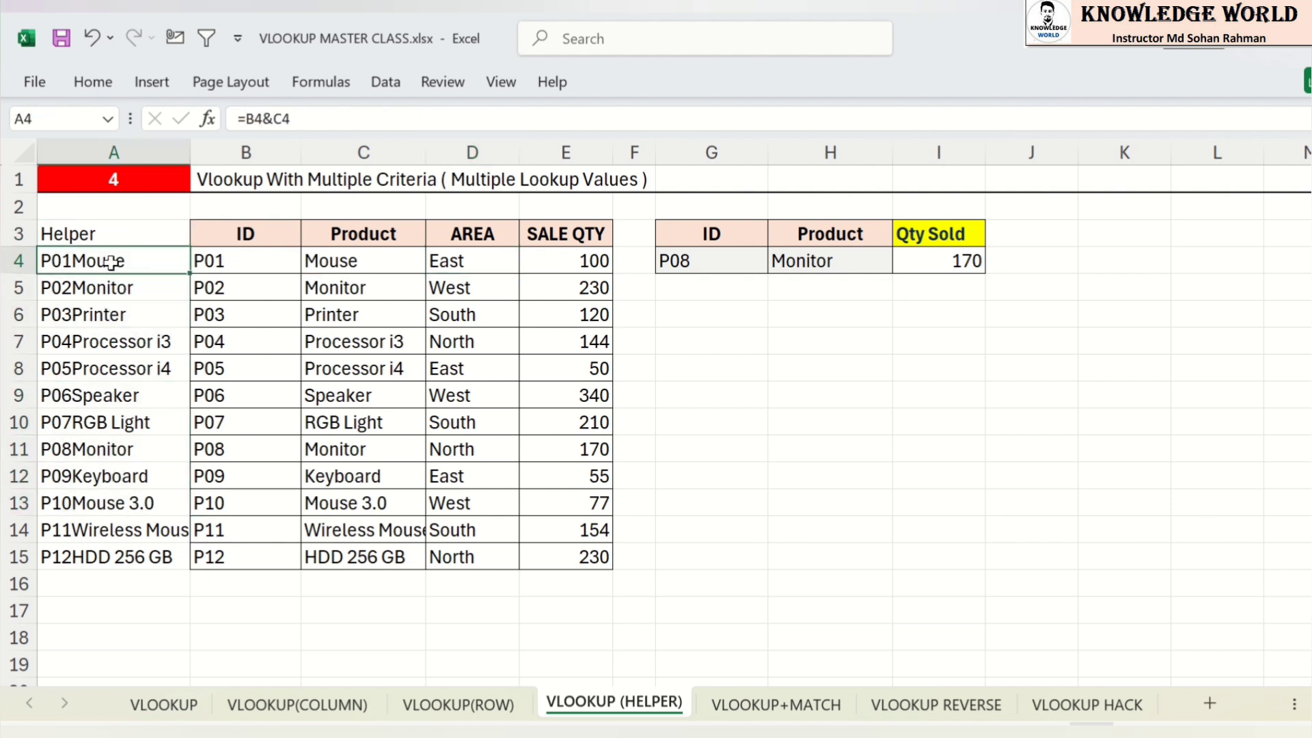
{"action": "type", "text": "="}
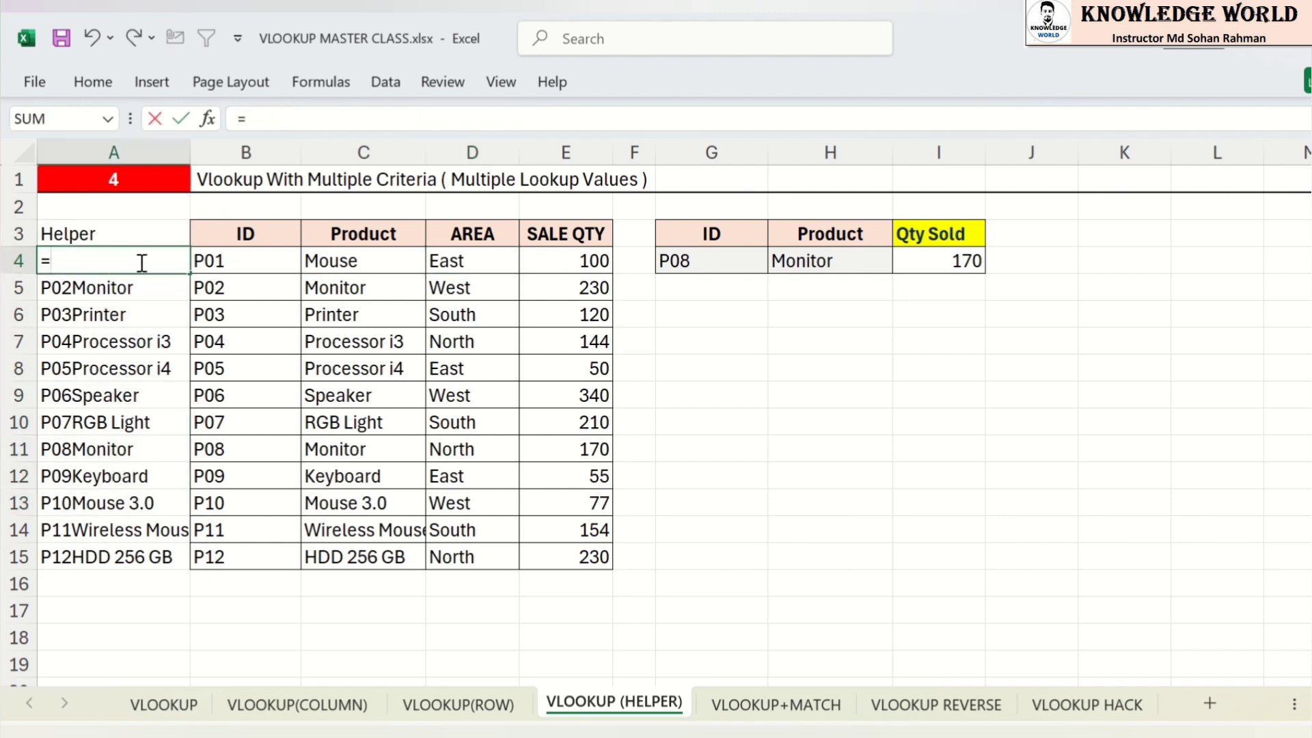
{"action": "left_click", "coordinate": [210, 266]}
{"action": "type", "text": "&"}
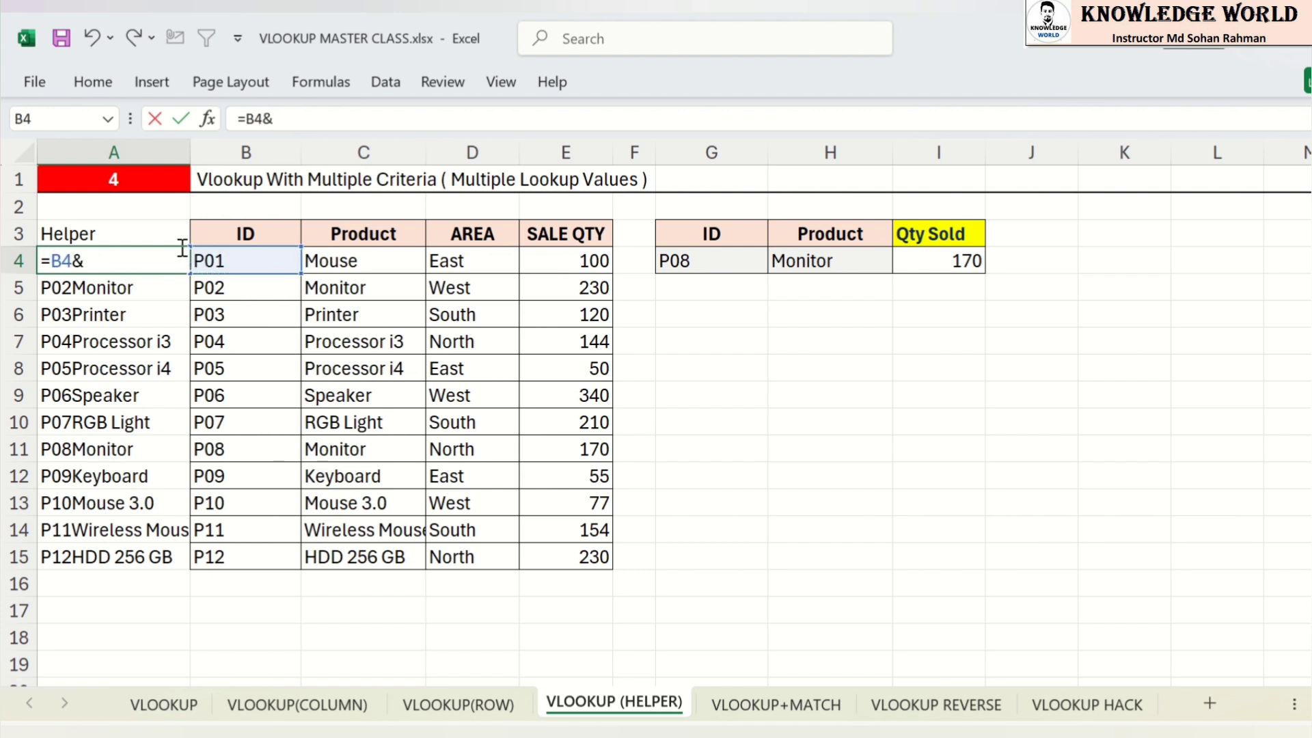
{"action": "left_click", "coordinate": [332, 257]}
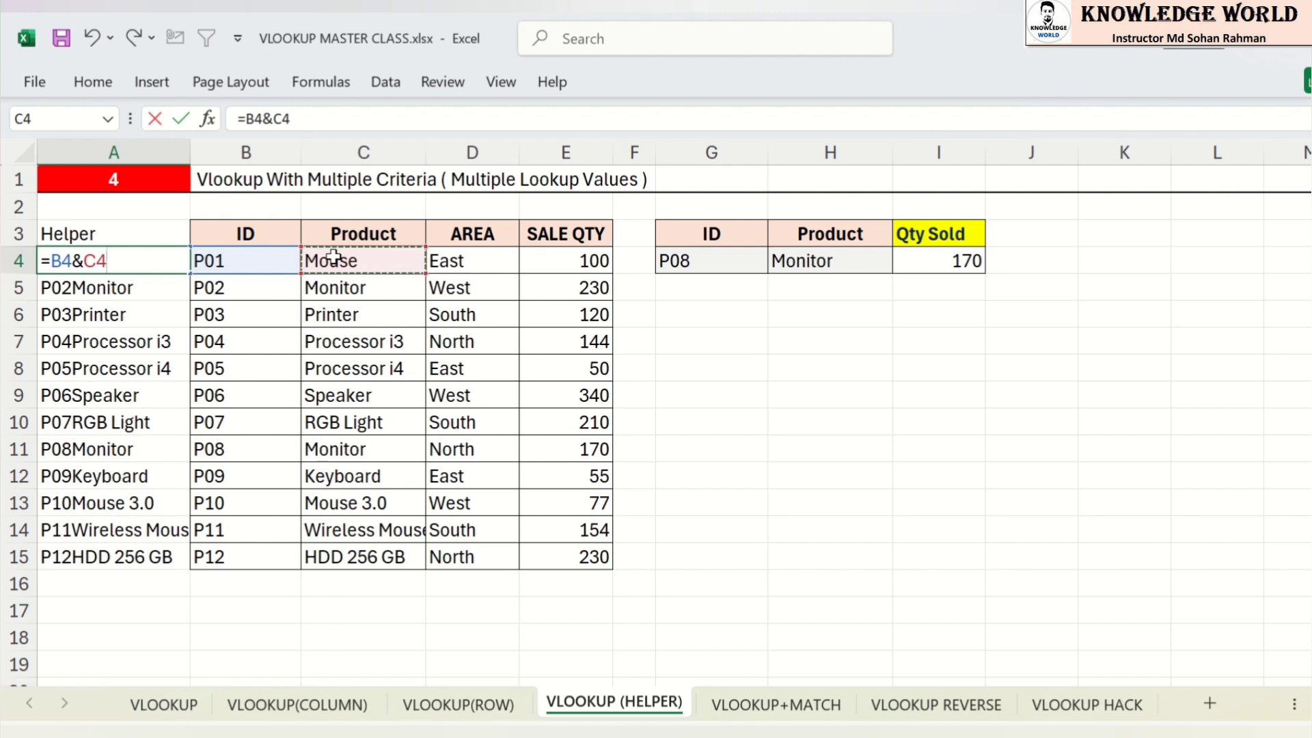
{"action": "key", "text": "Return"}
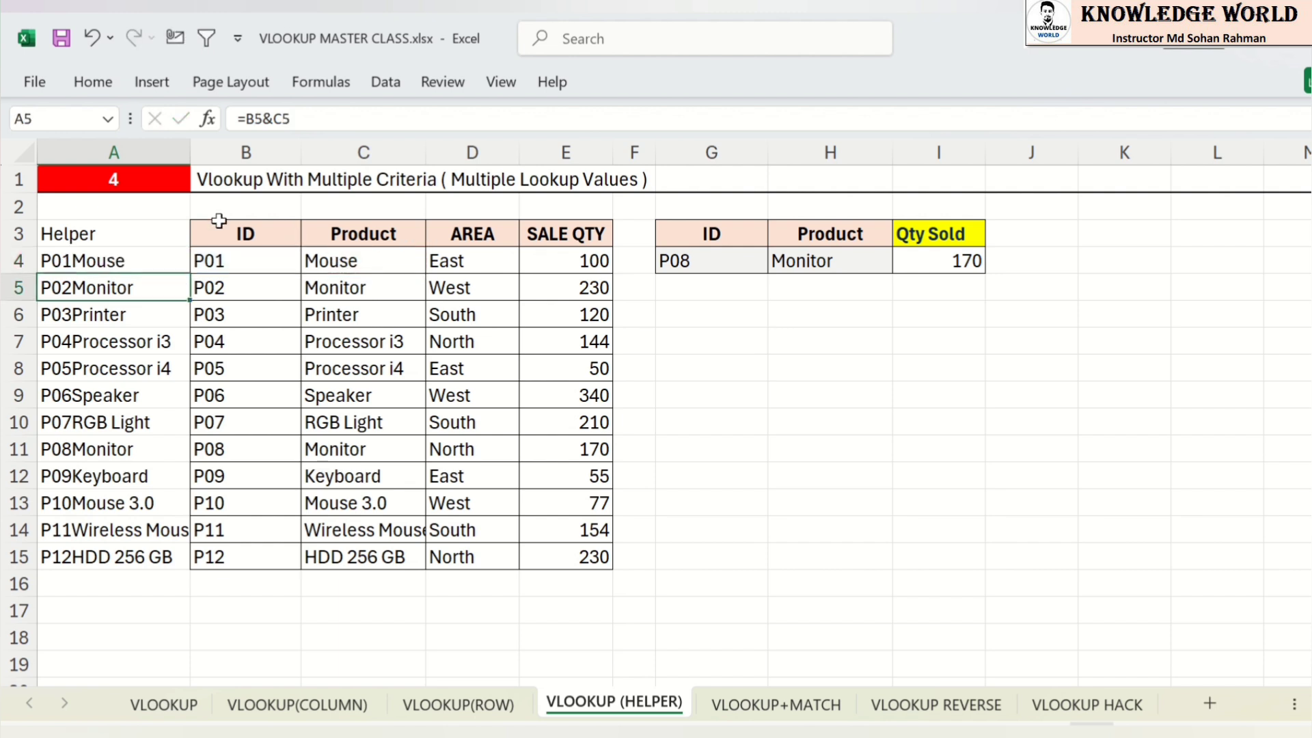
{"action": "left_click", "coordinate": [147, 250]}
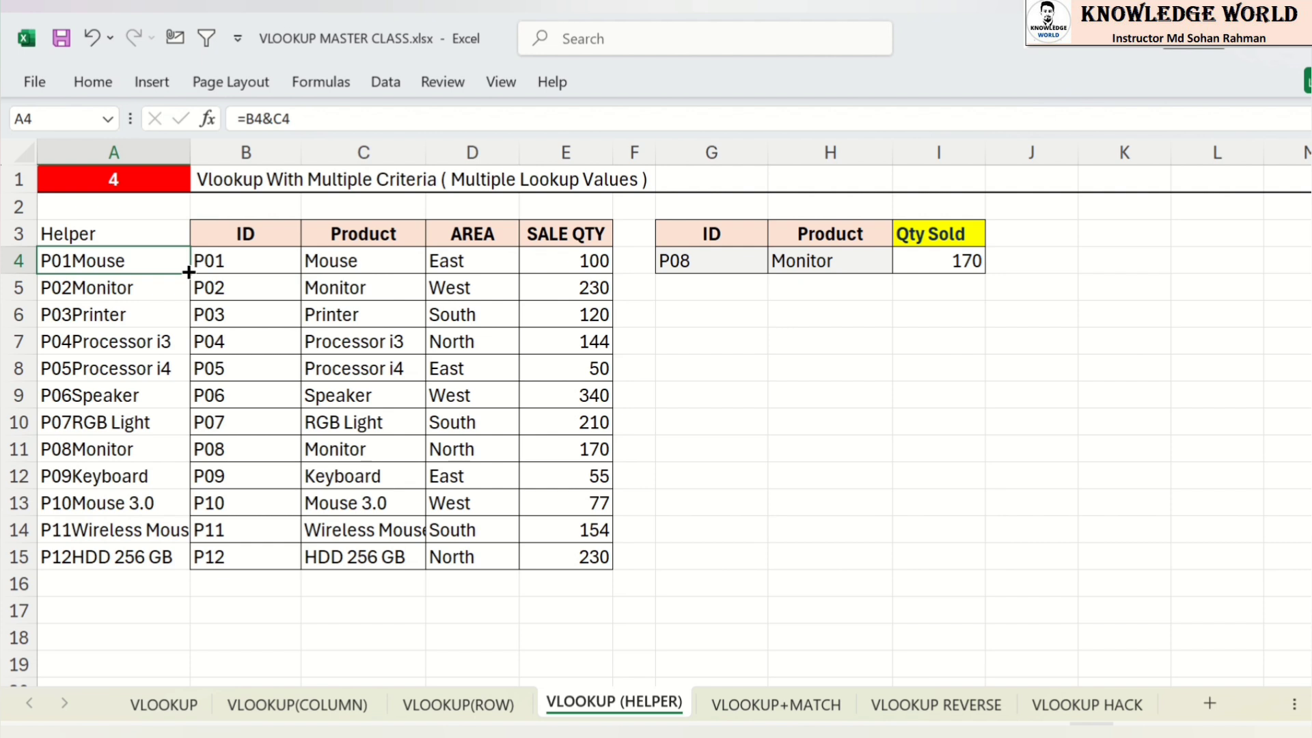
{"action": "left_click_drag", "start_coordinate": [188, 272], "coordinate": [181, 567]}
{"action": "left_click", "coordinate": [786, 362]}
Step: Start a new VLOOKUP in Qty Sold cell I4 with the joined criteria G4&H4 as lookup value
{"action": "left_click", "coordinate": [955, 265]}
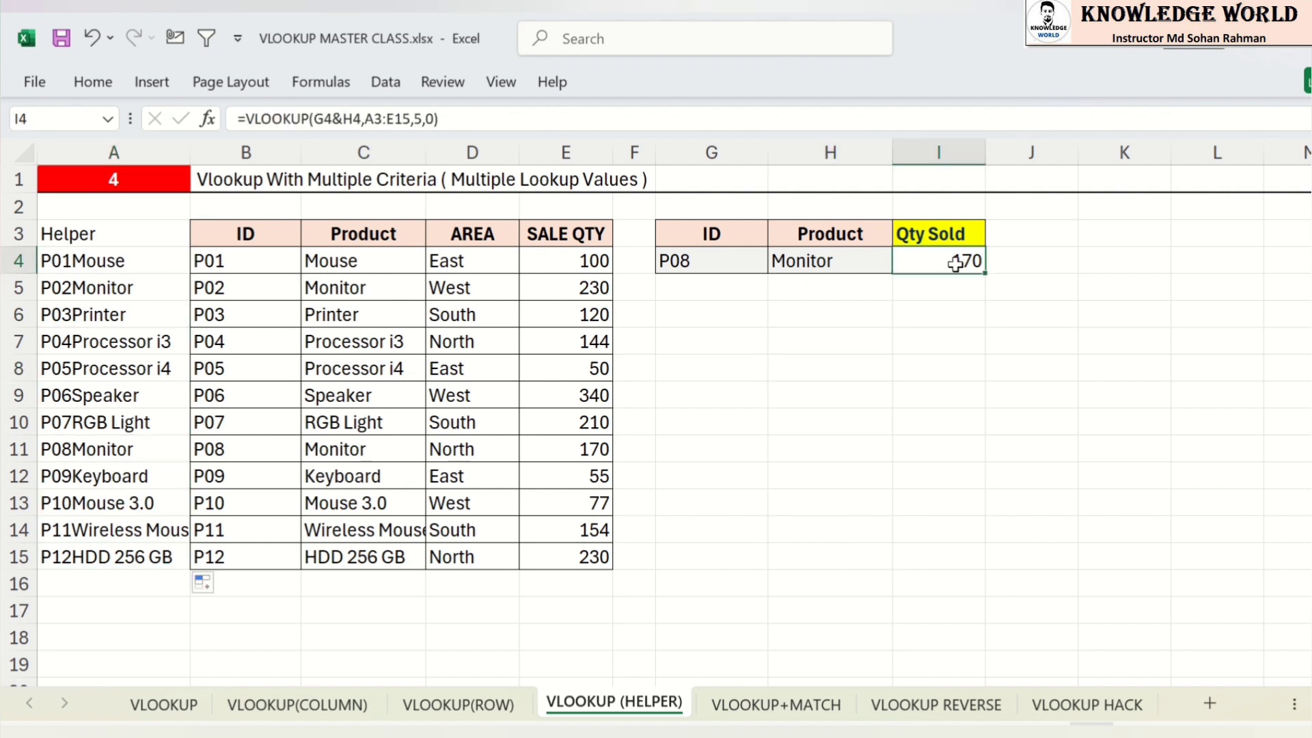
{"action": "type", "text": "=vl"}
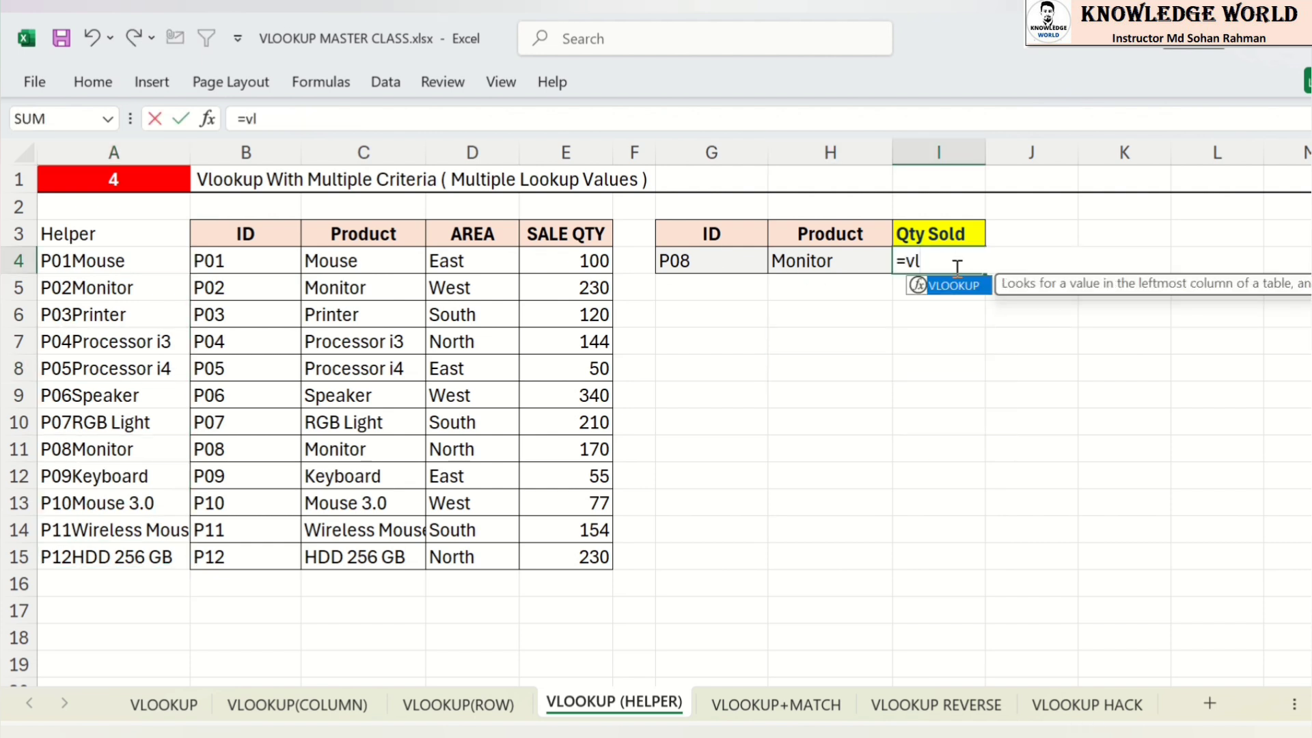
{"action": "key", "text": "Tab"}
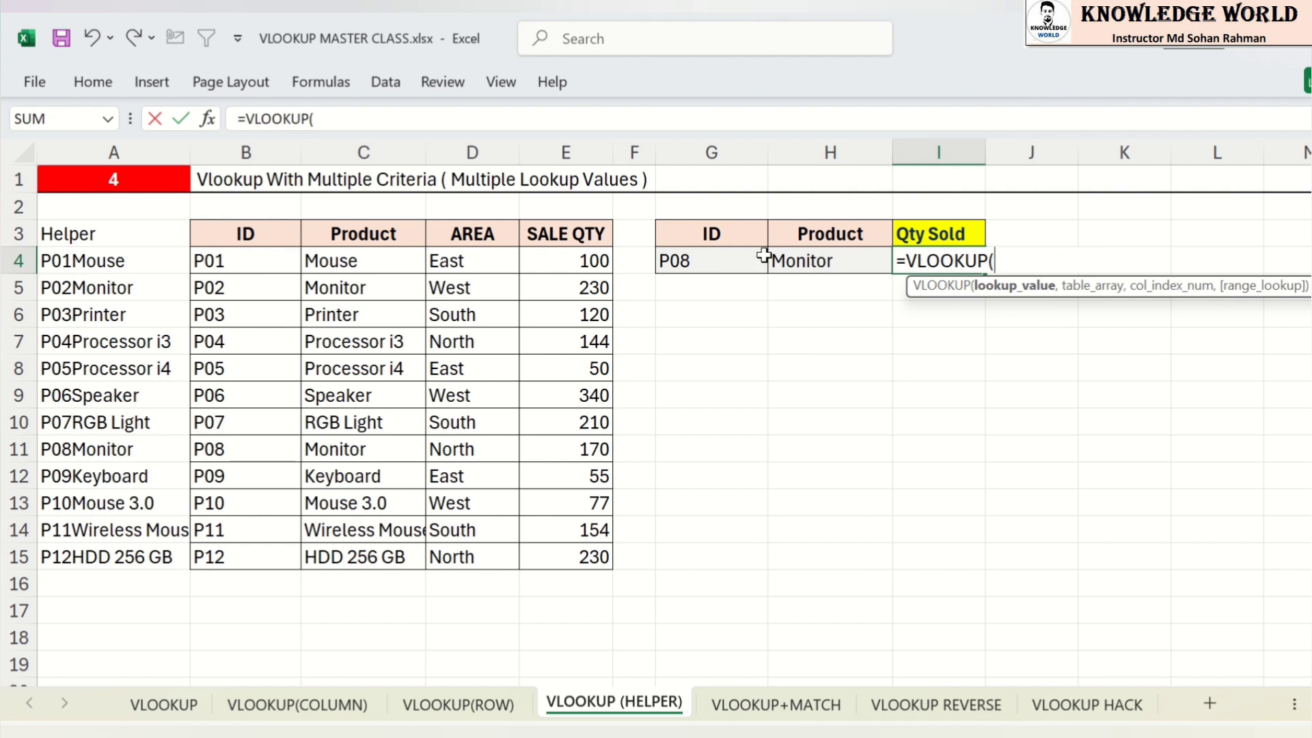
{"action": "left_click", "coordinate": [690, 260]}
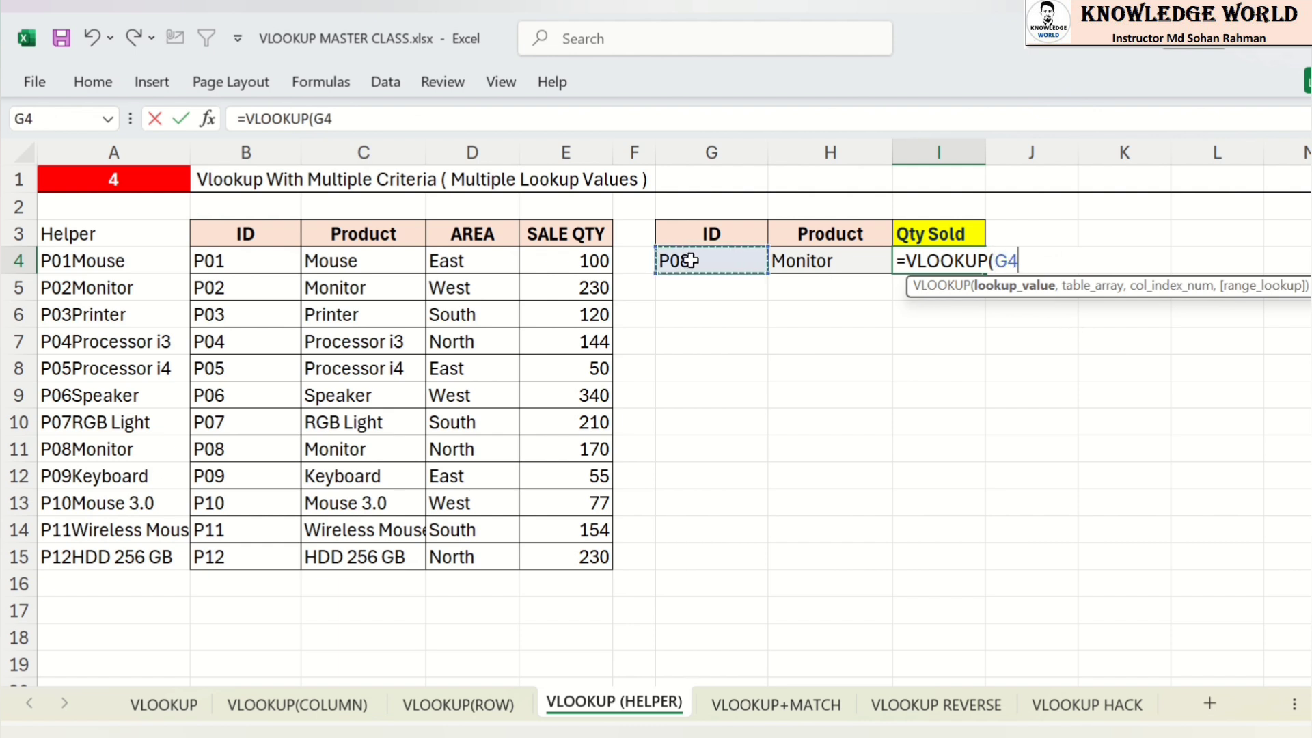
{"action": "type", "text": "&"}
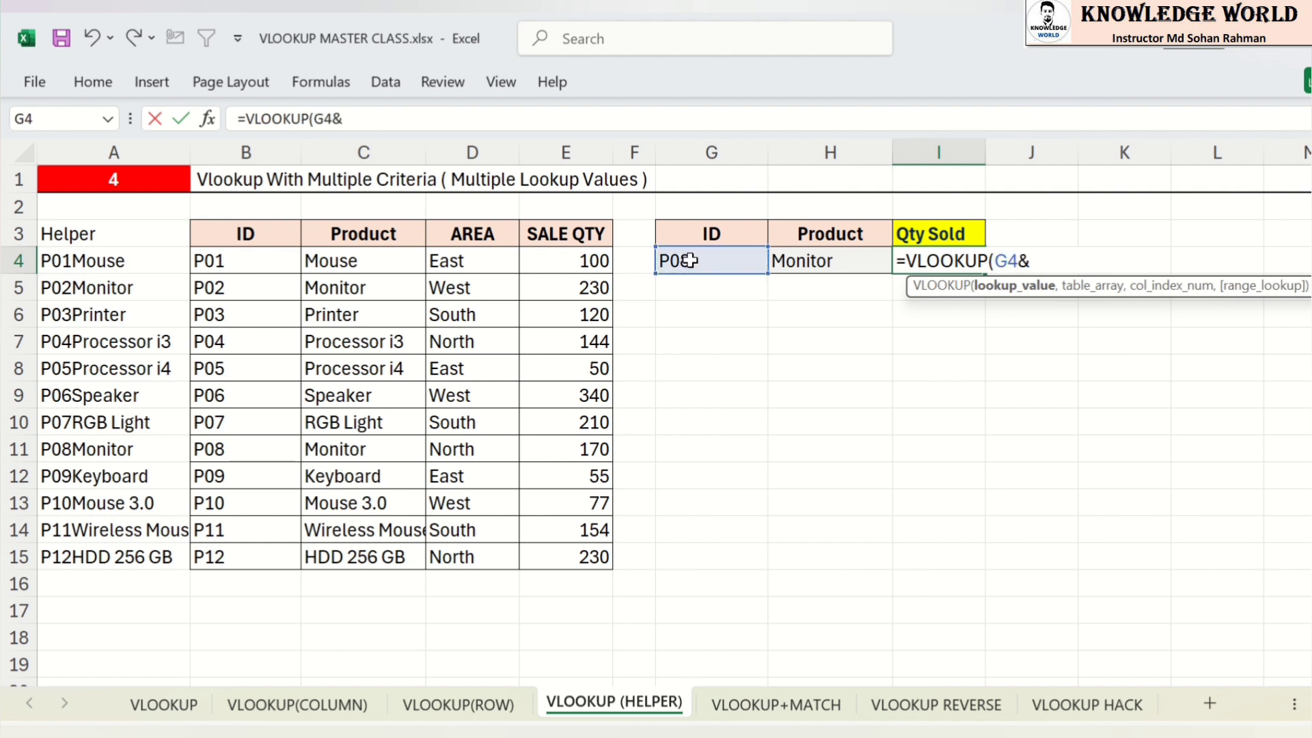
{"action": "left_click", "coordinate": [802, 261]}
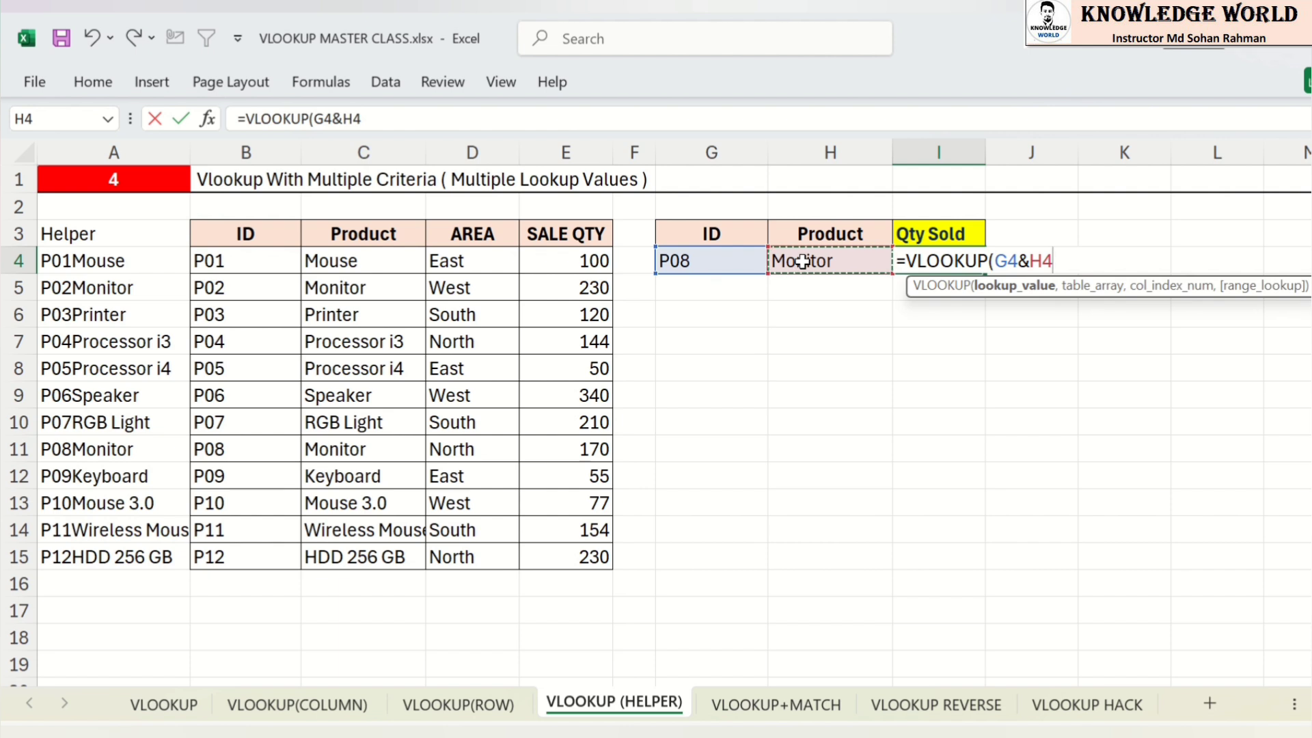
{"action": "type", "text": ","}
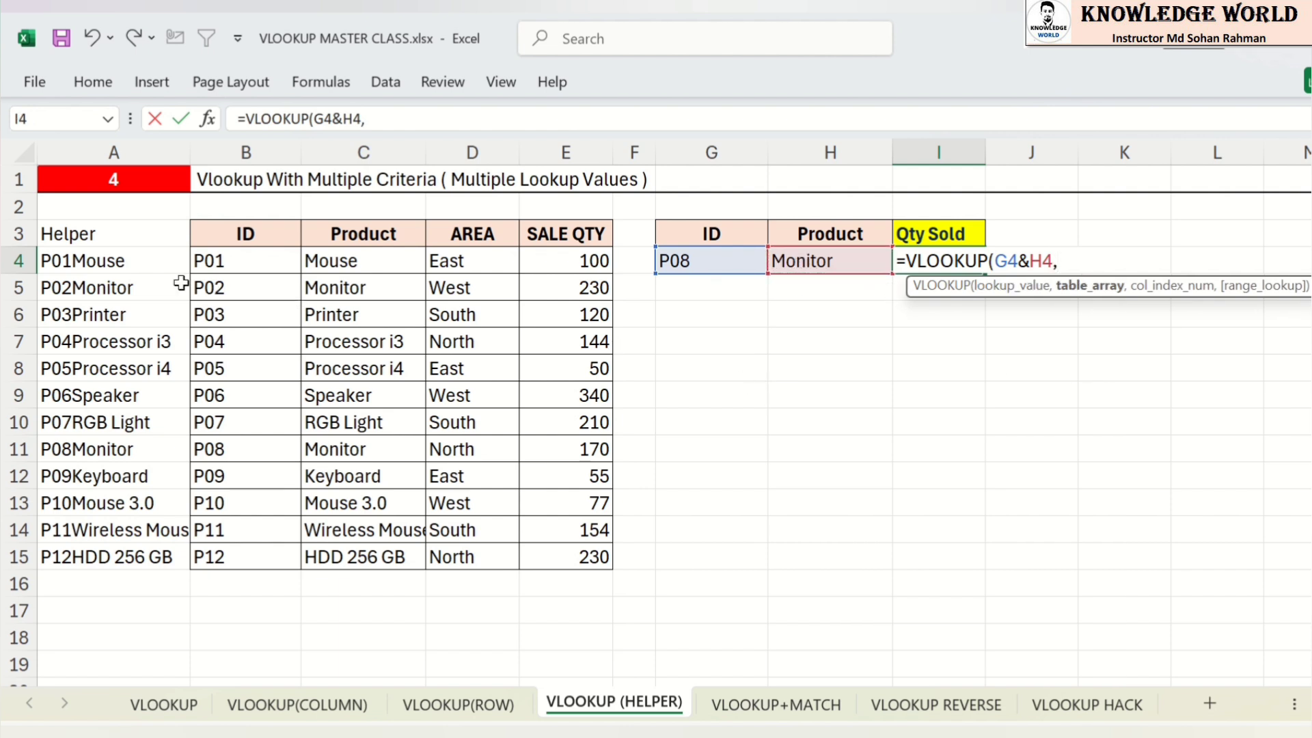
Step: Complete the I4 VLOOKUP with table array A4:E15, column index 5 and 0 for an exact match
{"action": "left_click_drag", "start_coordinate": [104, 260], "coordinate": [543, 553]}
{"action": "type", "text": ","}
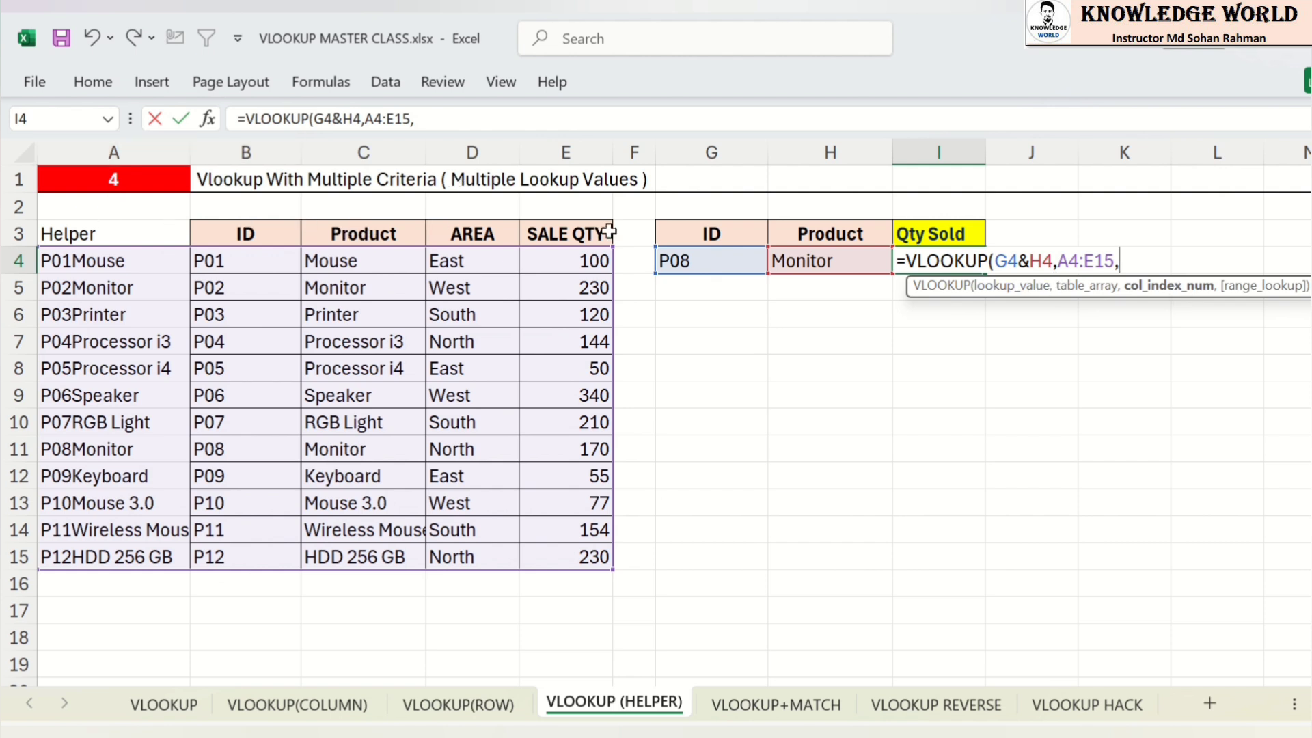
{"action": "type", "text": "5,"}
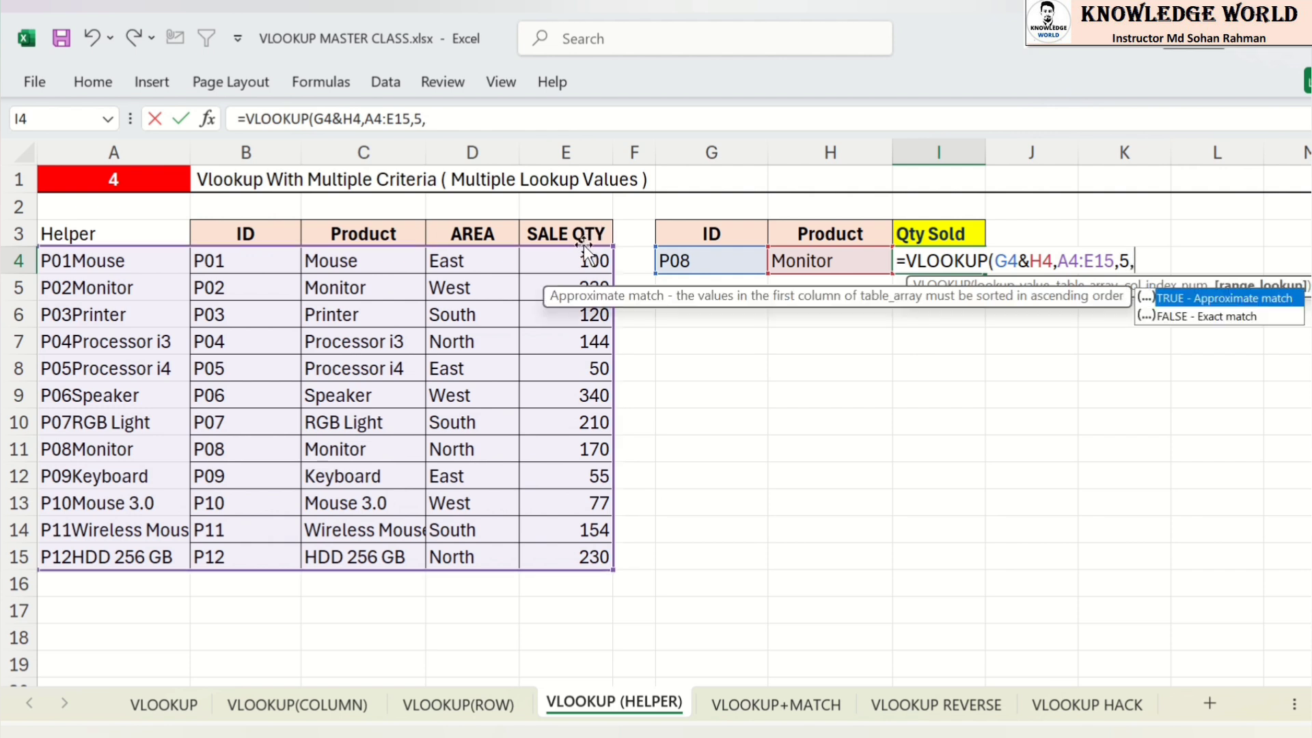
{"action": "key", "text": "Down"}
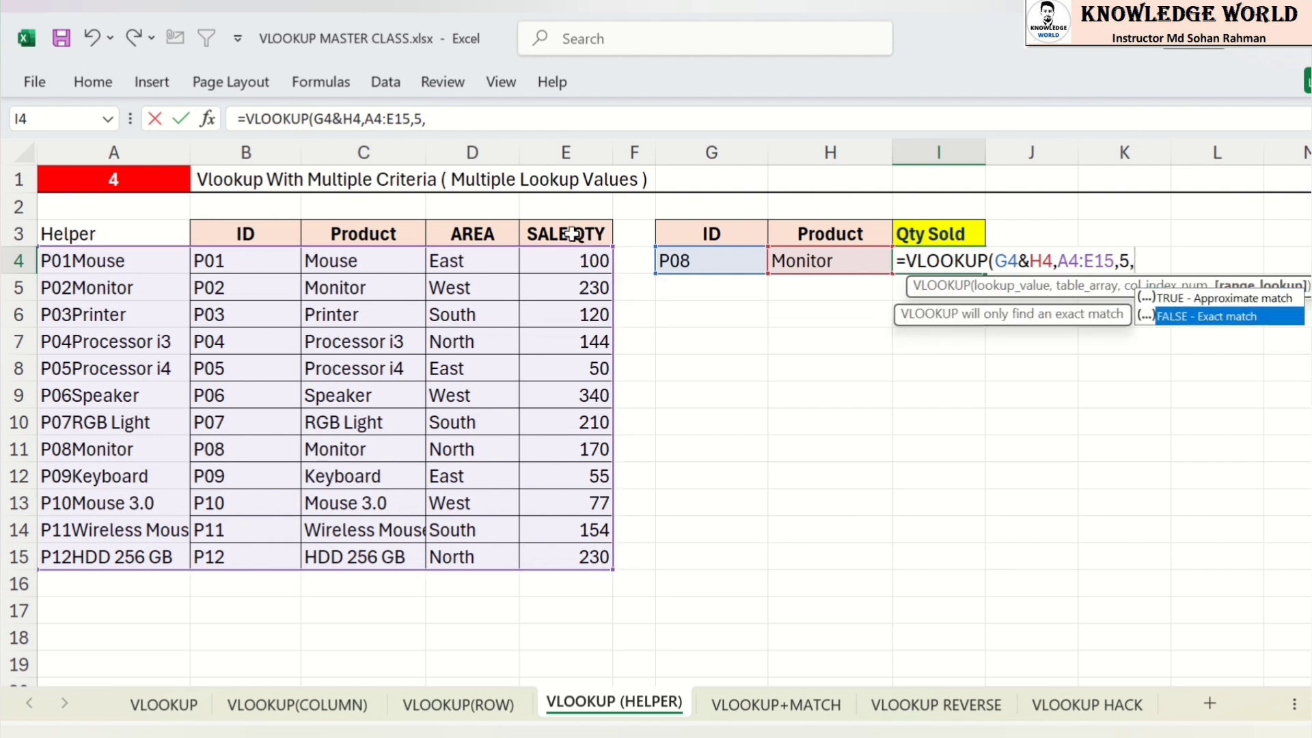
{"action": "type", "text": "0"}
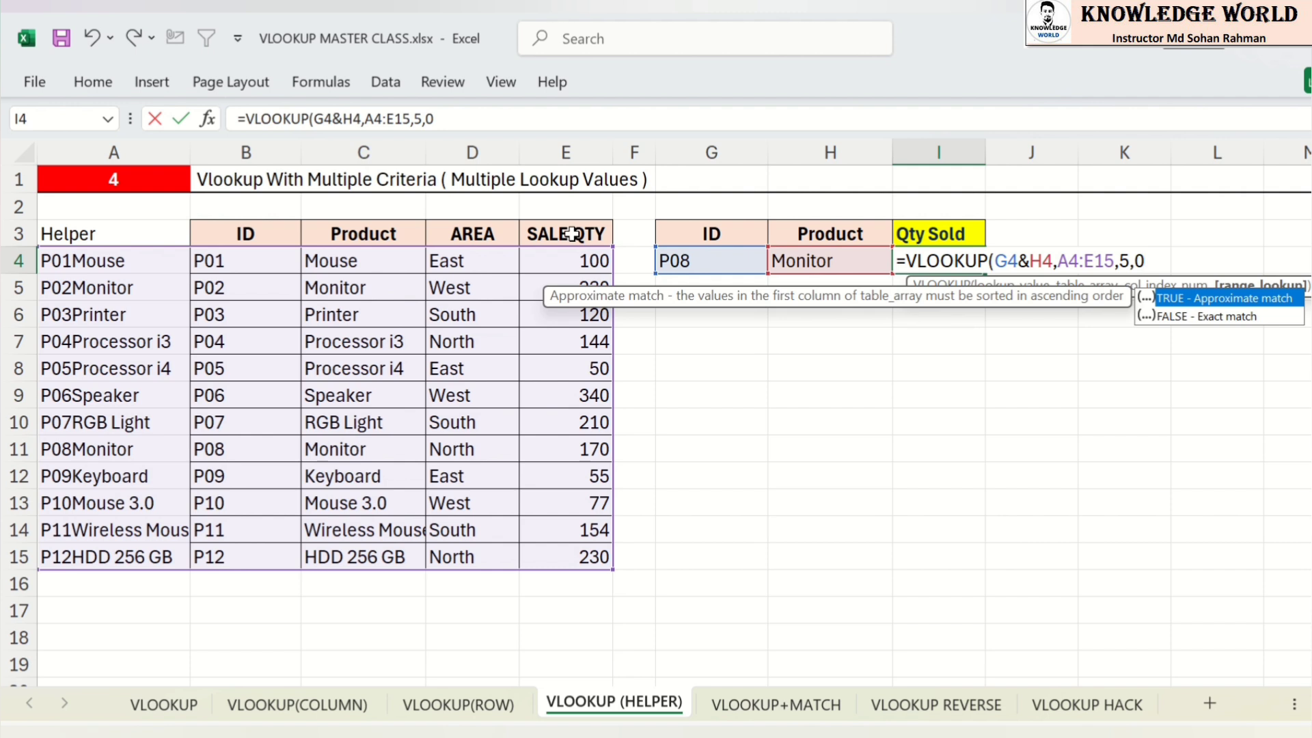
{"action": "type", "text": ")"}
{"action": "key", "text": "Return"}
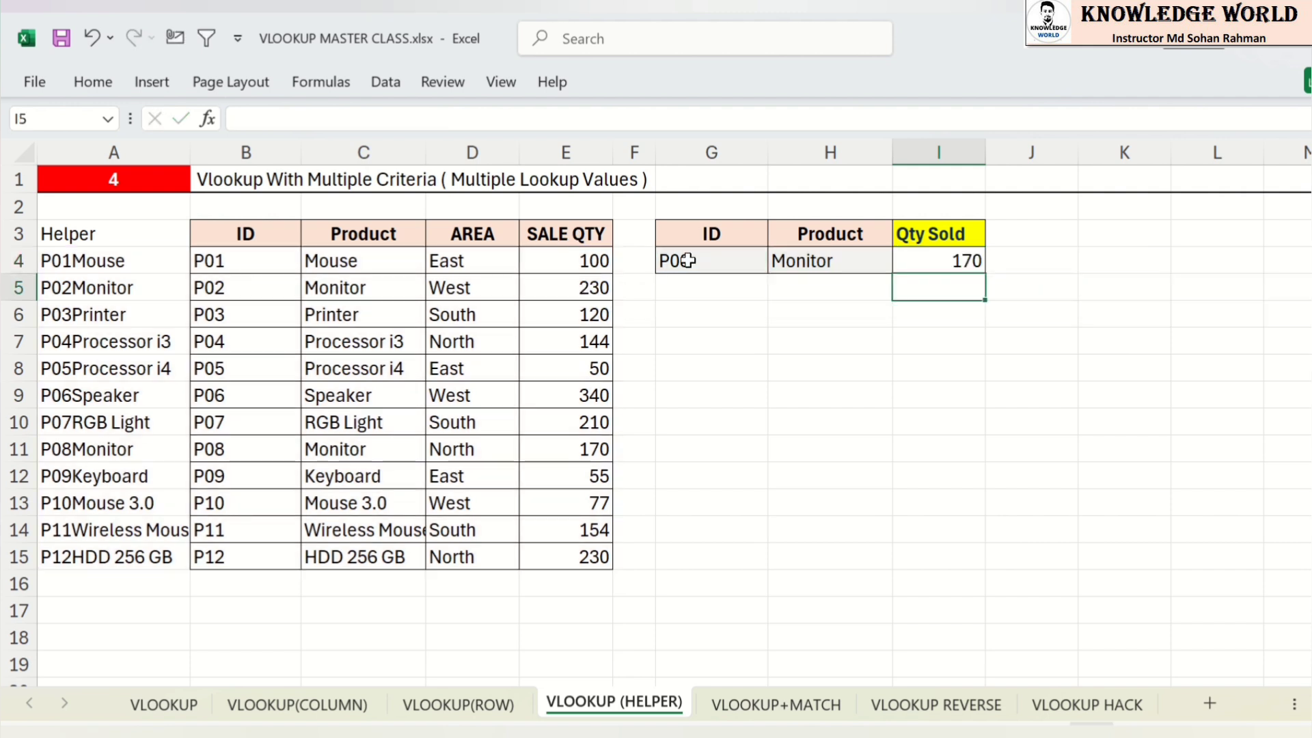
Step: Check the Qty Sold result by comparing the criteria in G4:H4 with the P08 Monitor row in B11:E11
{"action": "left_click_drag", "start_coordinate": [690, 260], "coordinate": [794, 261]}
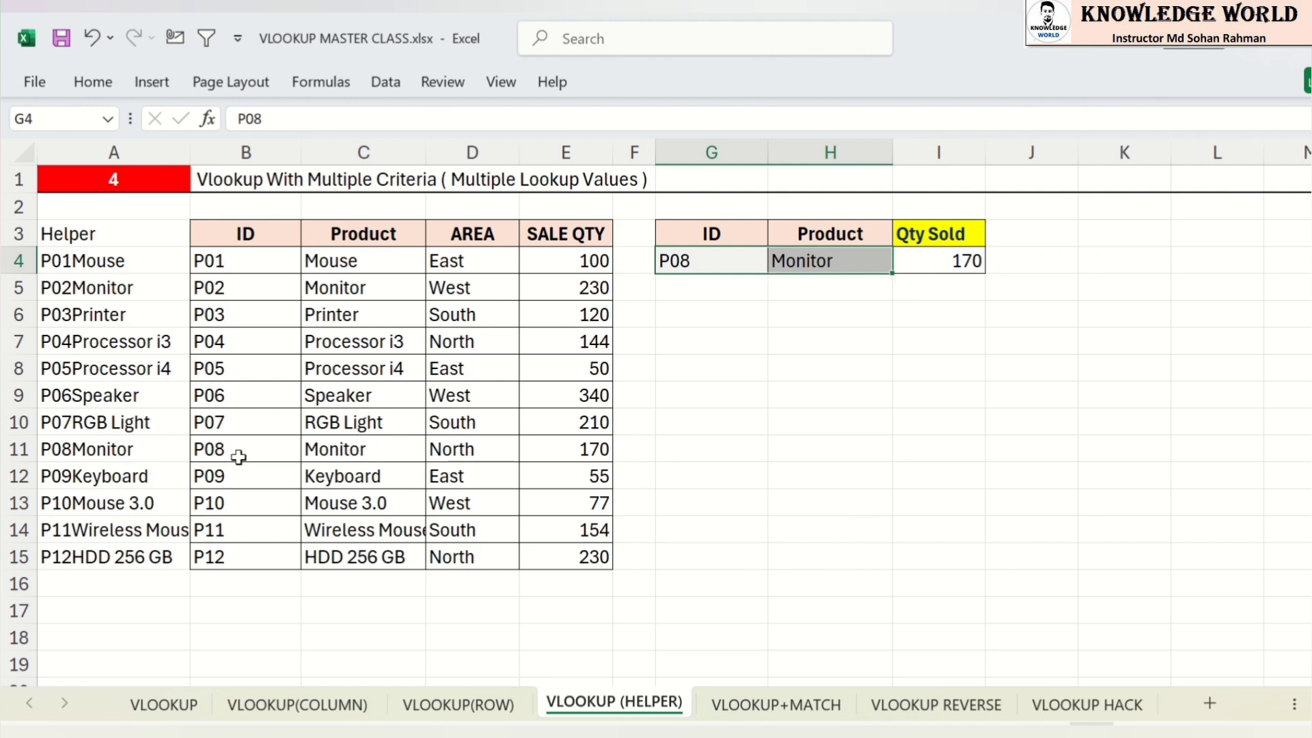
{"action": "left_click_drag", "start_coordinate": [238, 457], "coordinate": [535, 450]}
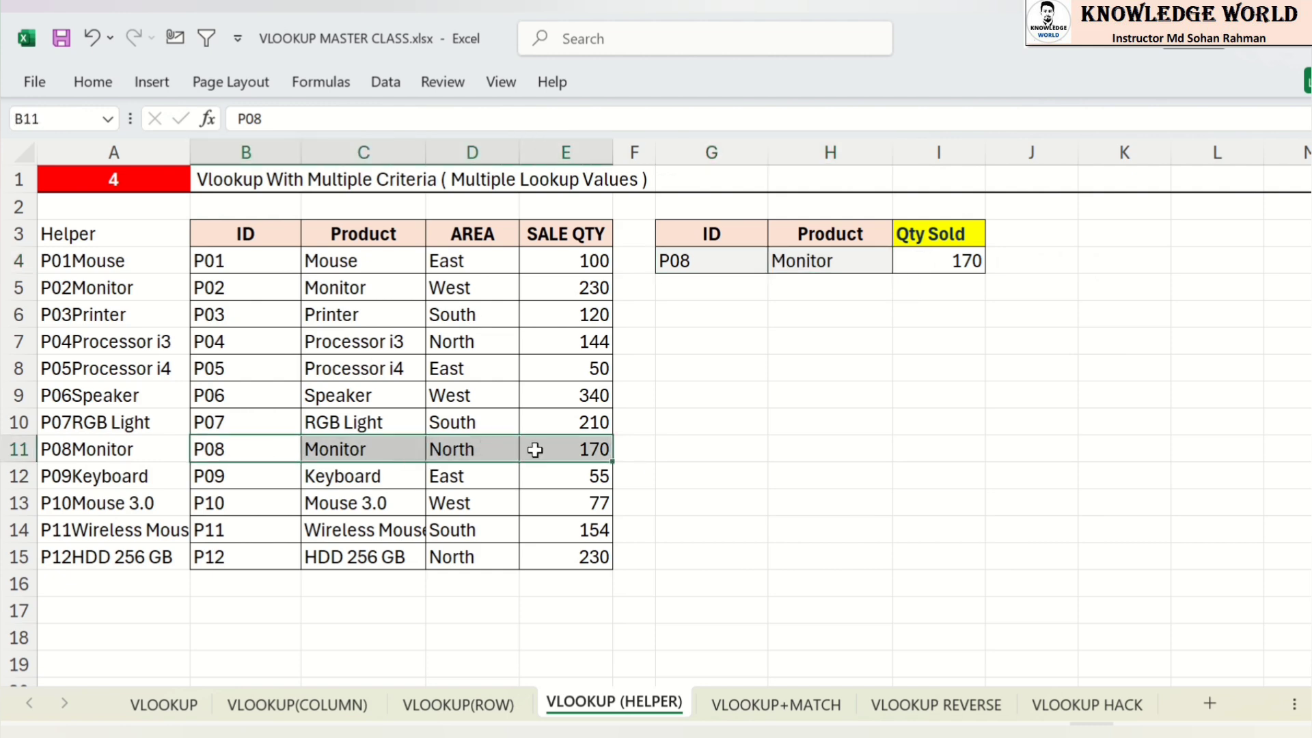
{"action": "left_click", "coordinate": [724, 451]}
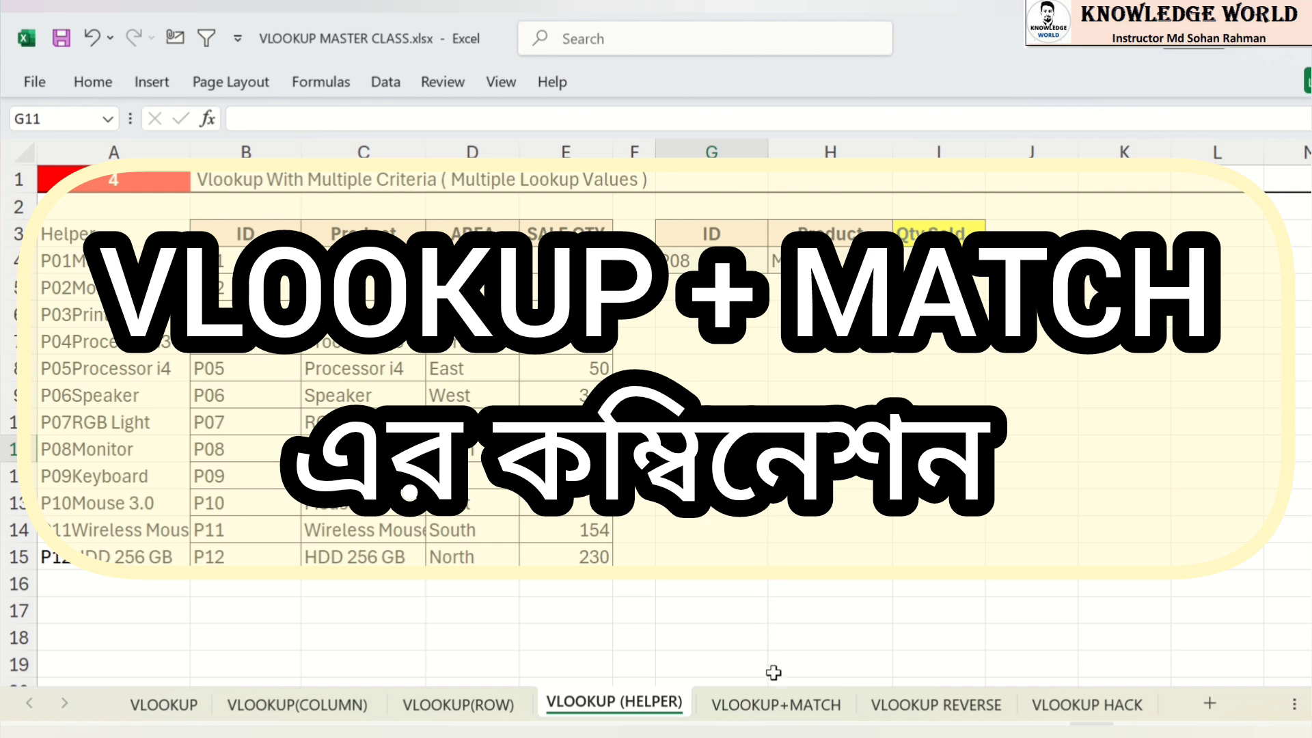
Step: Open the VLOOKUP+MATCH sheet and examine the data table B3:G15, its ID column and its header row
{"action": "left_click", "coordinate": [776, 704]}
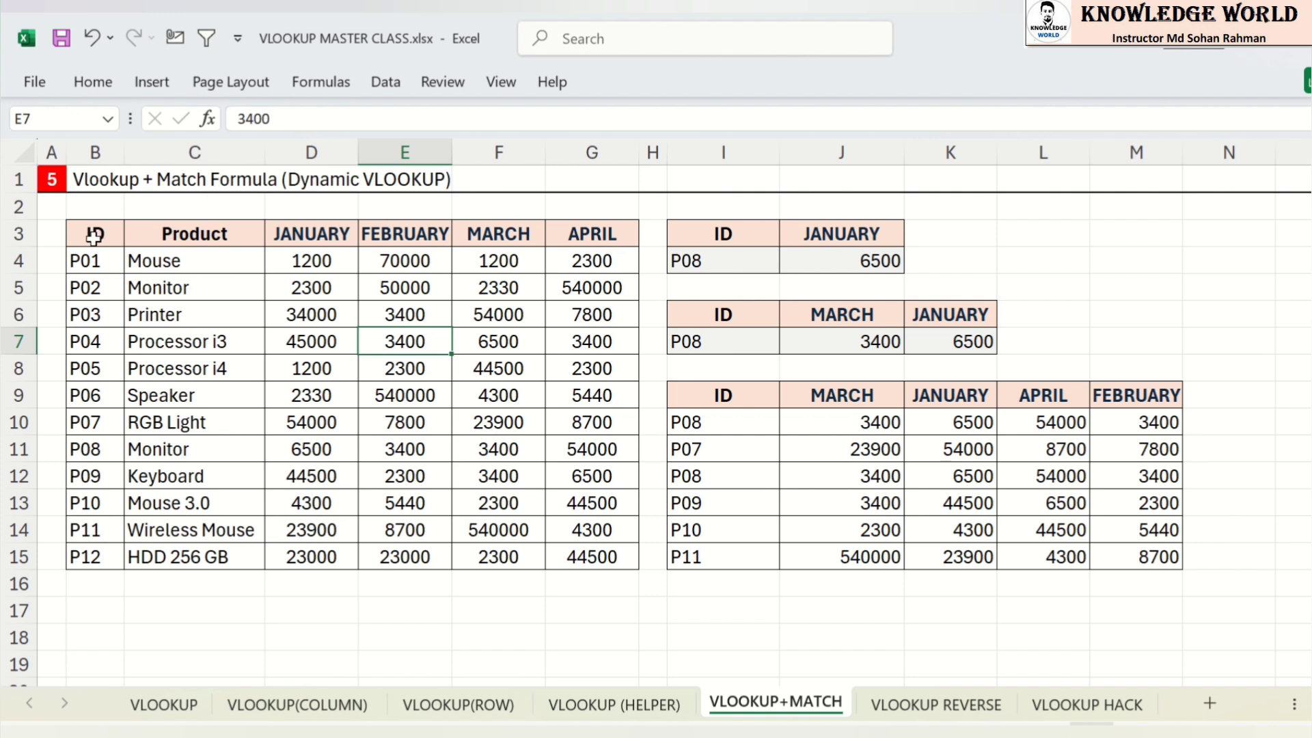
{"action": "left_click_drag", "start_coordinate": [94, 236], "coordinate": [569, 551]}
{"action": "left_click", "coordinate": [341, 319]}
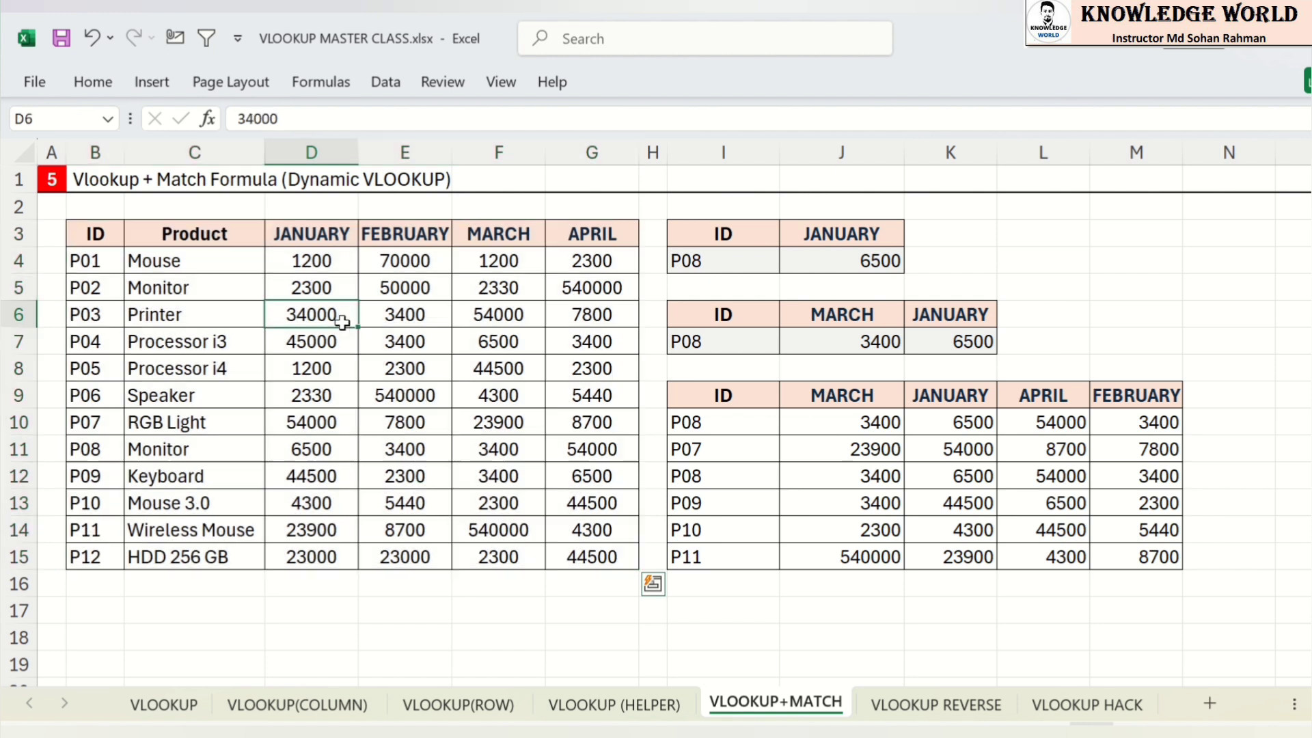
{"action": "left_click_drag", "start_coordinate": [96, 235], "coordinate": [90, 554]}
{"action": "left_click_drag", "start_coordinate": [92, 227], "coordinate": [567, 224]}
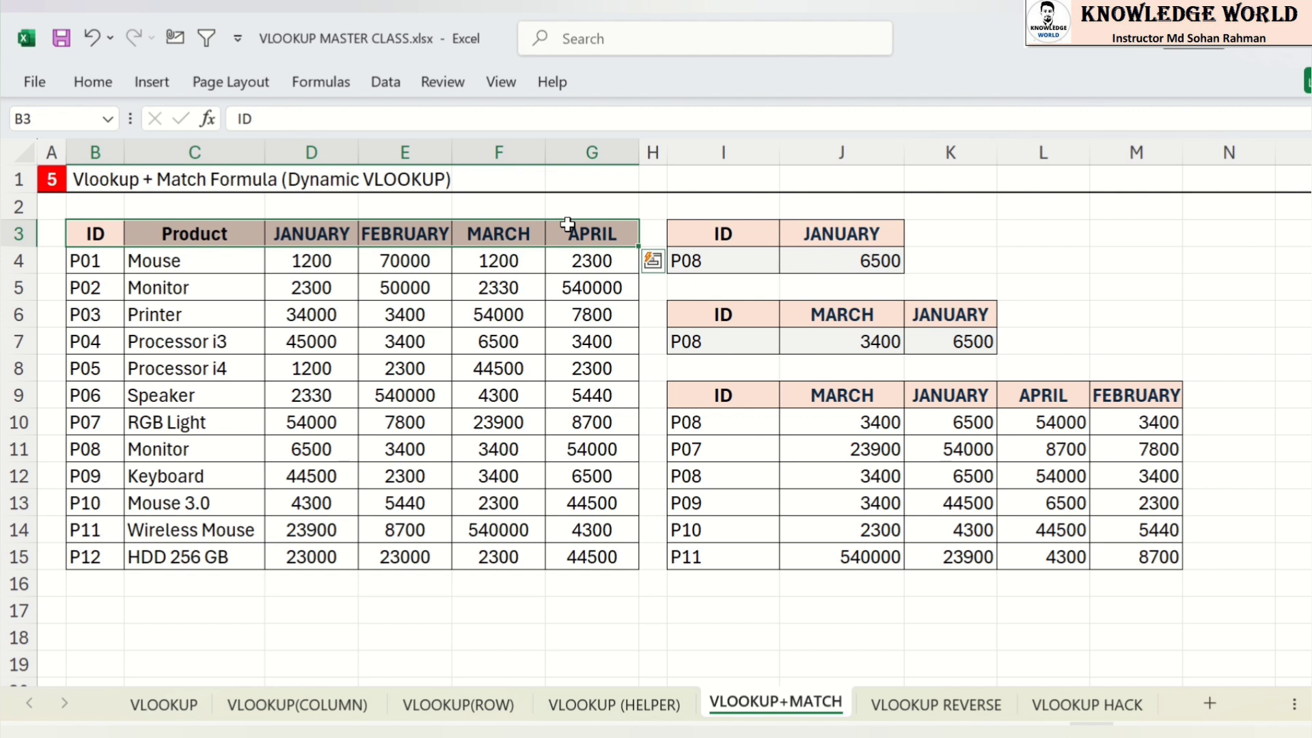
{"action": "left_click", "coordinate": [95, 151]}
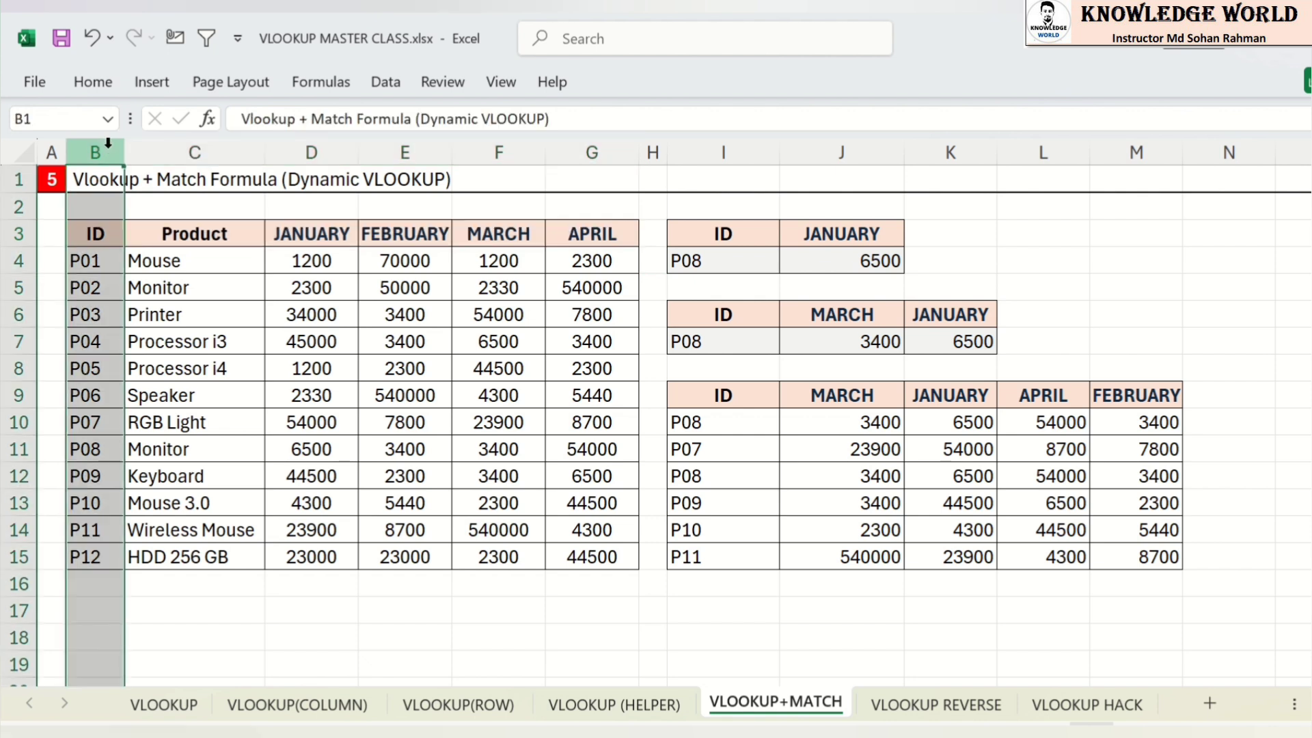
{"action": "left_click", "coordinate": [15, 232]}
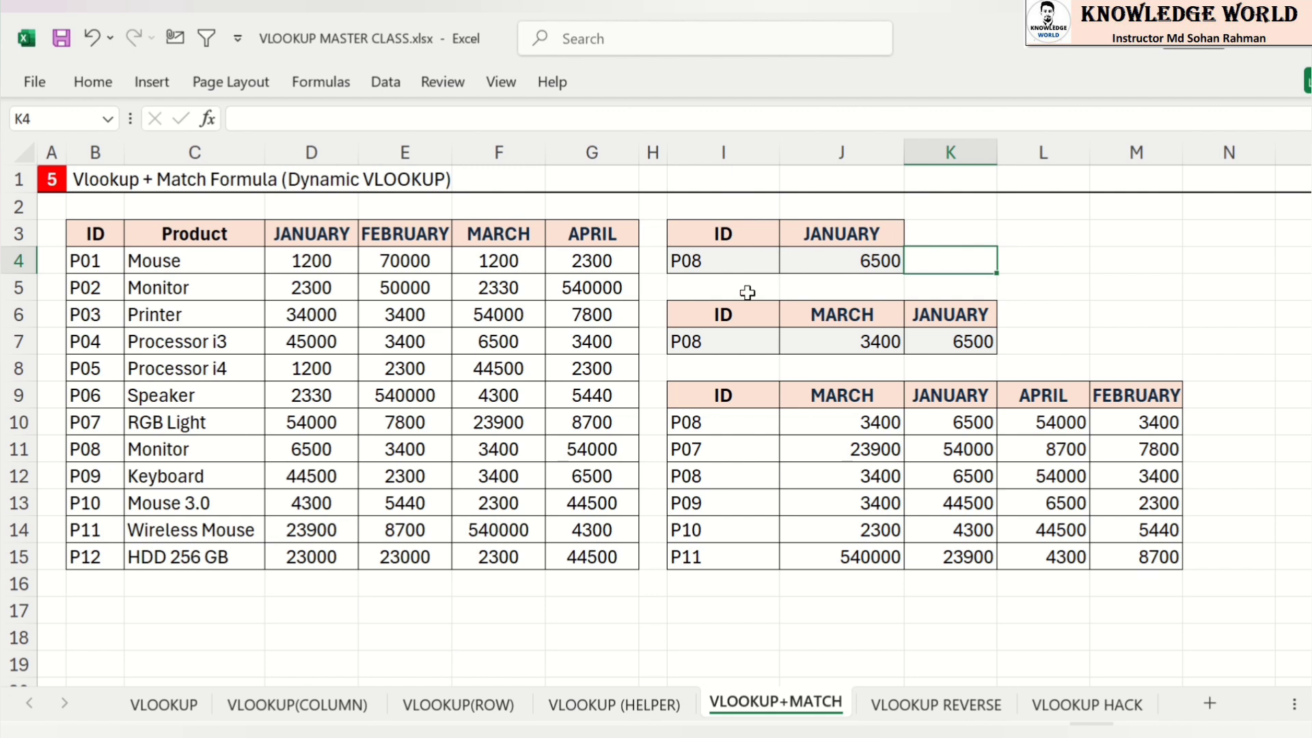
Step: Clear the existing formula in J4 and start a new VLOOKUP with the ID in I4 as lookup value
{"action": "left_click", "coordinate": [866, 267]}
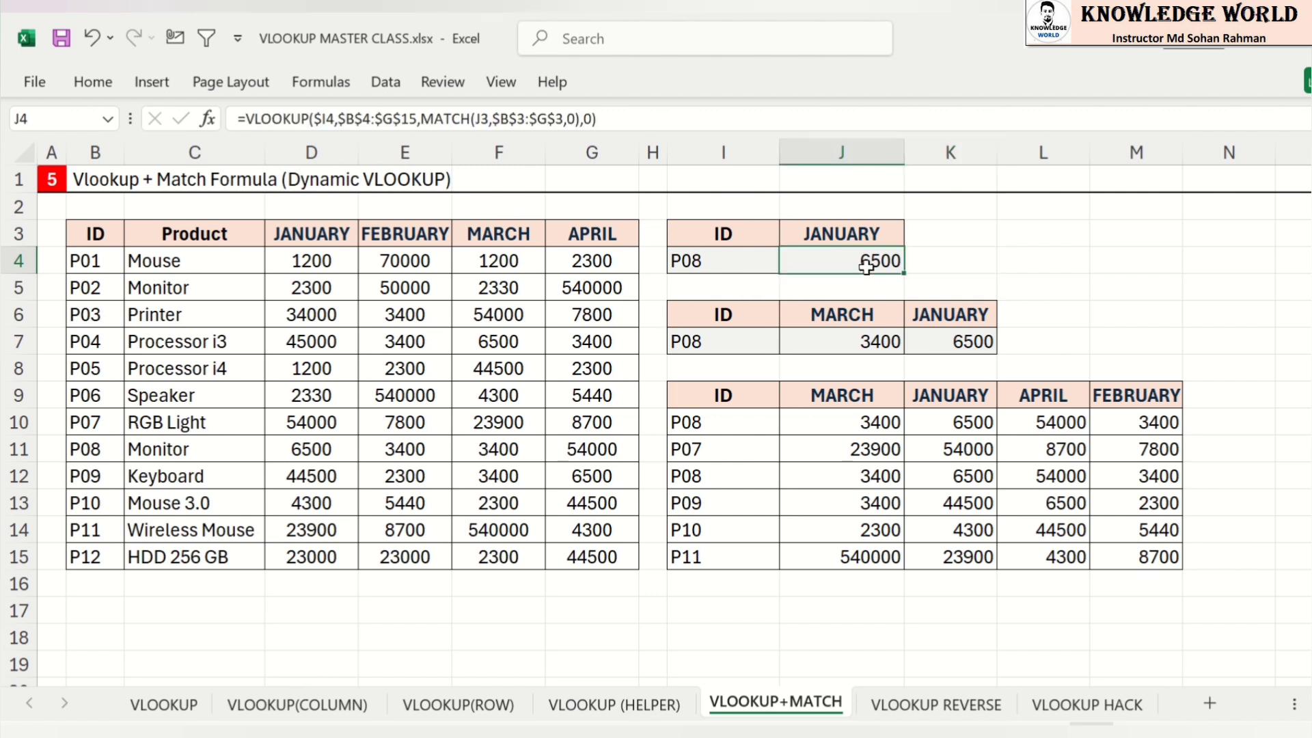
{"action": "double_click", "coordinate": [866, 267]}
{"action": "key", "text": "Escape"}
{"action": "key", "text": "Delete"}
{"action": "type", "text": "=vl"}
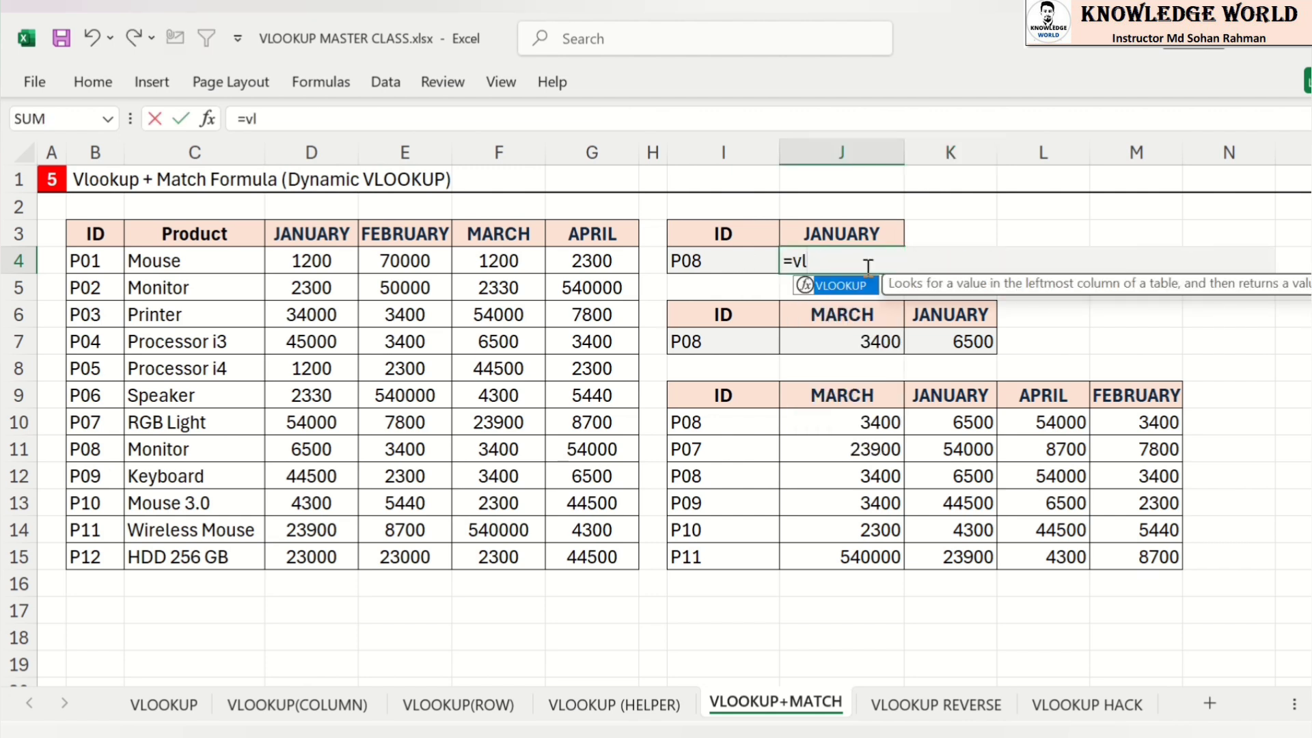
{"action": "key", "text": "Tab"}
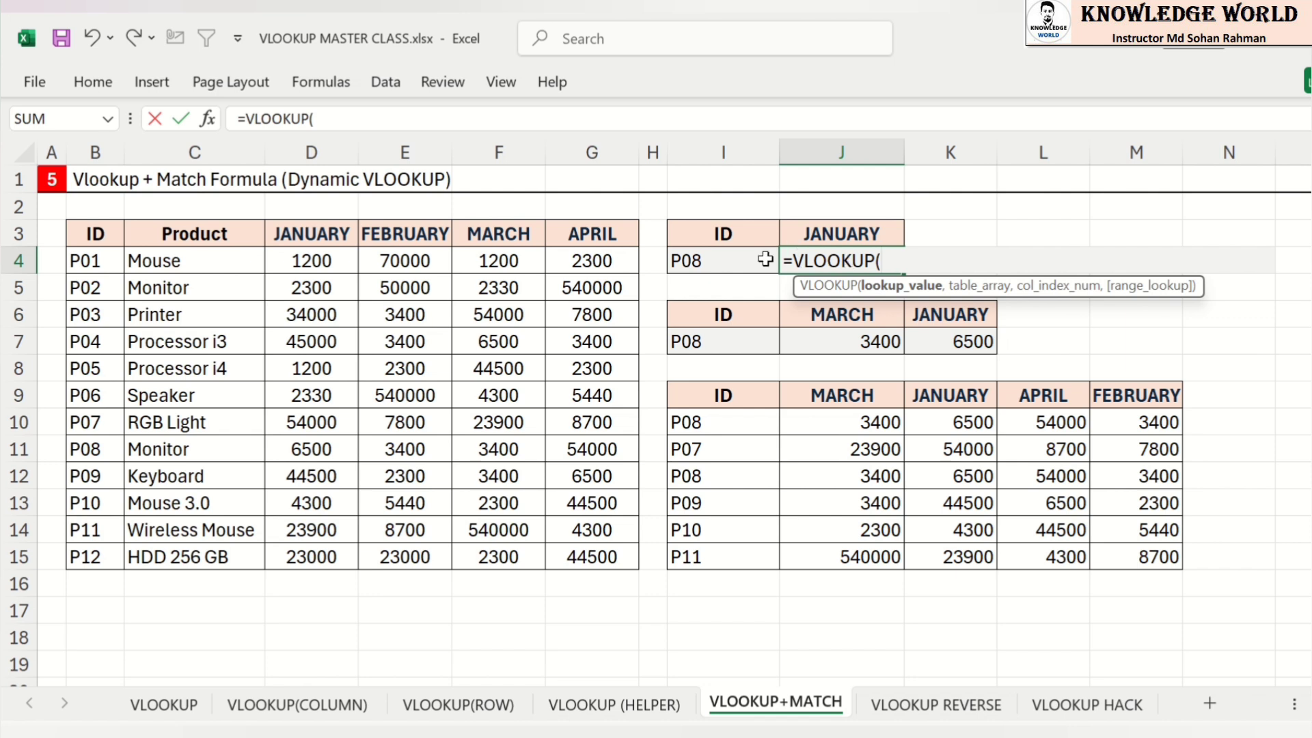
{"action": "left_click", "coordinate": [736, 262]}
{"action": "type", "text": ","}
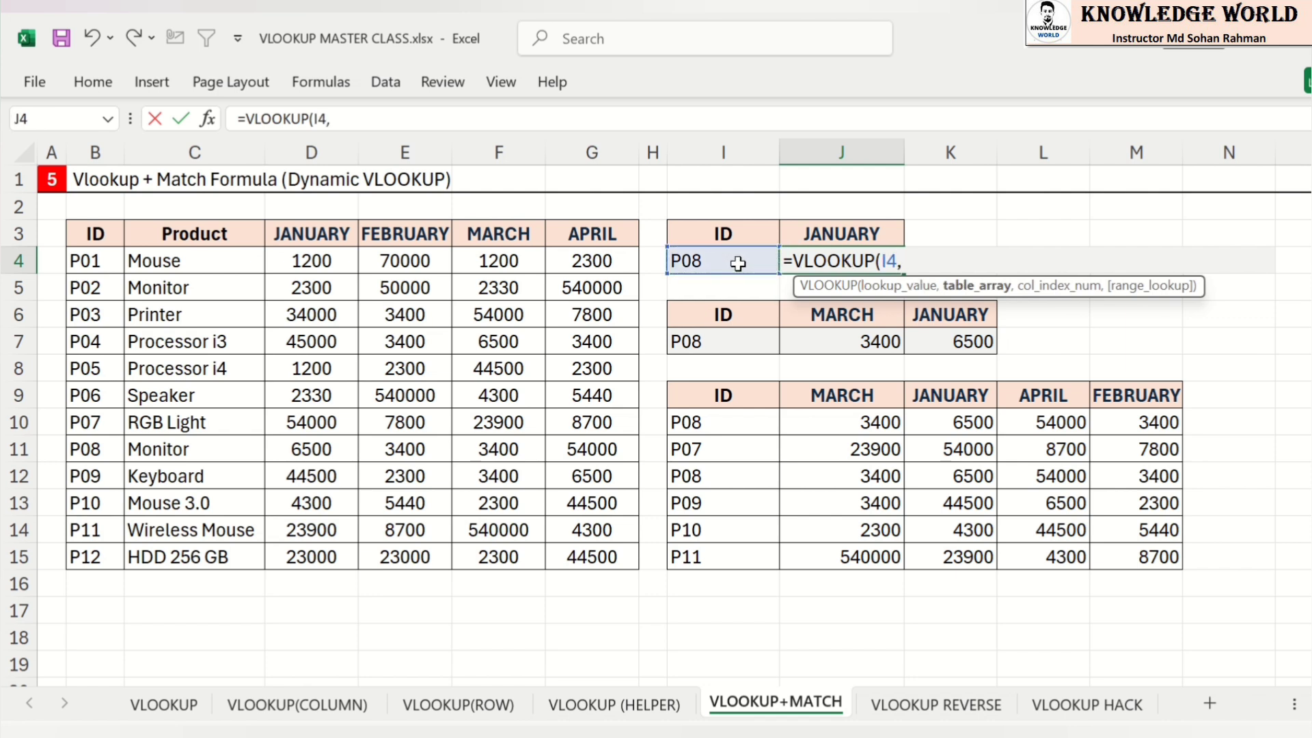
Step: Set the J4 VLOOKUP's table array to the data range B4:G15
{"action": "left_click_drag", "start_coordinate": [95, 261], "coordinate": [311, 557]}
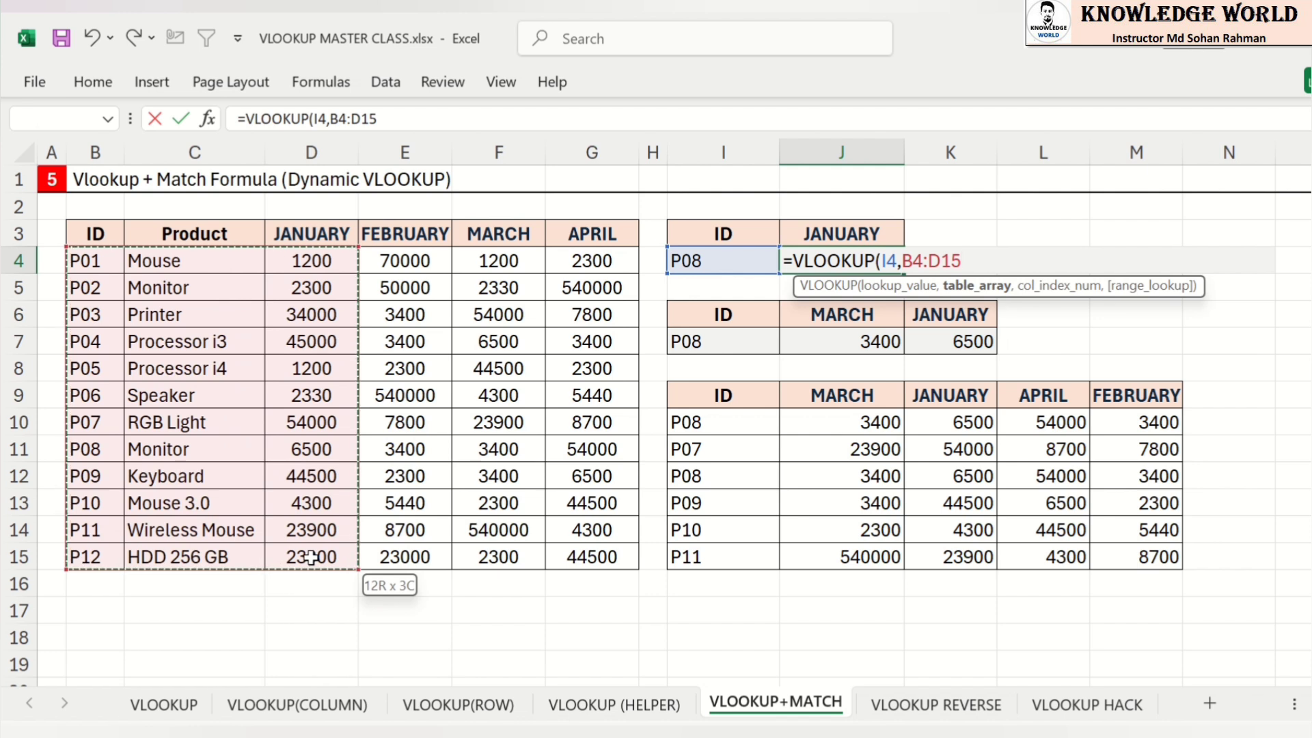
{"action": "left_click_drag", "start_coordinate": [391, 531], "coordinate": [620, 560]}
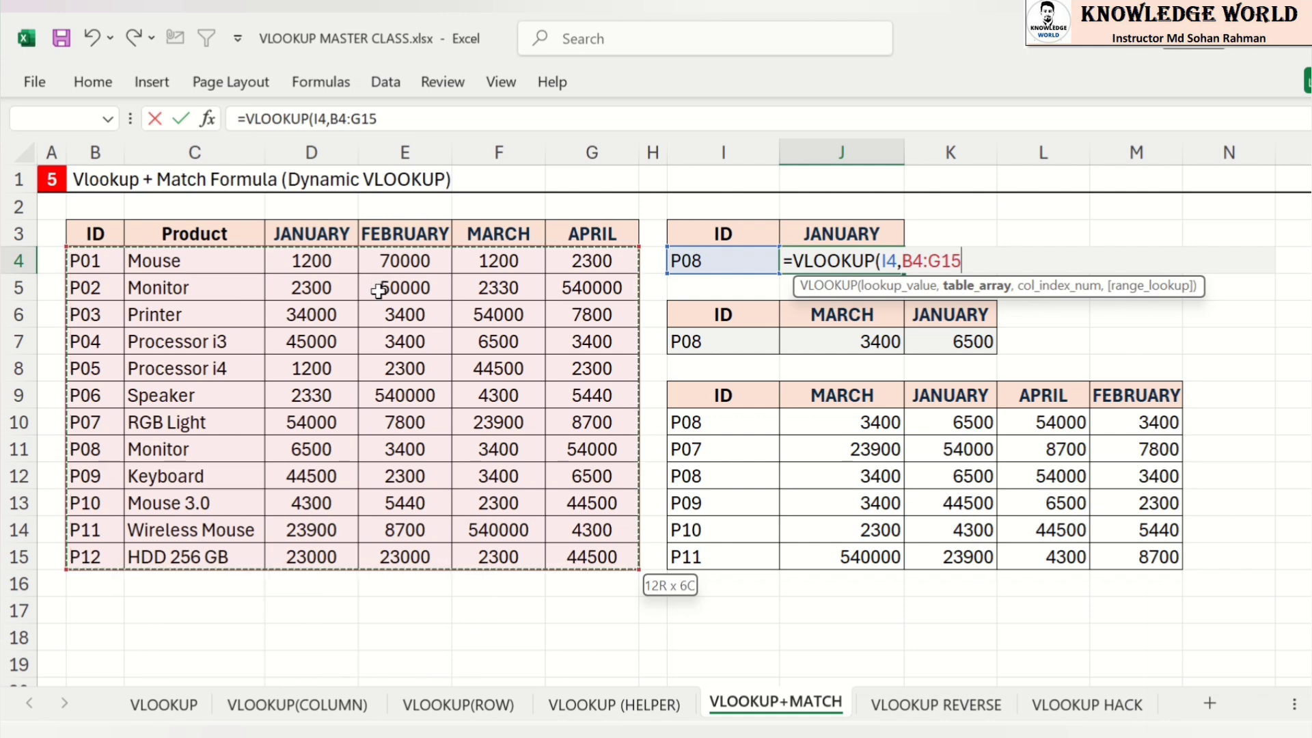
{"action": "type", "text": ","}
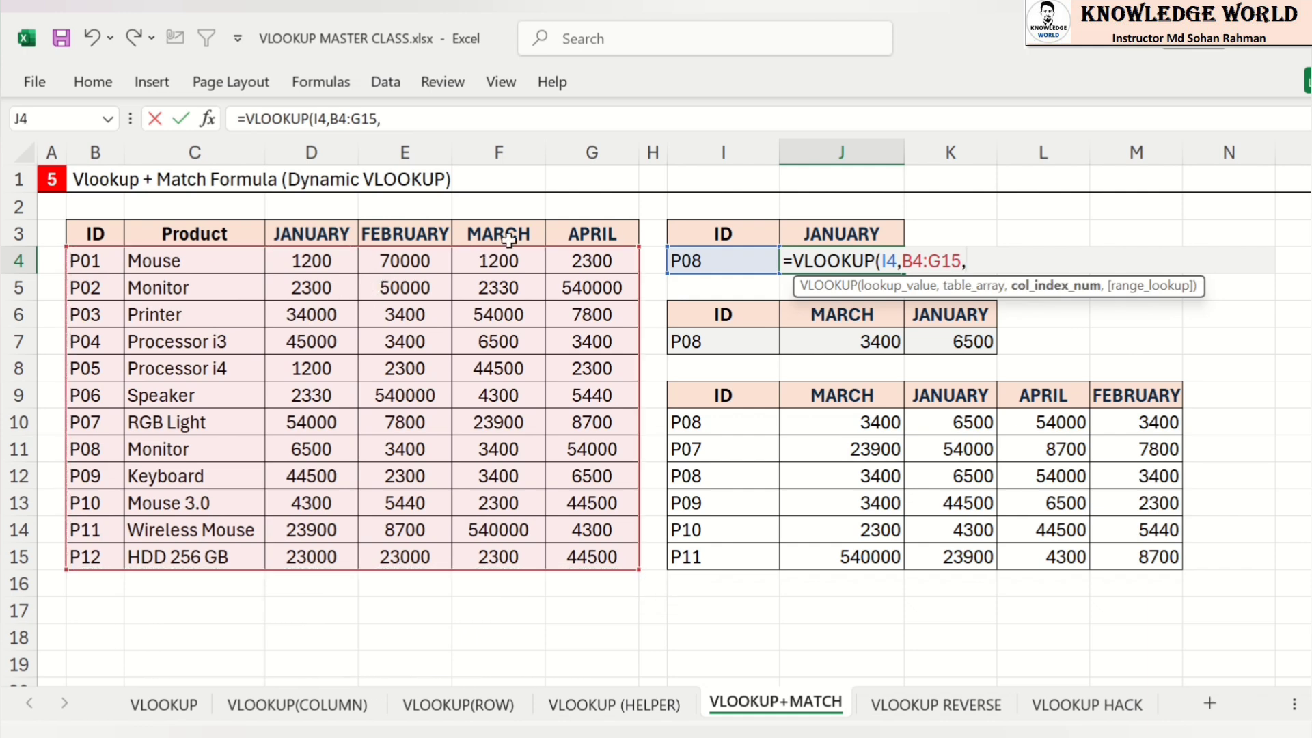
Step: Nest MATCH(J3,B3:G3,0) as the column index so the month header determines the returned column
{"action": "type", "text": "mat"}
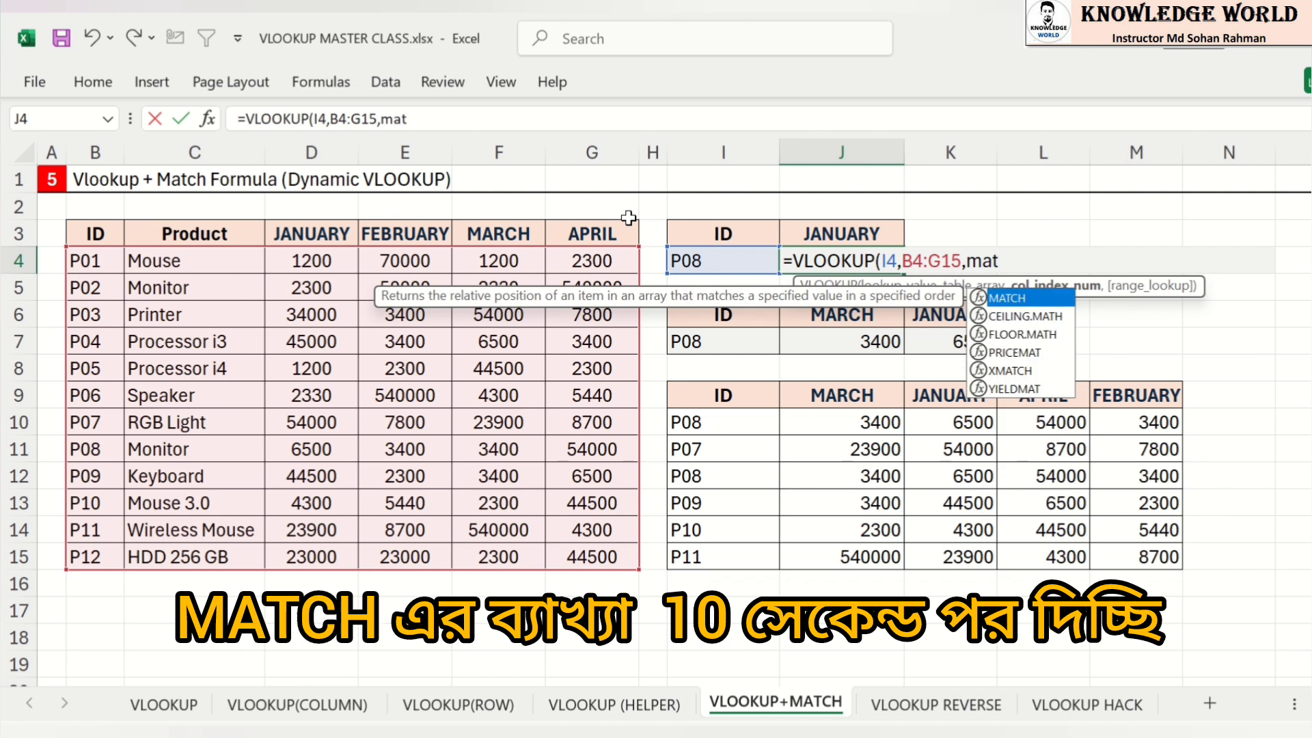
{"action": "key", "text": "Tab"}
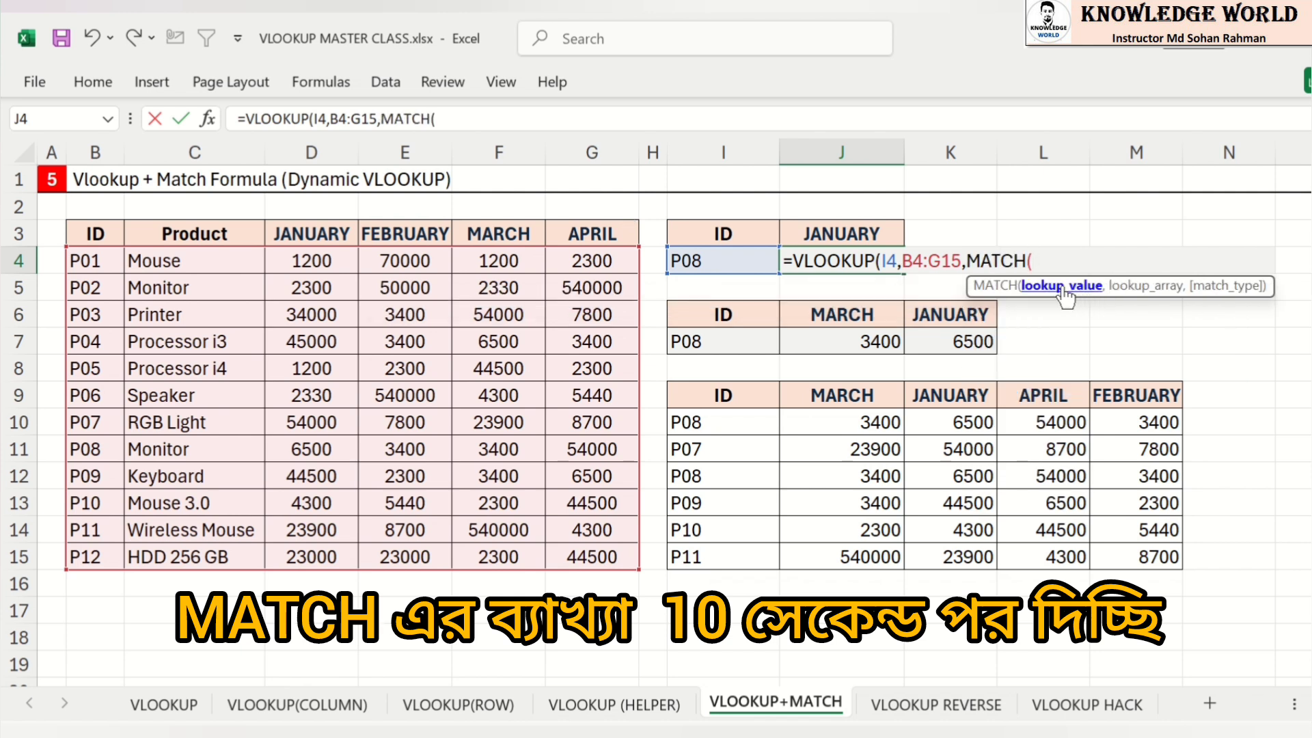
{"action": "left_click", "coordinate": [842, 237]}
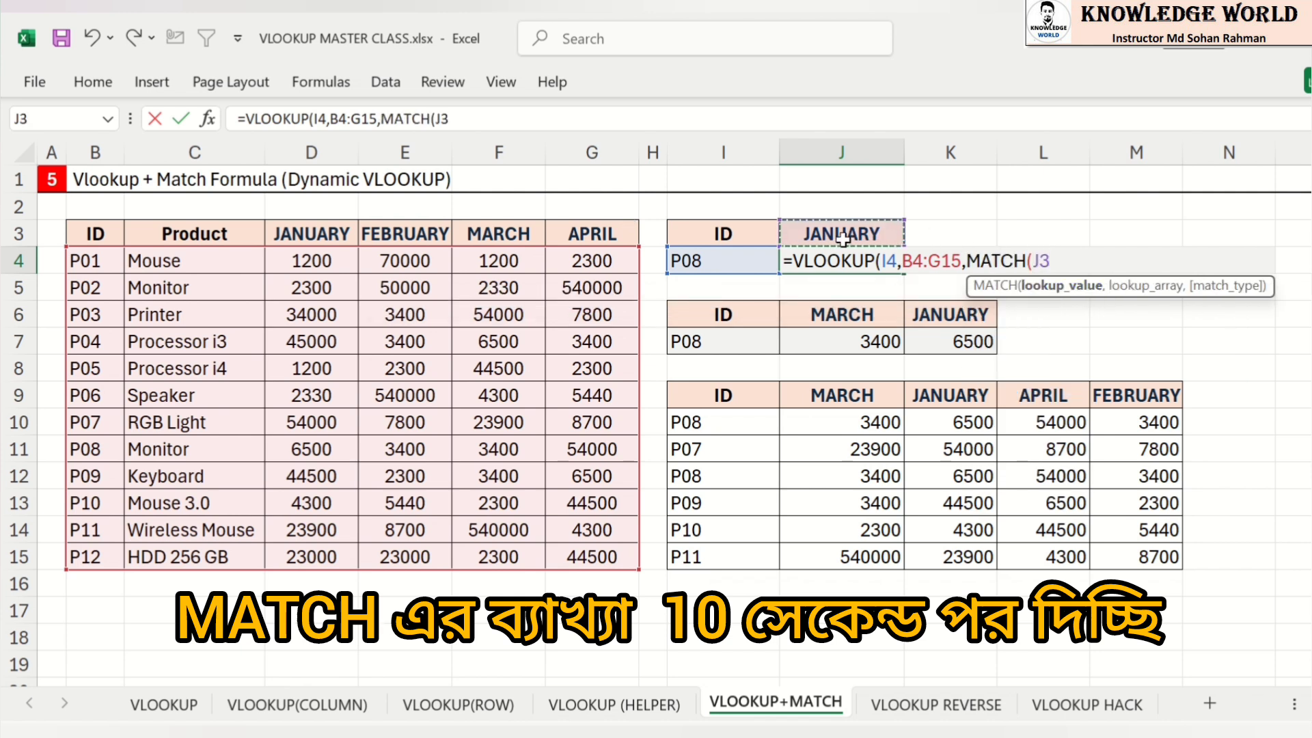
{"action": "type", "text": ","}
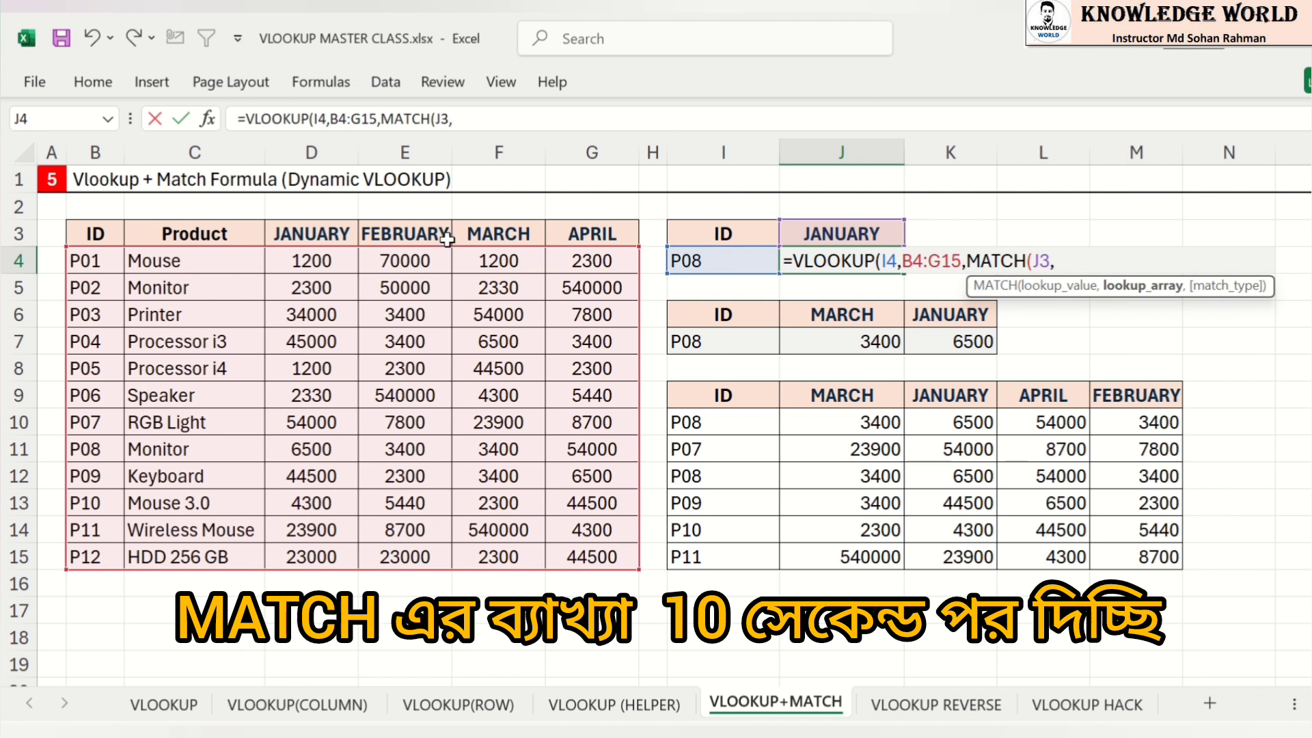
{"action": "left_click_drag", "start_coordinate": [96, 230], "coordinate": [576, 234]}
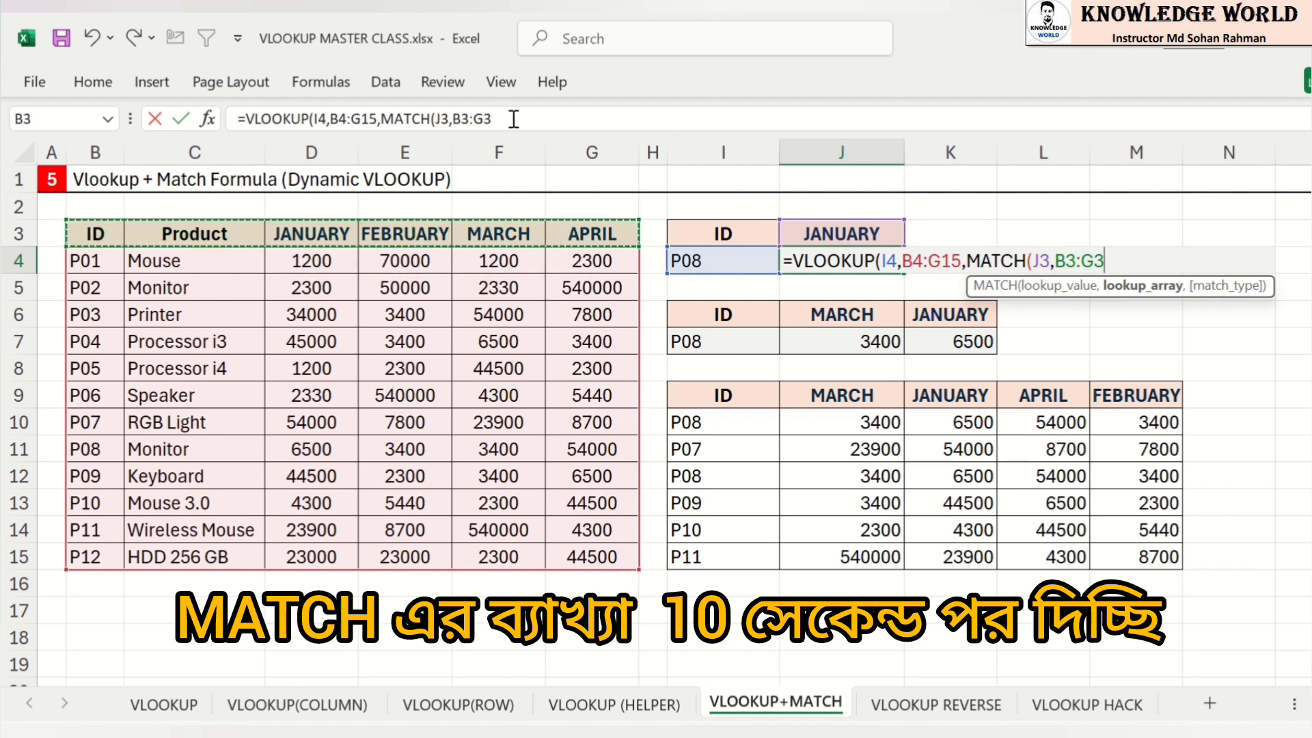
{"action": "left_click", "coordinate": [518, 120]}
{"action": "type", "text": ","}
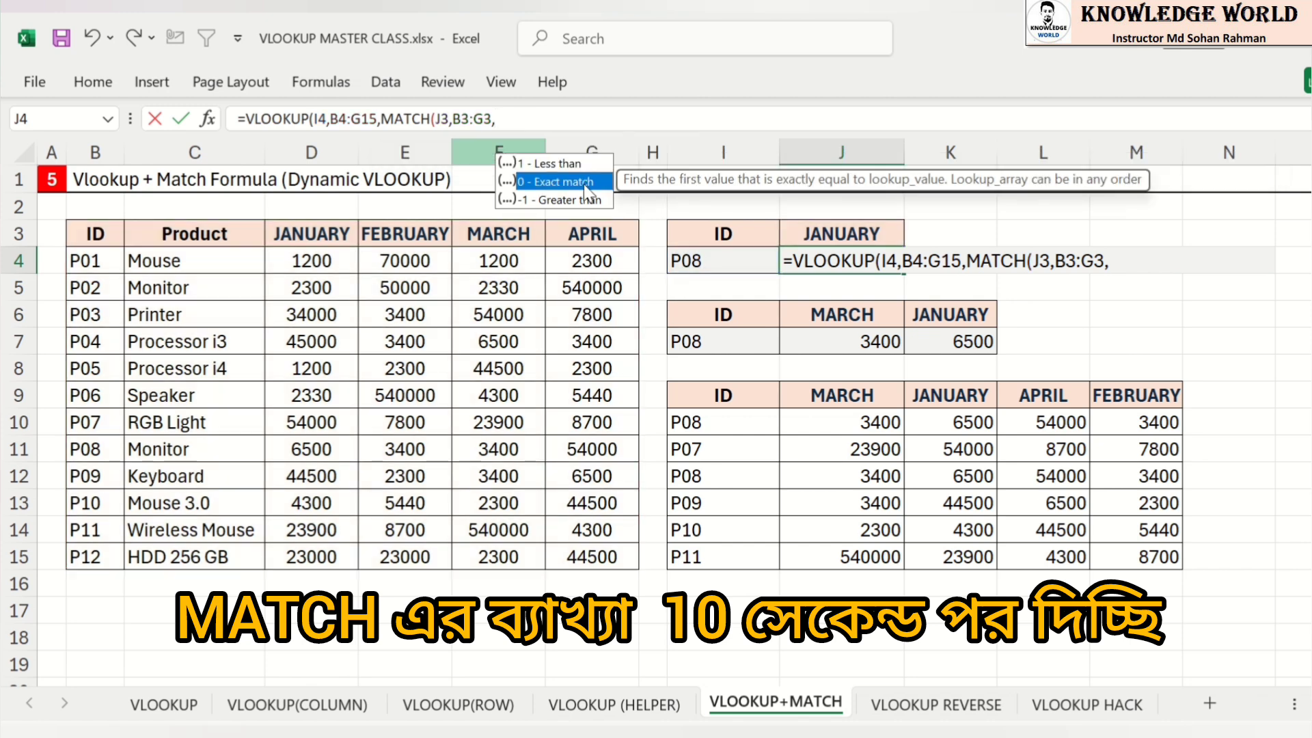
{"action": "left_click", "coordinate": [557, 114]}
{"action": "type", "text": "0)"}
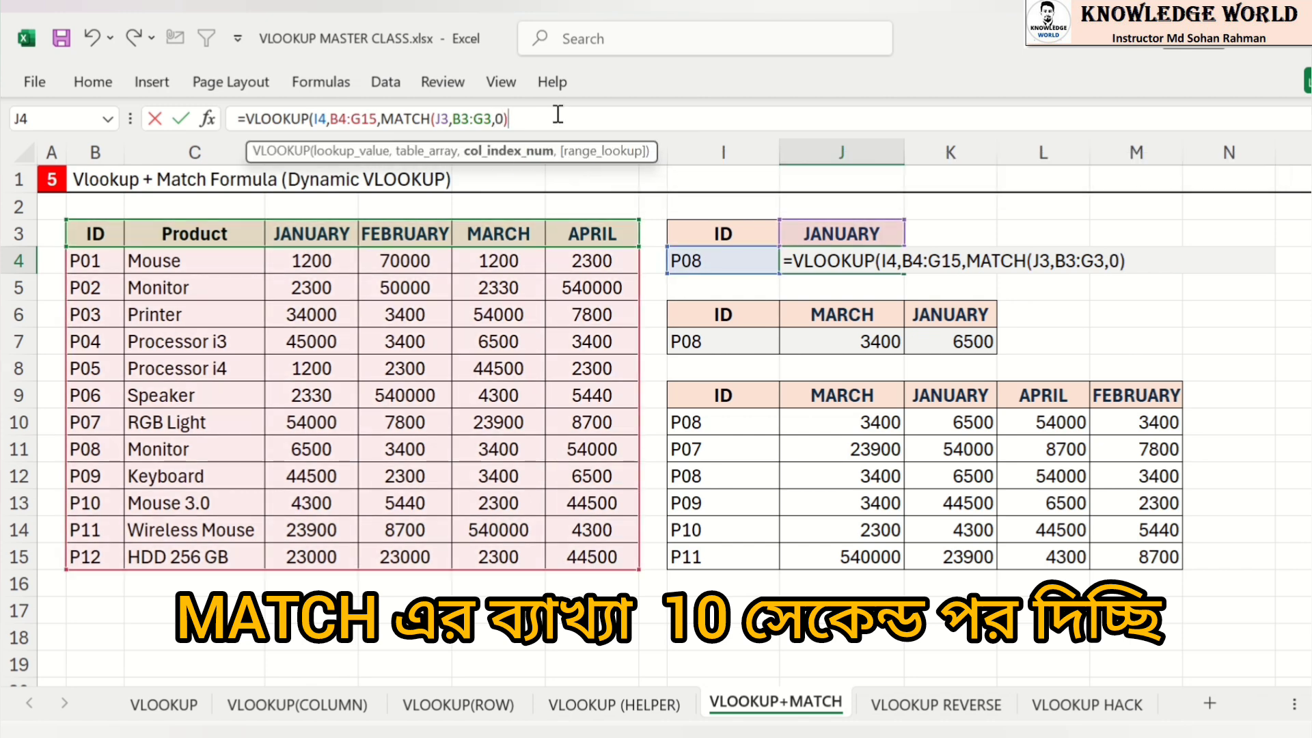
Step: Complete the J4 VLOOKUP with 0 for an exact match and check its result against the P08 row in B11:D11
{"action": "type", "text": ","}
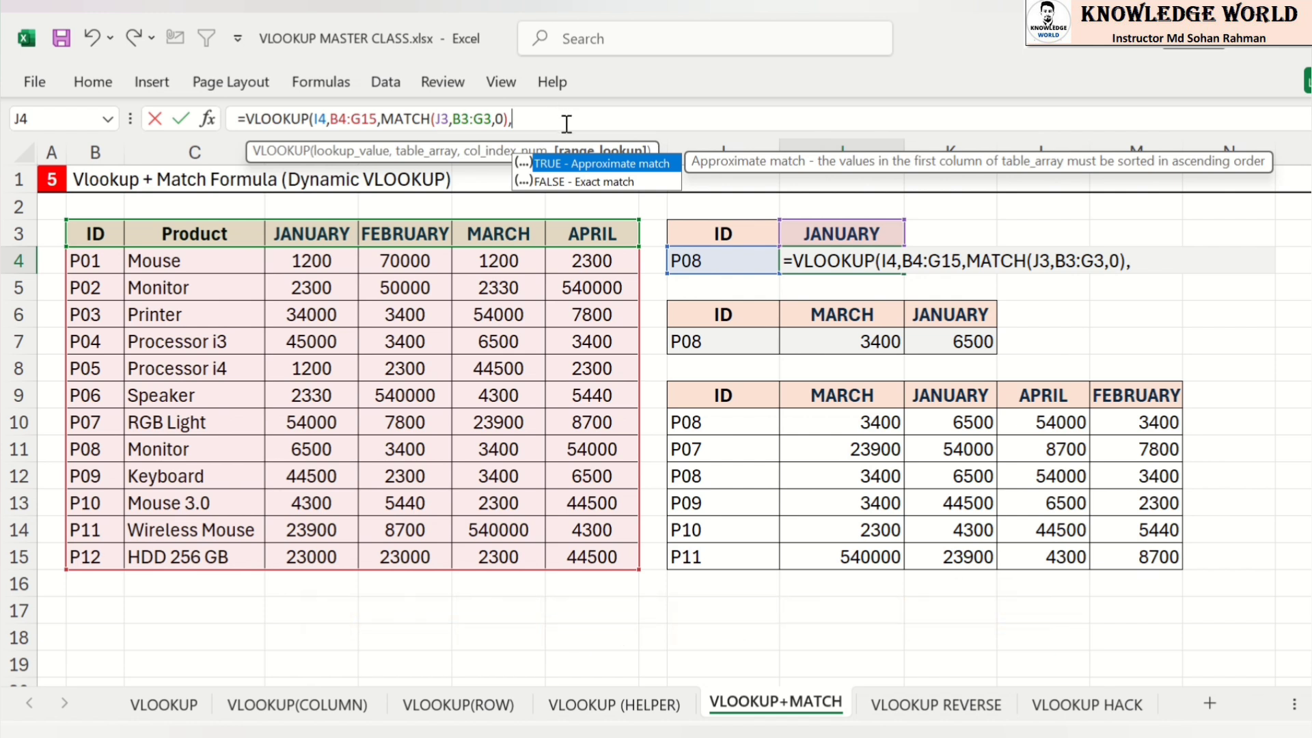
{"action": "type", "text": "0)"}
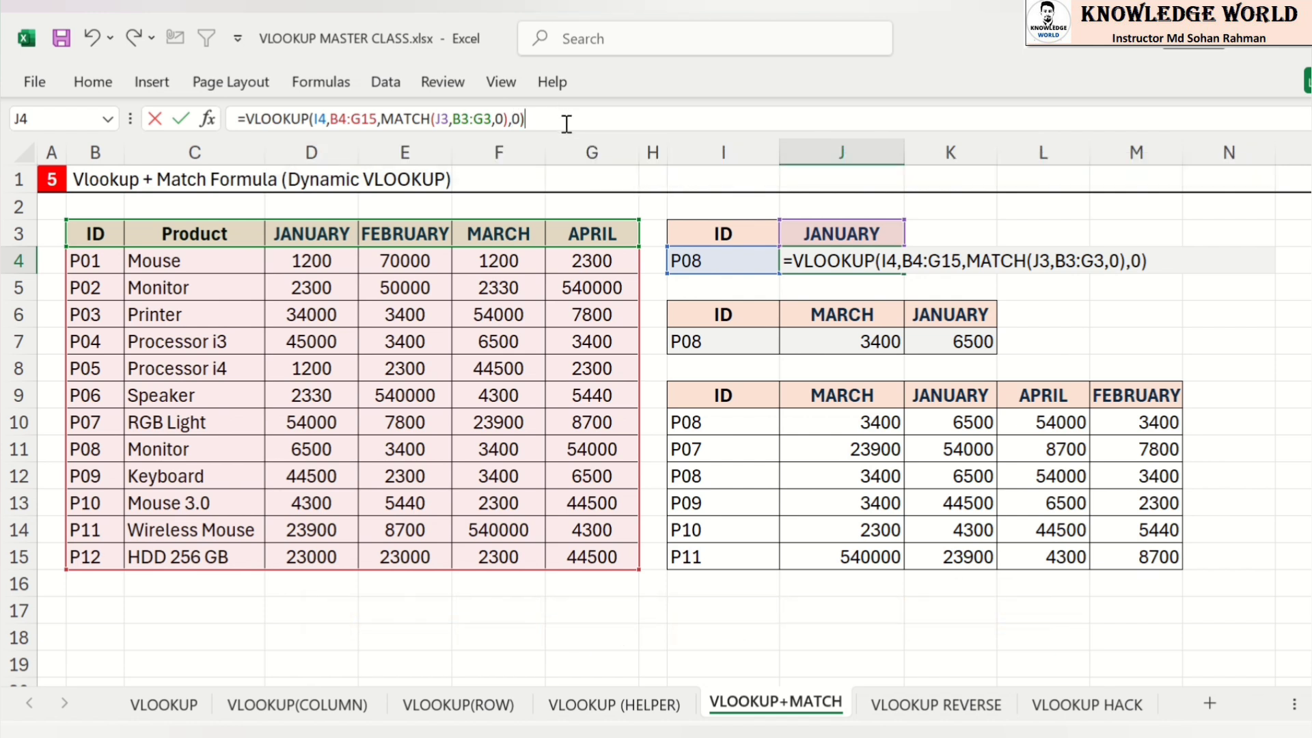
{"action": "key", "text": "Return"}
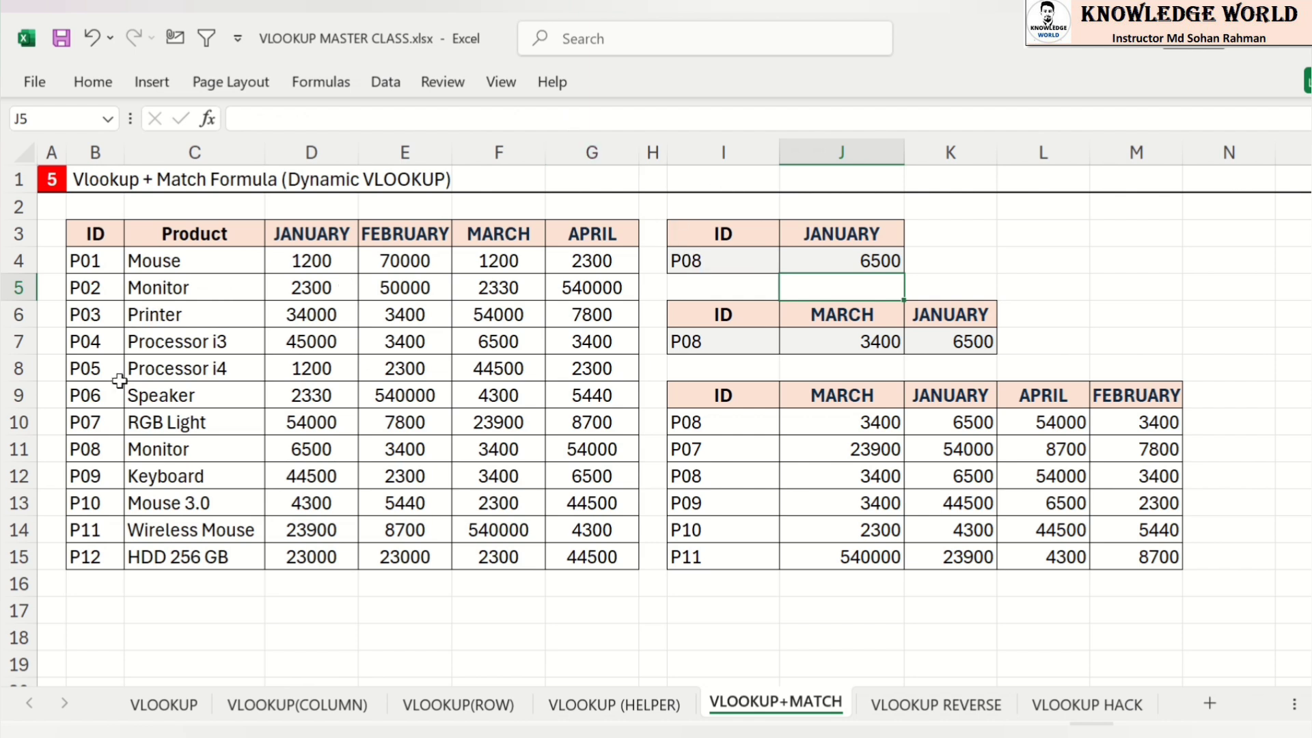
{"action": "left_click_drag", "start_coordinate": [95, 448], "coordinate": [326, 455]}
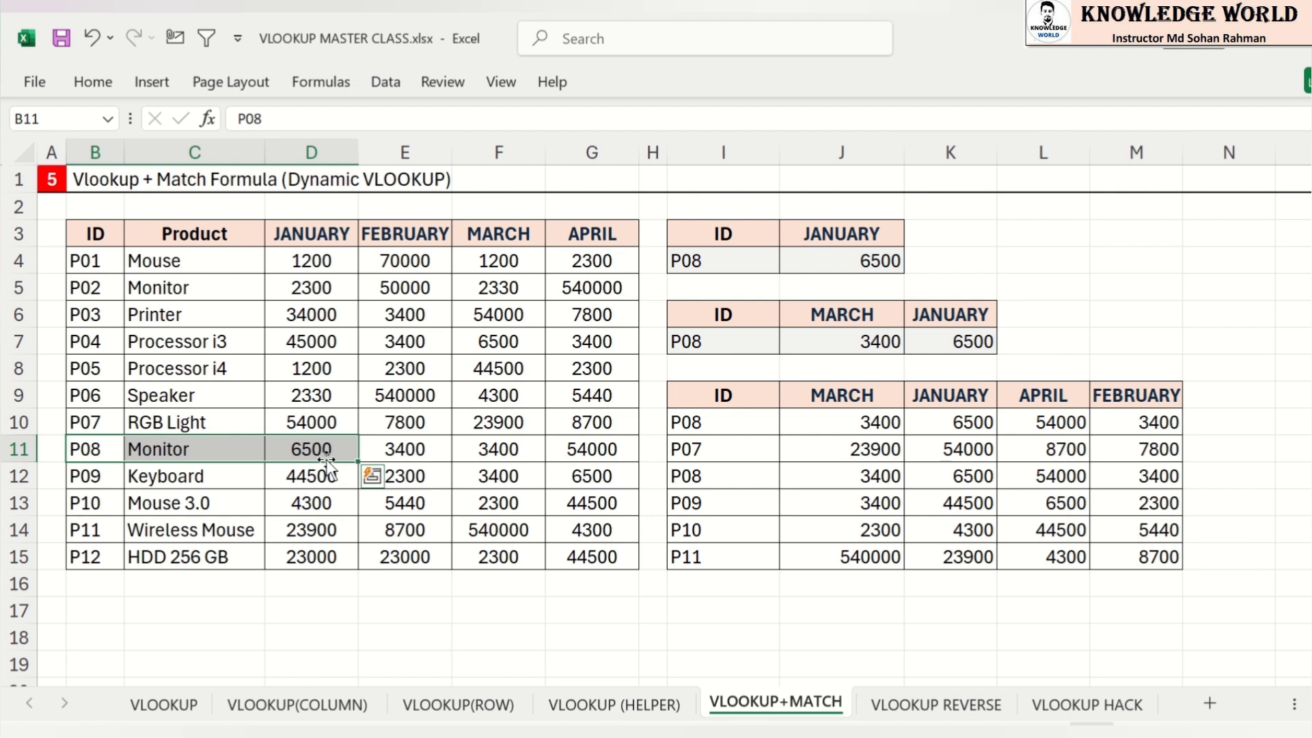
Step: Replace the month header in J3 with MARCH copied from F3 and check P08's March value in the table
{"action": "left_click", "coordinate": [501, 223]}
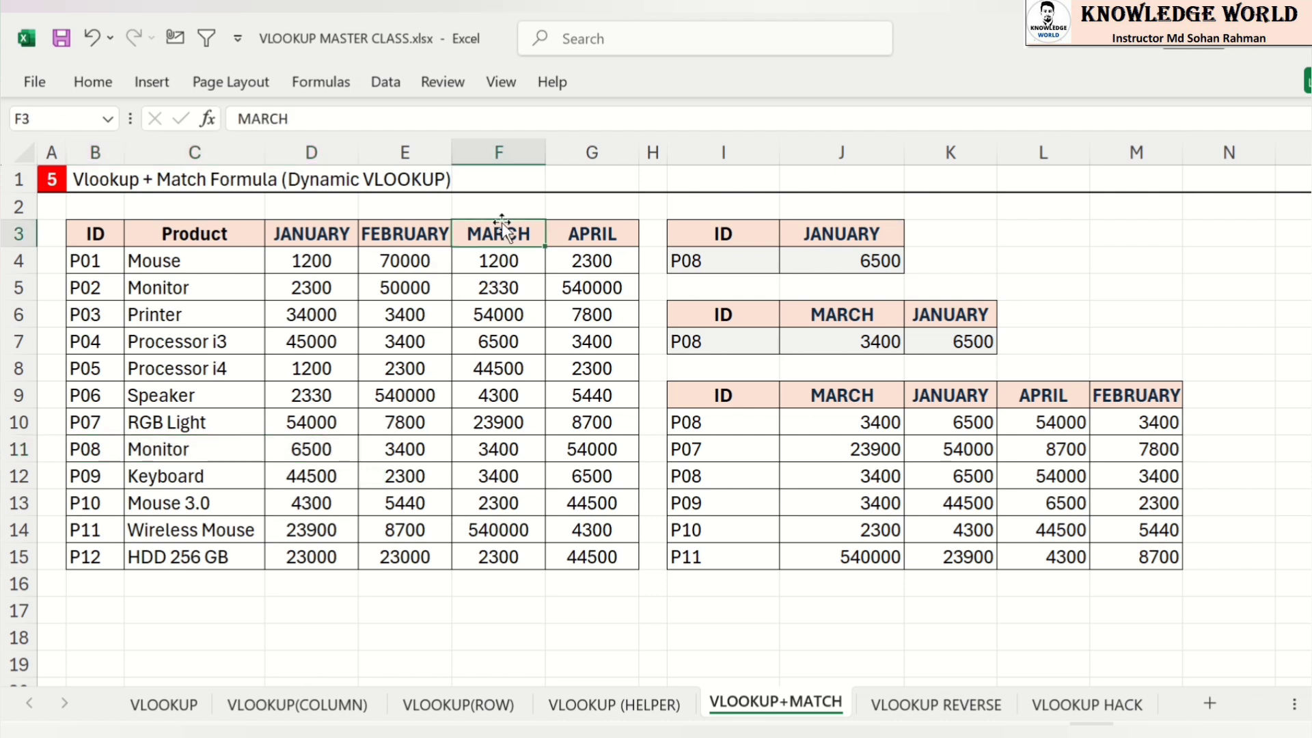
{"action": "key", "text": "ctrl+c"}
{"action": "left_click", "coordinate": [794, 223]}
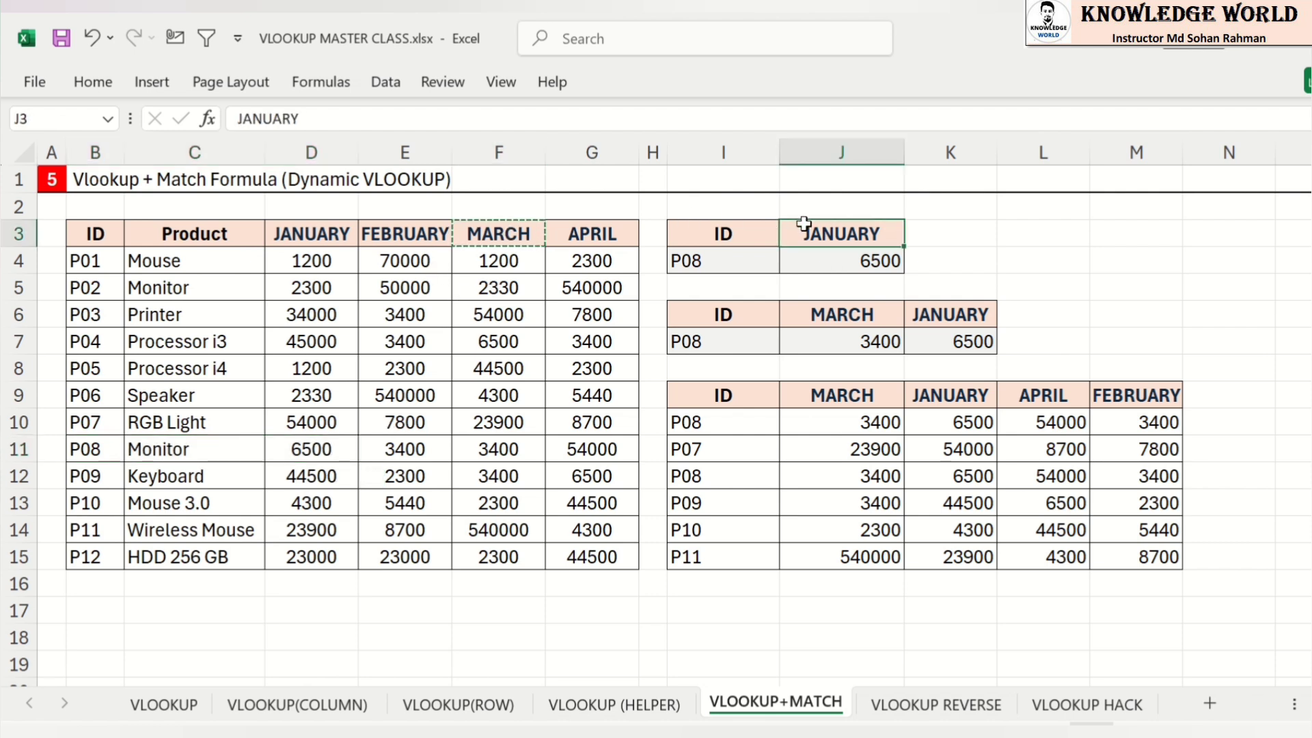
{"action": "key", "text": "ctrl+v"}
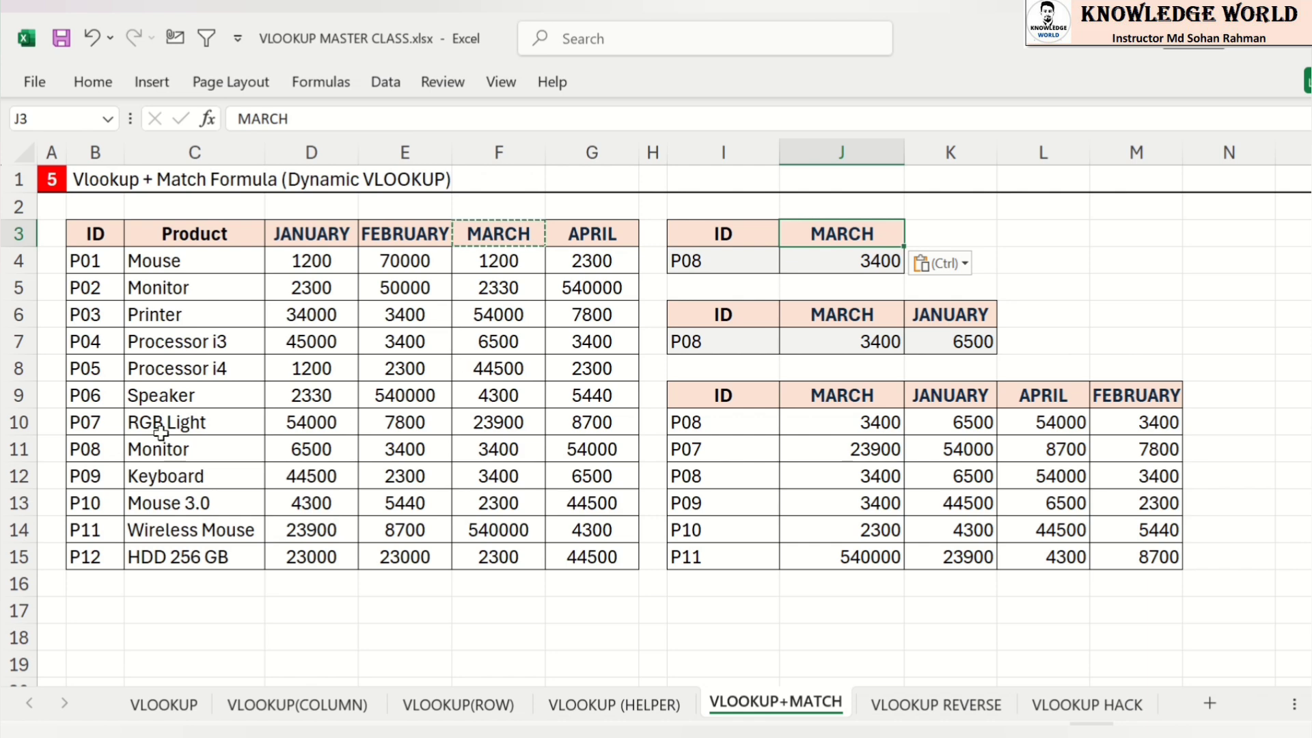
{"action": "left_click", "coordinate": [480, 441]}
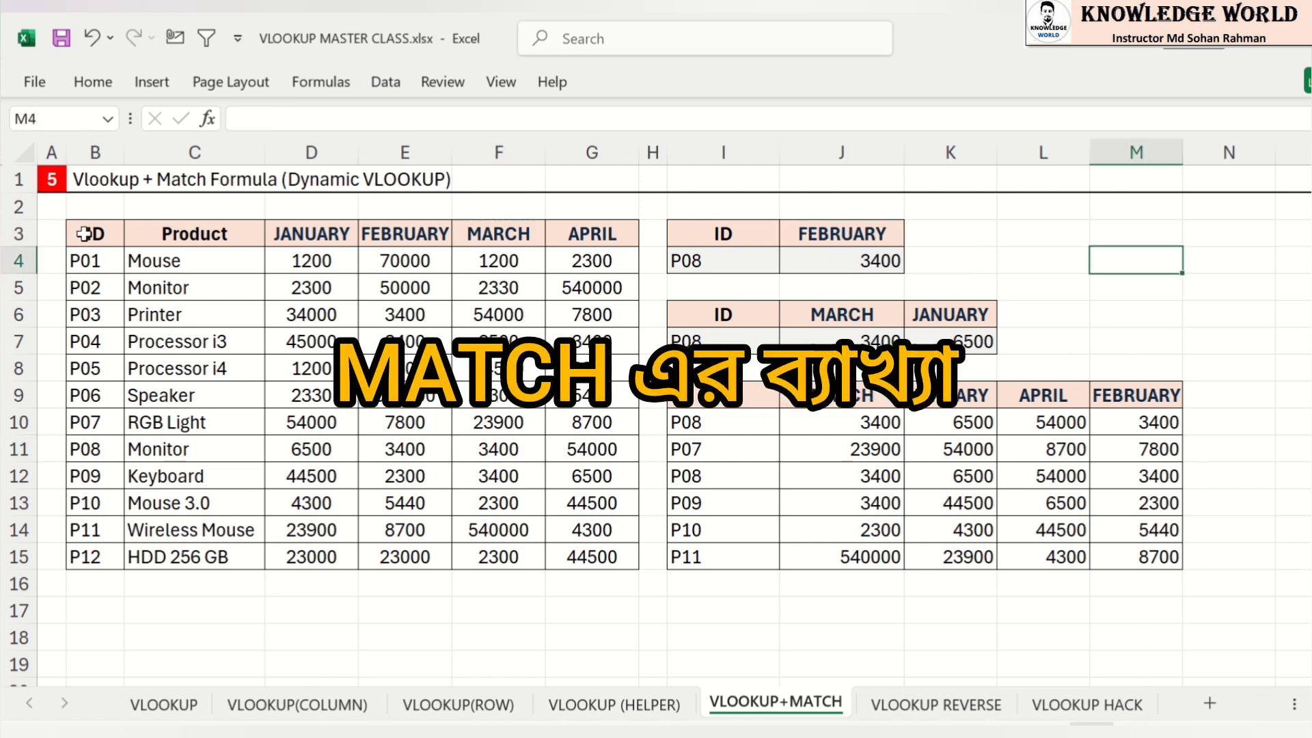
Step: Enter =MATCH(J3,B3:G3,0) in L3 to find the month's position in the header row
{"action": "left_click_drag", "start_coordinate": [76, 225], "coordinate": [572, 224]}
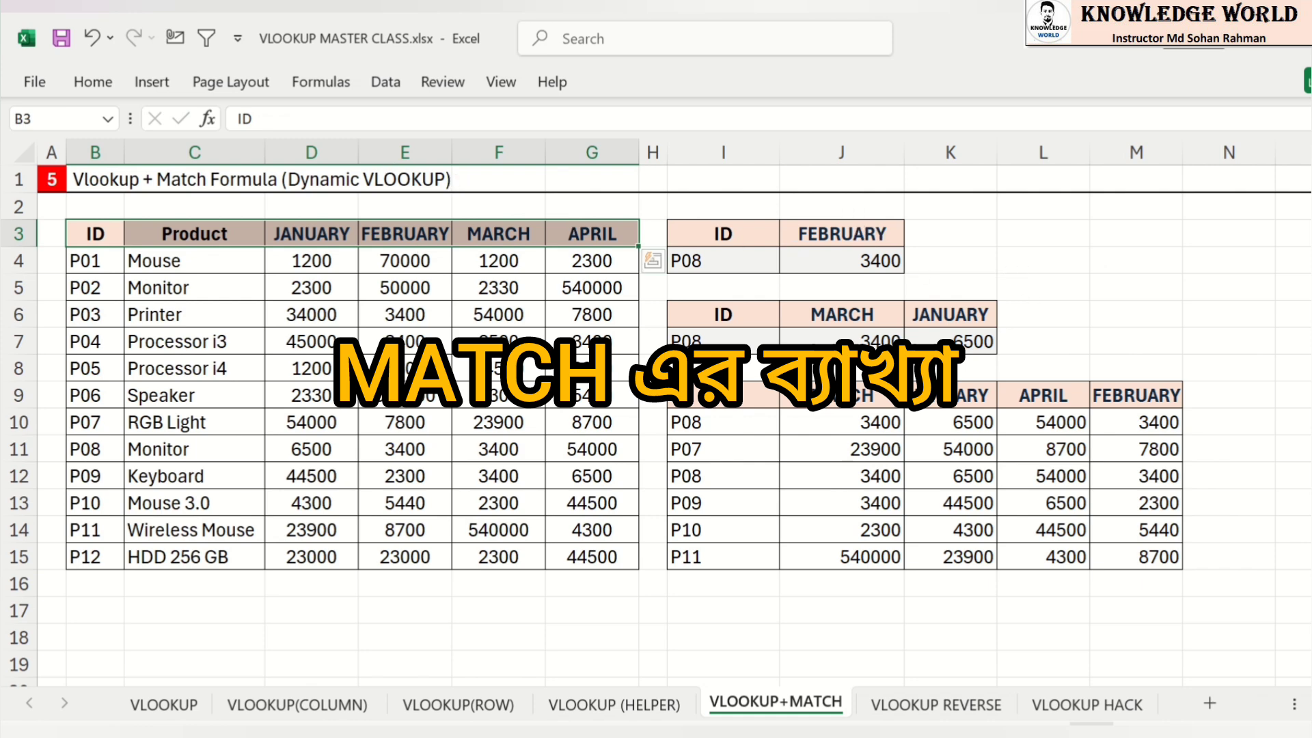
{"action": "left_click", "coordinate": [1002, 231]}
{"action": "type", "text": "="}
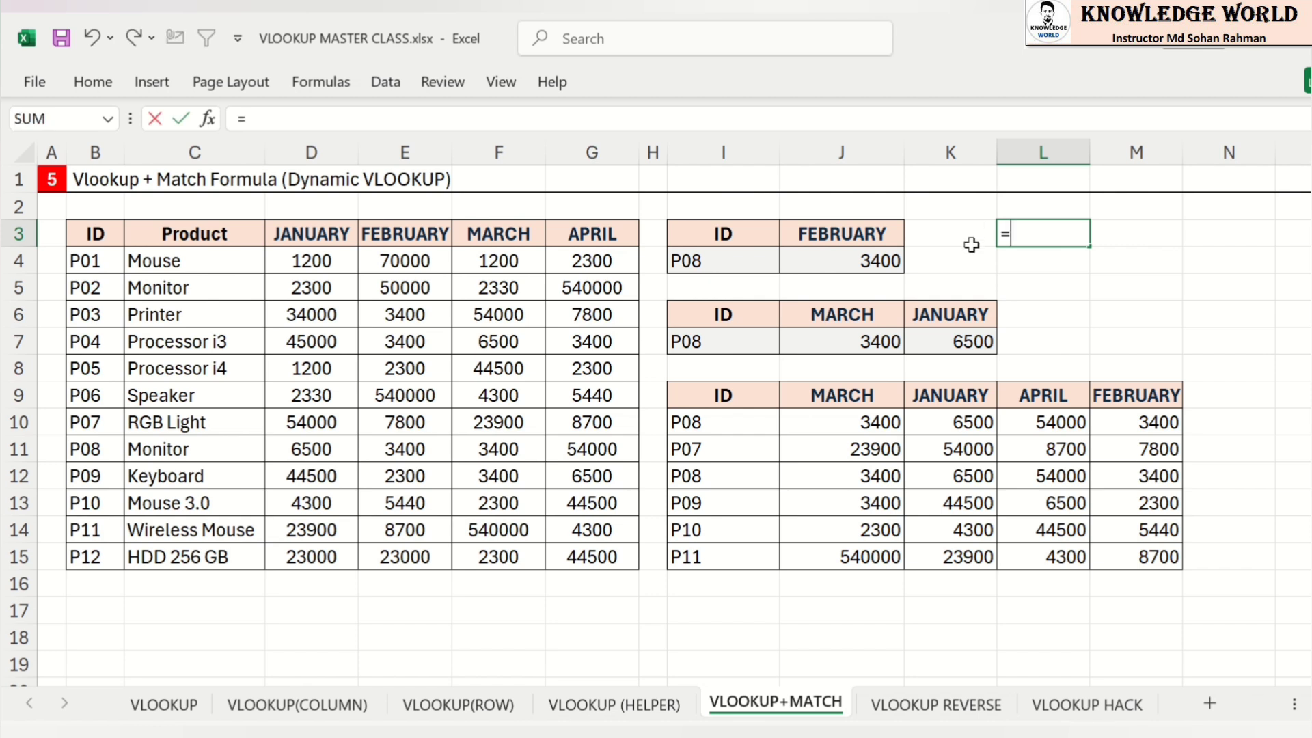
{"action": "type", "text": "MATCH("}
{"action": "left_click", "coordinate": [825, 230]}
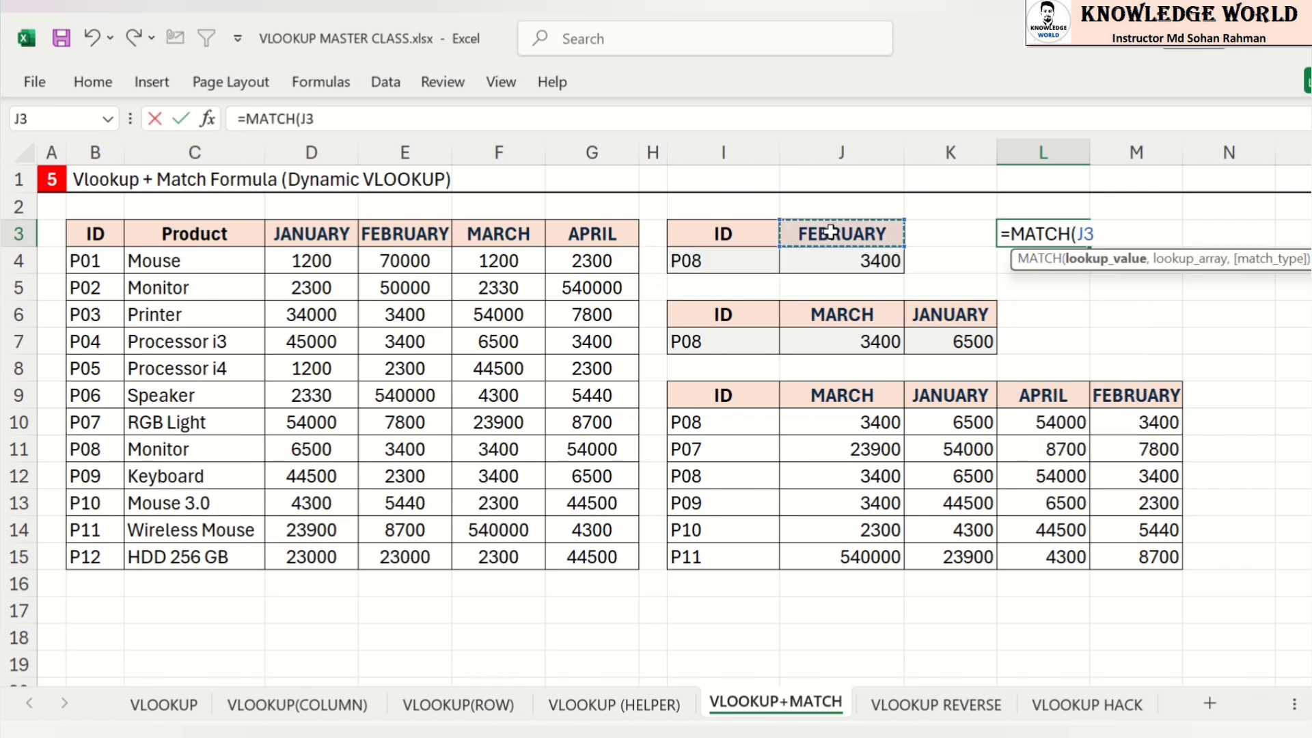
{"action": "type", "text": ","}
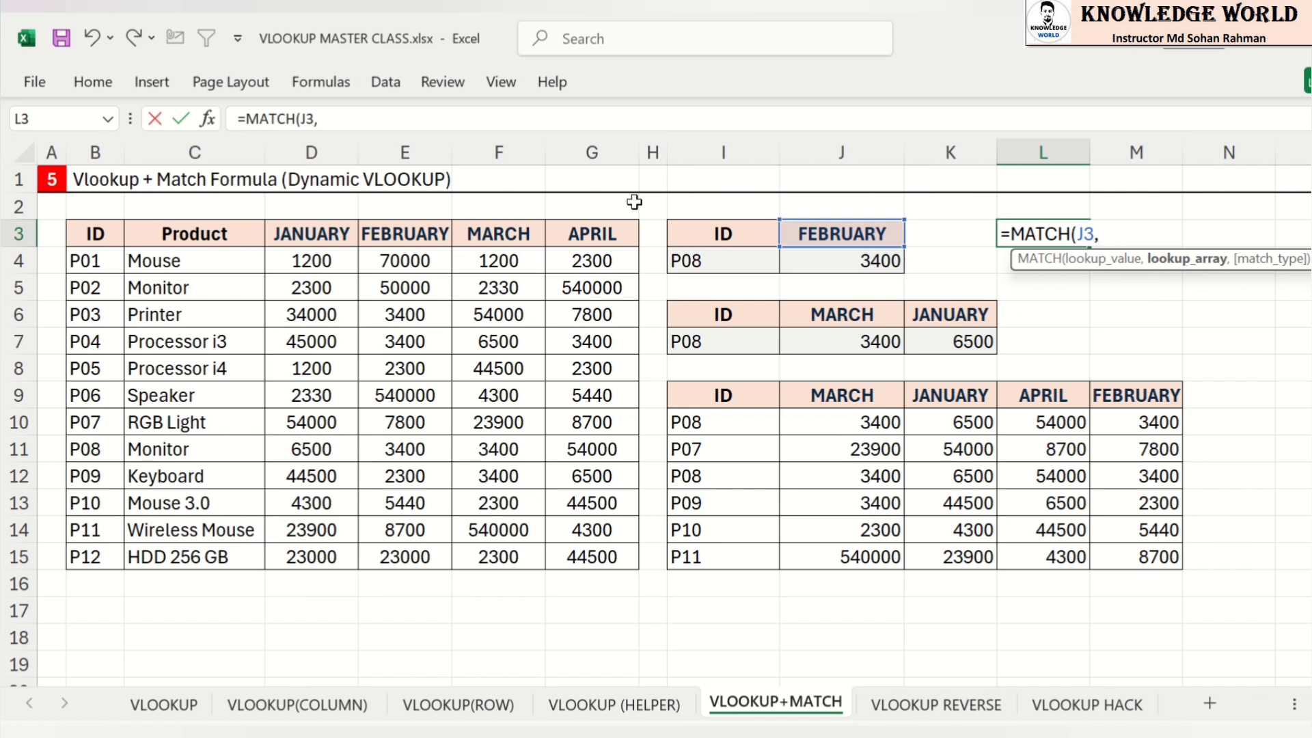
{"action": "left_click_drag", "start_coordinate": [120, 233], "coordinate": [580, 231]}
{"action": "type", "text": ","}
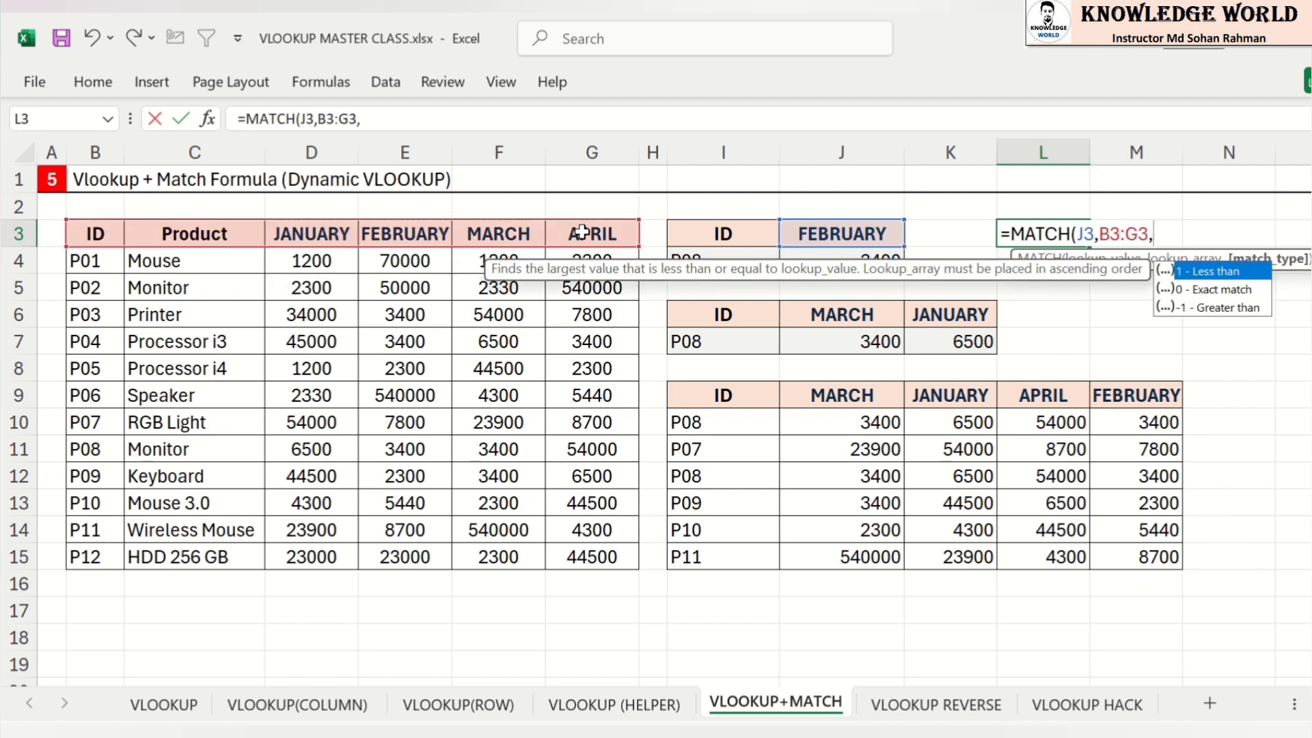
{"action": "type", "text": "0"}
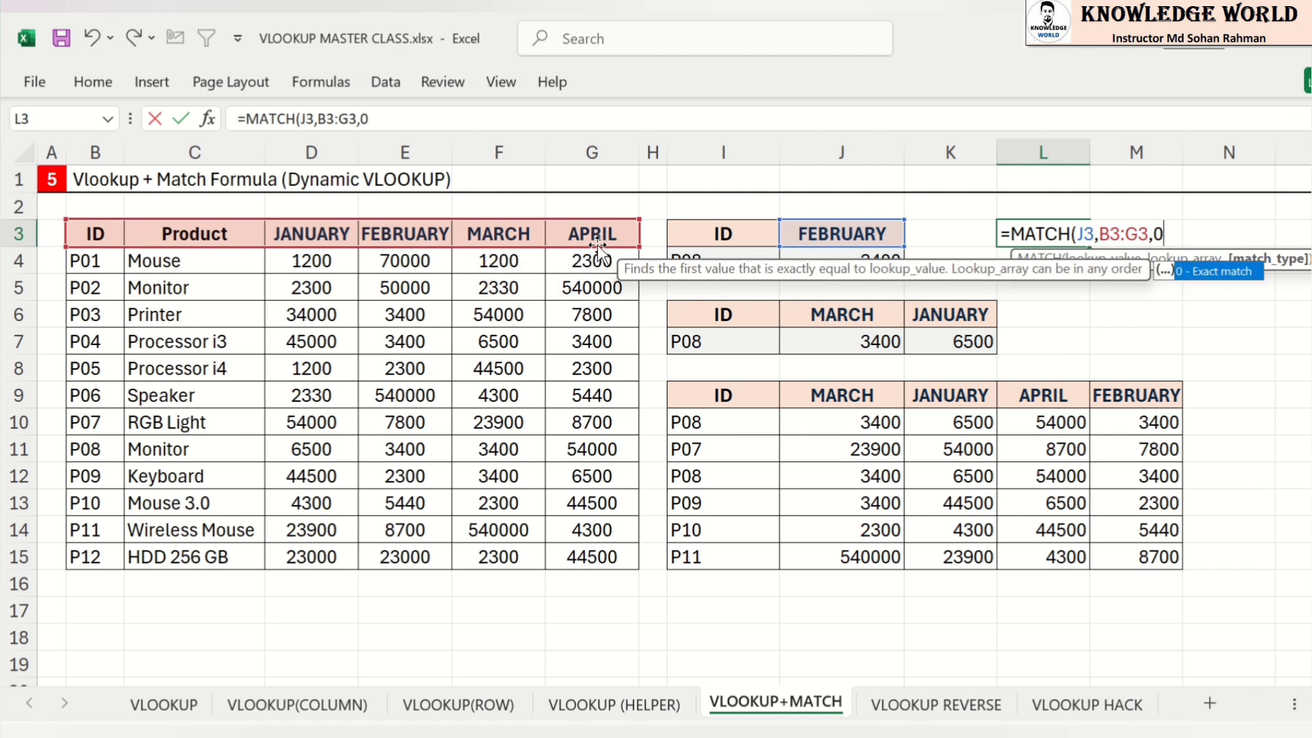
{"action": "type", "text": ")"}
{"action": "key", "text": "Return"}
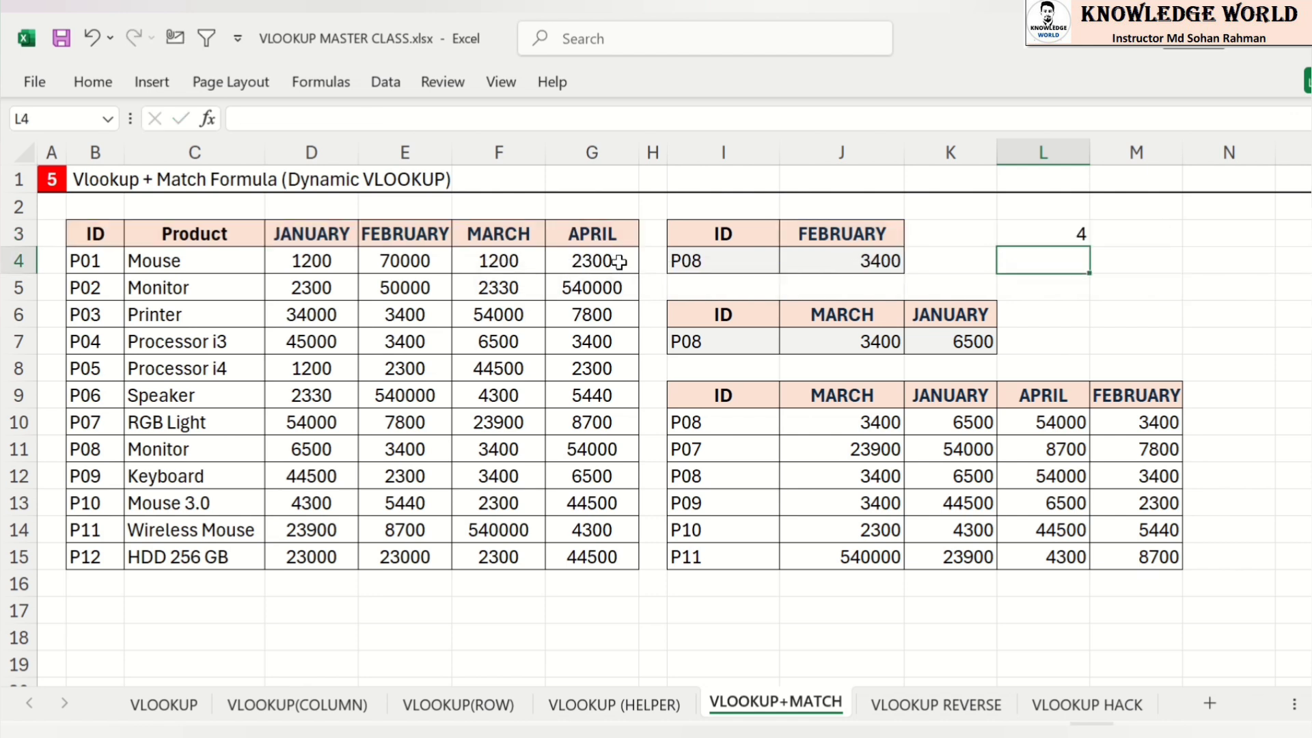
Step: Check the MATCH result in L3 by counting from the ID header to FEBRUARY in row 3
{"action": "key", "text": "Up"}
{"action": "left_click", "coordinate": [400, 226]}
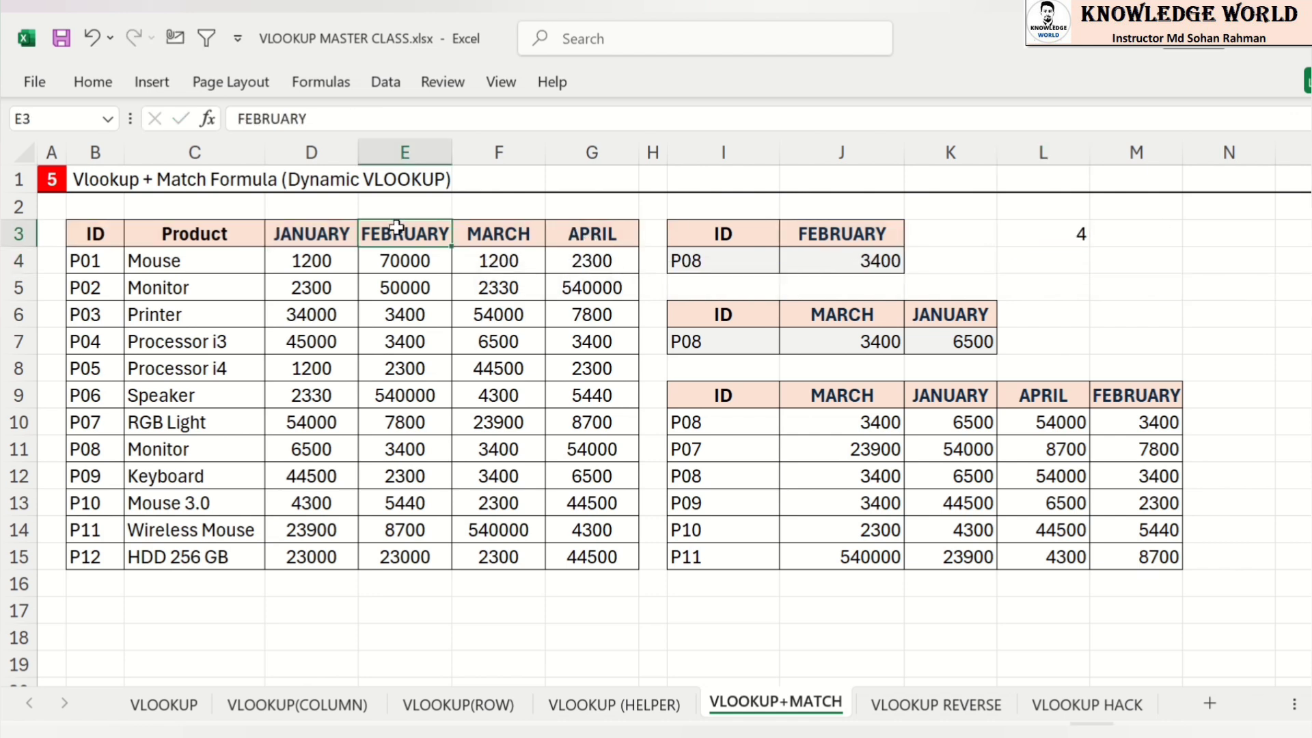
{"action": "left_click", "coordinate": [101, 231]}
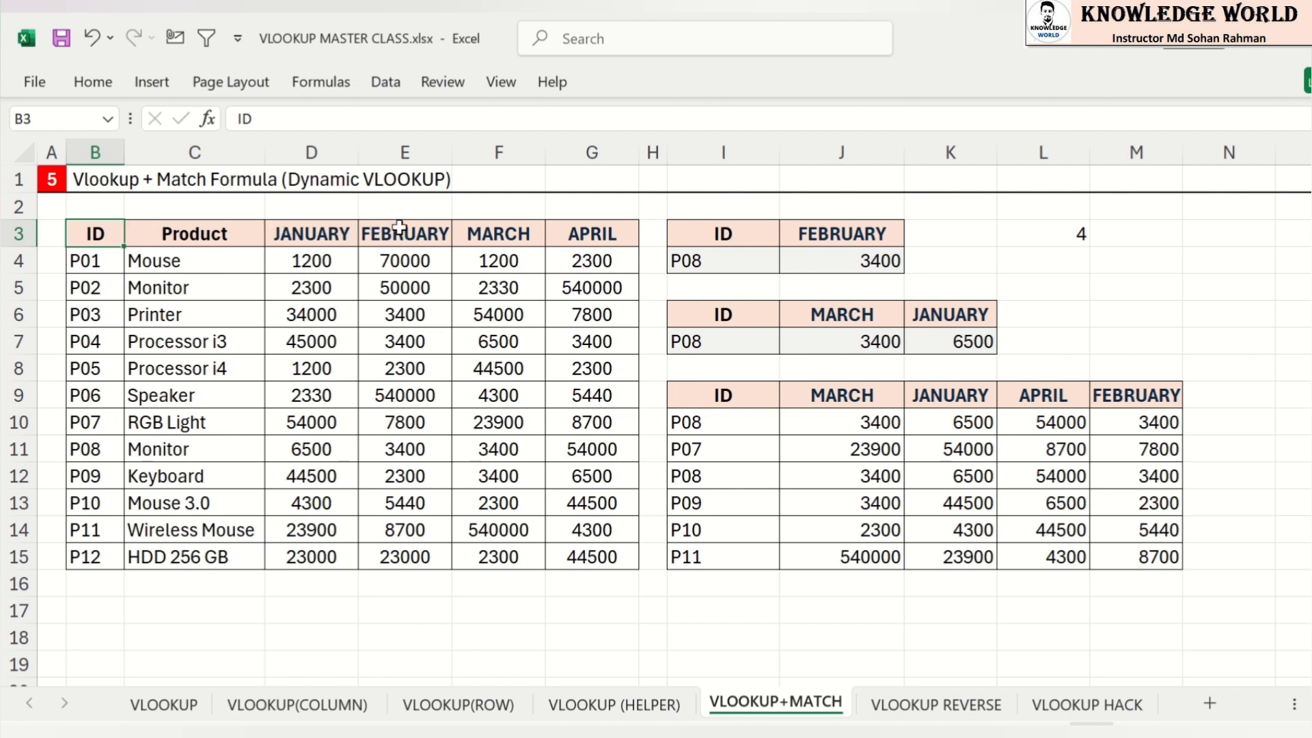
Step: Copy the MARCH header from F3 into J3 and check the MATCH position against headers B3:G3
{"action": "left_click", "coordinate": [497, 236]}
{"action": "key", "text": "ctrl+c"}
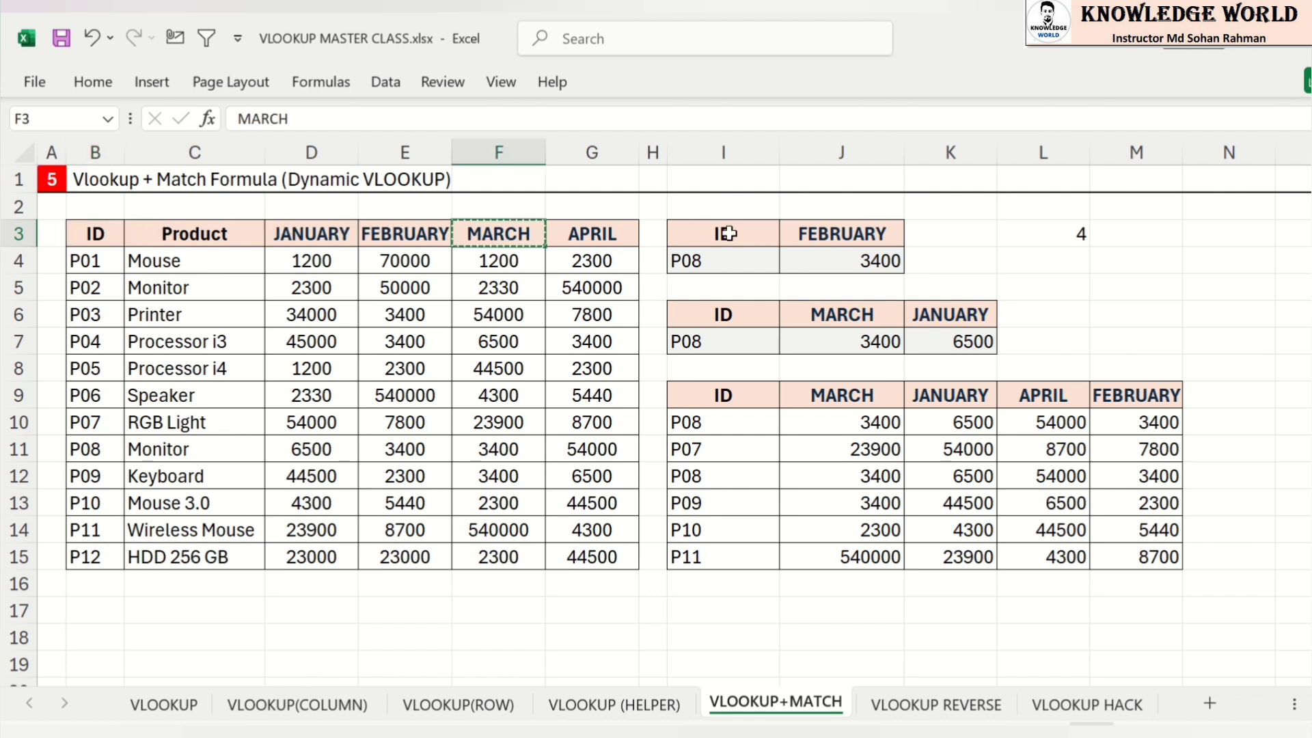
{"action": "left_click", "coordinate": [832, 240]}
{"action": "key", "text": "ctrl+v"}
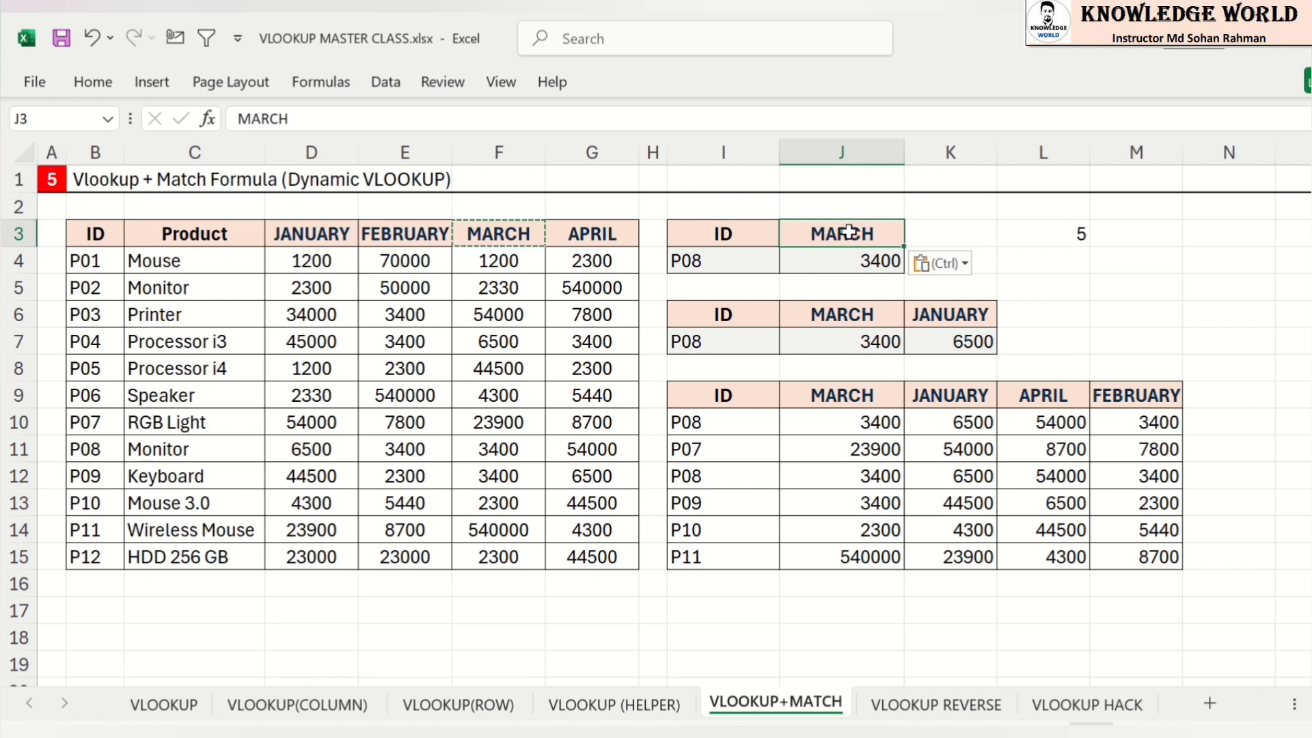
{"action": "left_click_drag", "start_coordinate": [94, 232], "coordinate": [555, 230]}
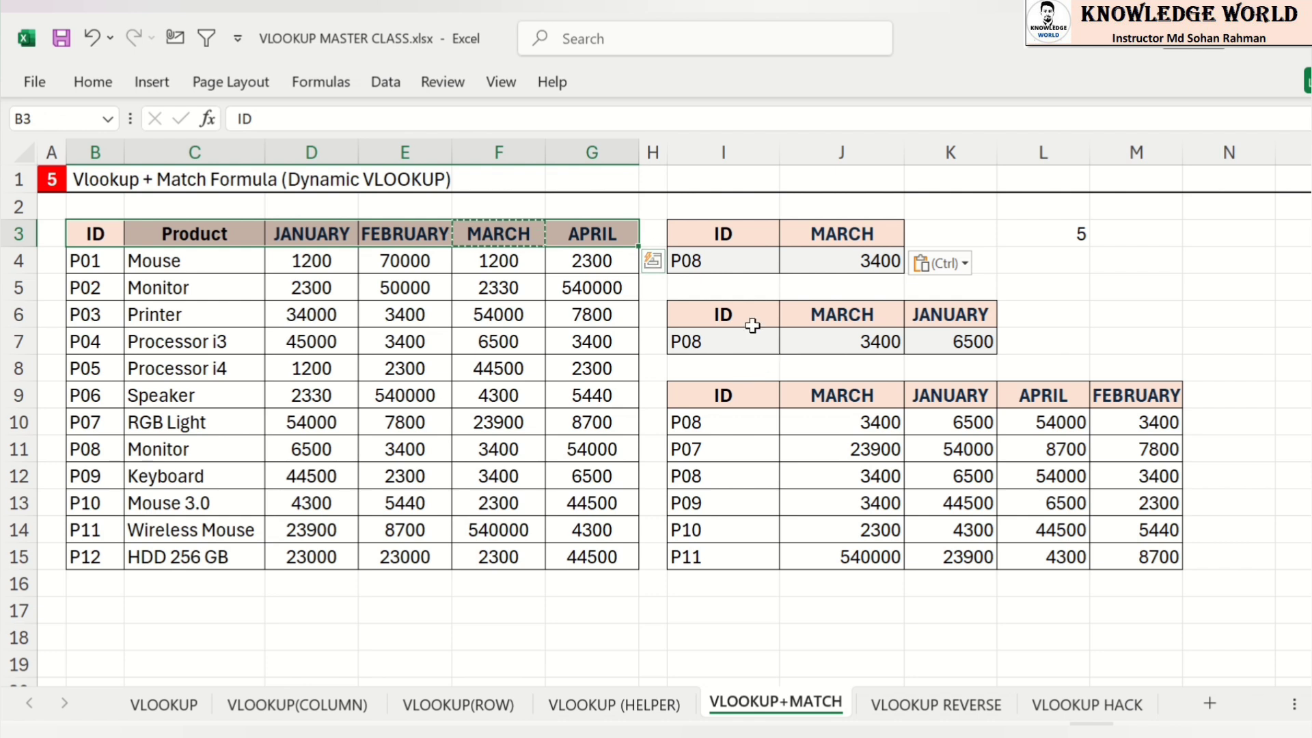
Step: Start a VLOOKUP formula in J7 with lookup value $I7 and the locked table array $B$4:$G$15
{"action": "left_click_drag", "start_coordinate": [822, 310], "coordinate": [954, 316]}
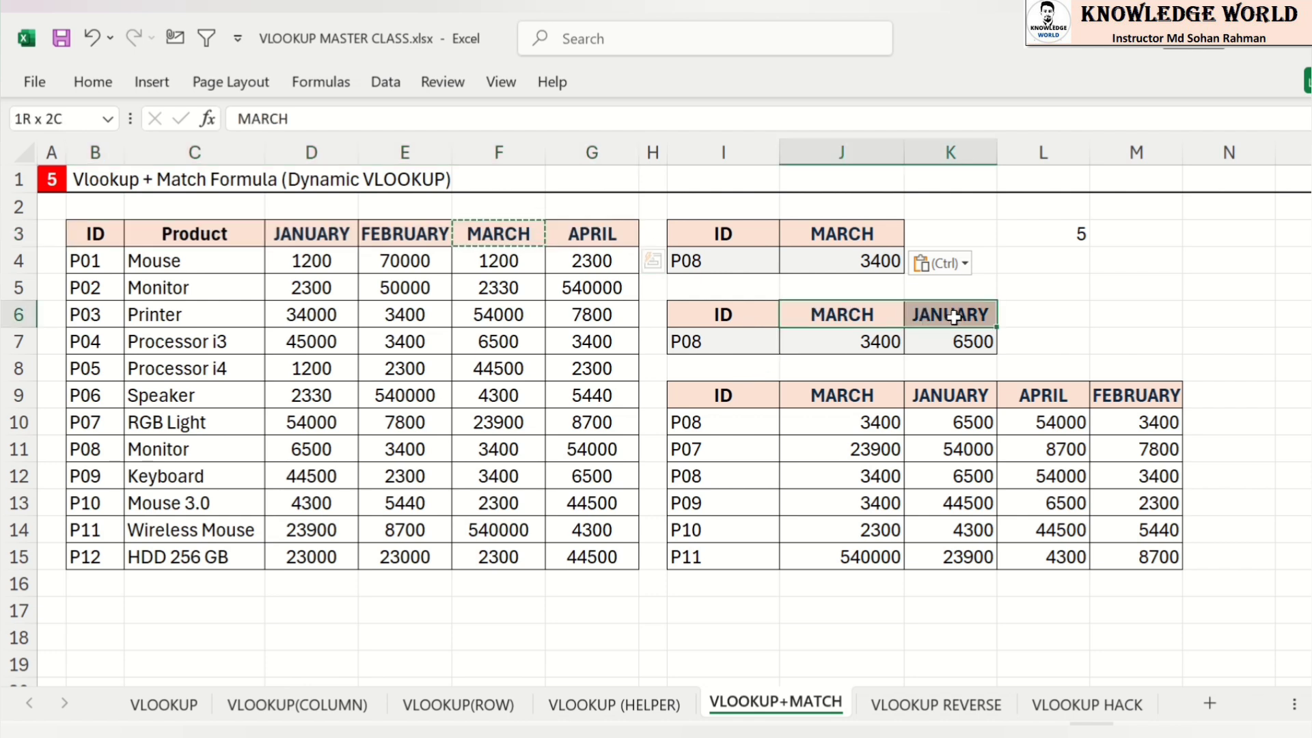
{"action": "left_click", "coordinate": [850, 344]}
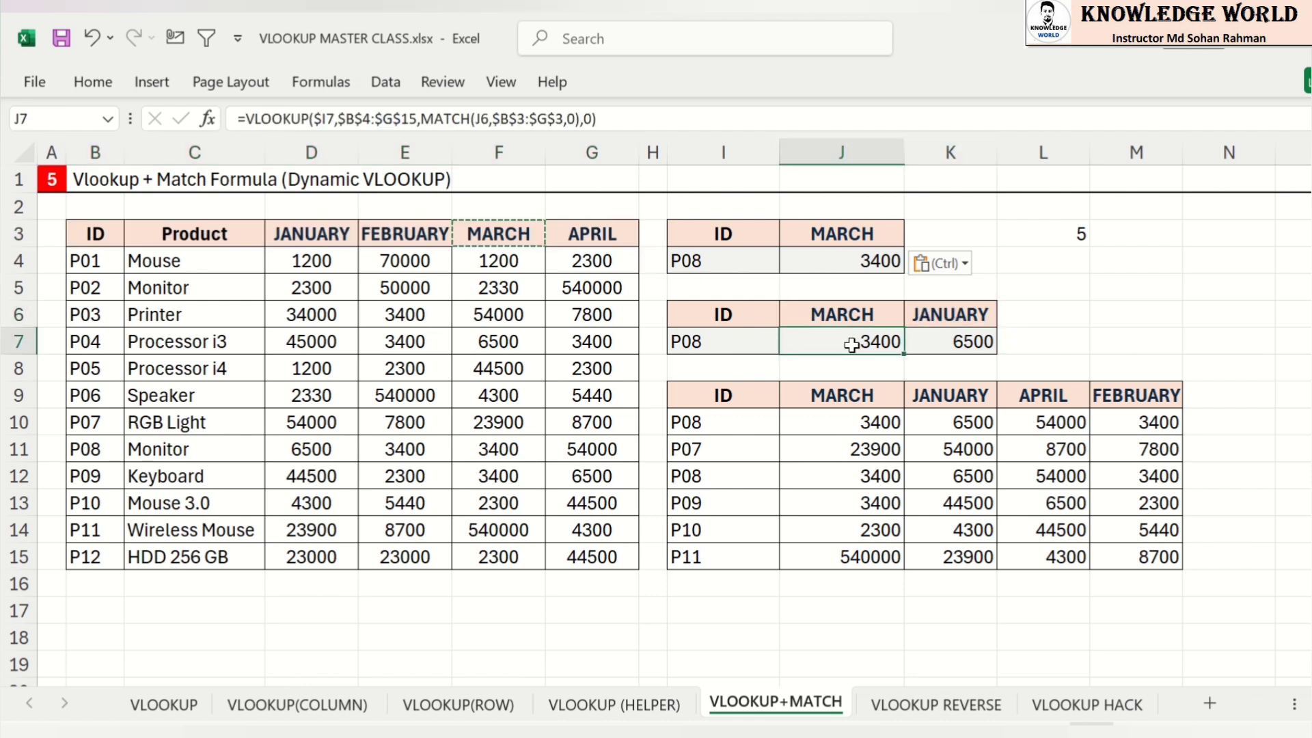
{"action": "double_click", "coordinate": [851, 344]}
{"action": "key", "text": "Escape"}
{"action": "type", "text": "=vl"}
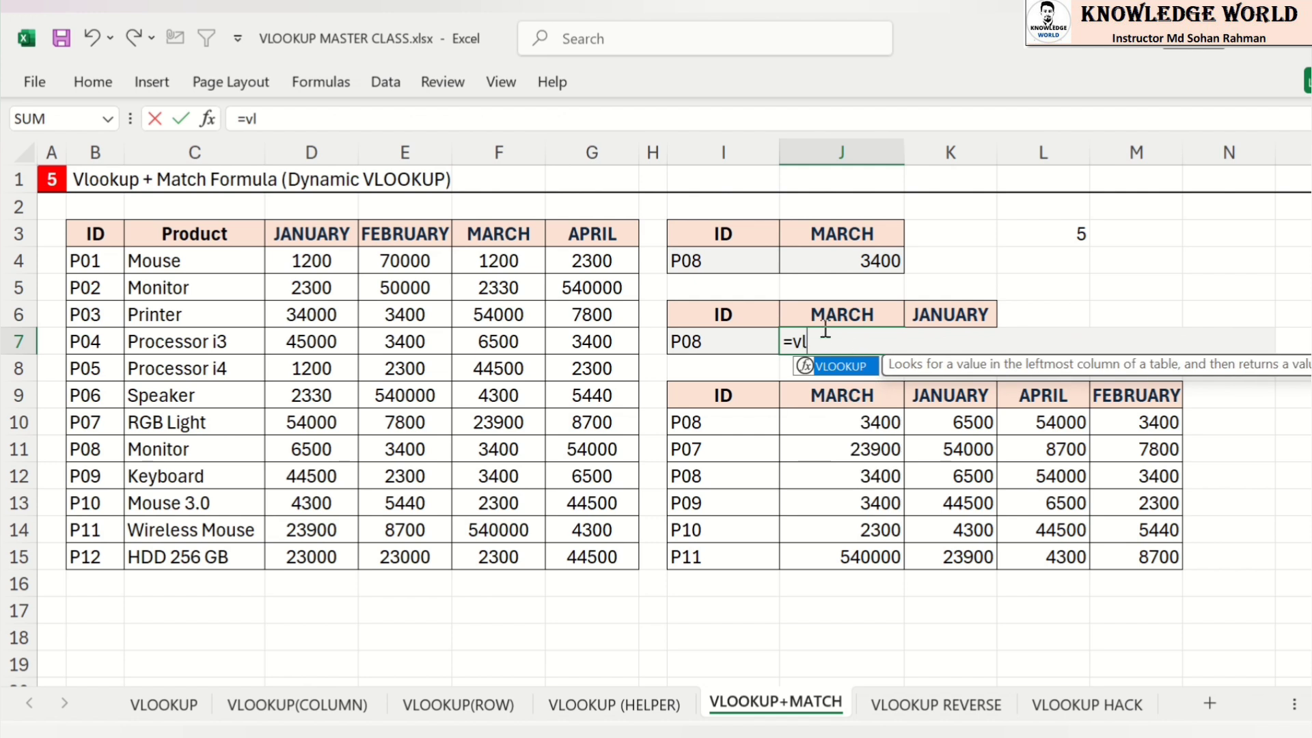
{"action": "key", "text": "Tab"}
{"action": "left_click", "coordinate": [741, 340]}
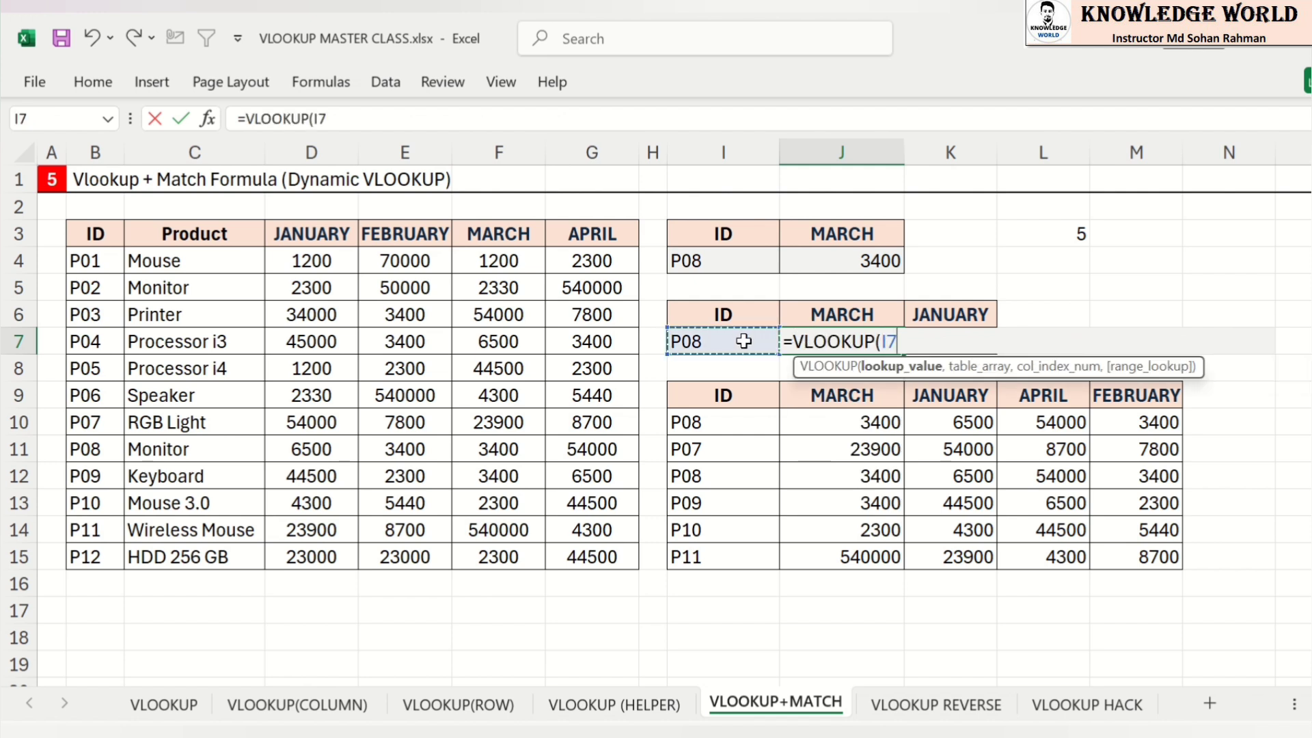
{"action": "type", "text": ","}
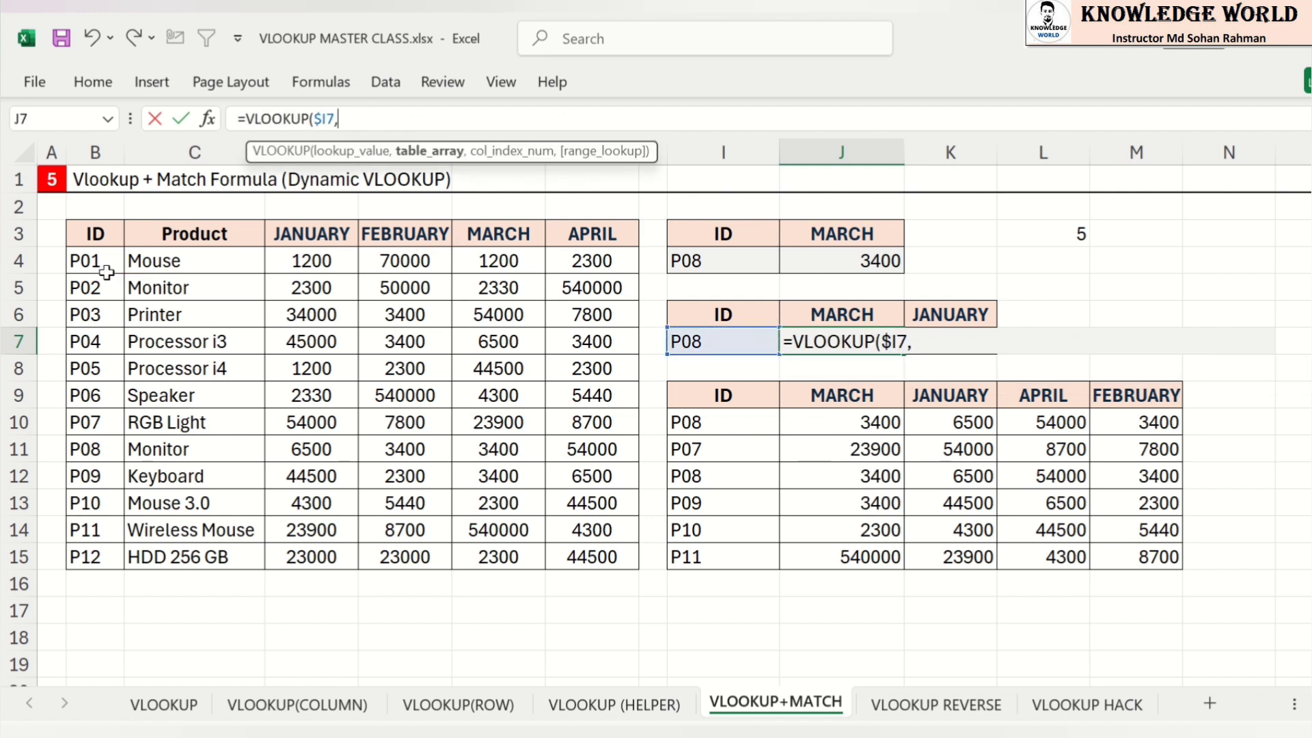
{"action": "left_click_drag", "start_coordinate": [103, 265], "coordinate": [587, 550]}
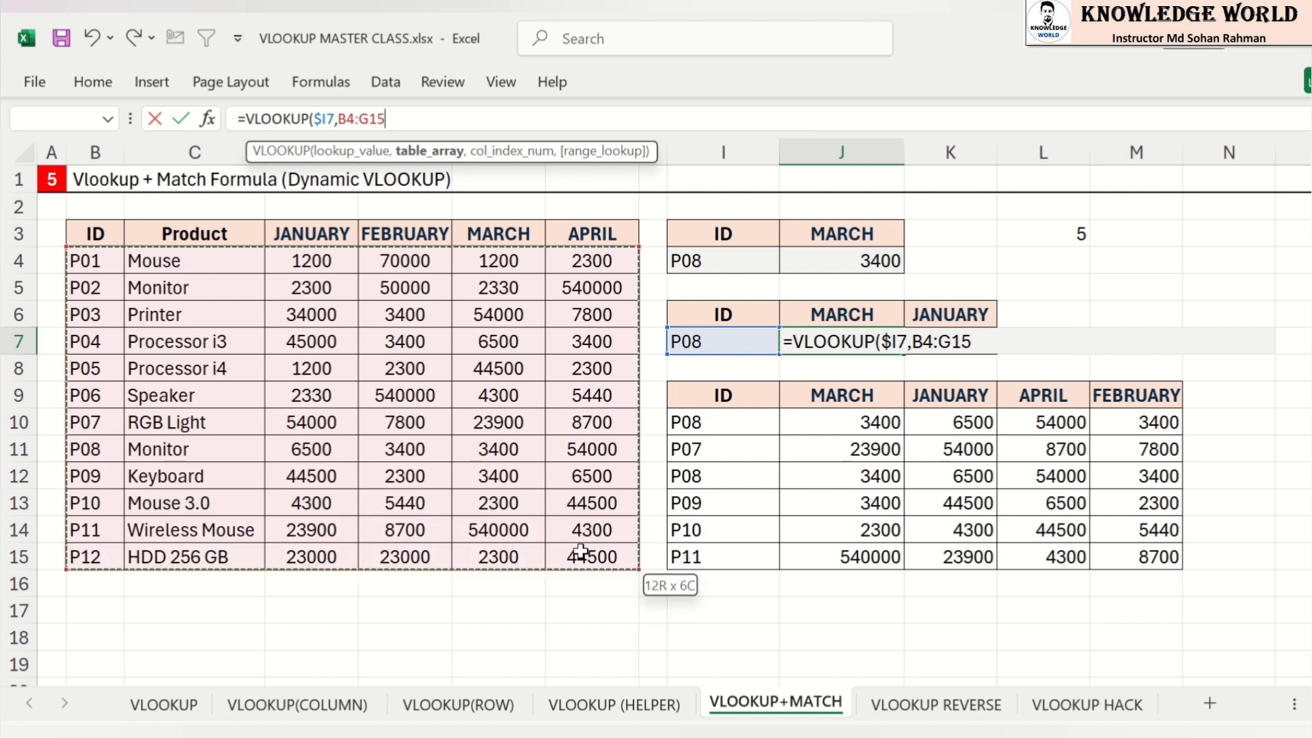
{"action": "key", "text": "F4"}
Step: Nest MATCH as the column index in J7, looking up header J6 in the header row B3:G3
{"action": "type", "text": ",mat"}
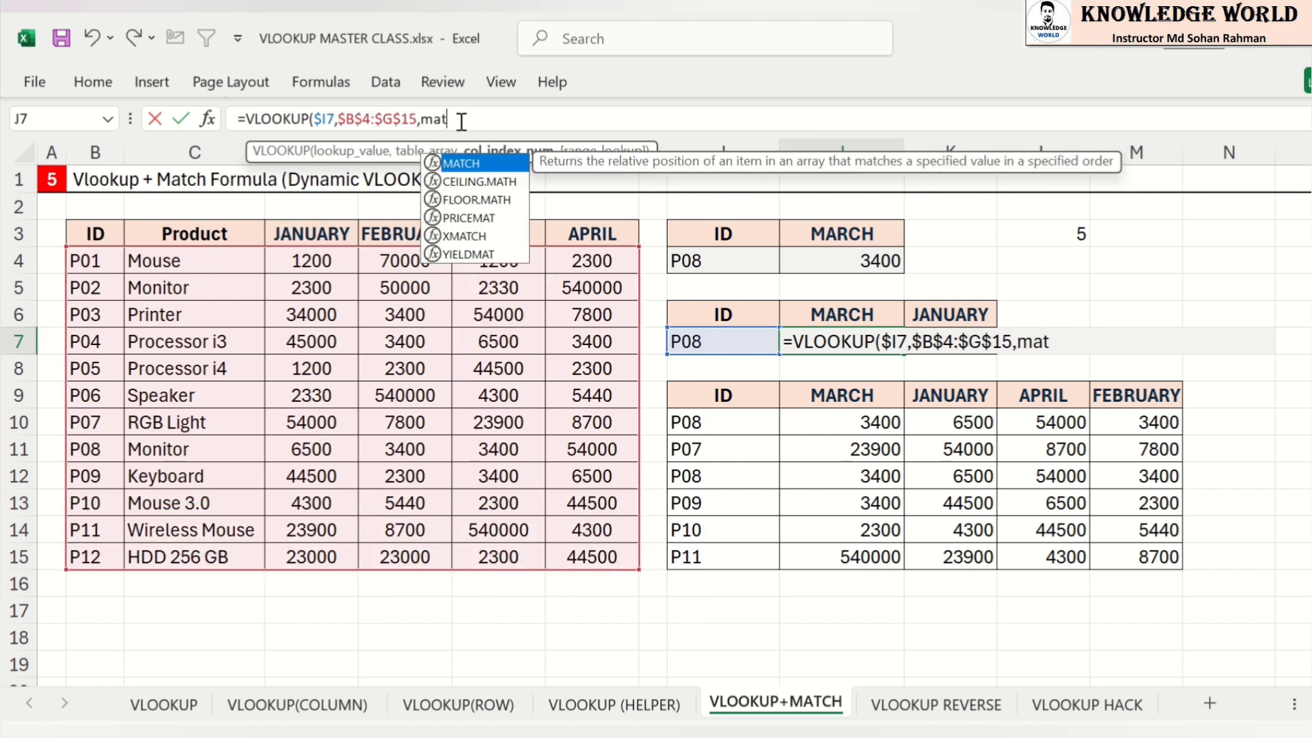
{"action": "key", "text": "Tab"}
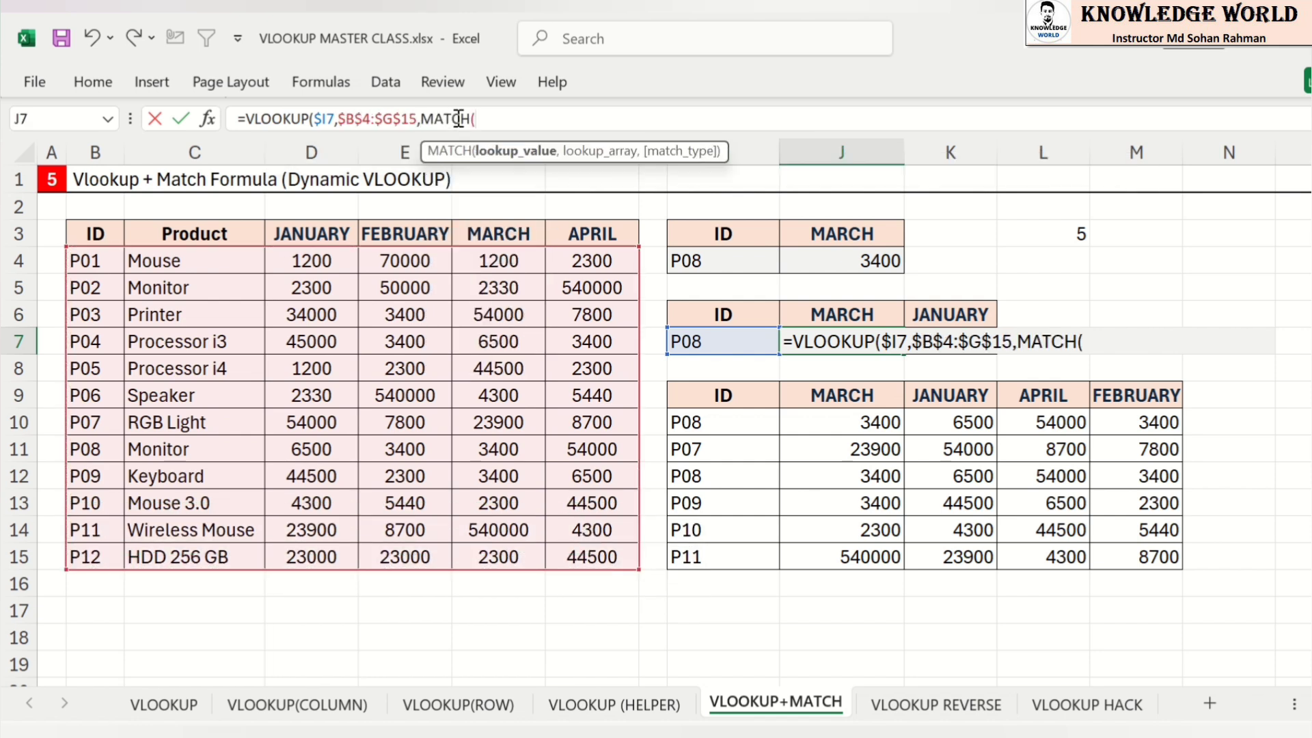
{"action": "left_click", "coordinate": [847, 315]}
{"action": "type", "text": ","}
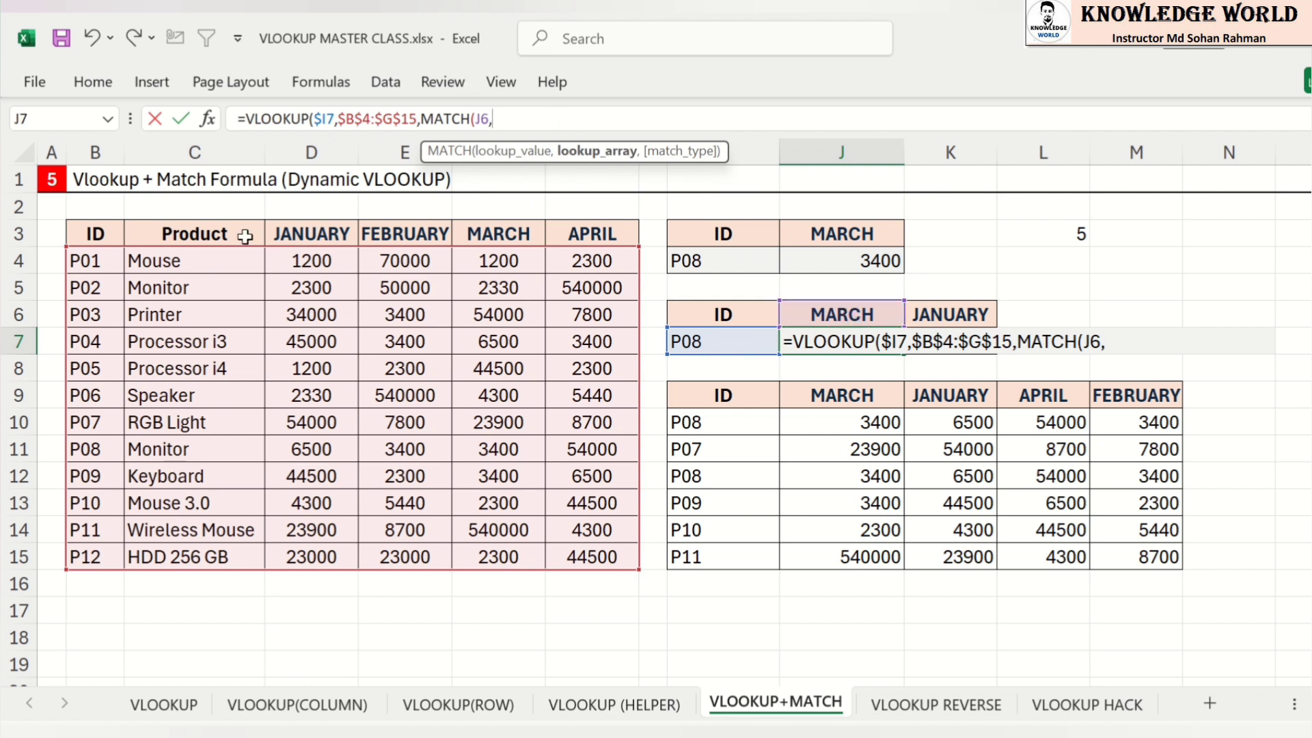
{"action": "left_click", "coordinate": [99, 232]}
{"action": "left_click_drag", "start_coordinate": [99, 232], "coordinate": [562, 243]}
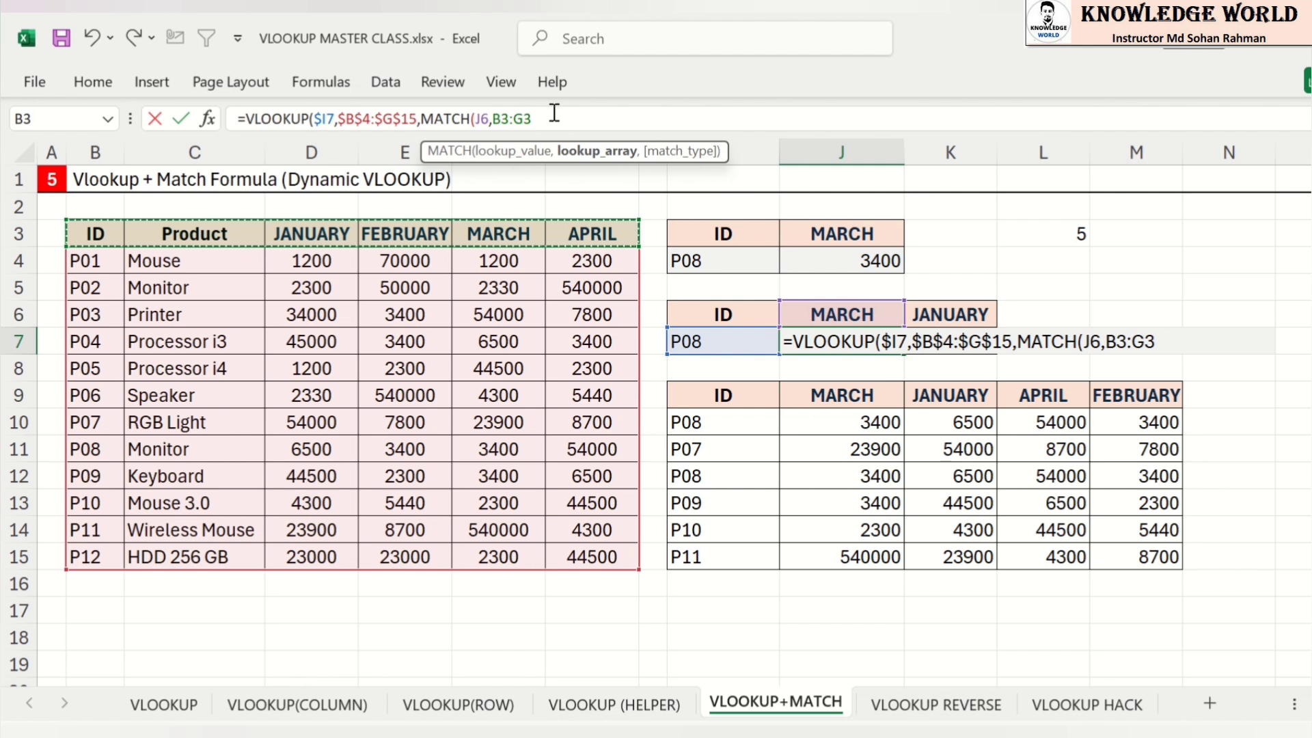
Step: Finish the J7 formula with exact match 0 for both MATCH and VLOOKUP, locking the header range as $B$3:$G$3
{"action": "type", "text": ","}
{"action": "key", "text": "Down"}
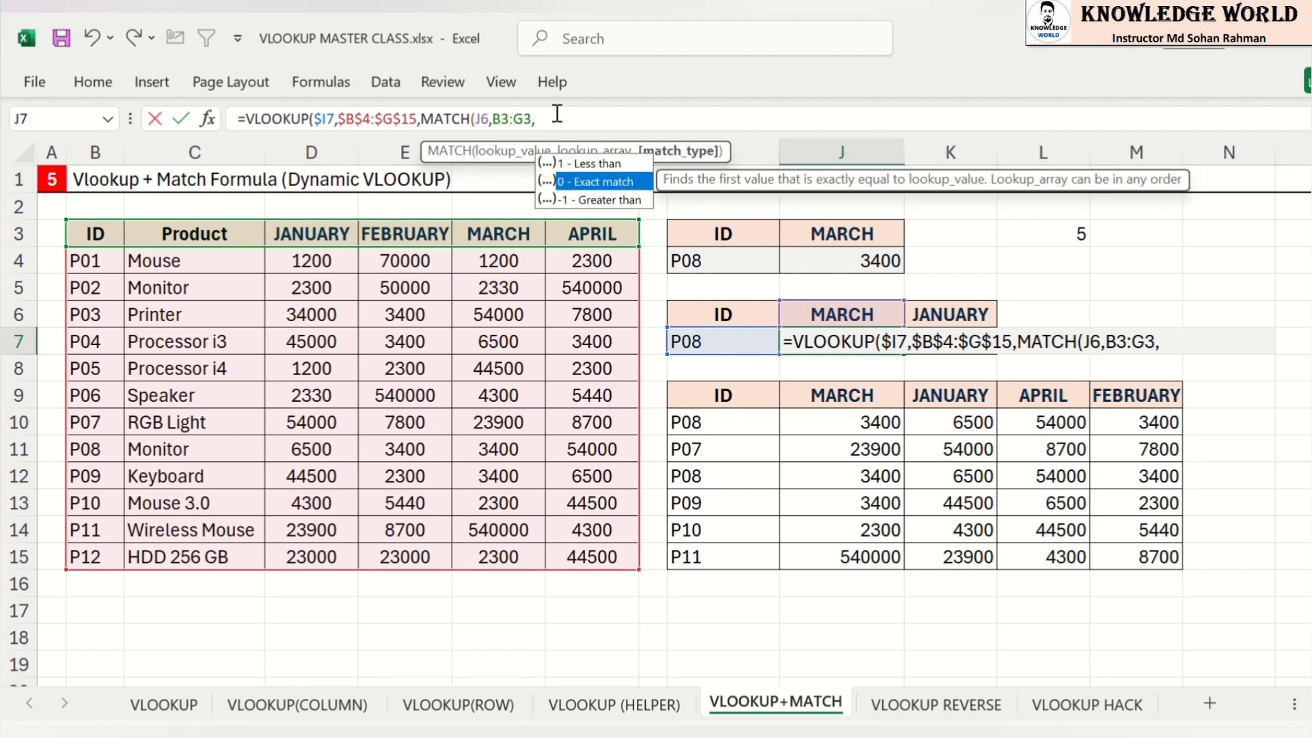
{"action": "type", "text": "0"}
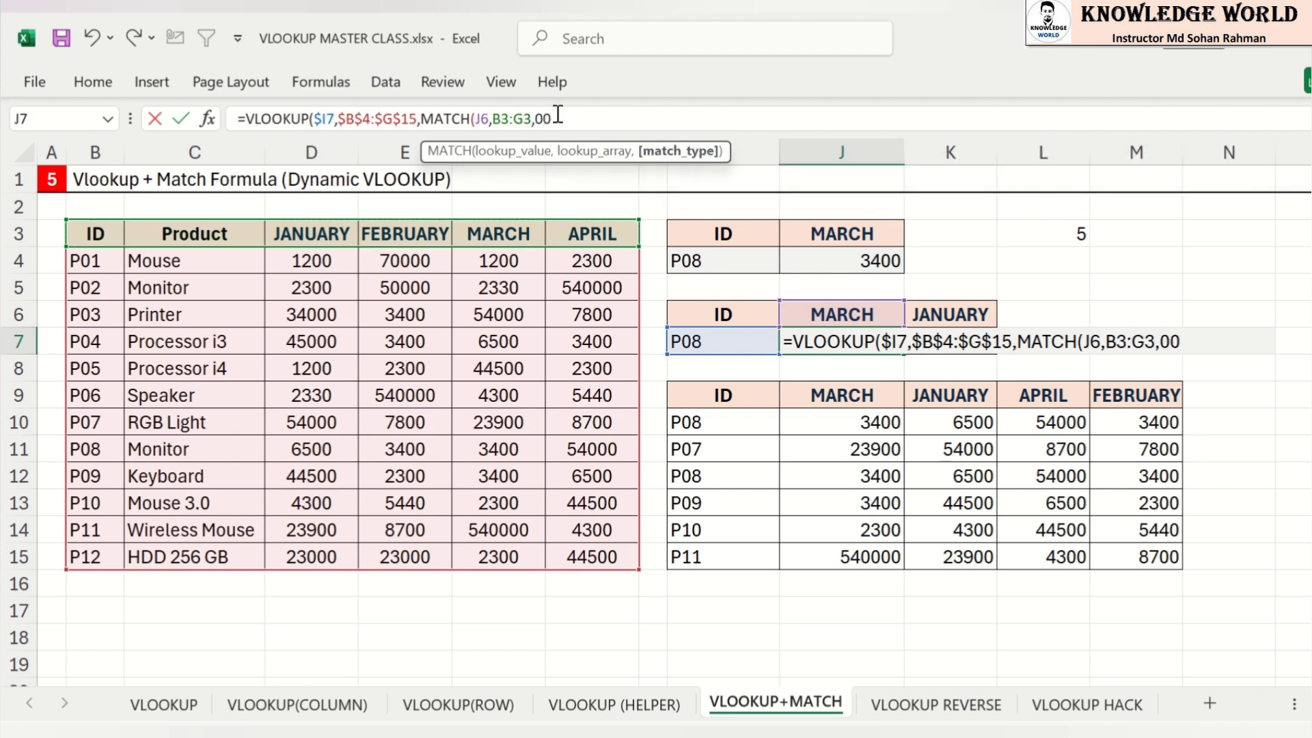
{"action": "key", "text": "BackSpace"}
{"action": "type", "text": "),"}
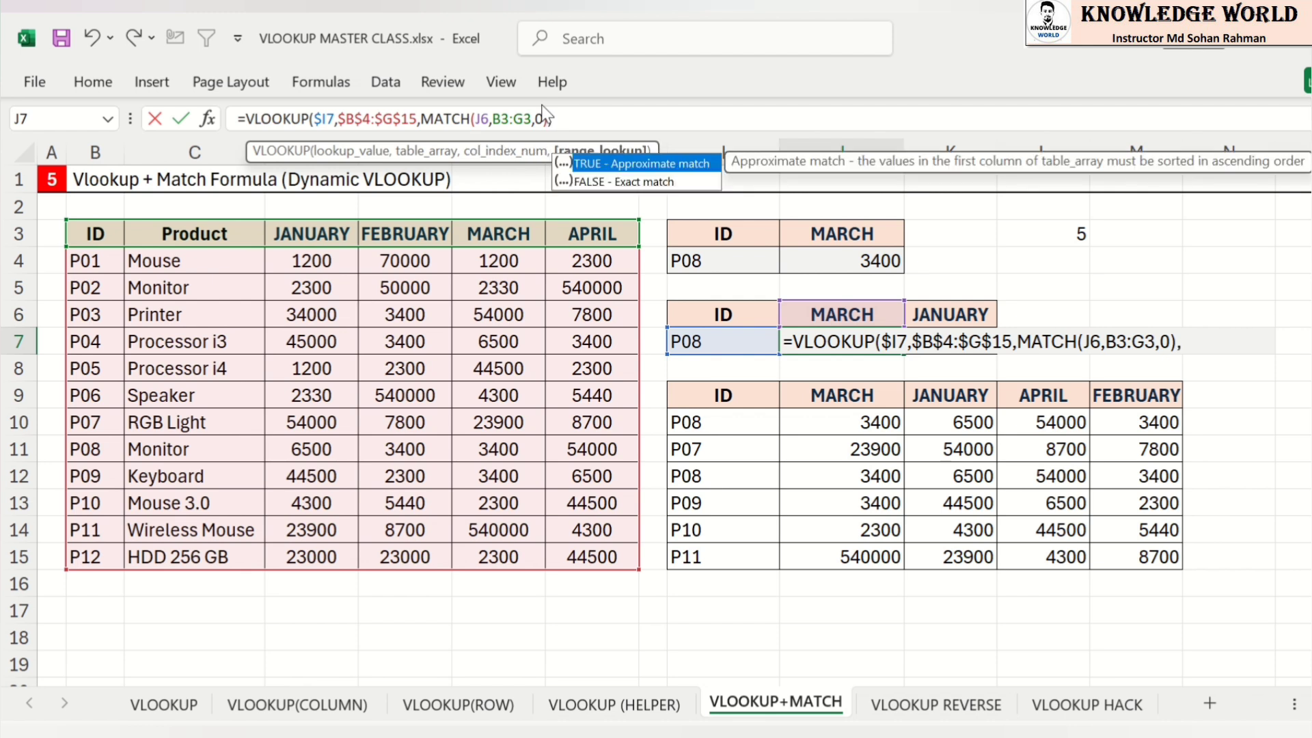
{"action": "key", "text": "Down"}
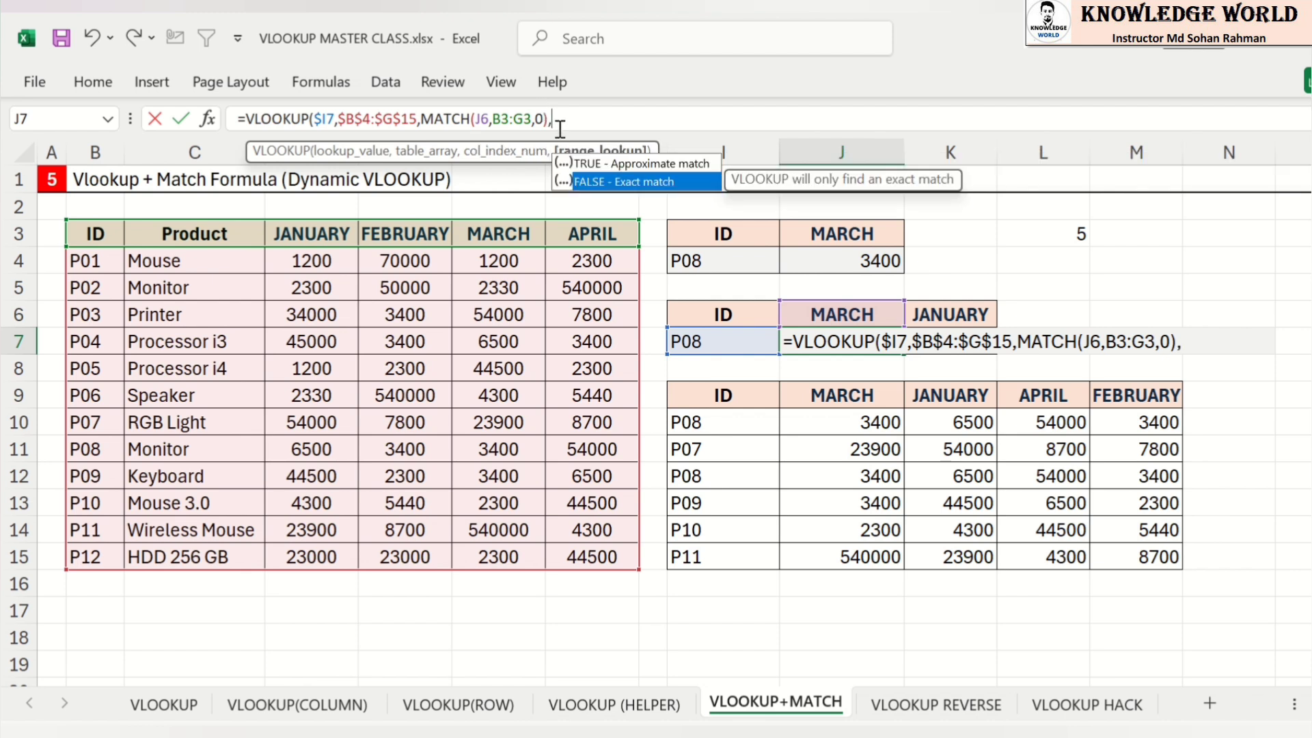
{"action": "type", "text": "0)"}
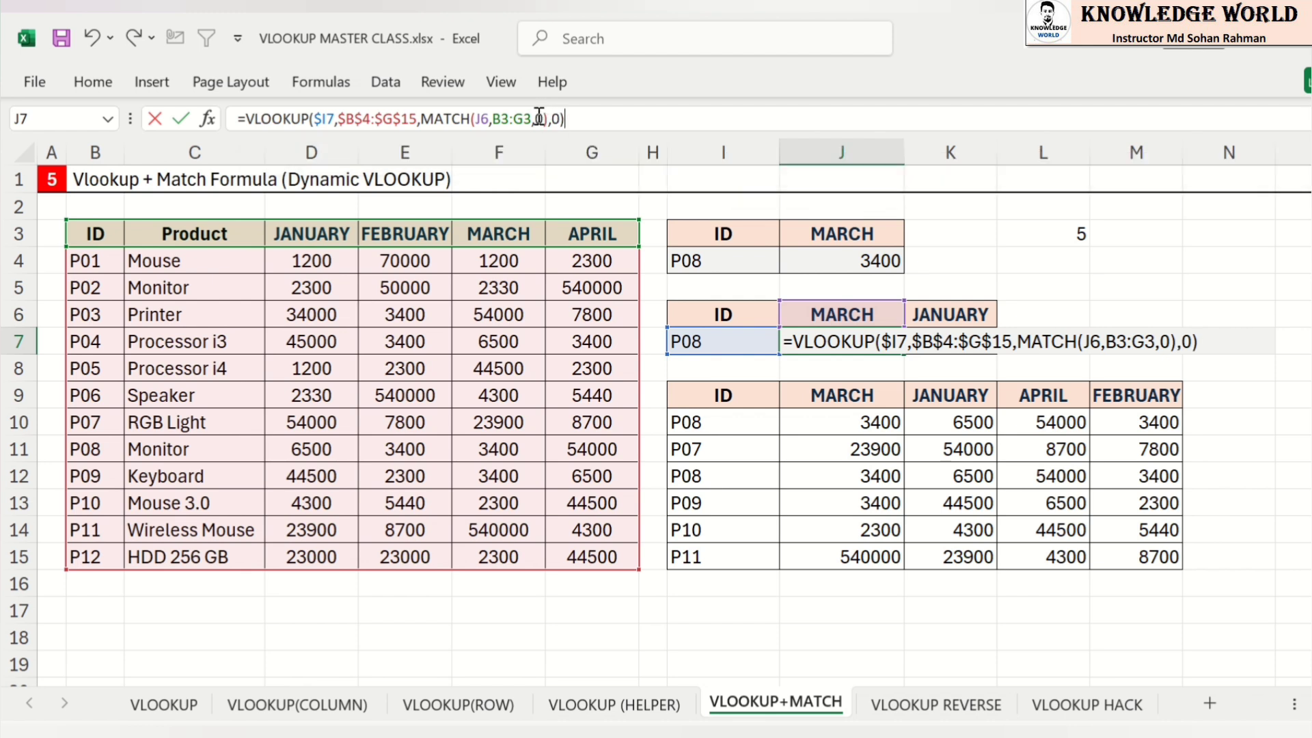
Step: Fill the VLOOKUP formula from J7 across to K7 and clear the existing results in J10:M15
{"action": "left_click", "coordinate": [738, 343]}
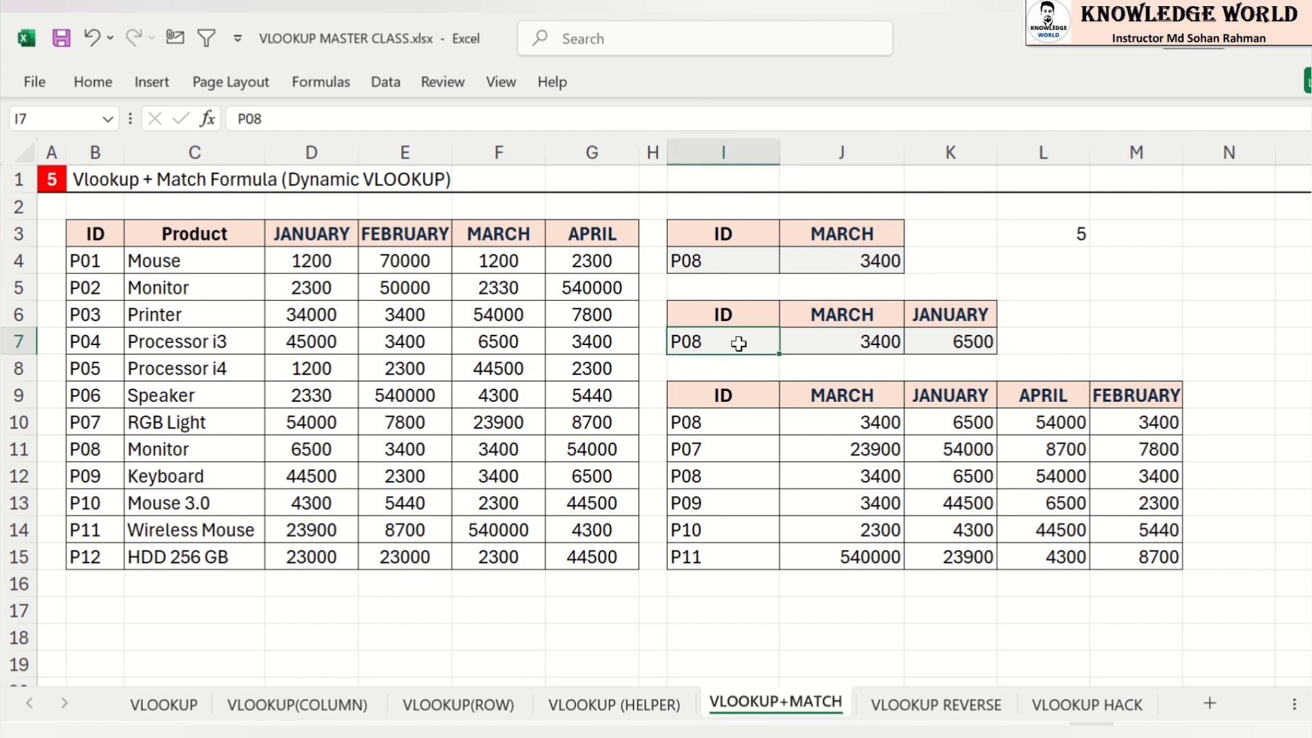
{"action": "left_click", "coordinate": [826, 317]}
{"action": "left_click", "coordinate": [825, 331]}
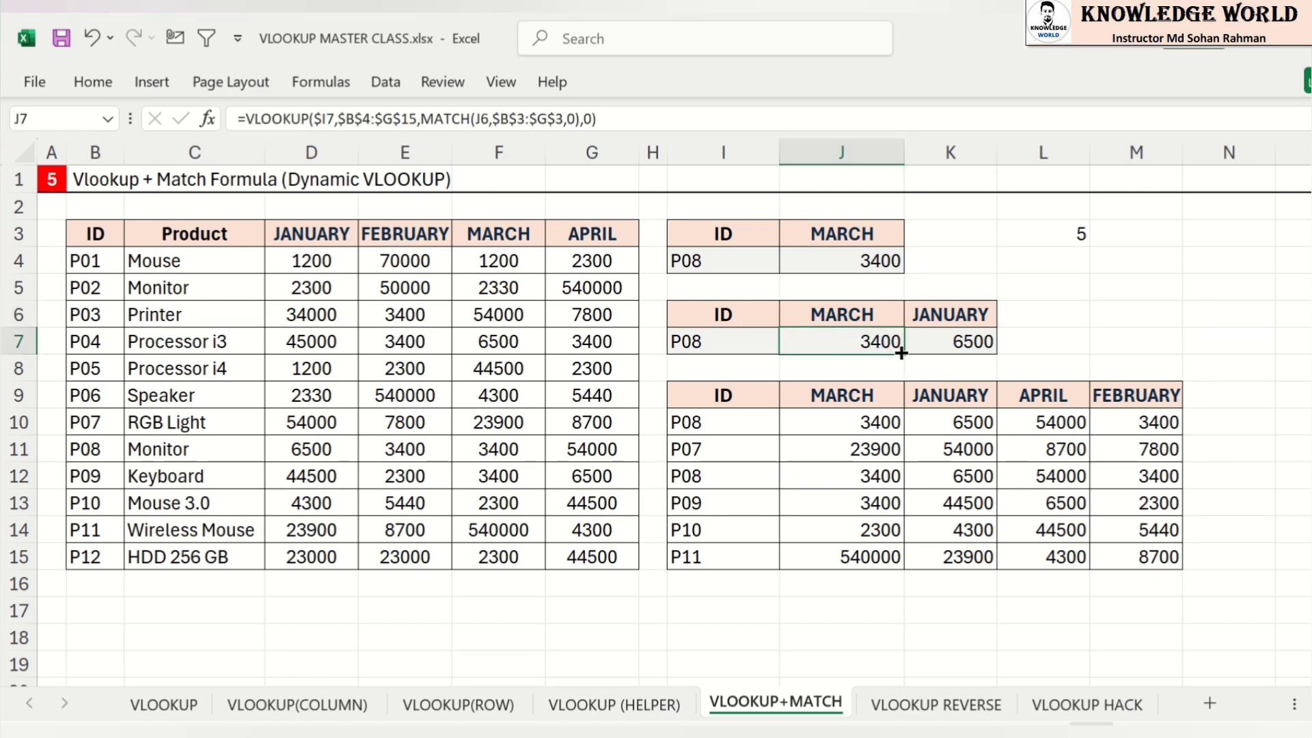
{"action": "left_click_drag", "start_coordinate": [903, 353], "coordinate": [971, 349]}
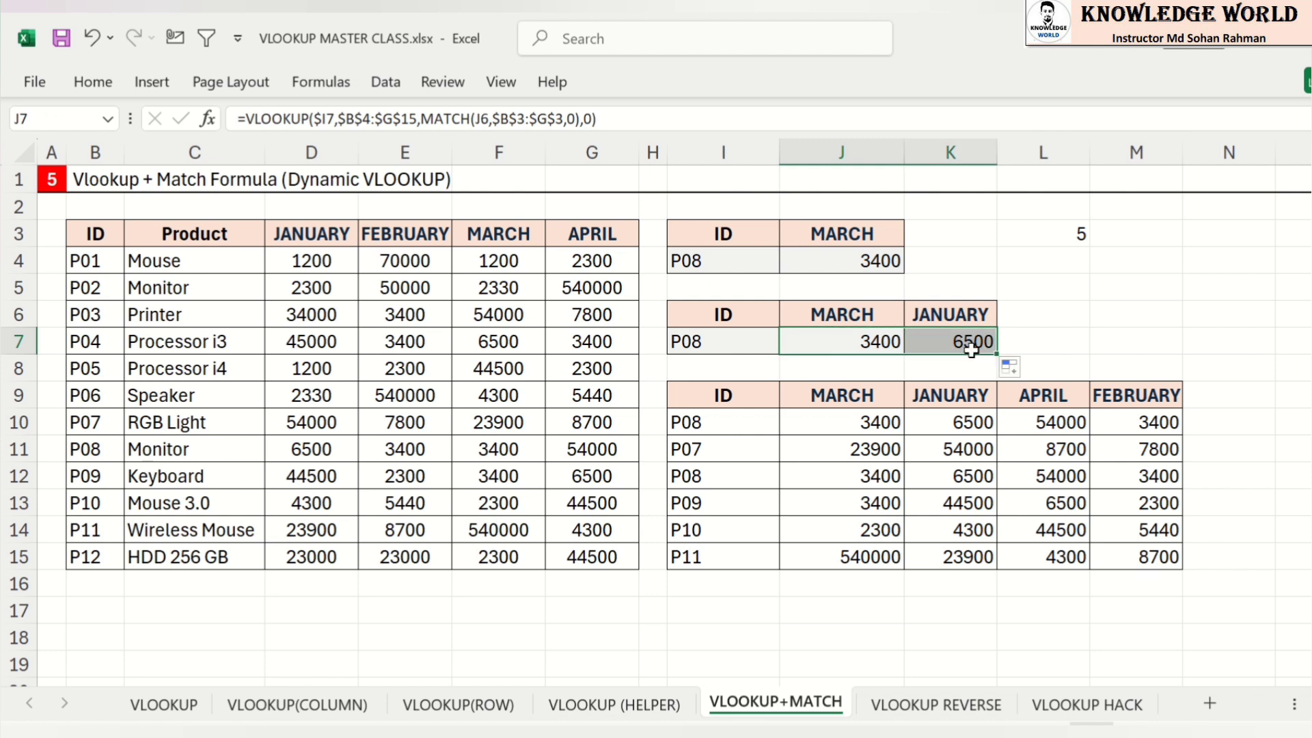
{"action": "double_click", "coordinate": [973, 342]}
{"action": "key", "text": "Return"}
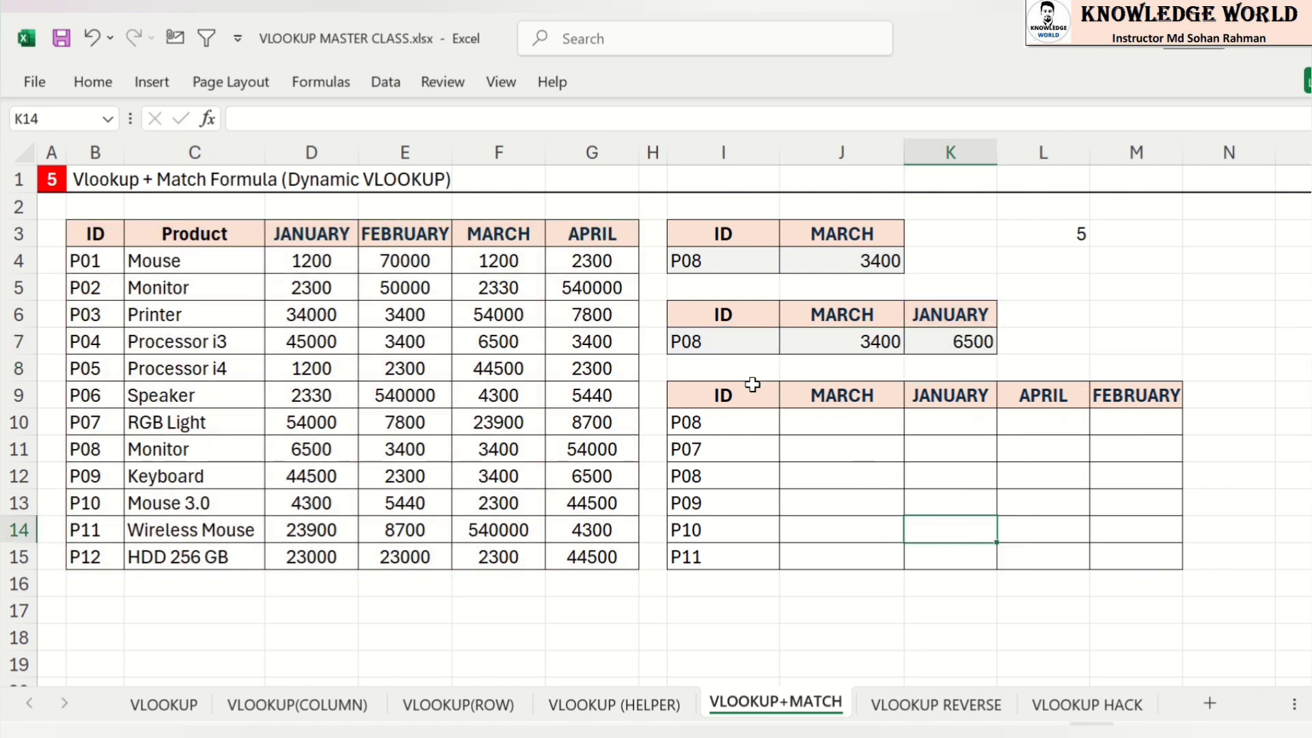
Step: Start a VLOOKUP formula in J10 with the column-locked lookup value $I10
{"action": "left_click_drag", "start_coordinate": [752, 385], "coordinate": [1130, 530]}
{"action": "left_click_drag", "start_coordinate": [867, 433], "coordinate": [877, 439]}
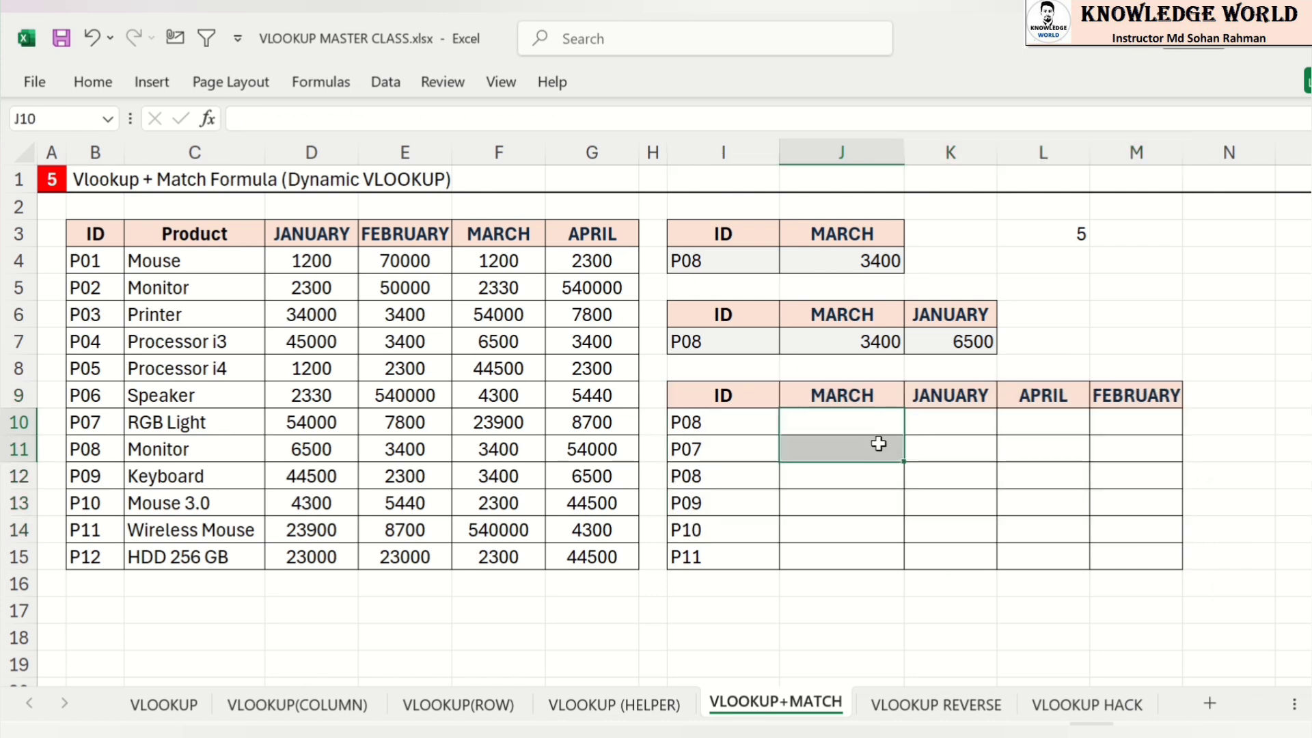
{"action": "key", "text": "Up"}
{"action": "key", "text": "Down"}
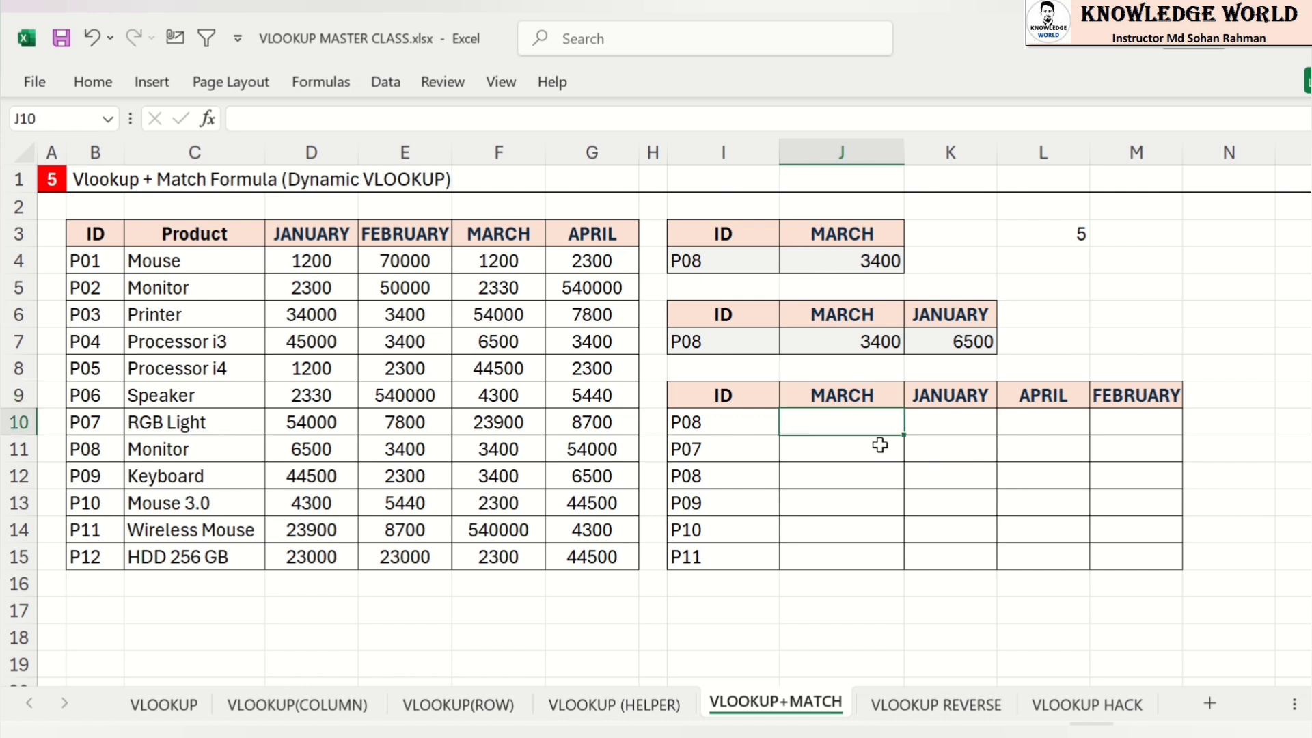
{"action": "type", "text": "=vl"}
{"action": "key", "text": "Tab"}
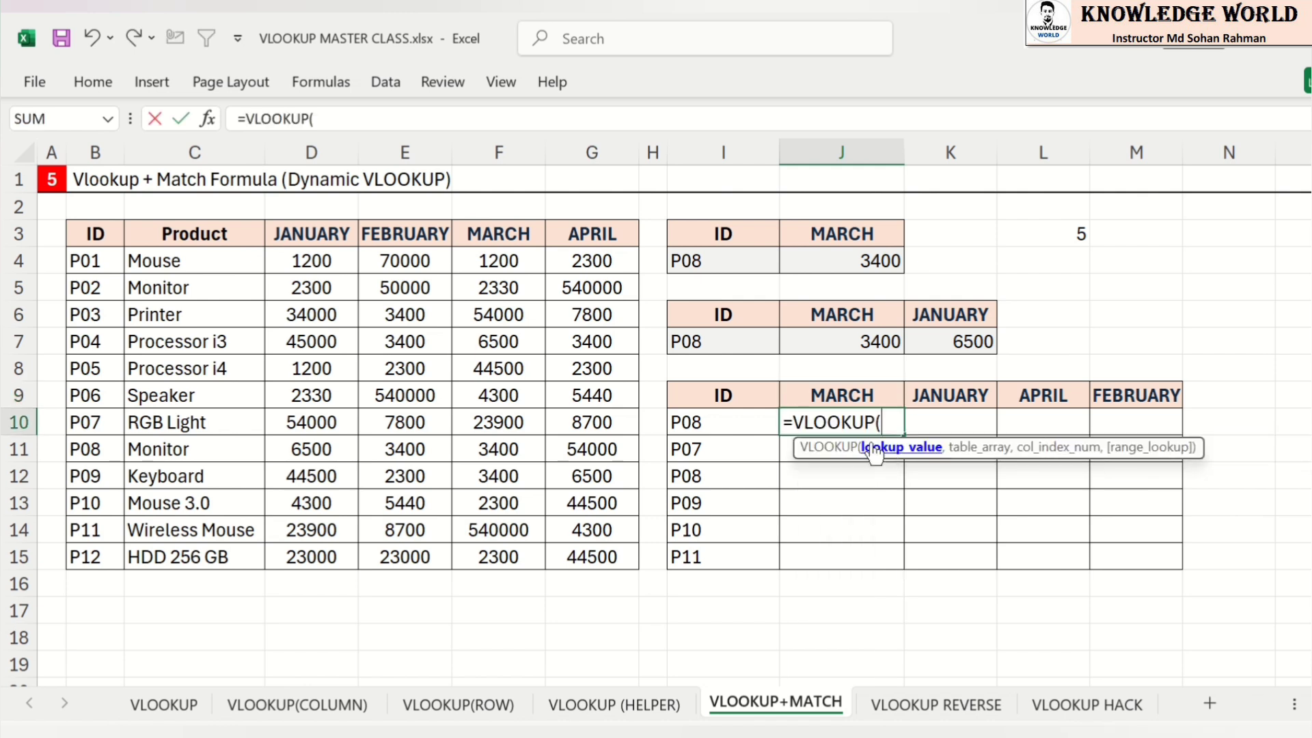
{"action": "left_click", "coordinate": [713, 421]}
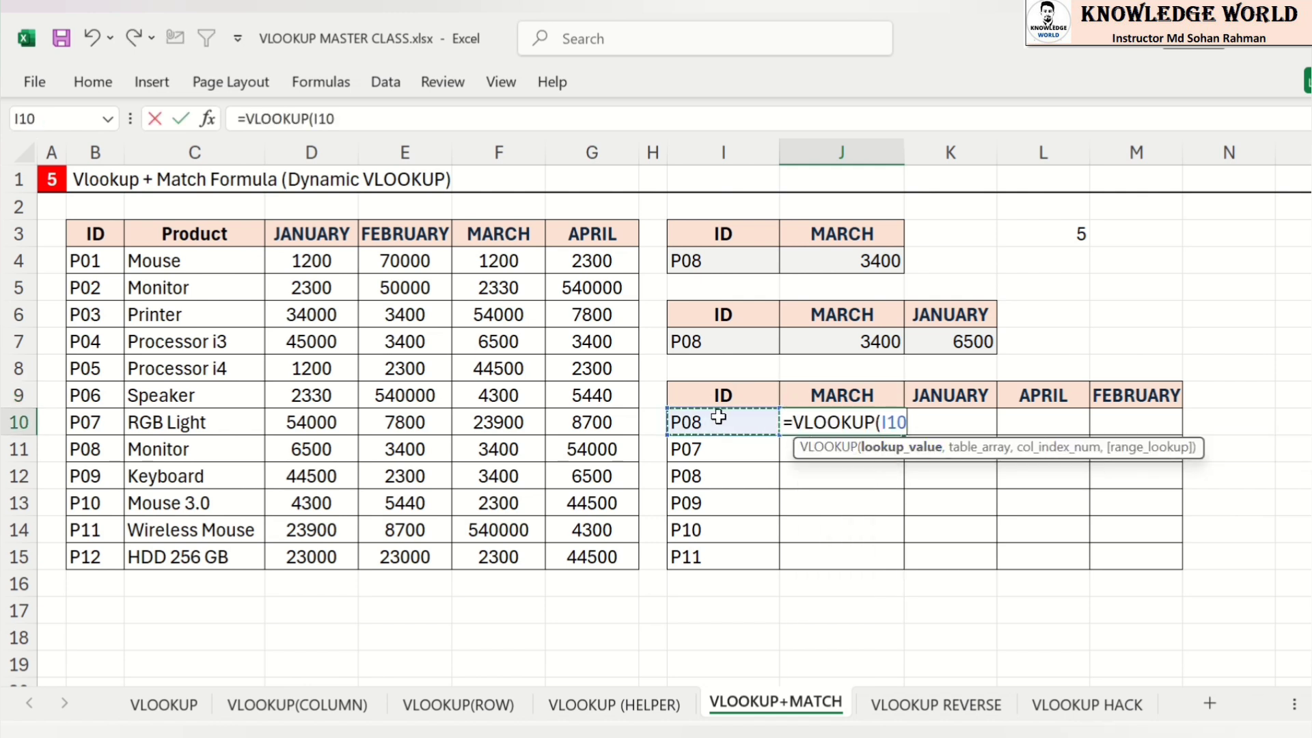
{"action": "left_click", "coordinate": [315, 112]}
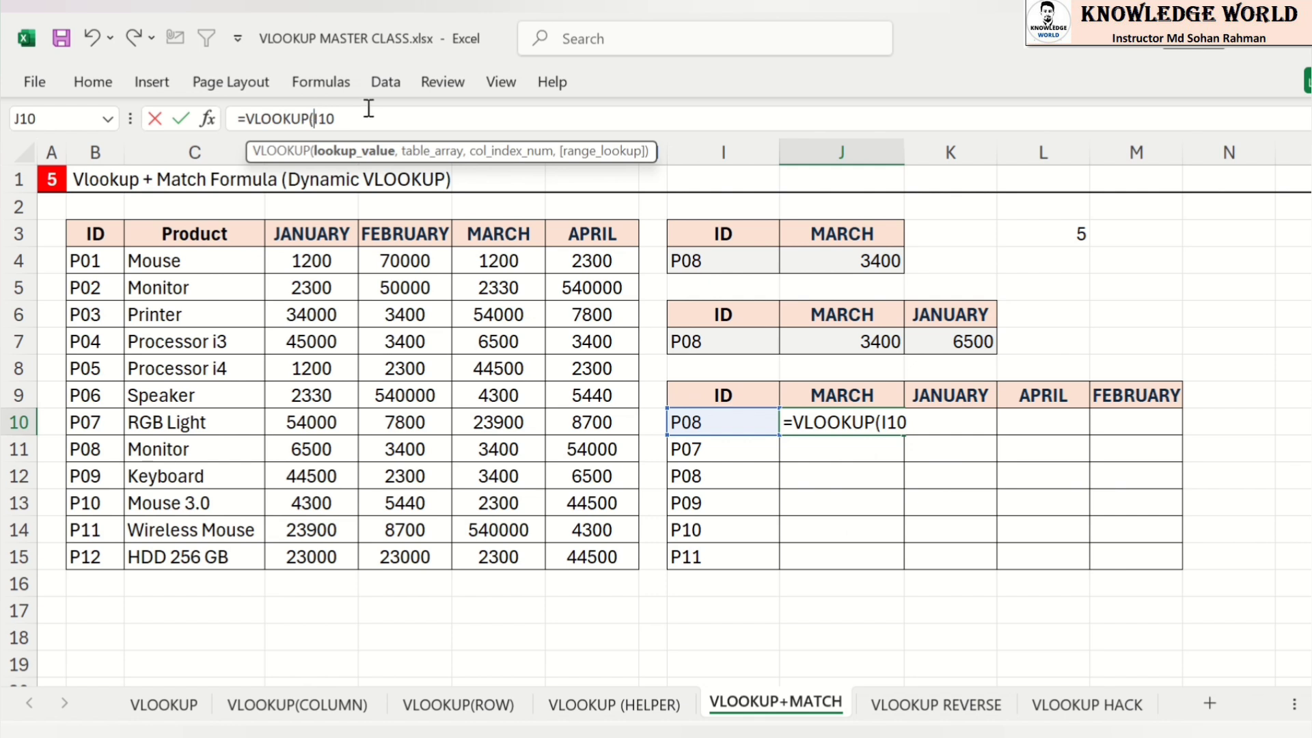
{"action": "type", "text": "$I10,"}
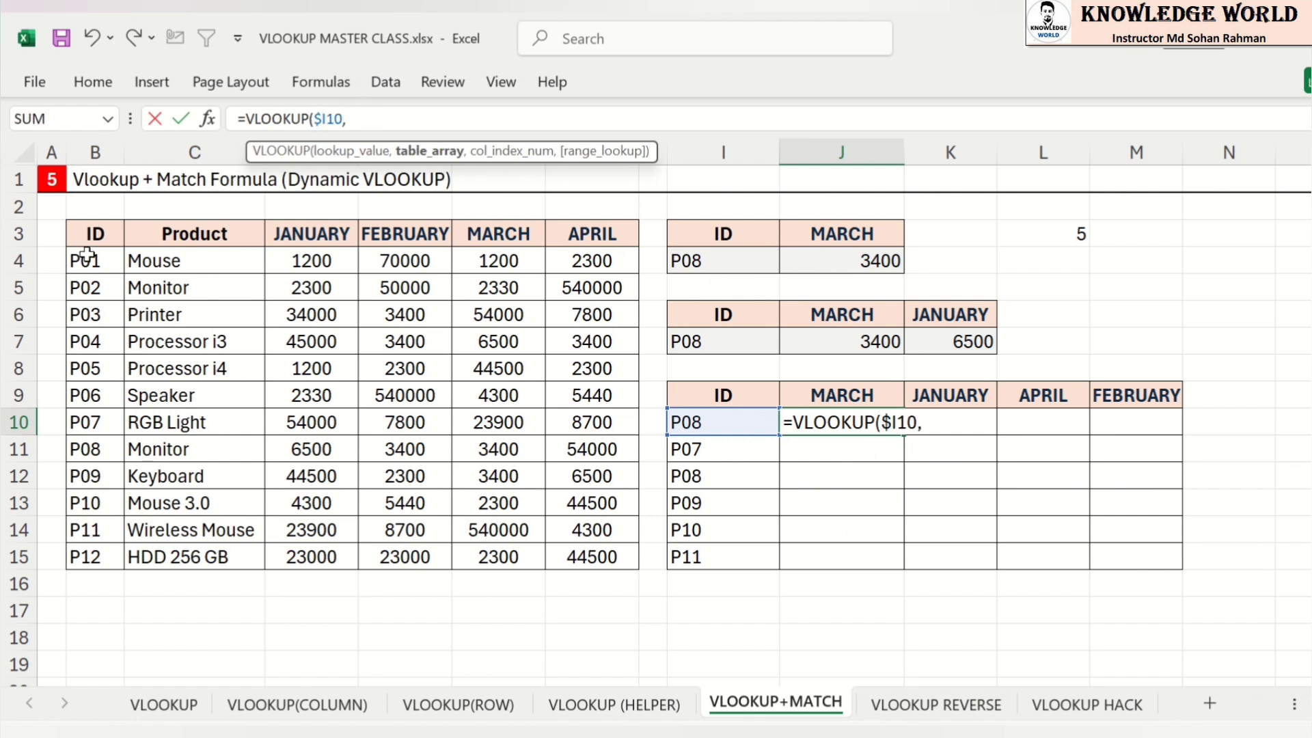
Step: Set the table array of the J10 VLOOKUP to the absolute range $B$4:$G$15
{"action": "left_click_drag", "start_coordinate": [82, 260], "coordinate": [582, 552]}
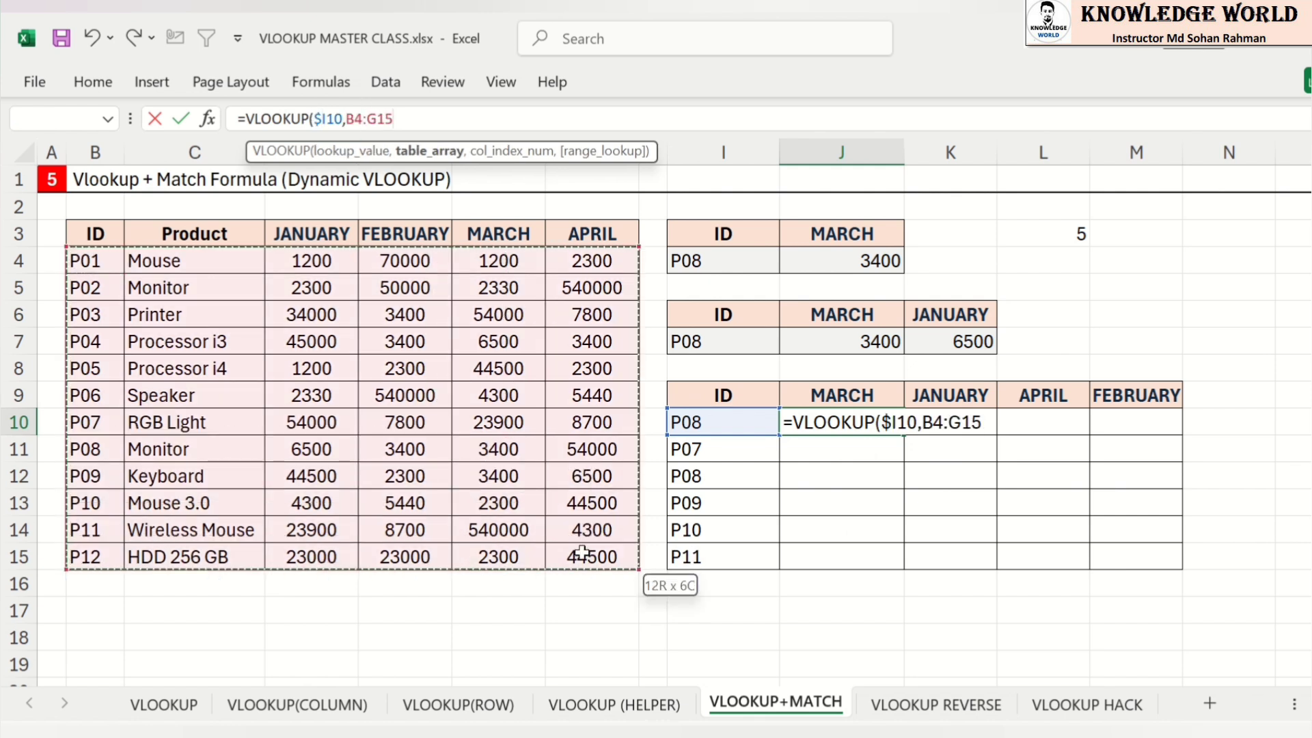
{"action": "left_click_drag", "start_coordinate": [394, 119], "coordinate": [347, 119]}
{"action": "key", "text": "F4"}
{"action": "left_click", "coordinate": [451, 120]}
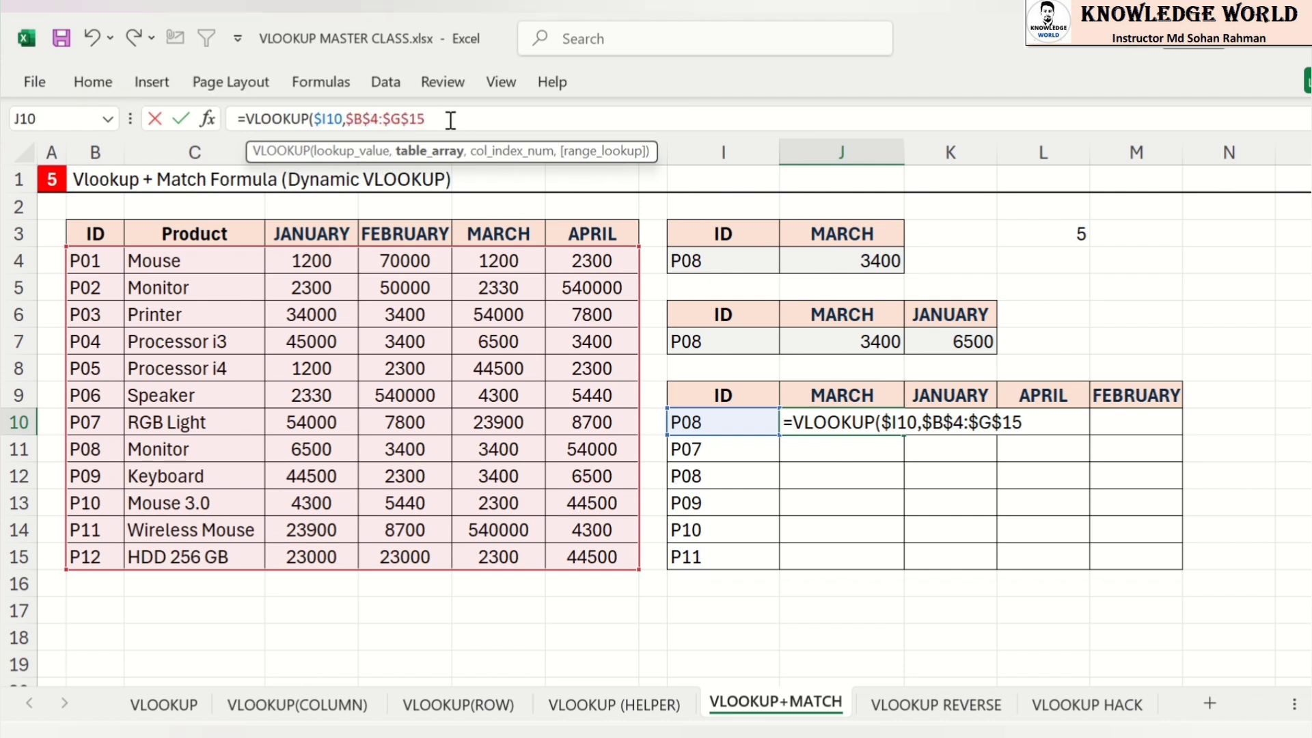
{"action": "type", "text": ","}
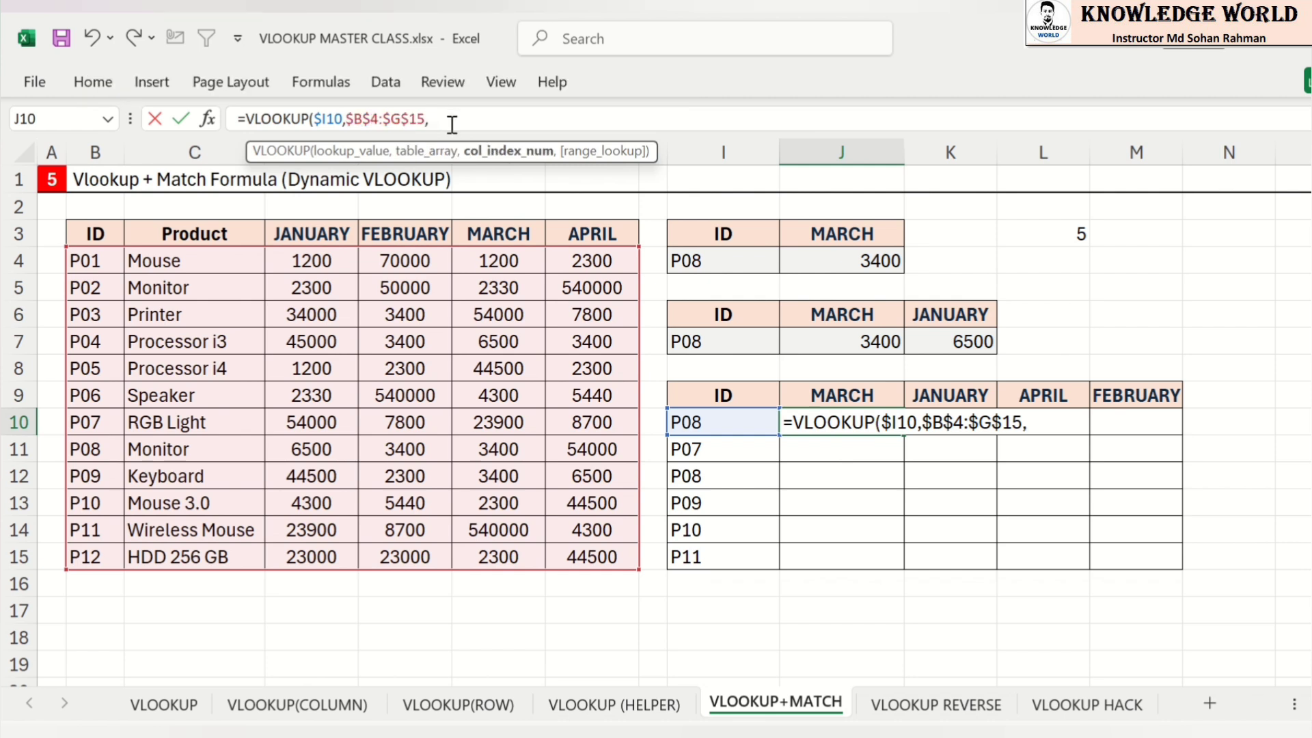
Step: Nest MATCH as the column index in J10 with the row-locked lookup value J$9
{"action": "type", "text": "ma"}
{"action": "key", "text": "Tab"}
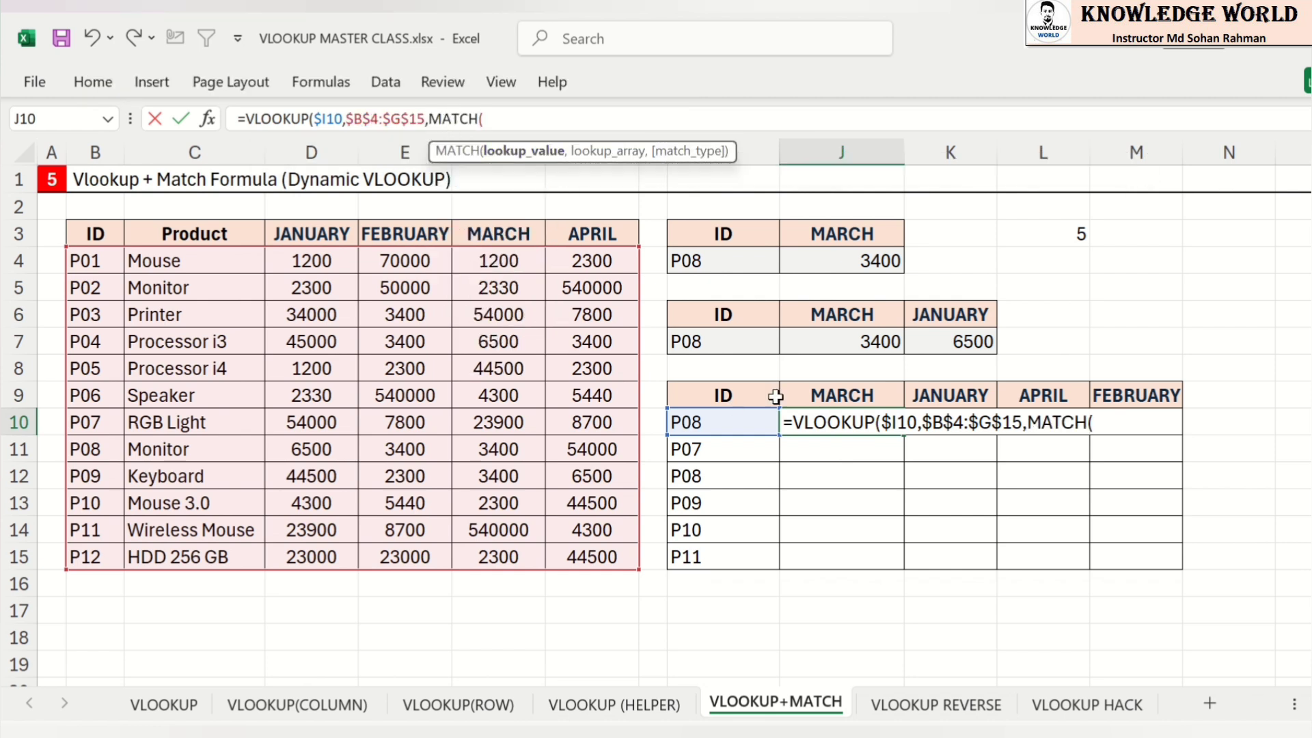
{"action": "left_click", "coordinate": [812, 410]}
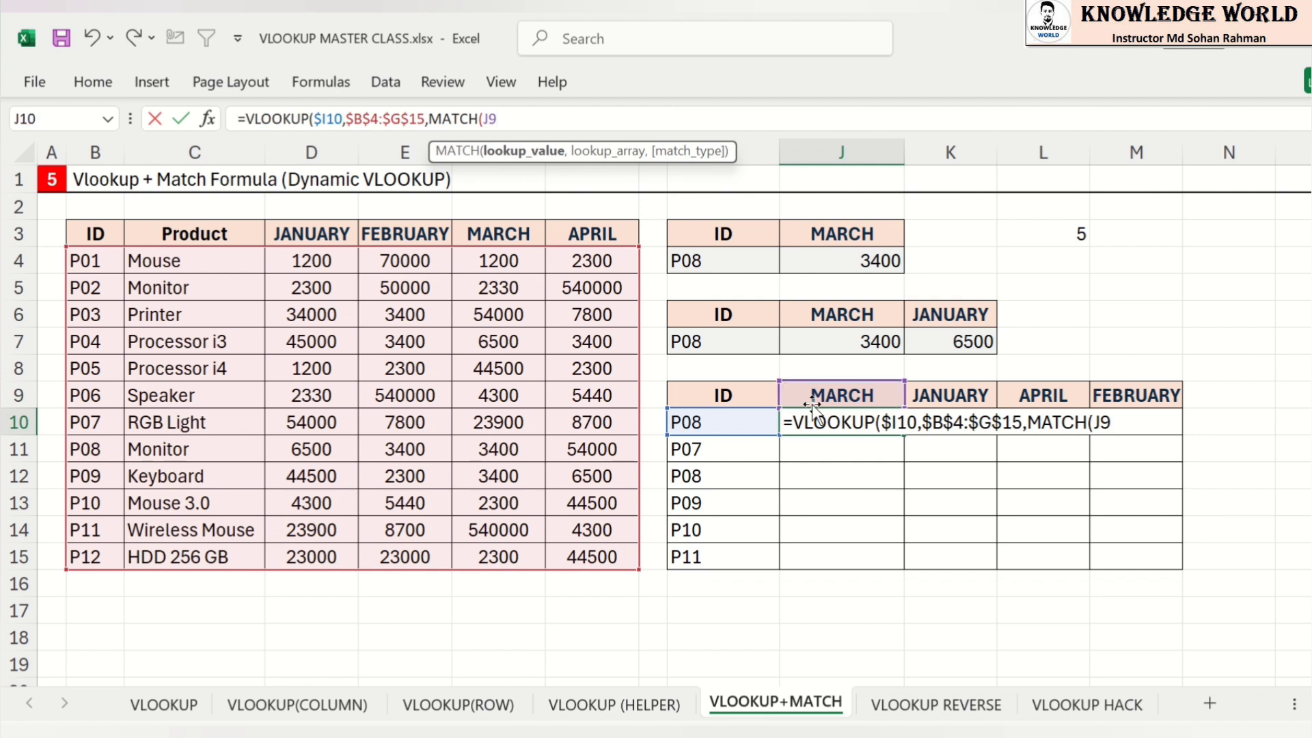
{"action": "type", "text": ","}
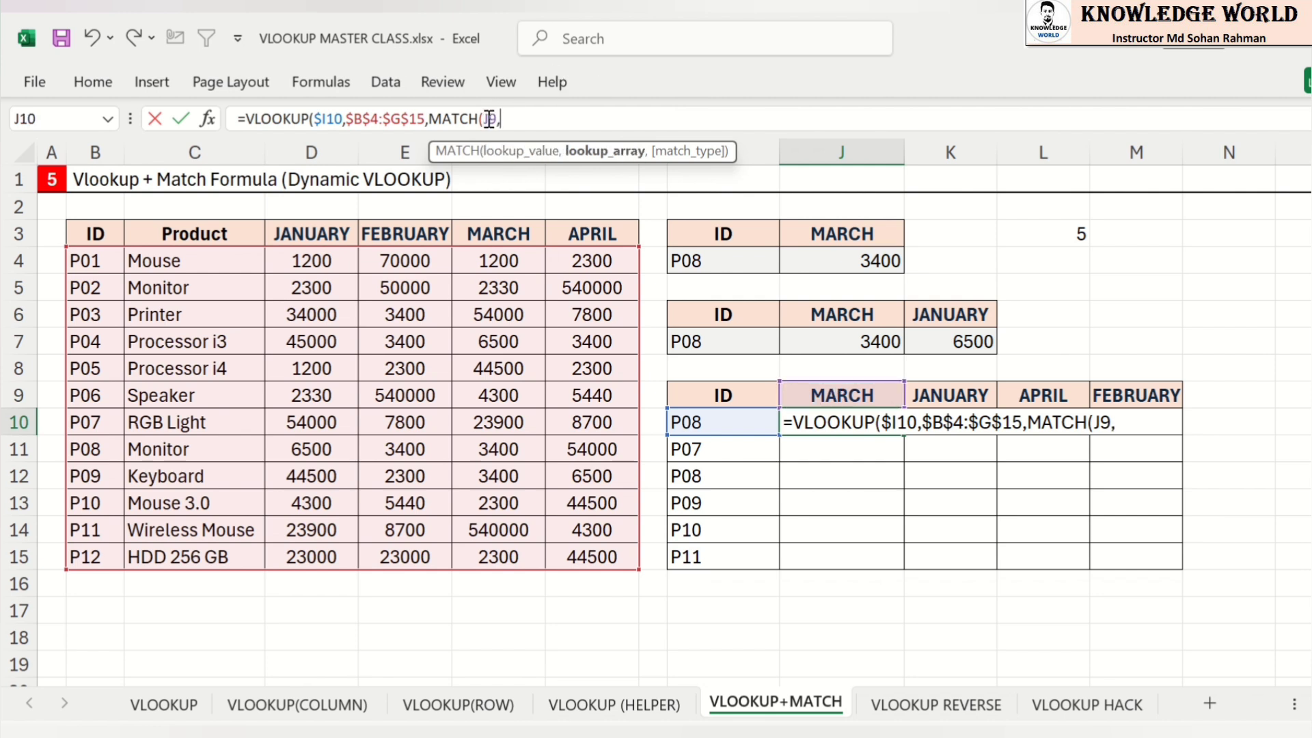
{"action": "key", "text": "BackSpace"}
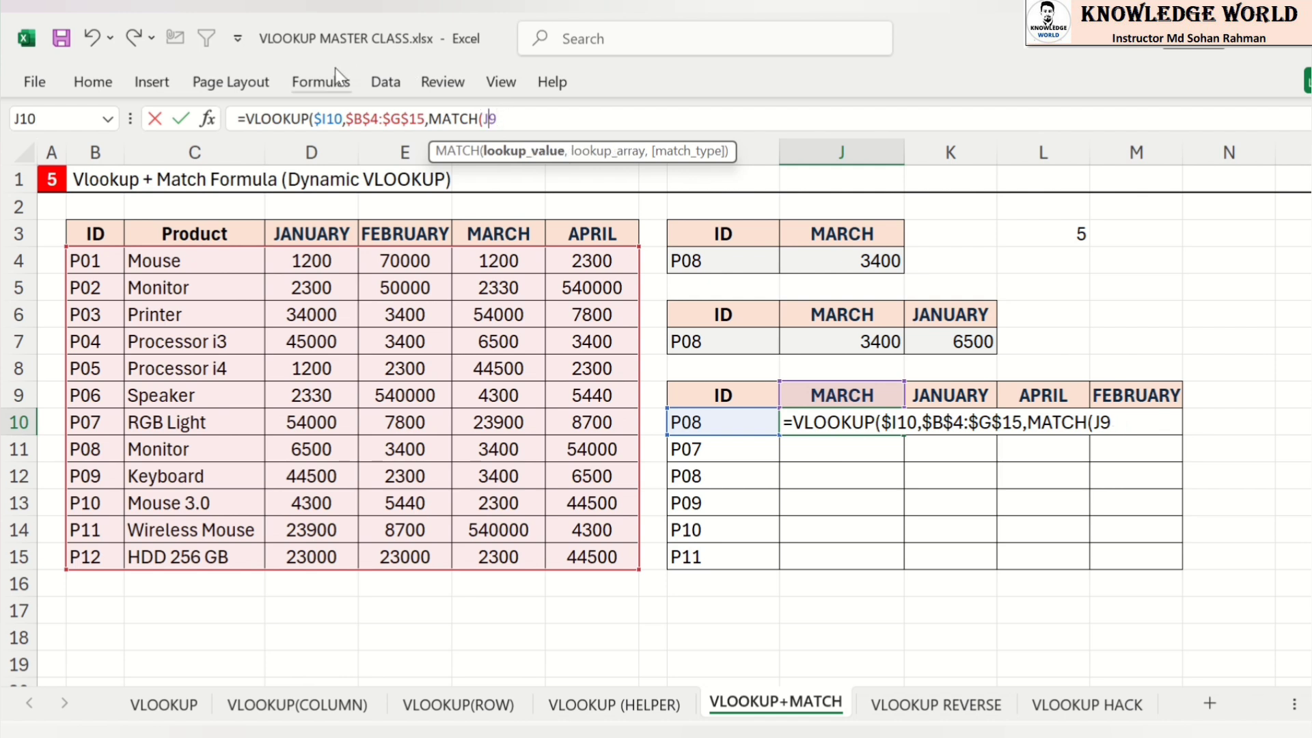
{"action": "key", "text": "Left"}
{"action": "type", "text": "$"}
{"action": "key", "text": "Right"}
{"action": "type", "text": ","}
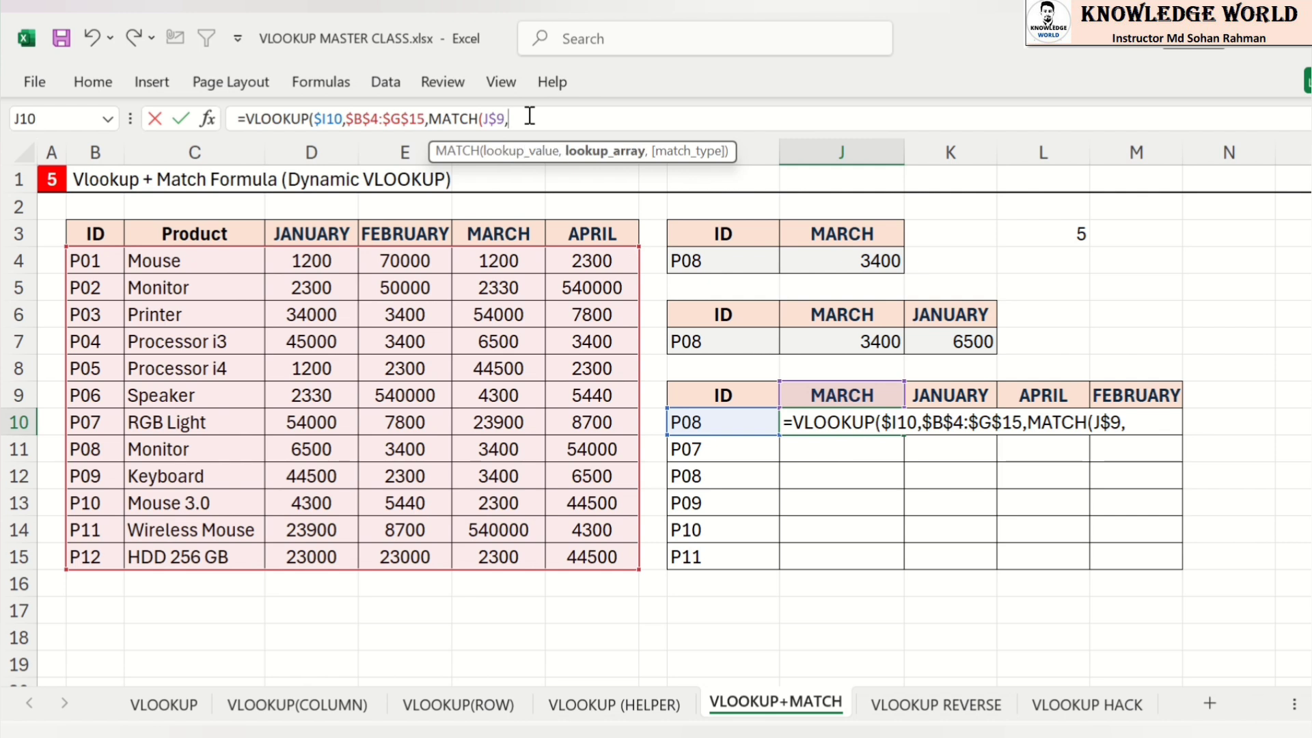
Step: Set the MATCH lookup array in the J10 formula to the absolute header range $B$3:$G$3
{"action": "left_click_drag", "start_coordinate": [90, 235], "coordinate": [554, 232]}
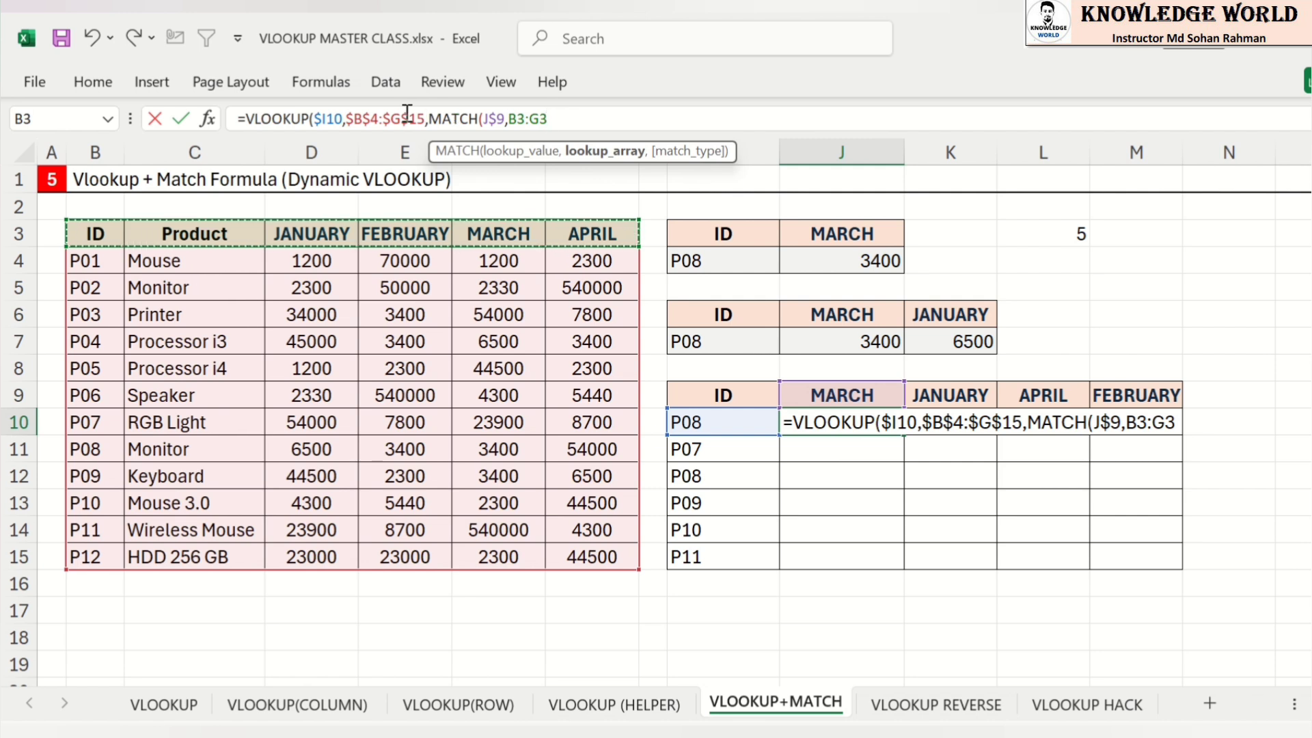
{"action": "left_click_drag", "start_coordinate": [427, 114], "coordinate": [347, 114]}
{"action": "left_click", "coordinate": [353, 114]}
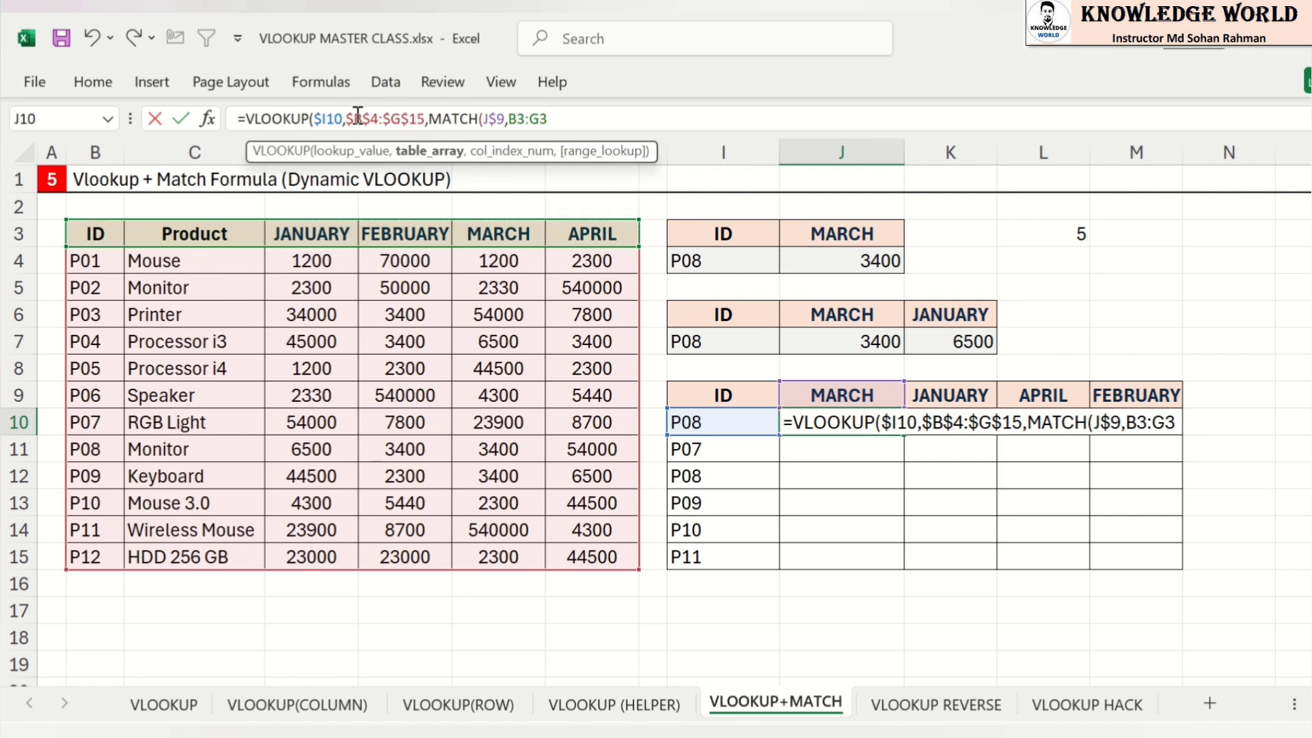
{"action": "left_click", "coordinate": [560, 116]}
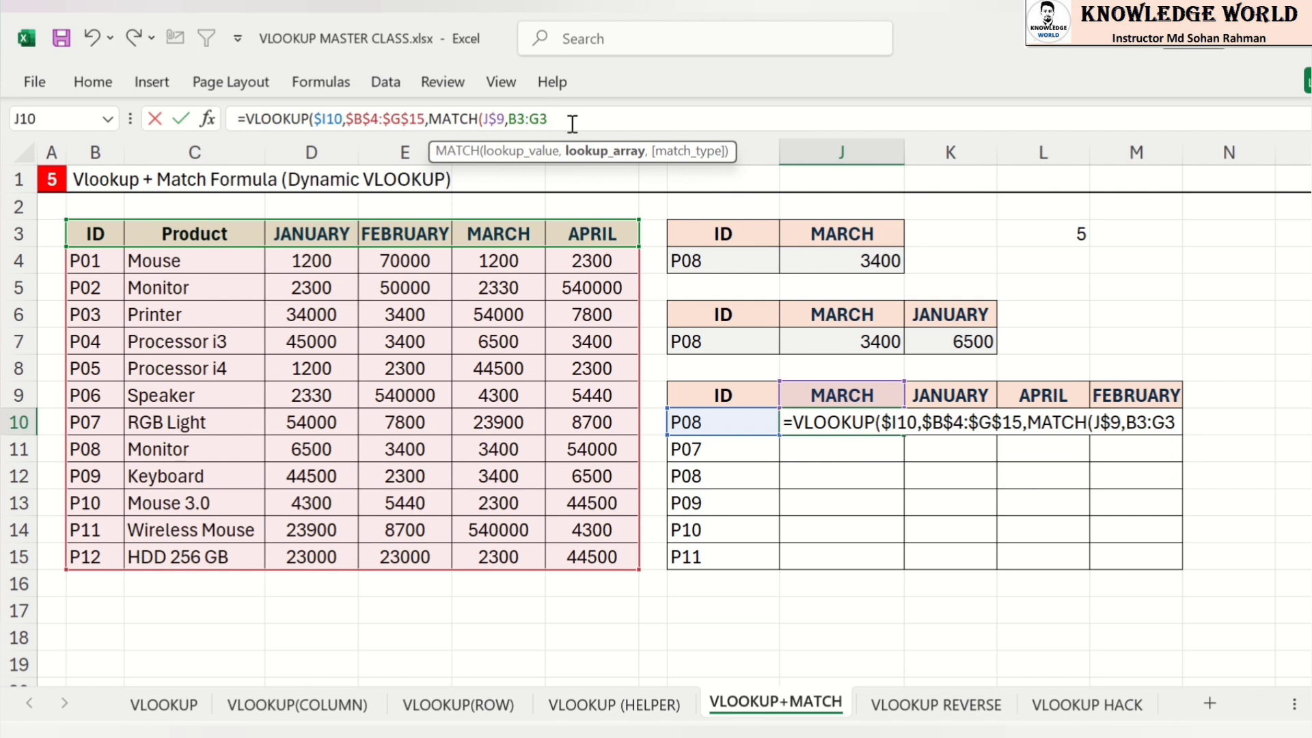
{"action": "left_click_drag", "start_coordinate": [552, 119], "coordinate": [509, 119]}
{"action": "key", "text": "F4"}
{"action": "left_click", "coordinate": [648, 125]}
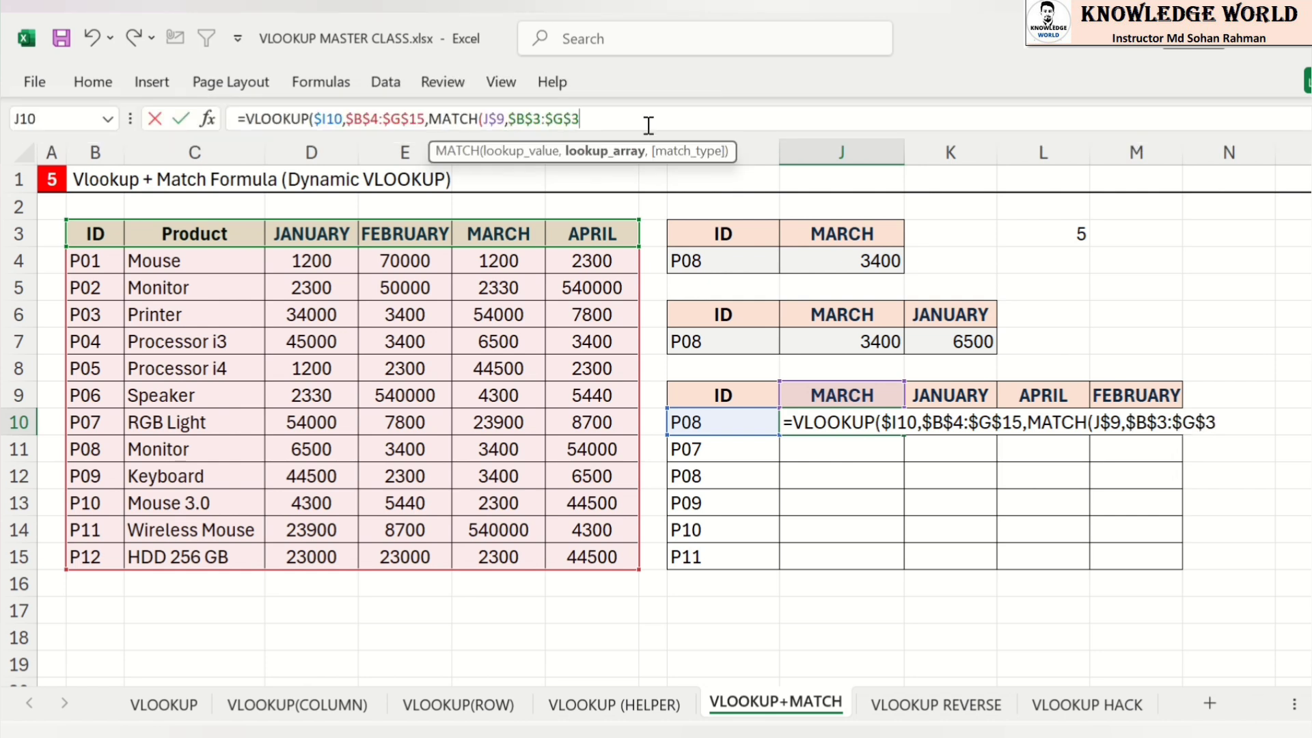
Step: Complete the J10 formula with match type 0 for MATCH and range lookup 0 for VLOOKUP
{"action": "type", "text": ","}
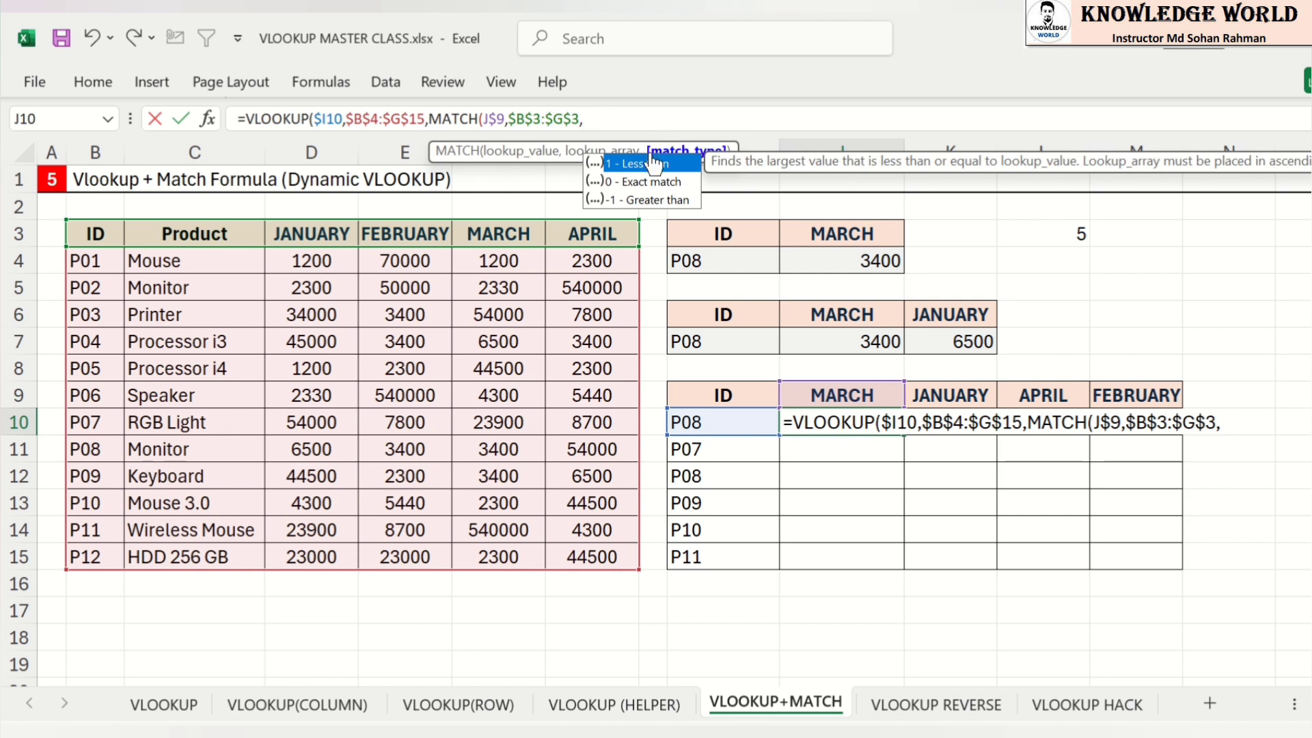
{"action": "type", "text": "0)"}
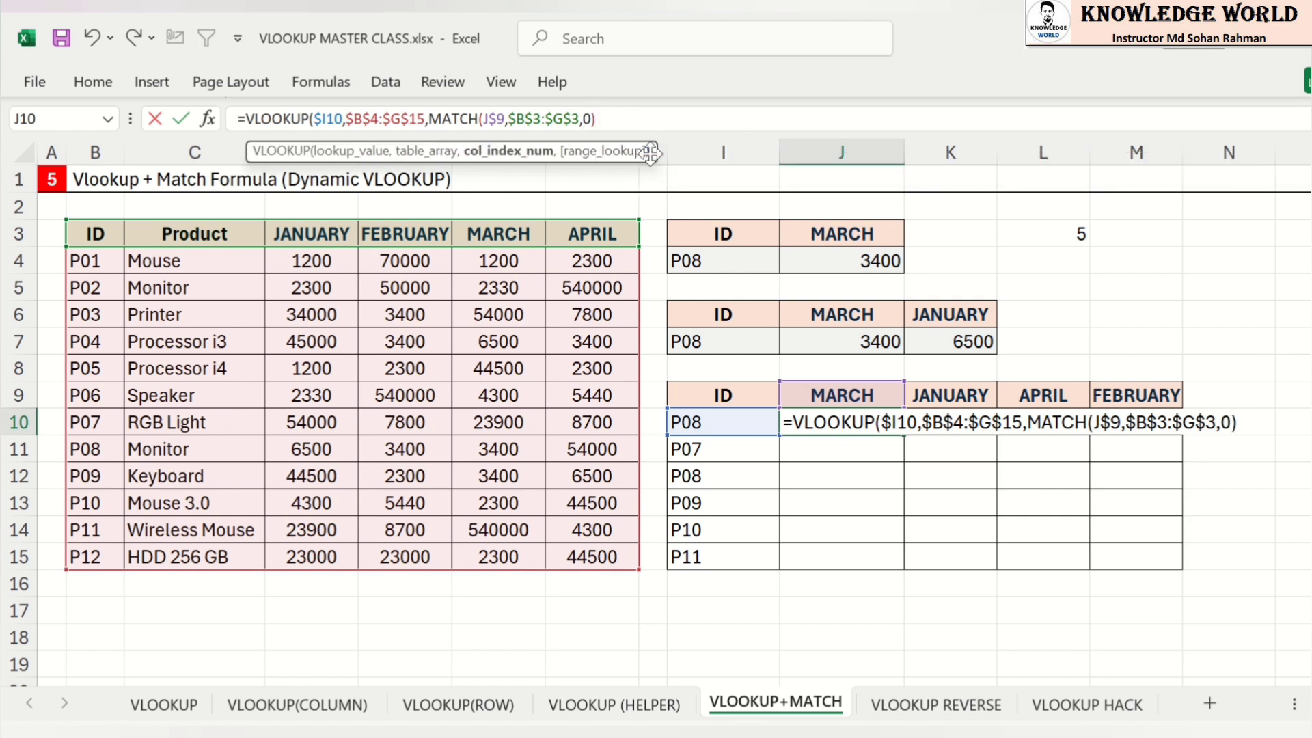
{"action": "type", "text": ","}
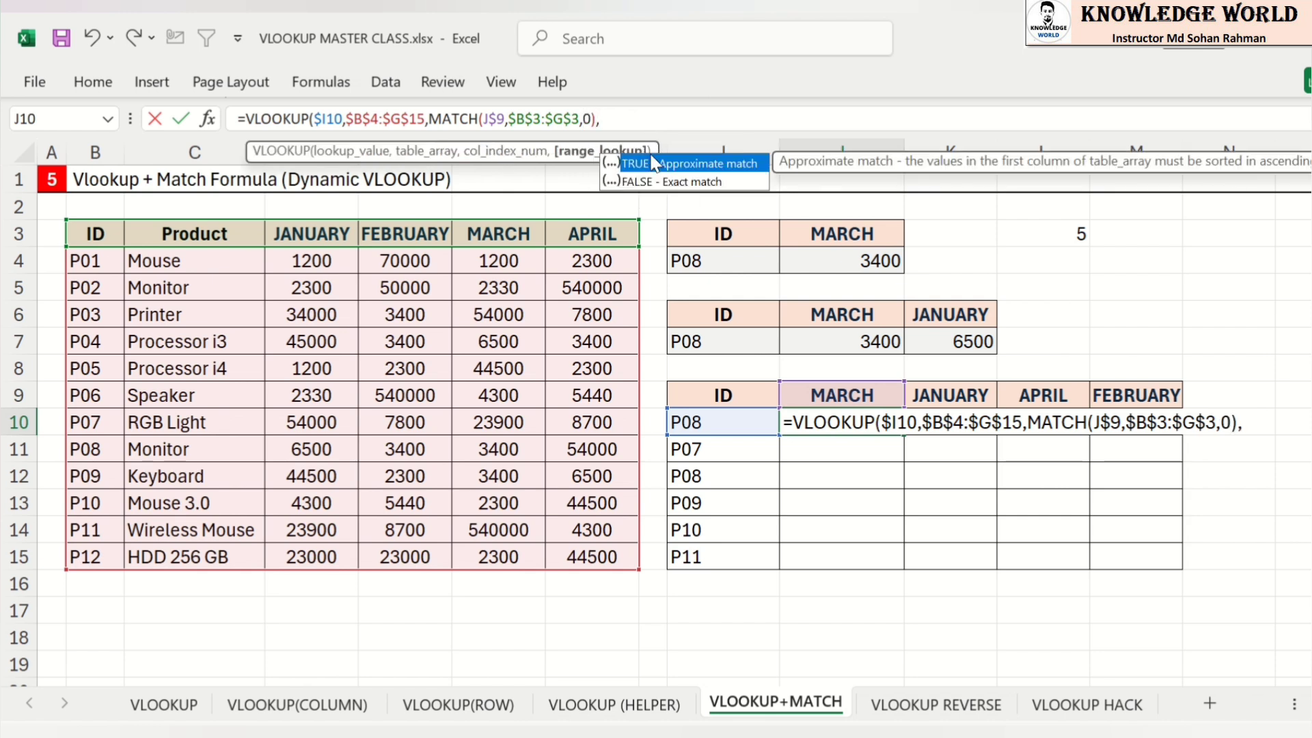
{"action": "type", "text": ")"}
{"action": "key", "text": "BackSpace"}
{"action": "type", "text": "0)"}
{"action": "key", "text": "Return"}
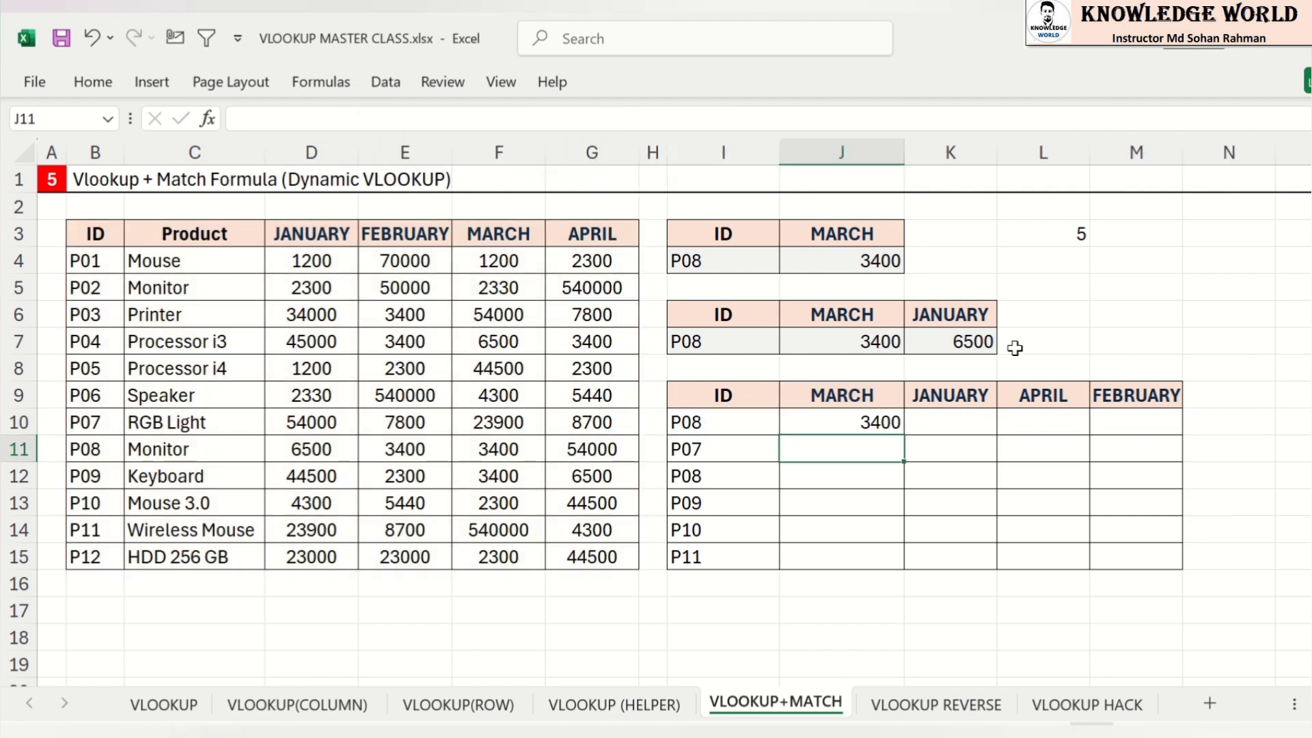
Step: Fill the J10 formula across and down through M15, then inspect the references in M15
{"action": "left_click", "coordinate": [899, 428]}
{"action": "left_click_drag", "start_coordinate": [1010, 425], "coordinate": [1172, 565]}
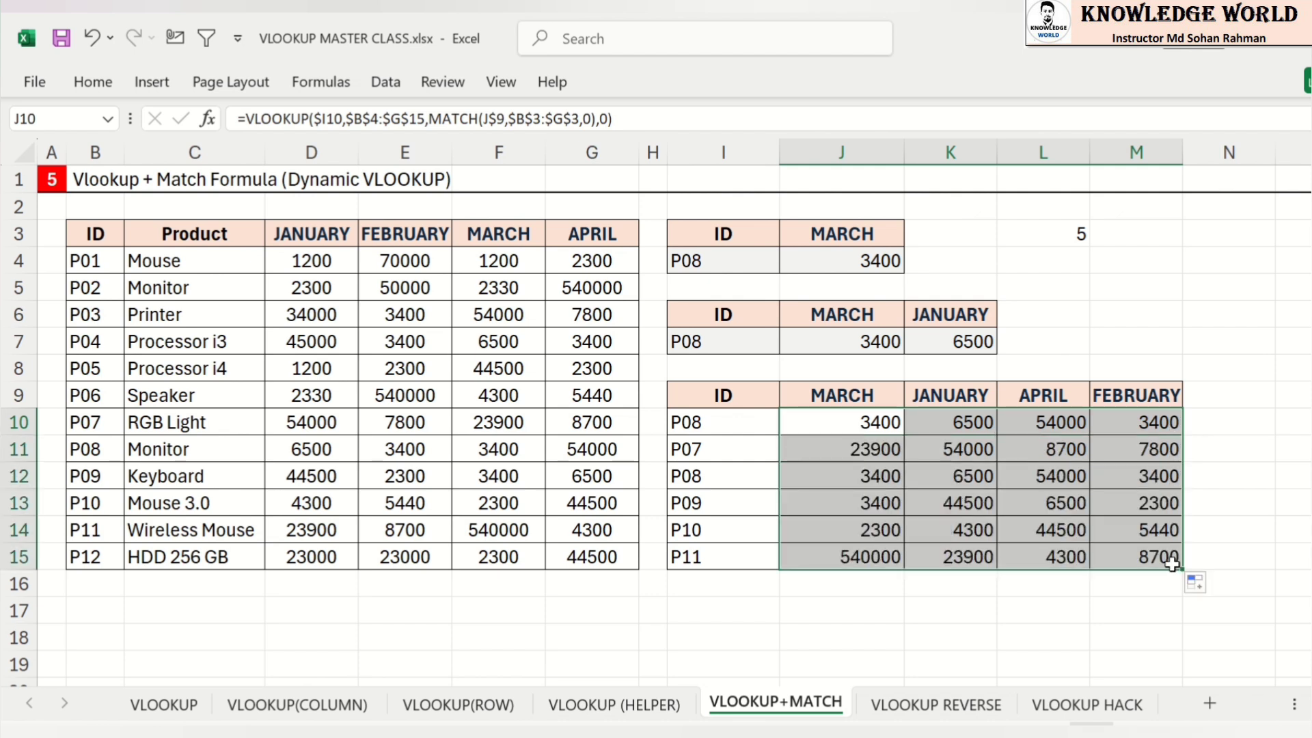
{"action": "left_click", "coordinate": [1163, 555]}
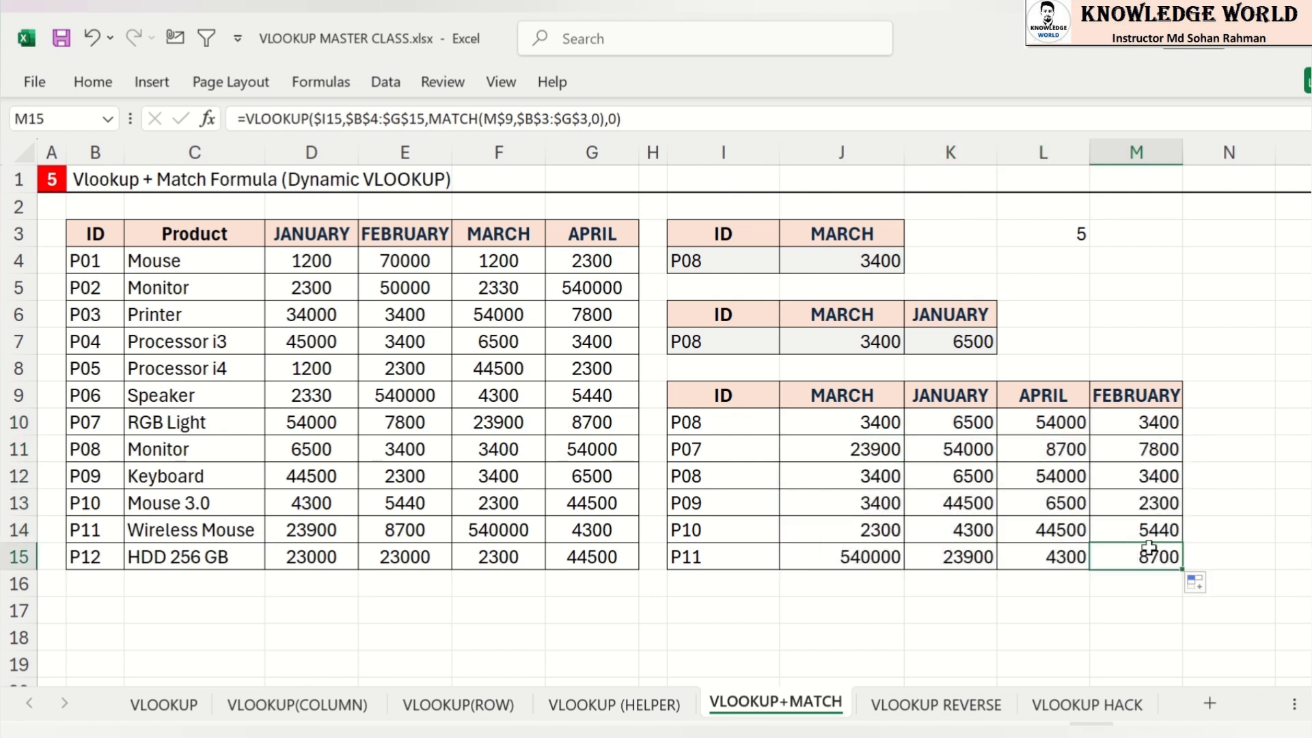
{"action": "double_click", "coordinate": [1148, 547]}
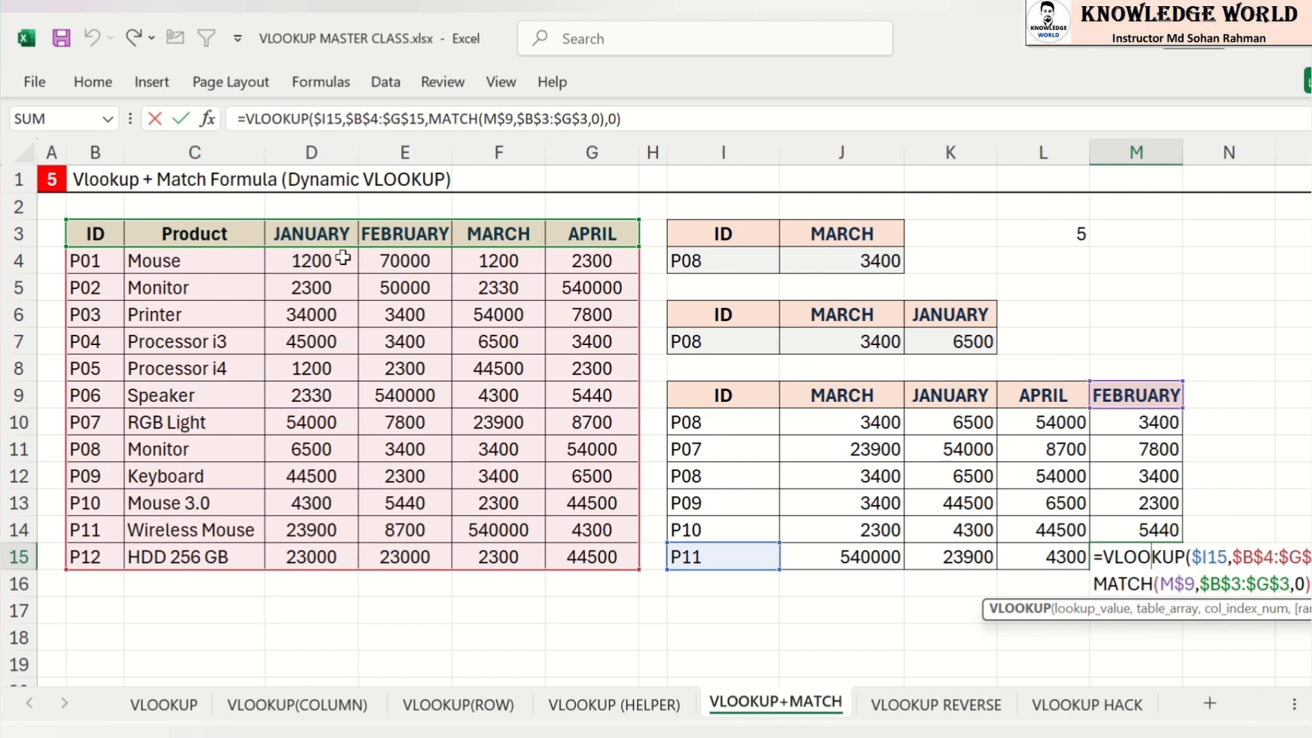
{"action": "key", "text": "Return"}
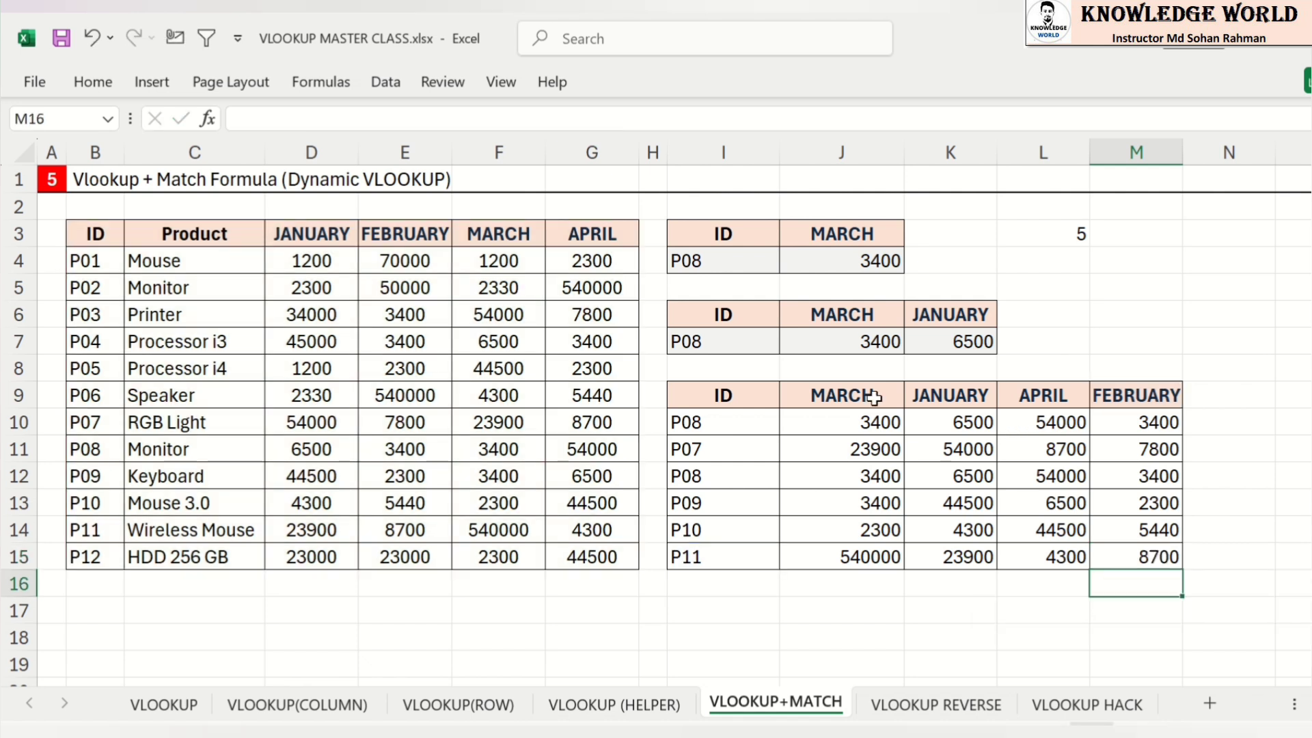
Step: Replace the header in J9 with a copy of the APRIL header from G3
{"action": "left_click_drag", "start_coordinate": [864, 394], "coordinate": [1107, 403]}
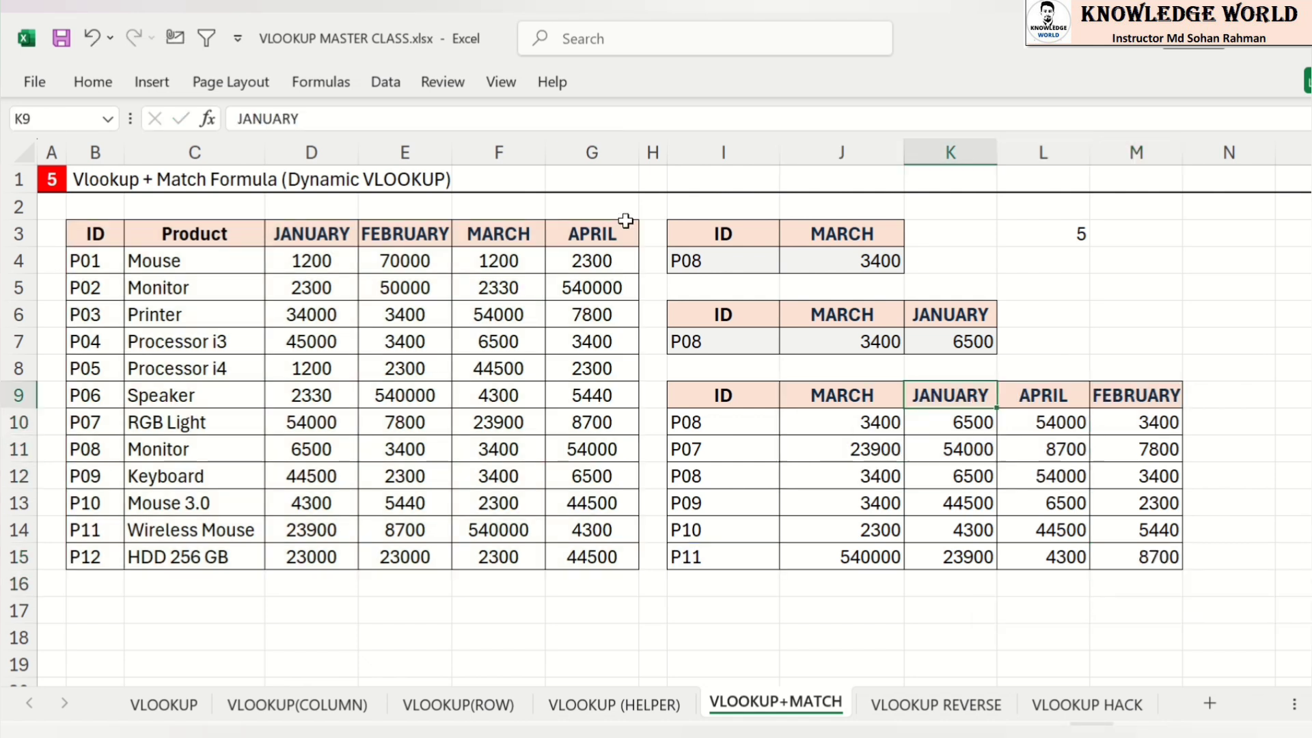
{"action": "left_click", "coordinate": [600, 223]}
{"action": "key", "text": "ctrl+c"}
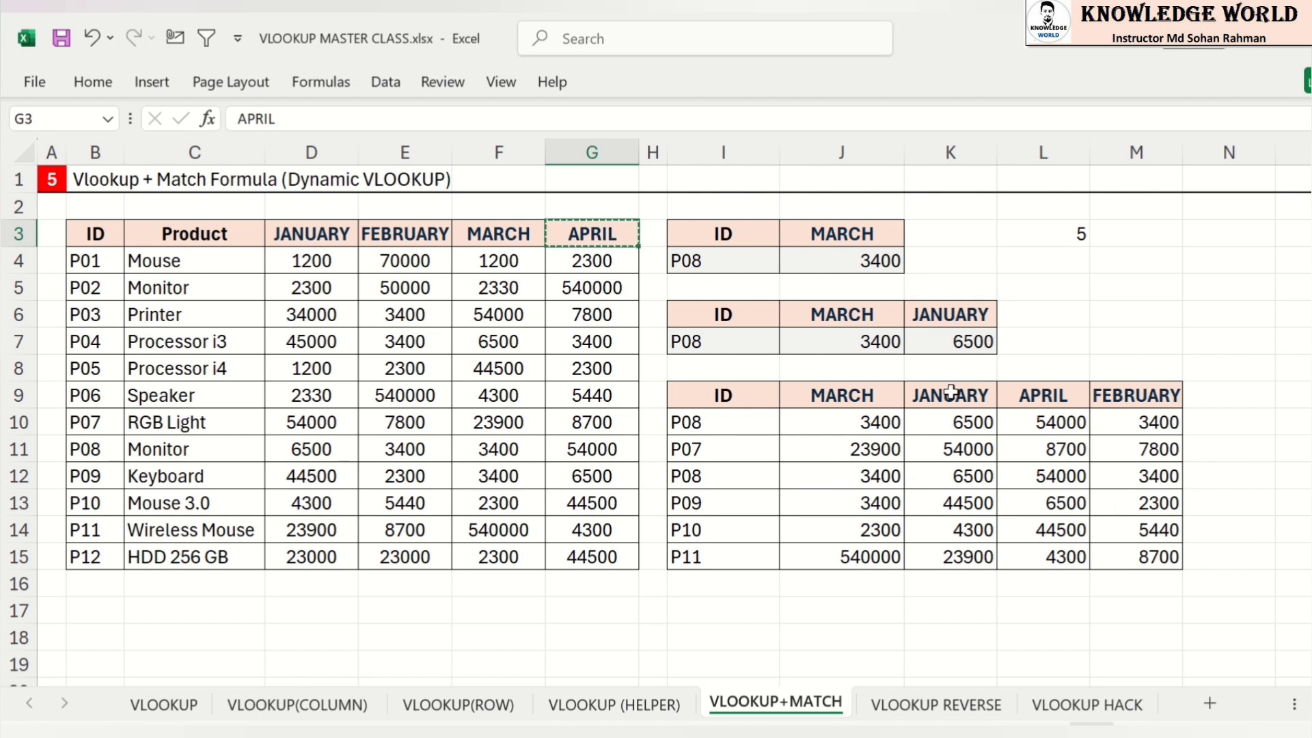
{"action": "left_click", "coordinate": [875, 401]}
{"action": "key", "text": "ctrl+v"}
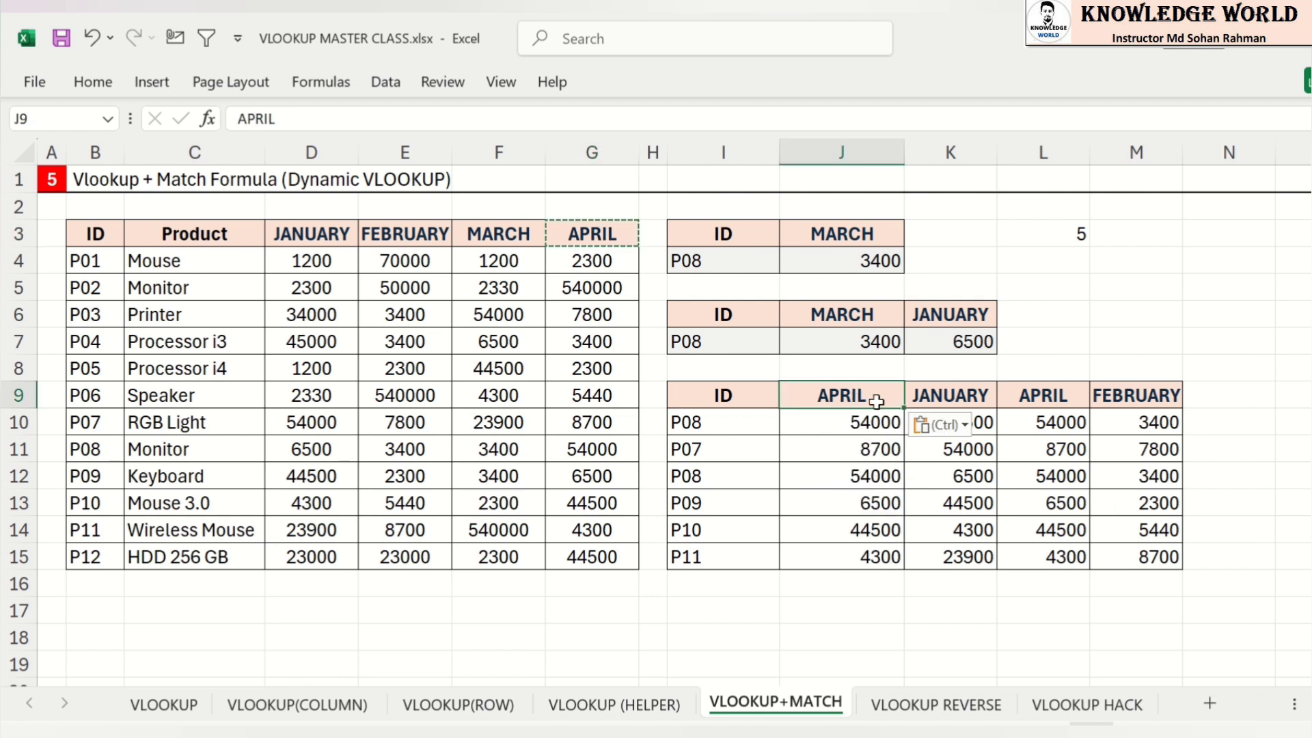
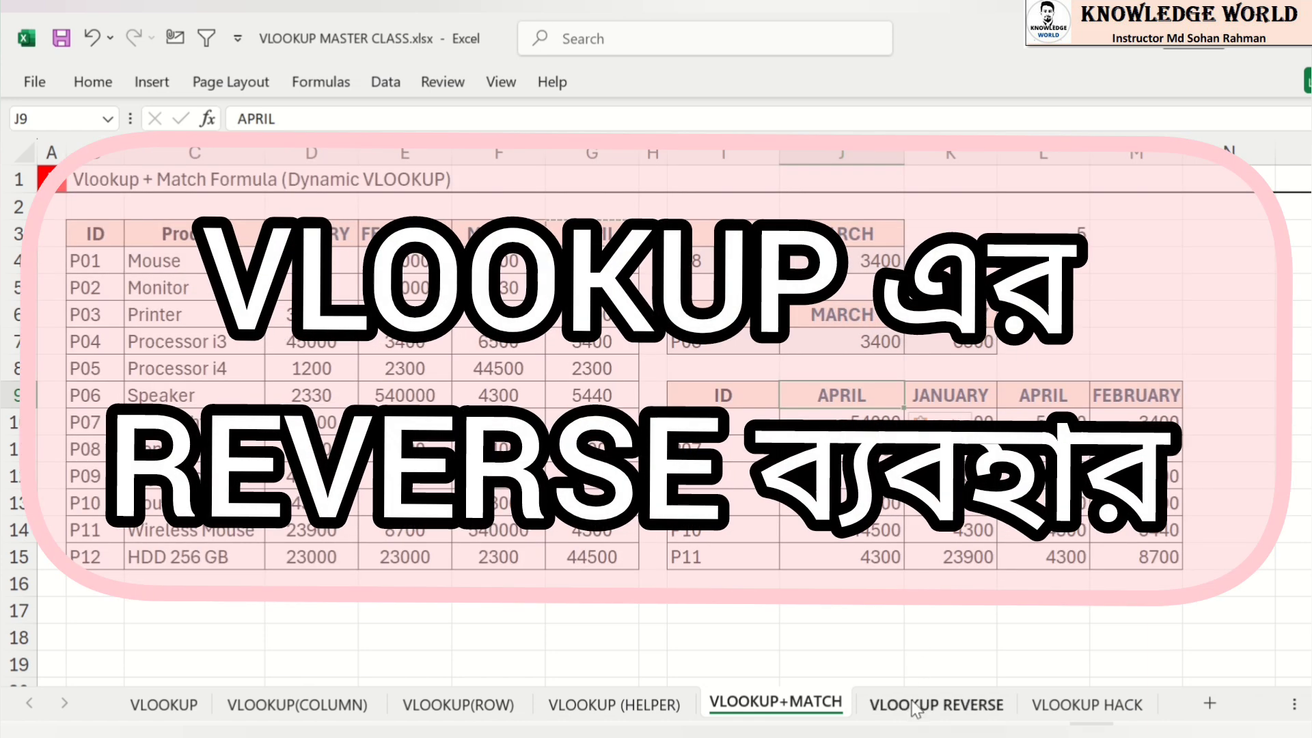
Step: Open the VLOOKUP REVERSE sheet and review the lookup ID cells against the table's ID and Product columns
{"action": "left_click", "coordinate": [912, 705]}
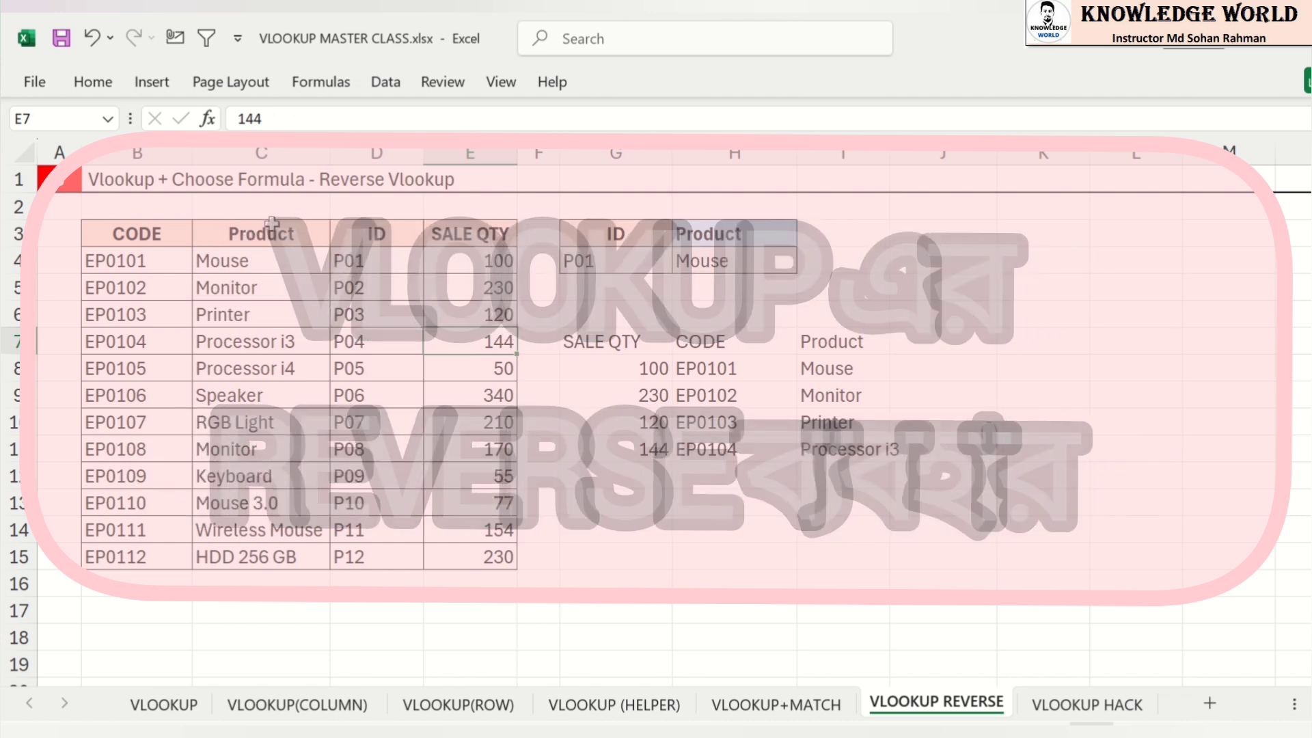
{"action": "left_click_drag", "start_coordinate": [316, 233], "coordinate": [565, 330]}
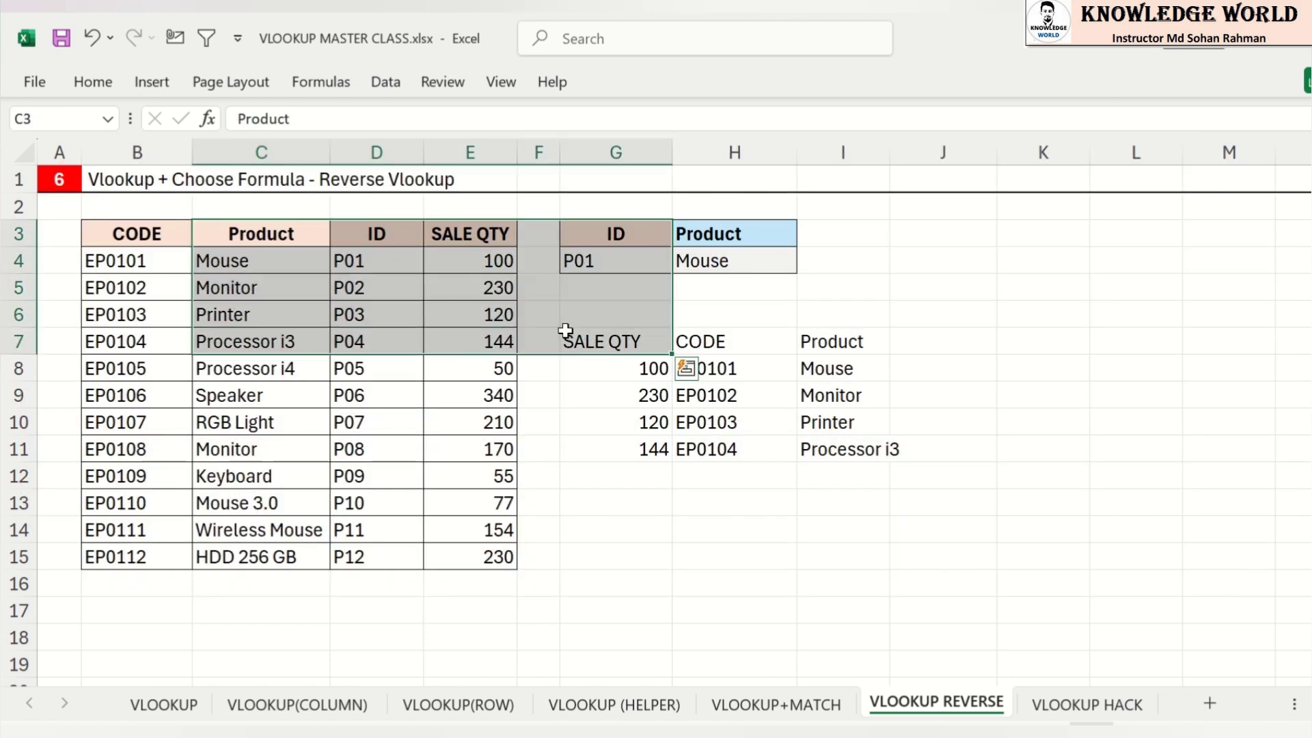
{"action": "left_click", "coordinate": [377, 233]}
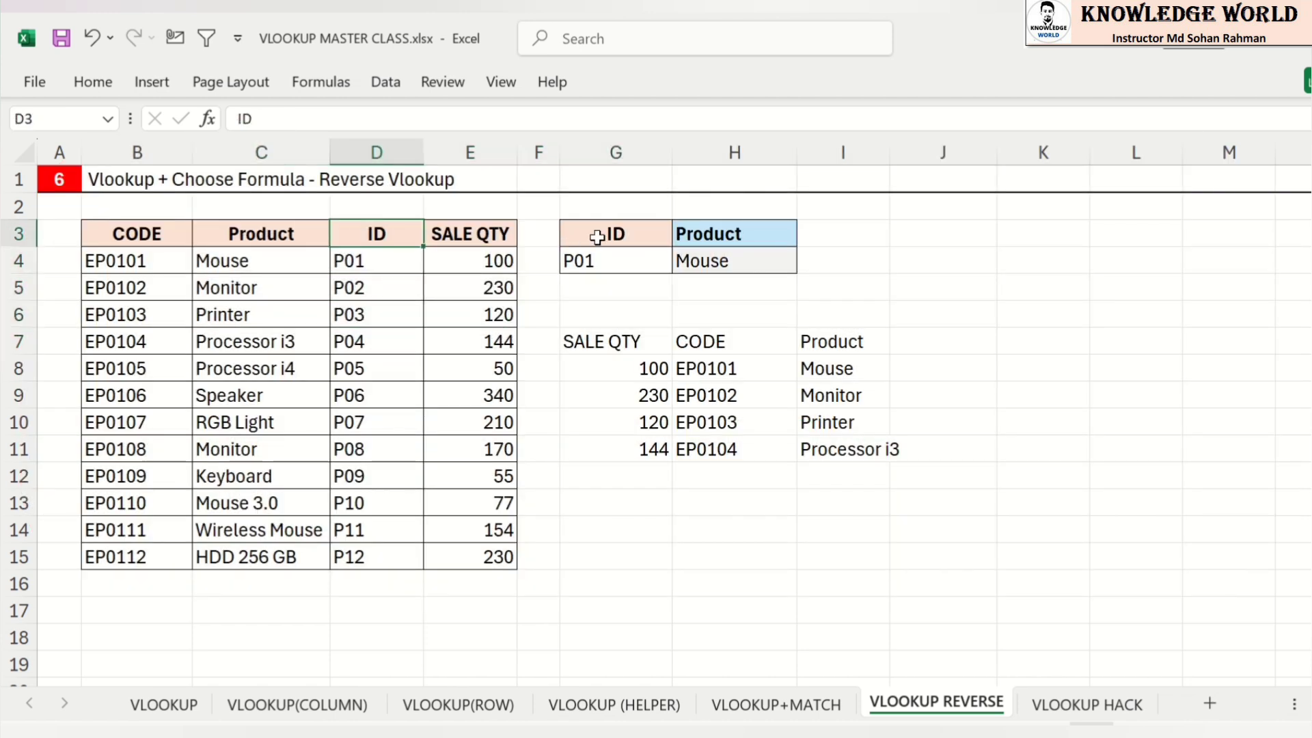
{"action": "left_click", "coordinate": [618, 234]}
{"action": "left_click_drag", "start_coordinate": [619, 234], "coordinate": [617, 260]}
{"action": "left_click_drag", "start_coordinate": [369, 233], "coordinate": [369, 347]}
{"action": "left_click_drag", "start_coordinate": [260, 233], "coordinate": [238, 311]}
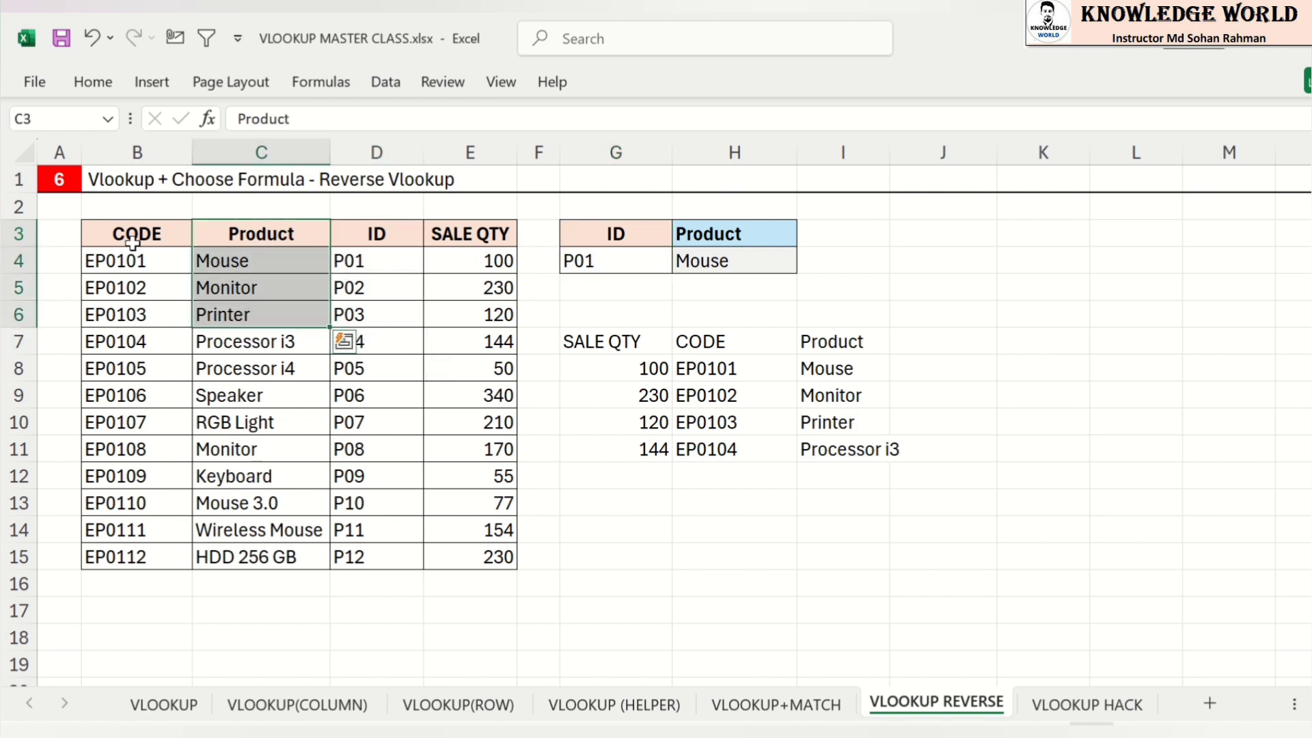
Step: Copy the CODE header from B3 into H3 of the lookup table
{"action": "left_click", "coordinate": [132, 239]}
{"action": "key", "text": "ctrl+c"}
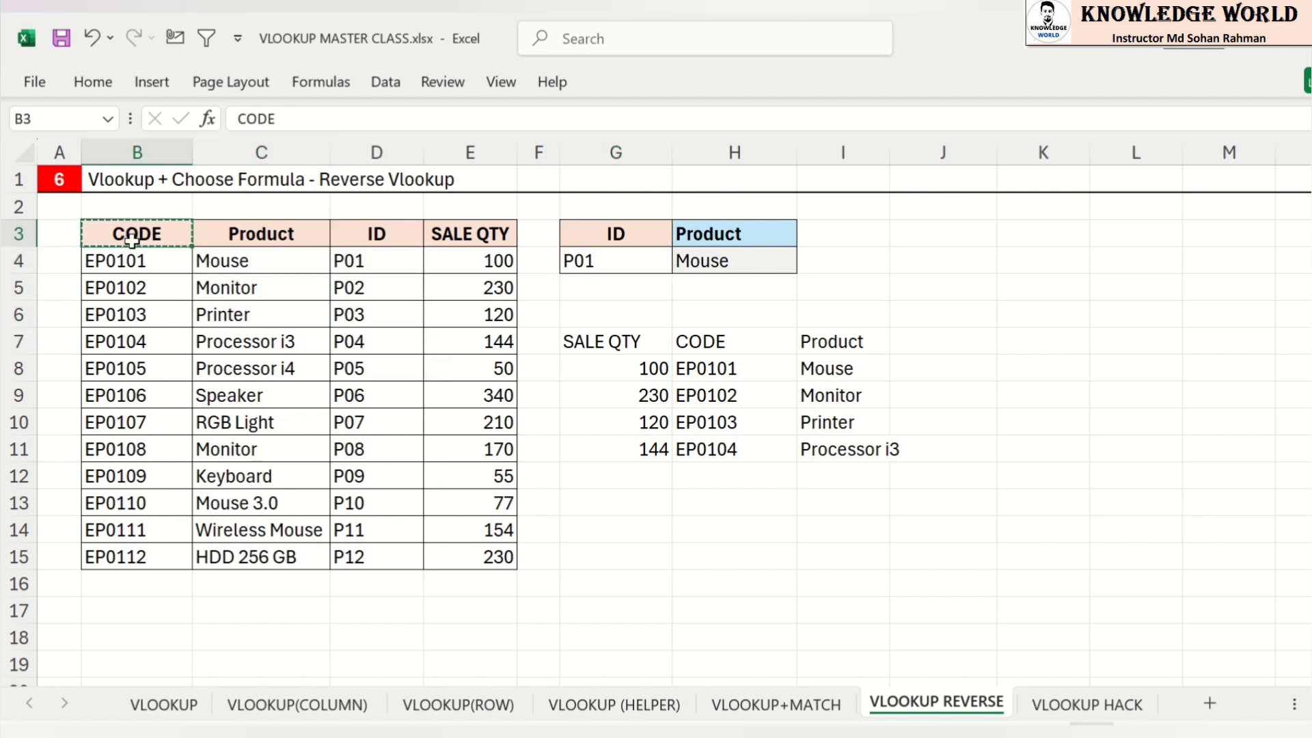
{"action": "left_click", "coordinate": [731, 231]}
{"action": "key", "text": "ctrl+v"}
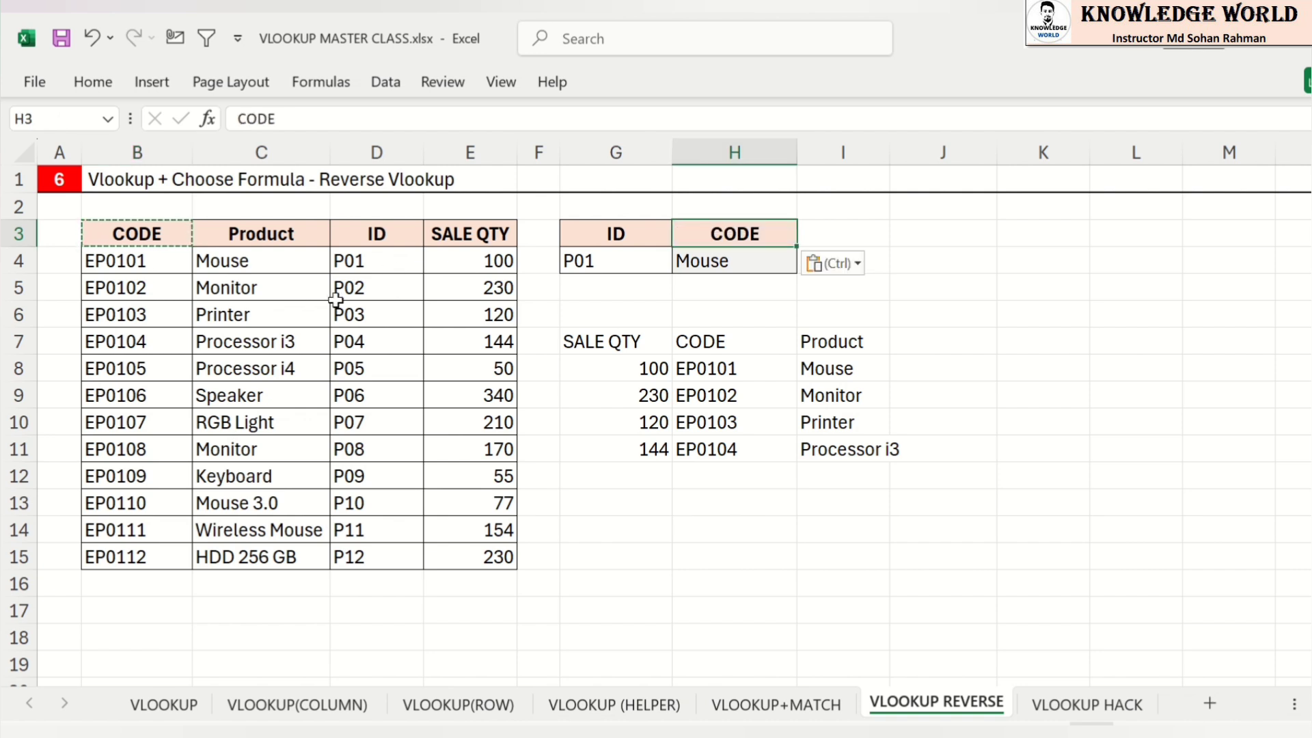
Step: Clear the existing formula in G7 and start a CHOOSE formula with the index array {1,2,3}
{"action": "left_click", "coordinate": [642, 345]}
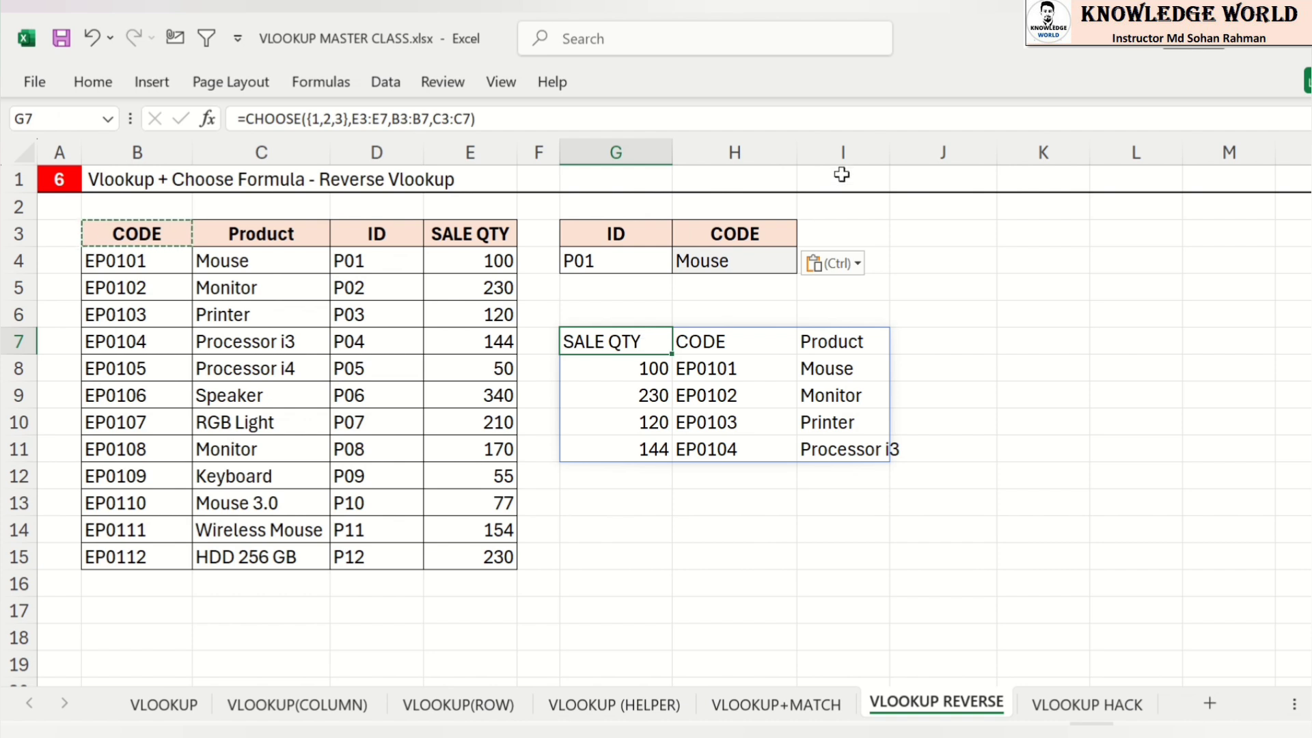
{"action": "key", "text": "Delete"}
{"action": "type", "text": "="}
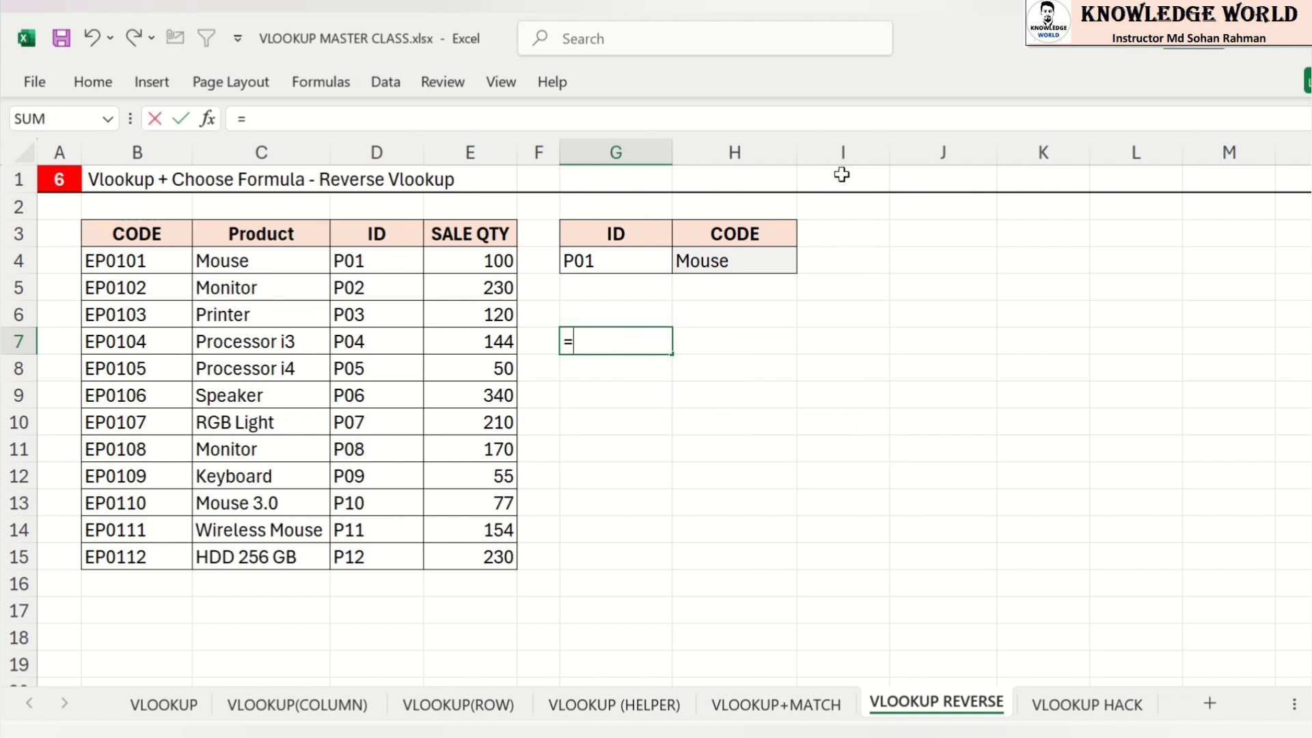
{"action": "type", "text": "cho"}
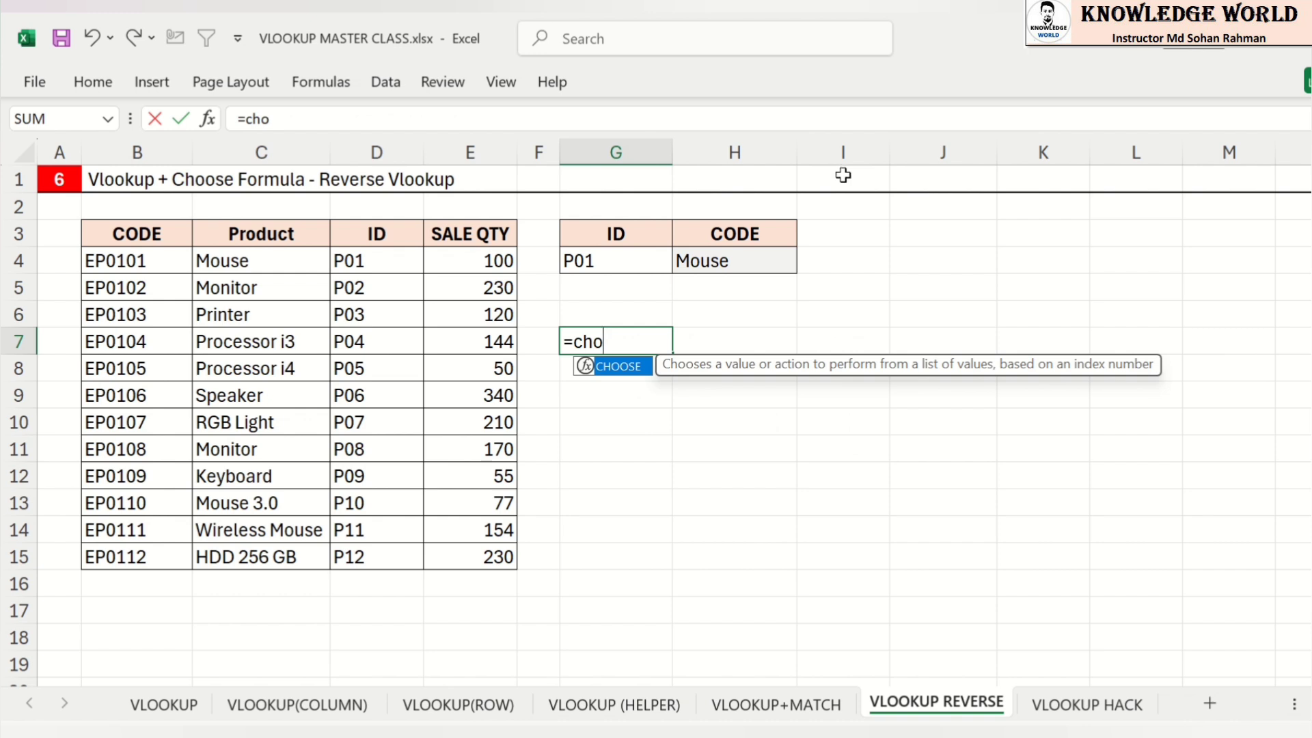
{"action": "key", "text": "Tab"}
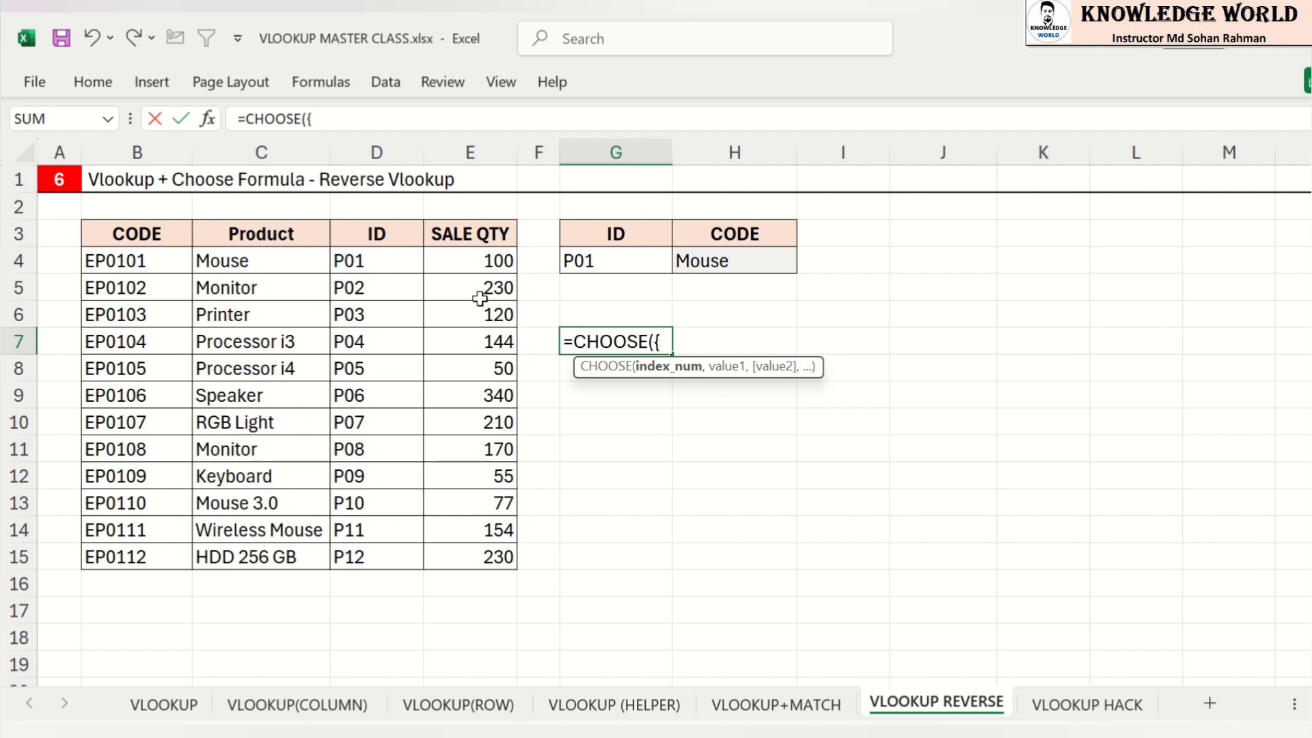
{"action": "type", "text": ",2,3"}
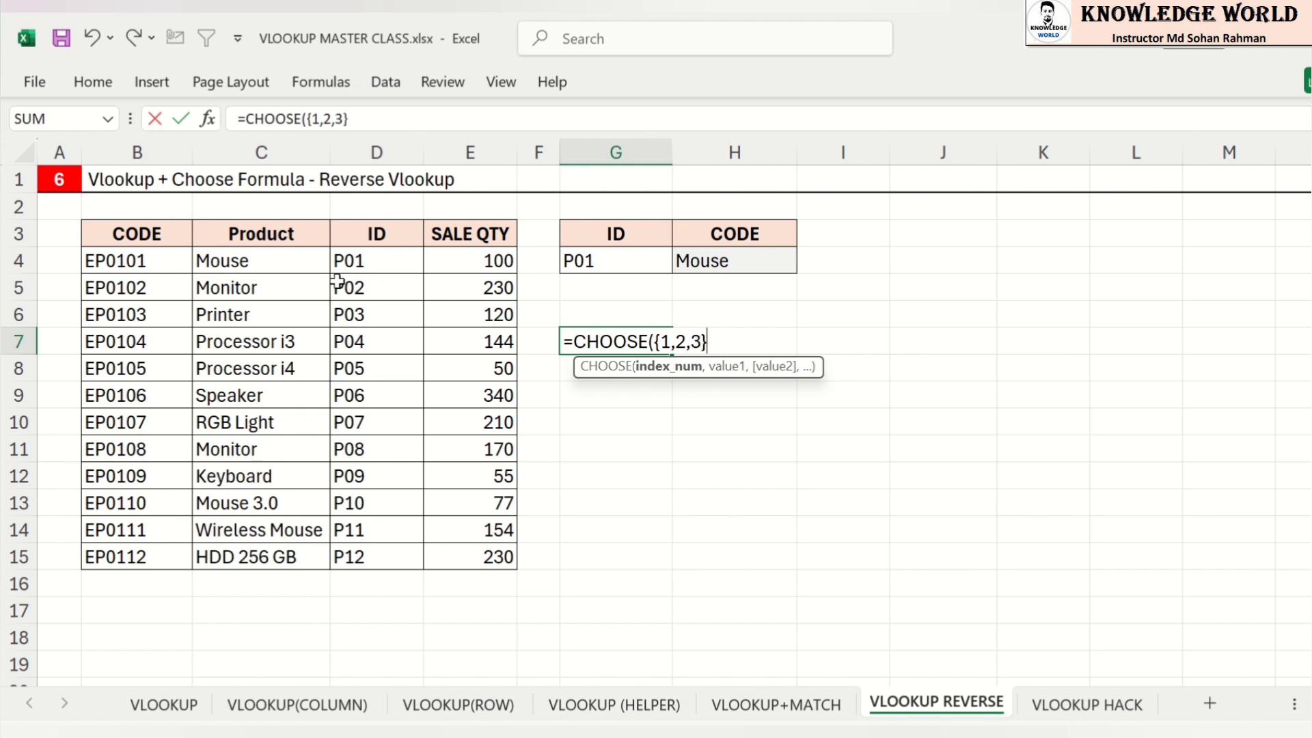
{"action": "type", "text": "},"}
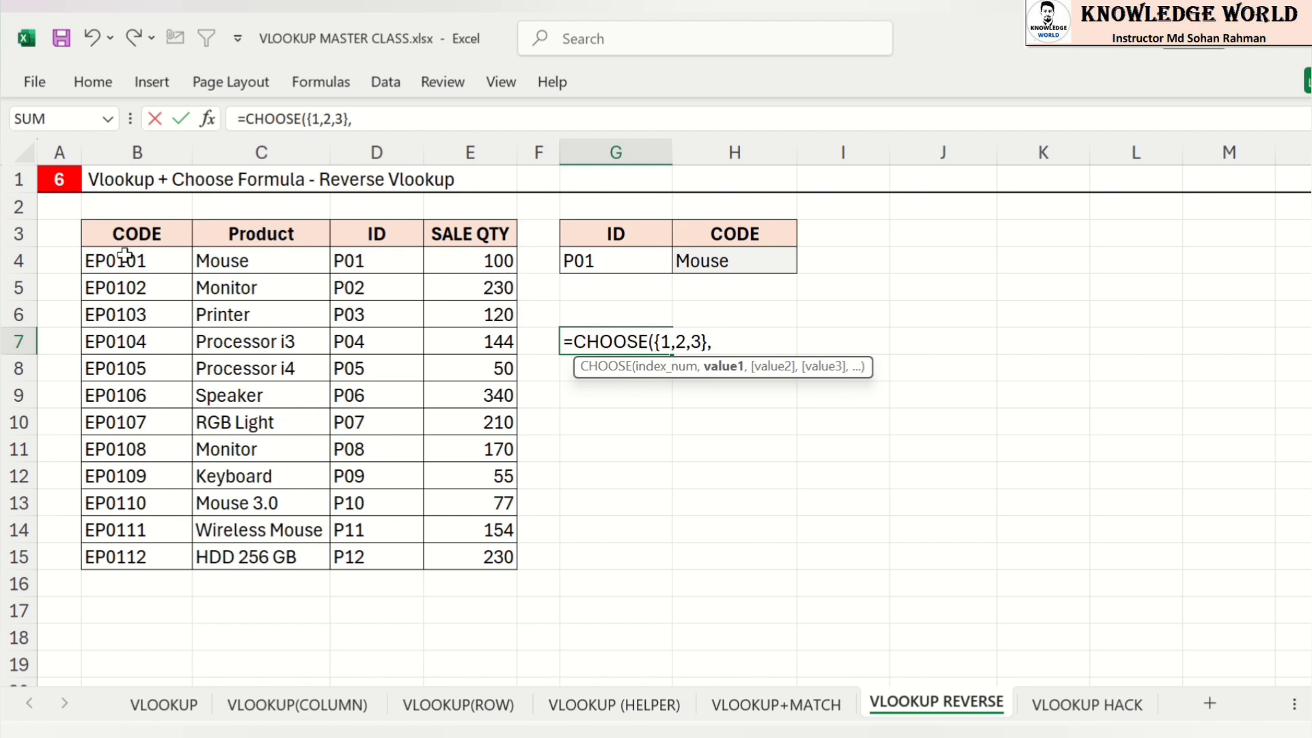
Step: Add the ranges C4:C15, E4:E15 and B4:B15 as the three values of the CHOOSE formula
{"action": "left_click_drag", "start_coordinate": [126, 256], "coordinate": [134, 546]}
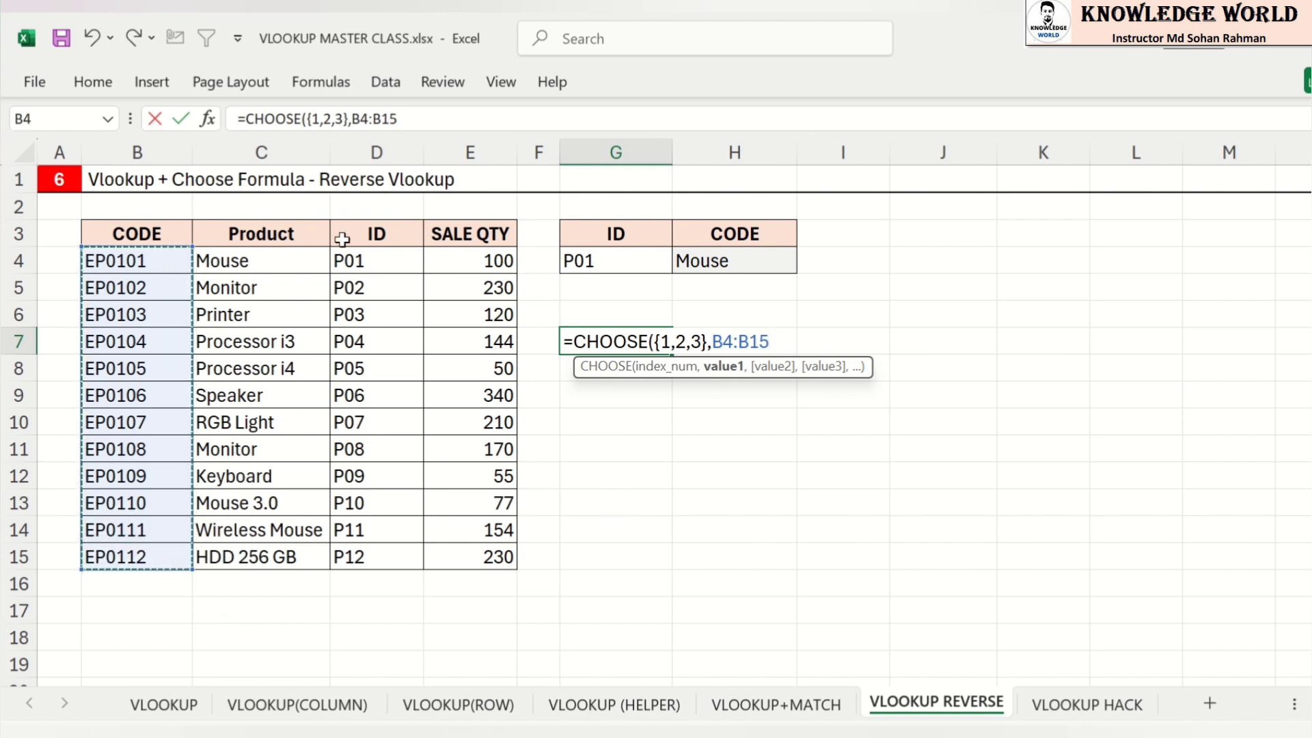
{"action": "left_click_drag", "start_coordinate": [264, 258], "coordinate": [274, 554]}
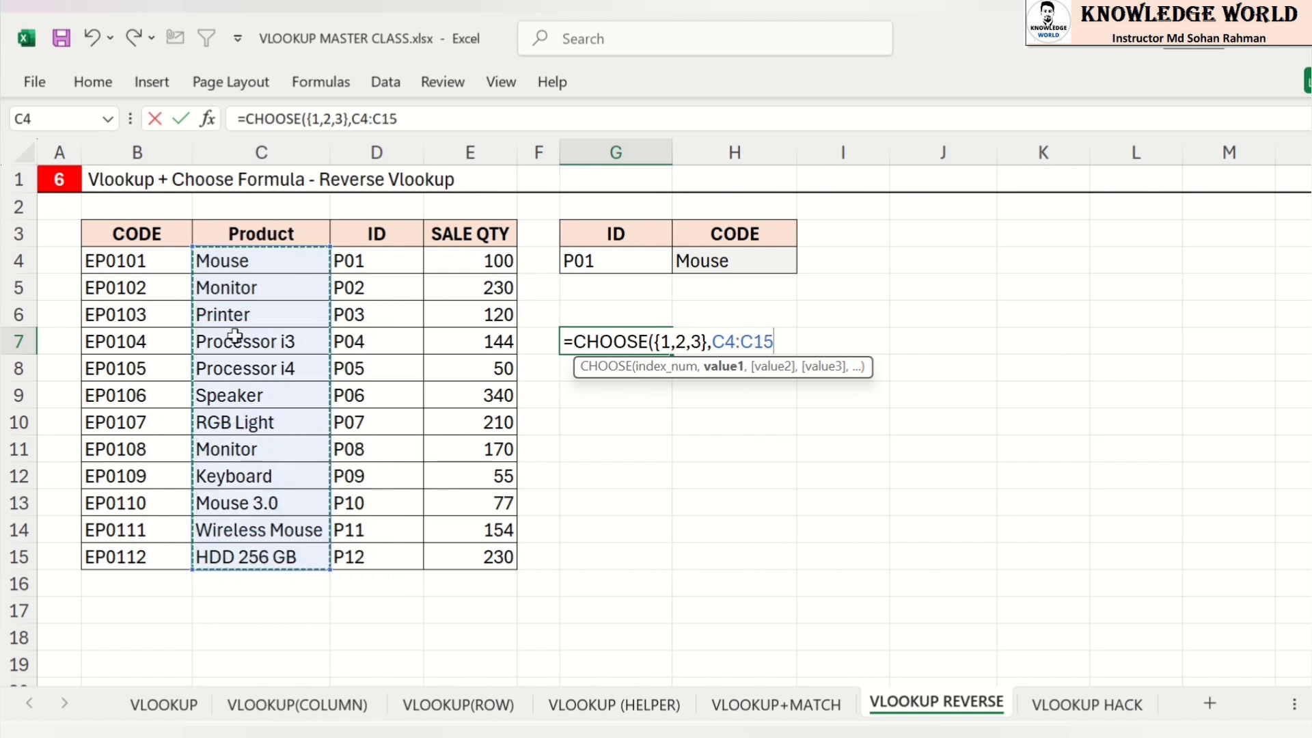
{"action": "type", "text": ","}
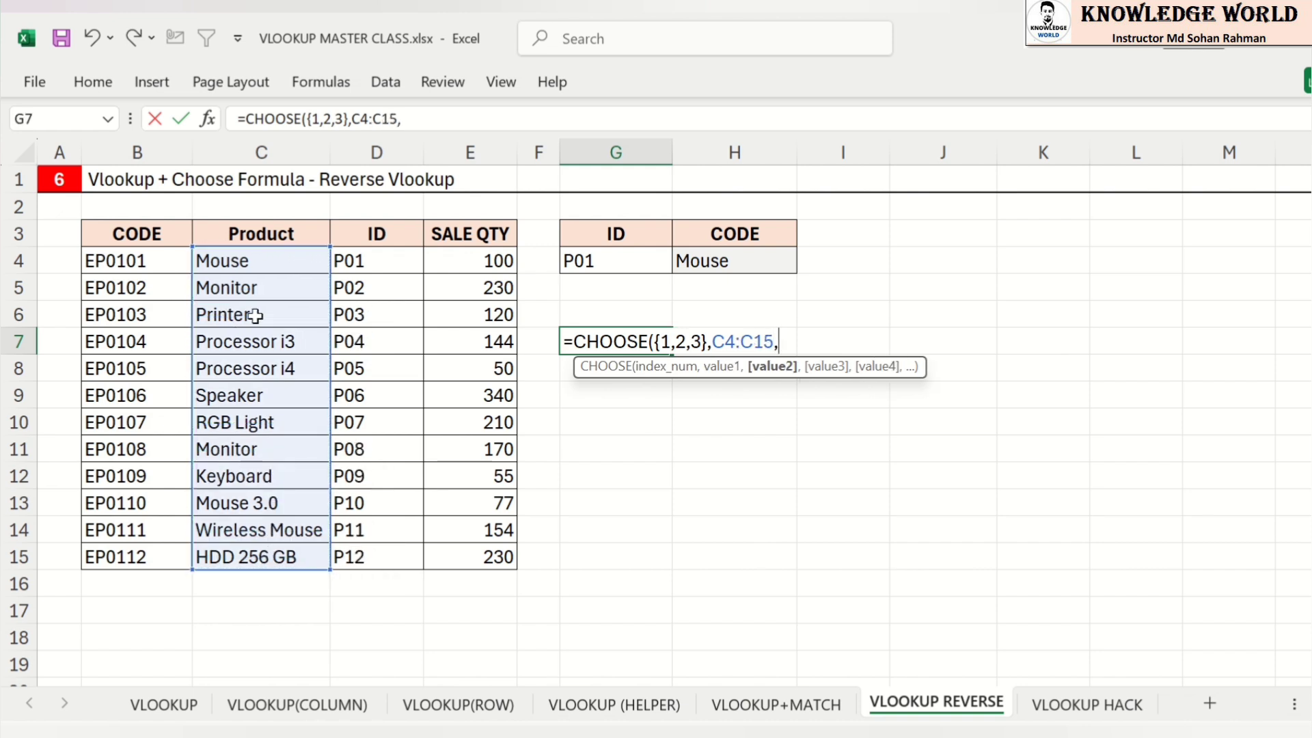
{"action": "left_click", "coordinate": [469, 258]}
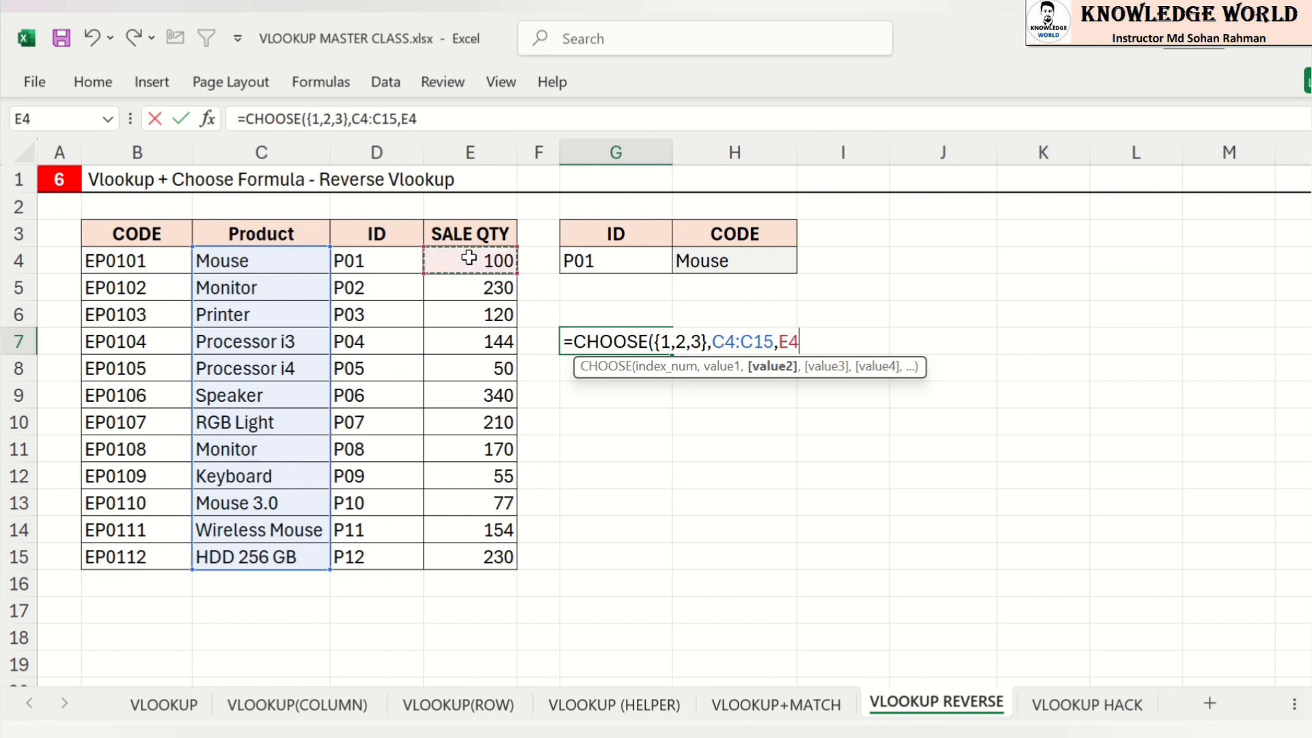
{"action": "left_click_drag", "start_coordinate": [468, 258], "coordinate": [467, 552]}
{"action": "type", "text": ","}
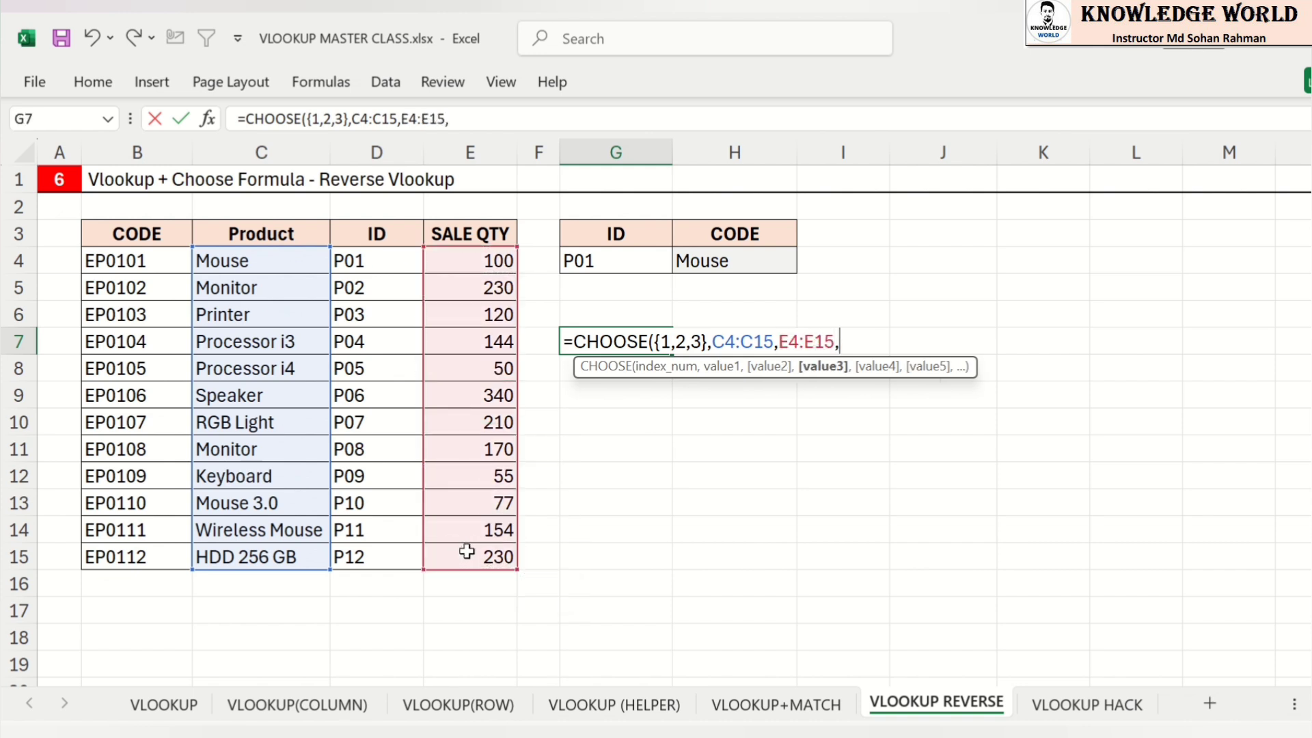
{"action": "left_click", "coordinate": [114, 262]}
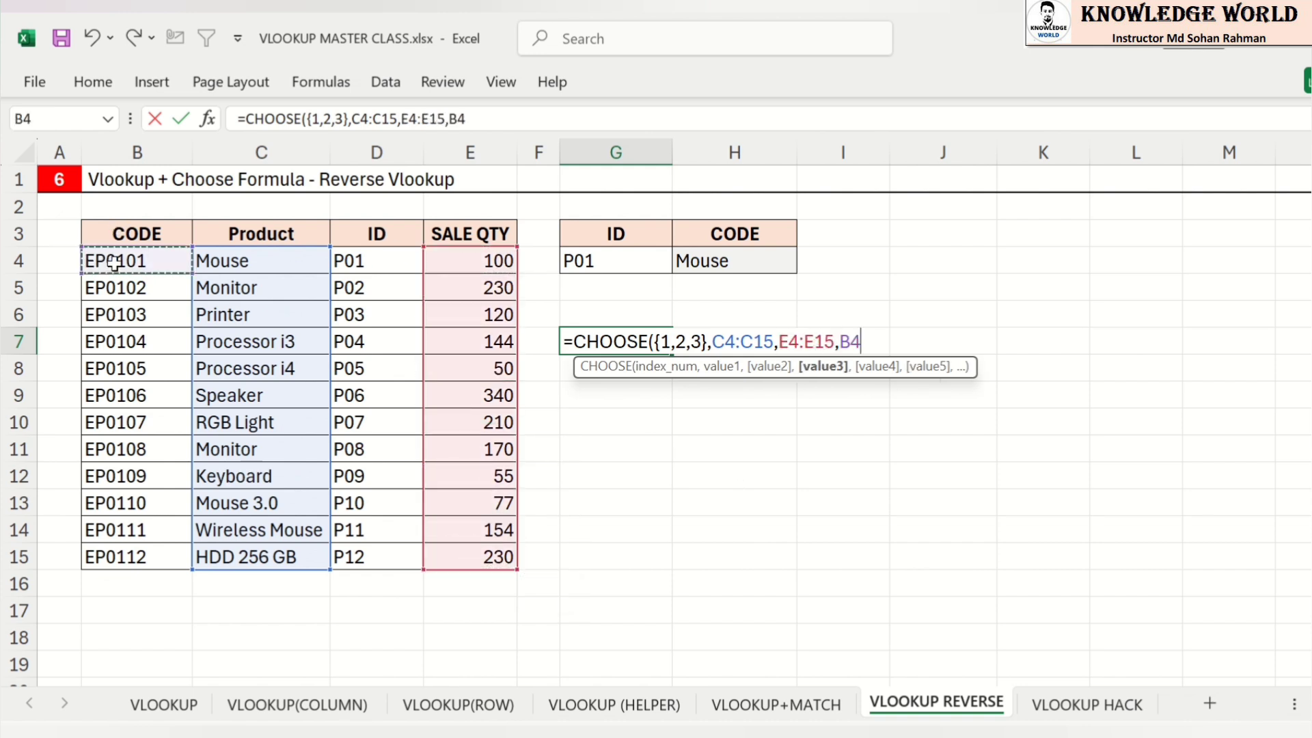
{"action": "left_click_drag", "start_coordinate": [114, 261], "coordinate": [137, 548]}
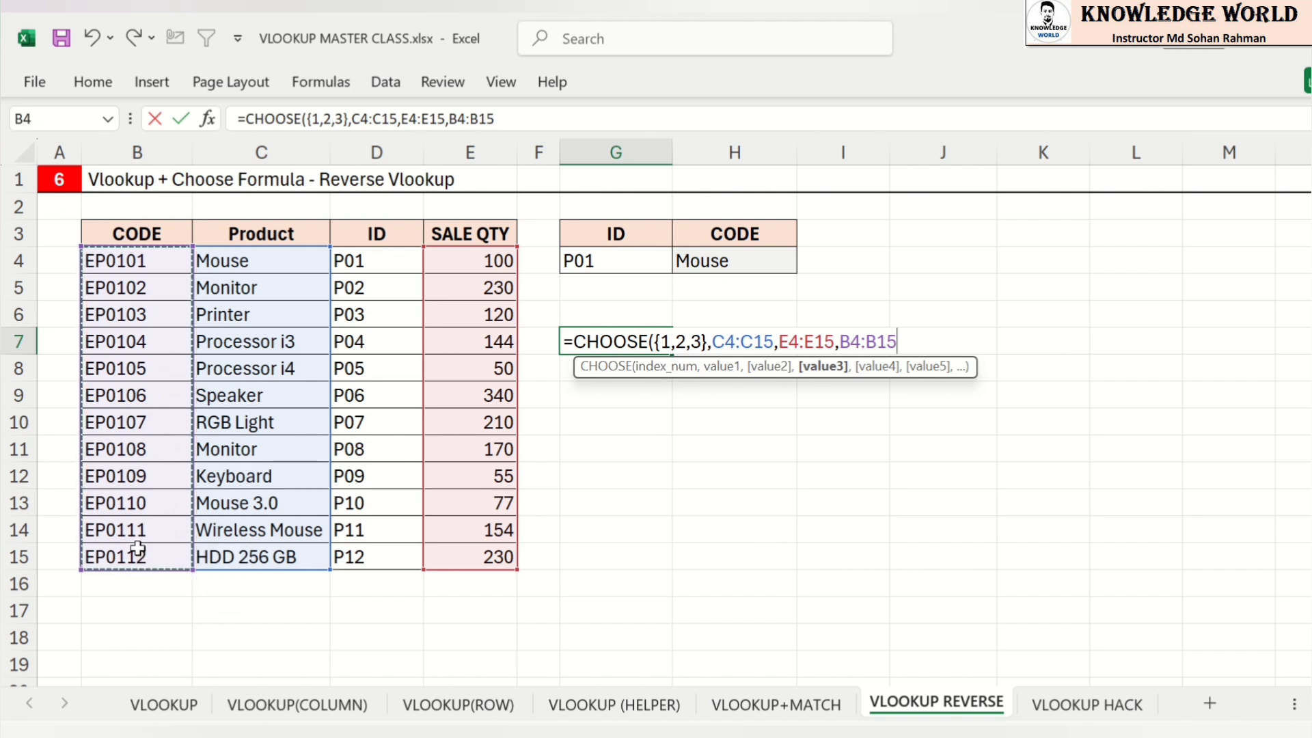
Step: Complete the CHOOSE formula in G7 and compare its output columns with the source Product, SALE QTY and CODE columns
{"action": "type", "text": ")"}
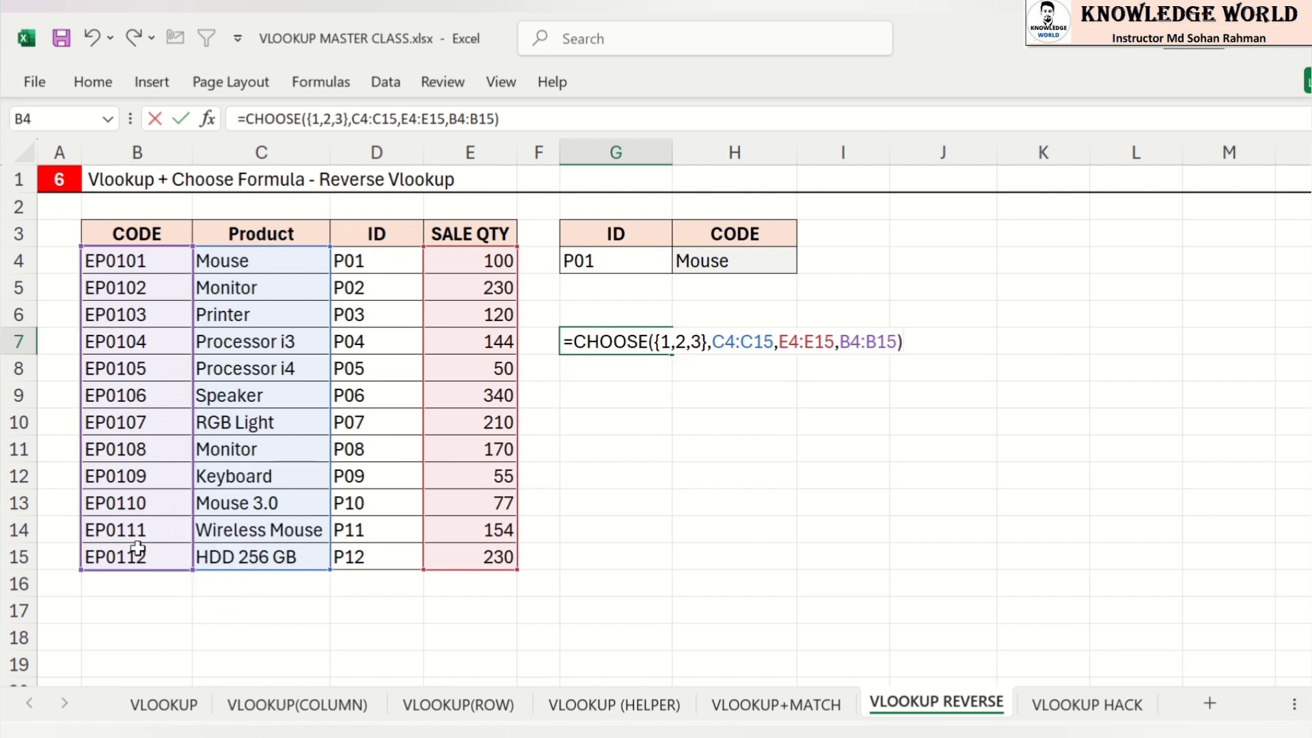
{"action": "key", "text": "Return"}
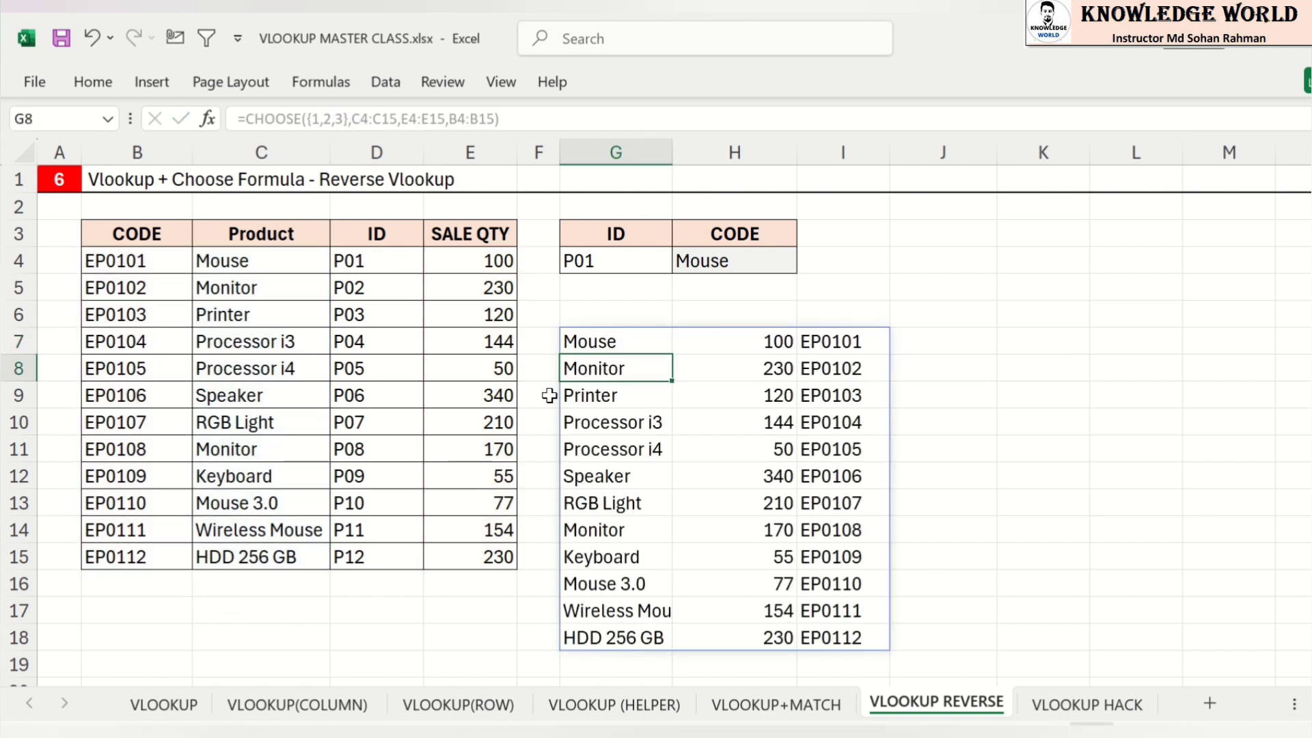
{"action": "left_click", "coordinate": [614, 337]}
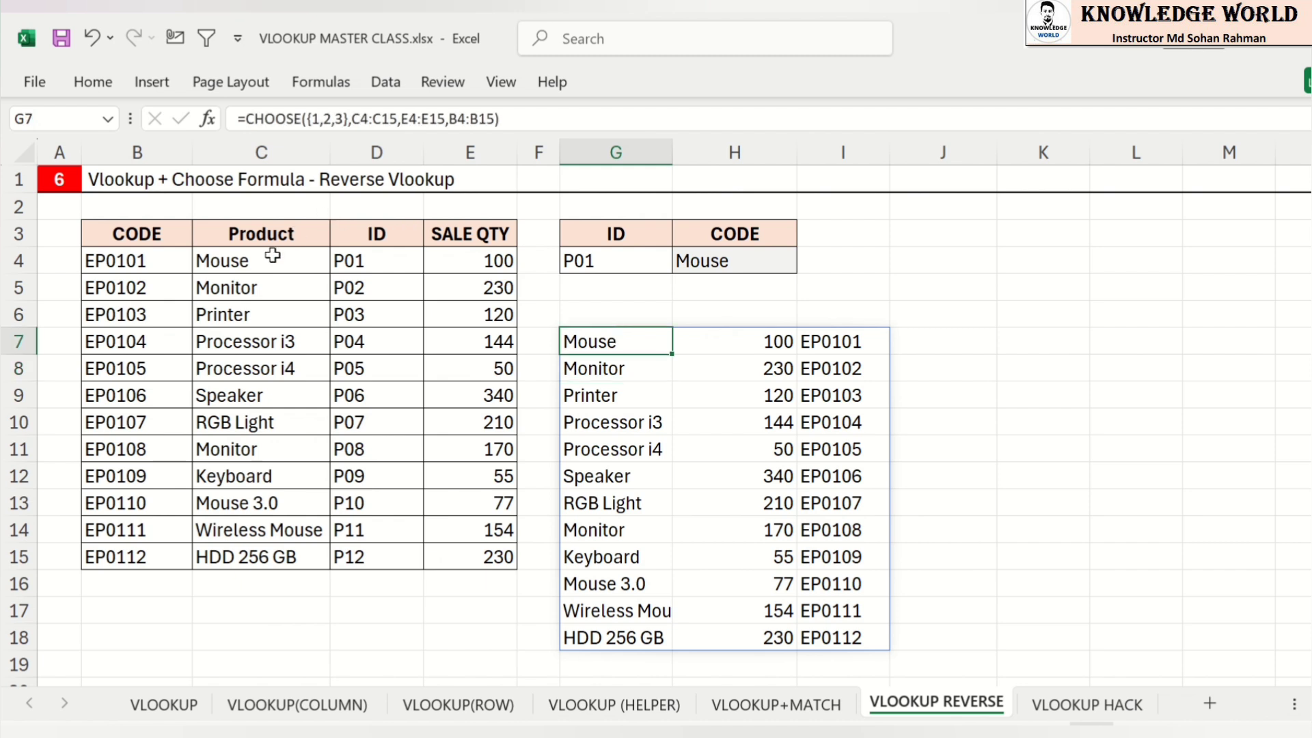
{"action": "left_click_drag", "start_coordinate": [272, 255], "coordinate": [273, 314]}
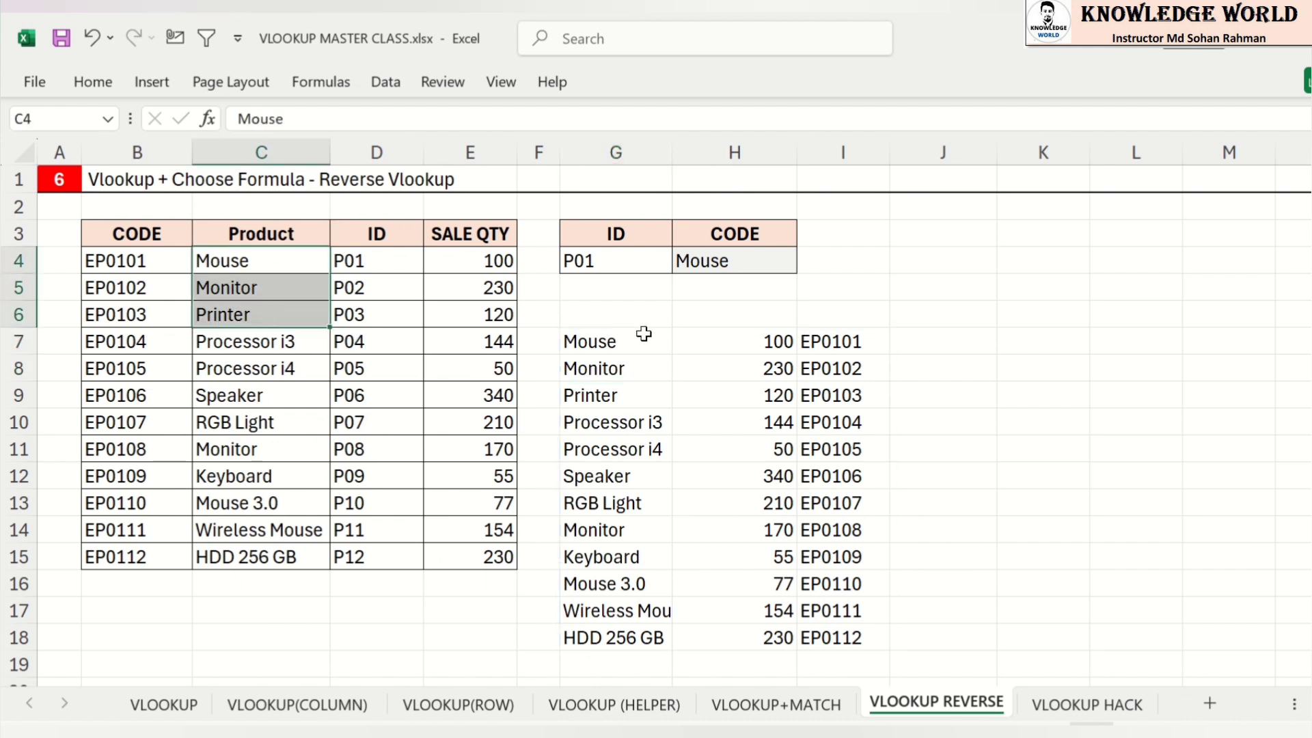
{"action": "left_click", "coordinate": [482, 252]}
{"action": "left_click", "coordinate": [818, 341]}
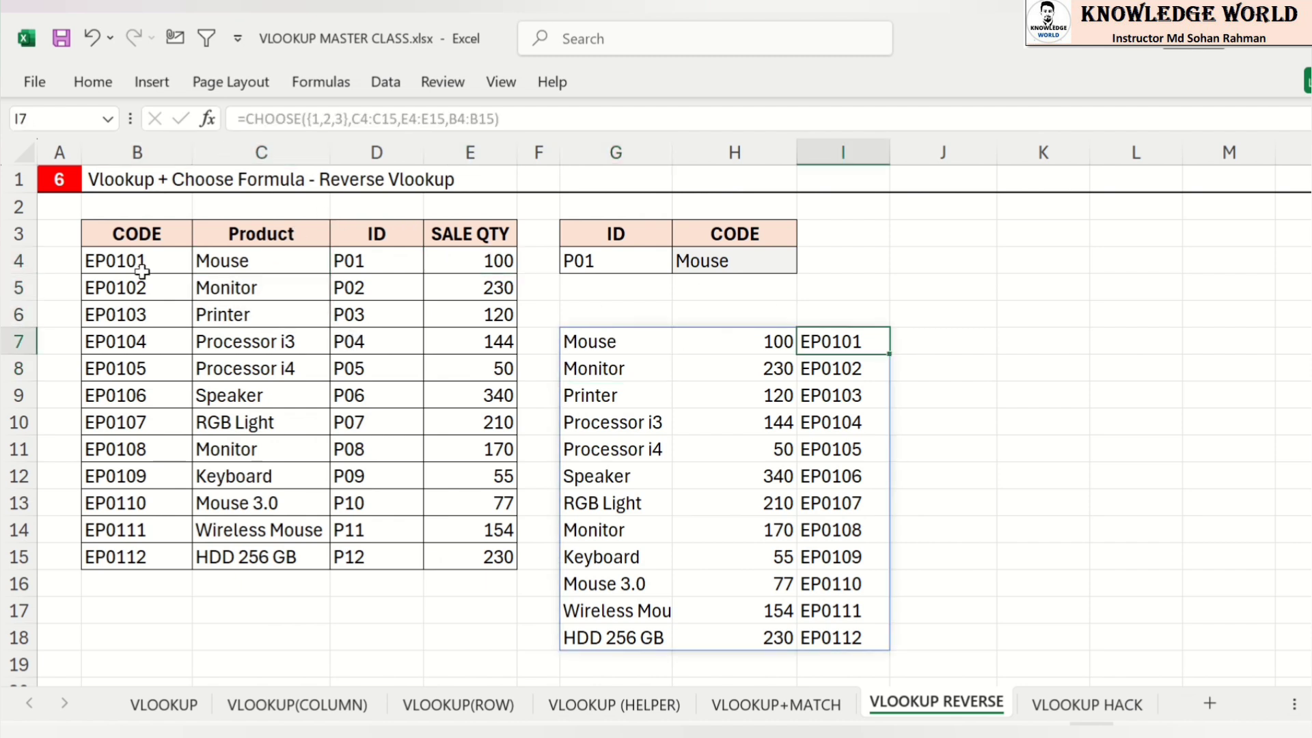
{"action": "left_click", "coordinate": [627, 340]}
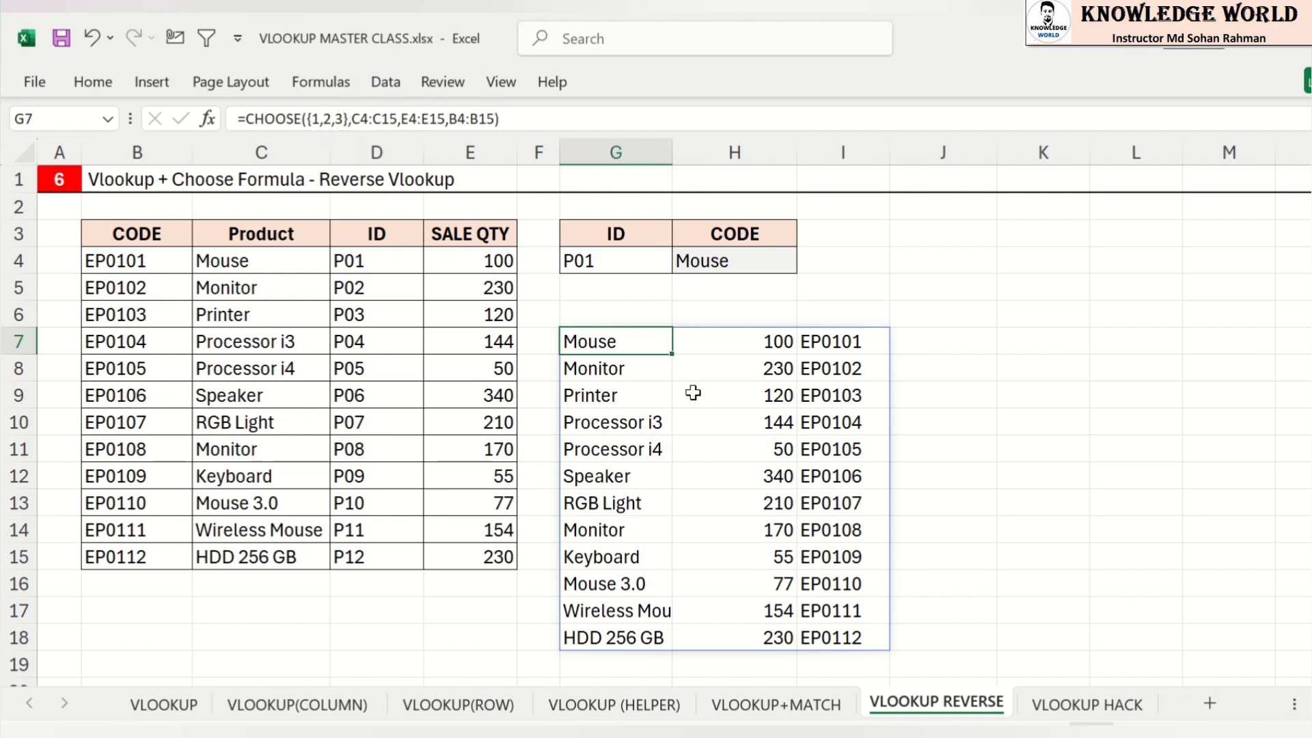
Step: Replace the formula in H4 with a new VLOOKUP that uses G4 as the lookup value
{"action": "left_click", "coordinate": [748, 264]}
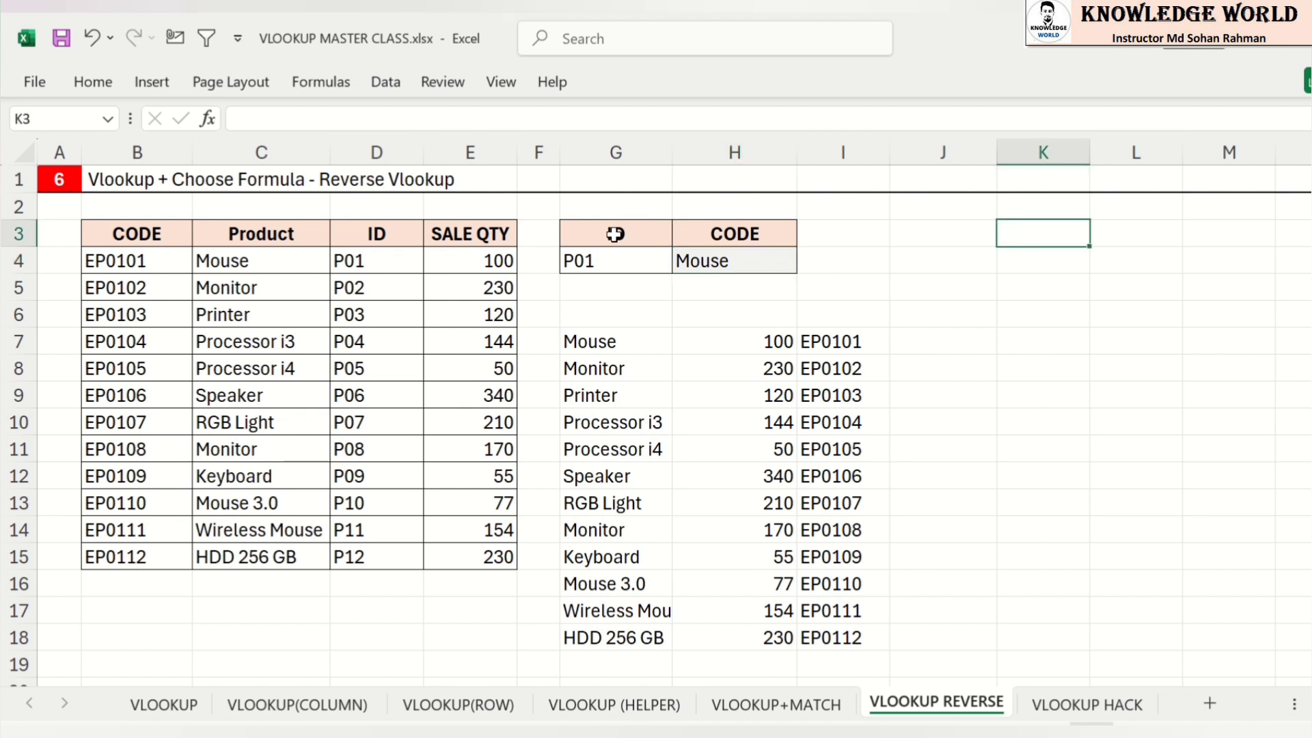
{"action": "left_click", "coordinate": [600, 255]}
{"action": "left_click_drag", "start_coordinate": [129, 261], "coordinate": [139, 343]}
{"action": "left_click", "coordinate": [703, 255]}
{"action": "type", "text": "=v"}
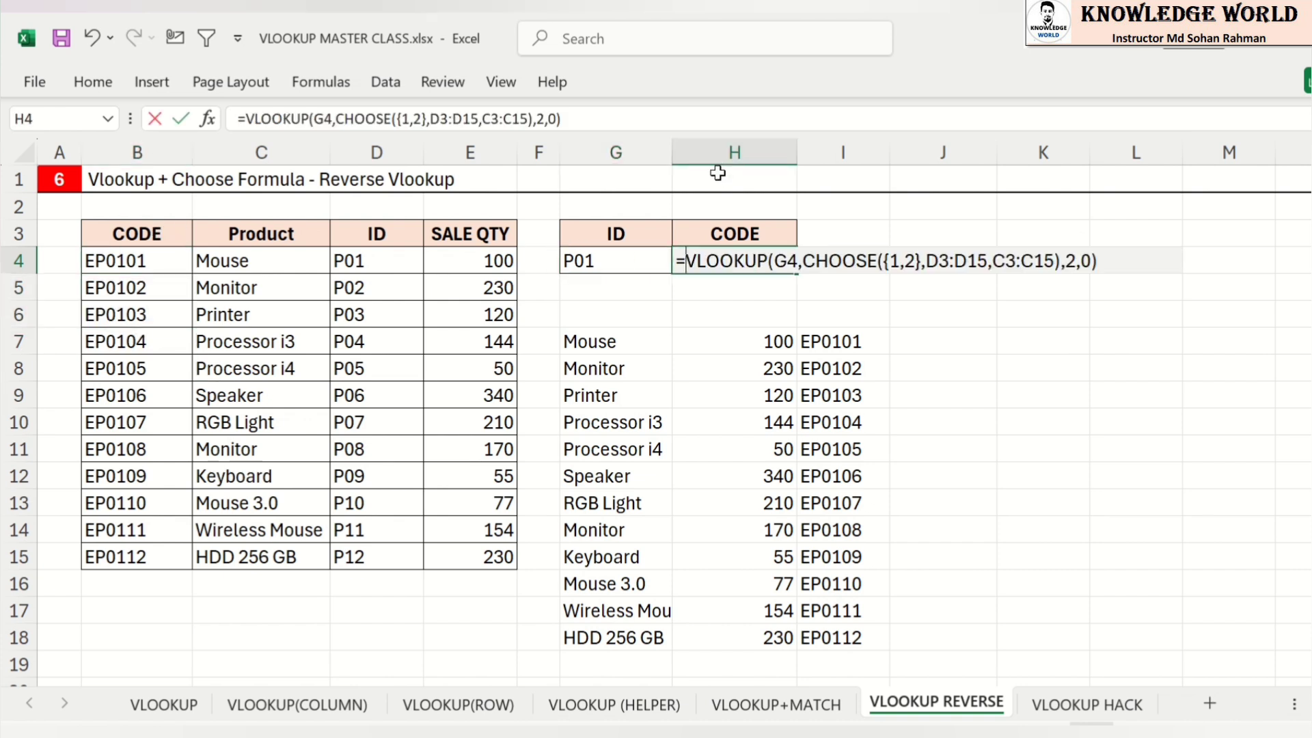
{"action": "type", "text": "l"}
{"action": "key", "text": "Tab"}
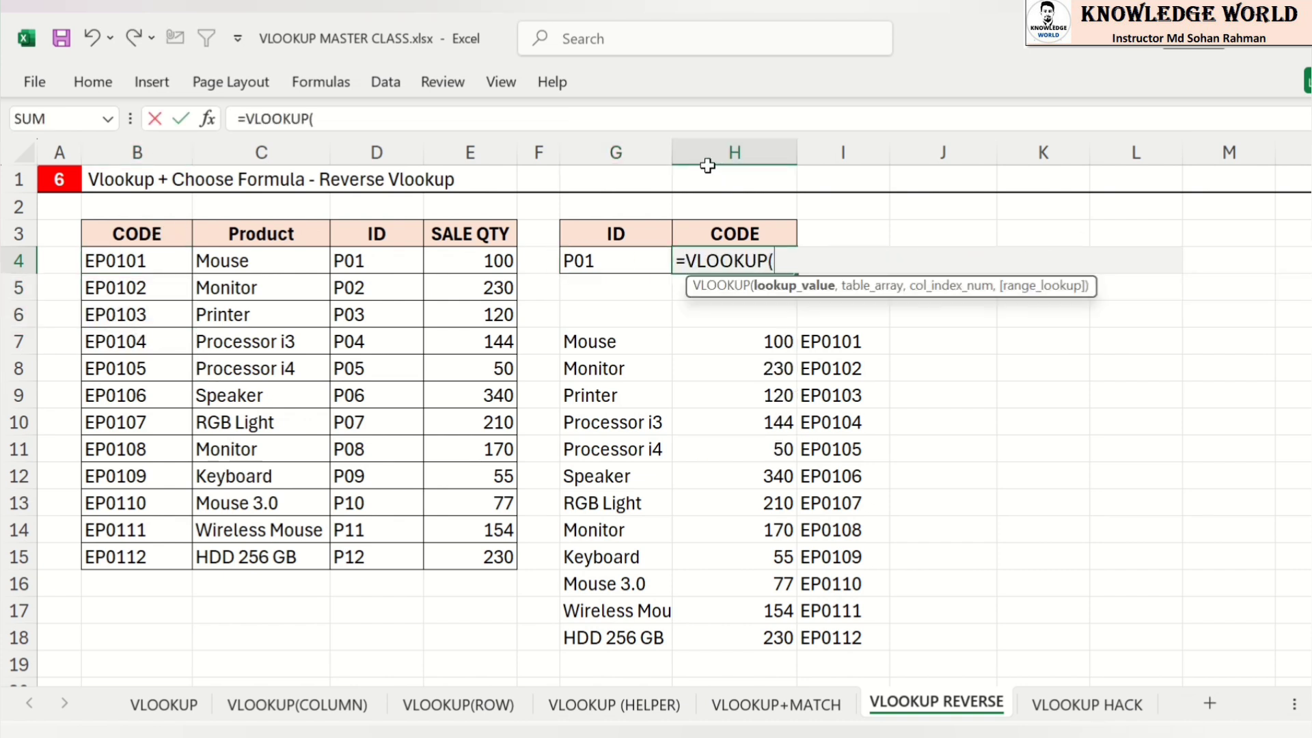
{"action": "left_click", "coordinate": [596, 264]}
{"action": "type", "text": ","}
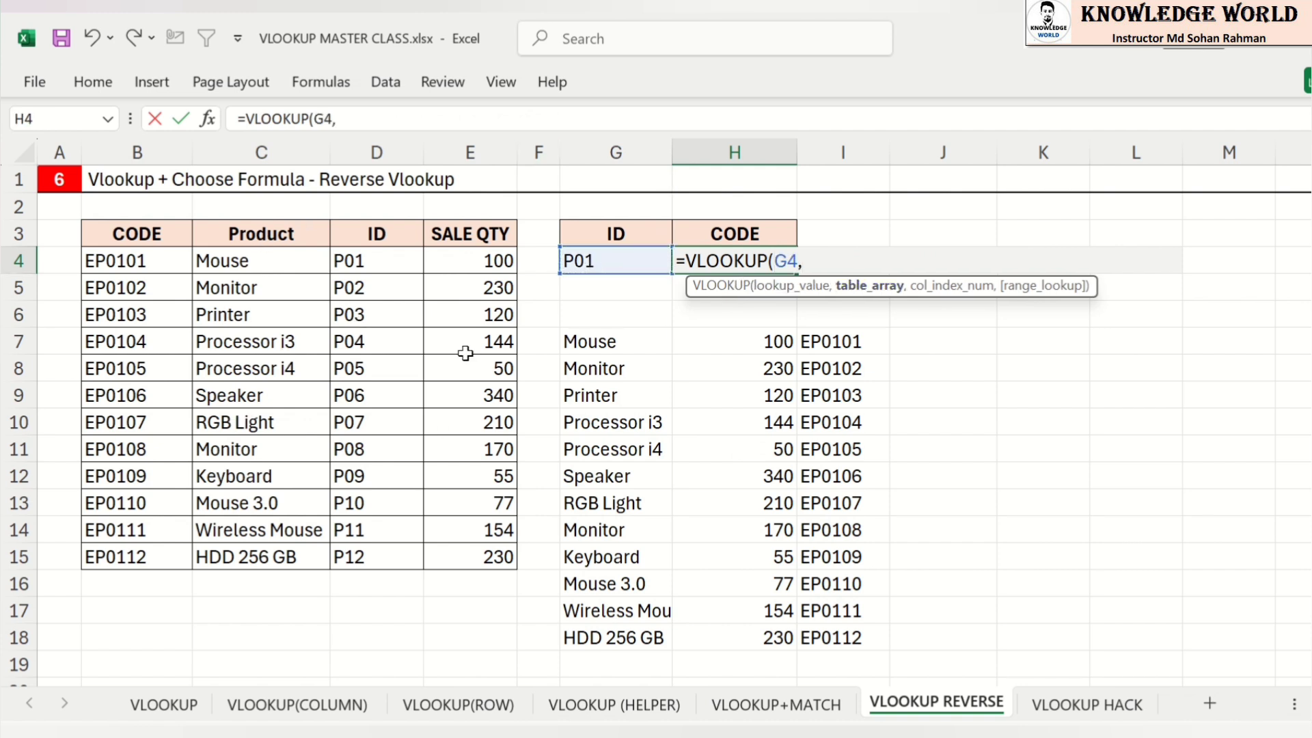
Step: Nest CHOOSE({1,2},D4:D15,B4:B15) as the table array of the VLOOKUP in H4
{"action": "type", "text": "cho"}
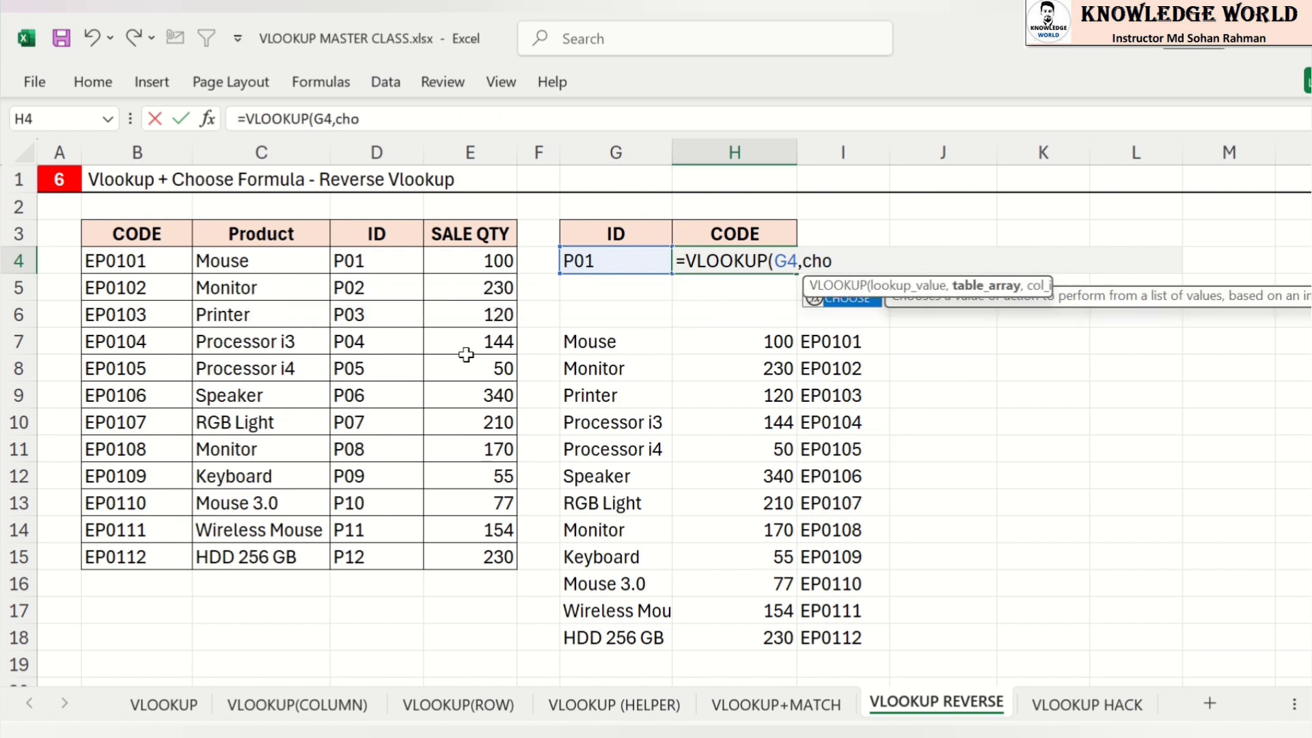
{"action": "key", "text": "Tab"}
{"action": "type", "text": "{"}
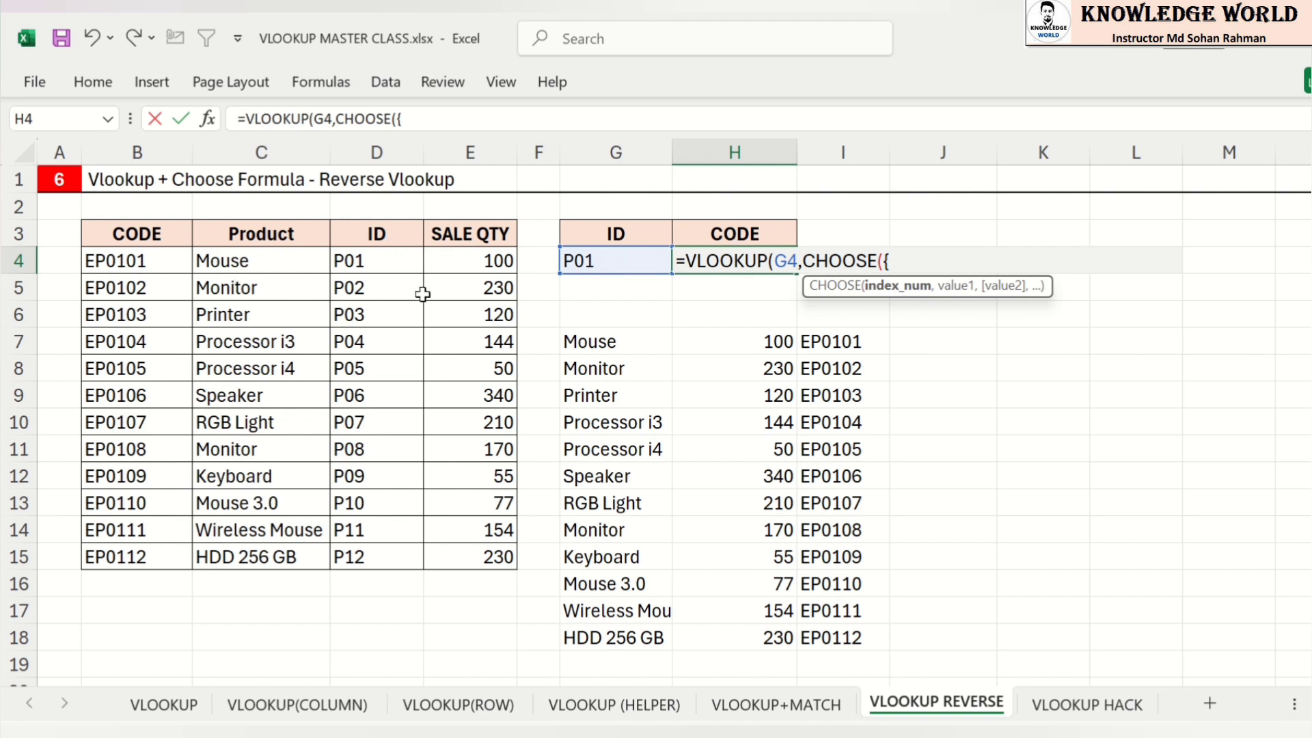
{"action": "type", "text": "1,2},"}
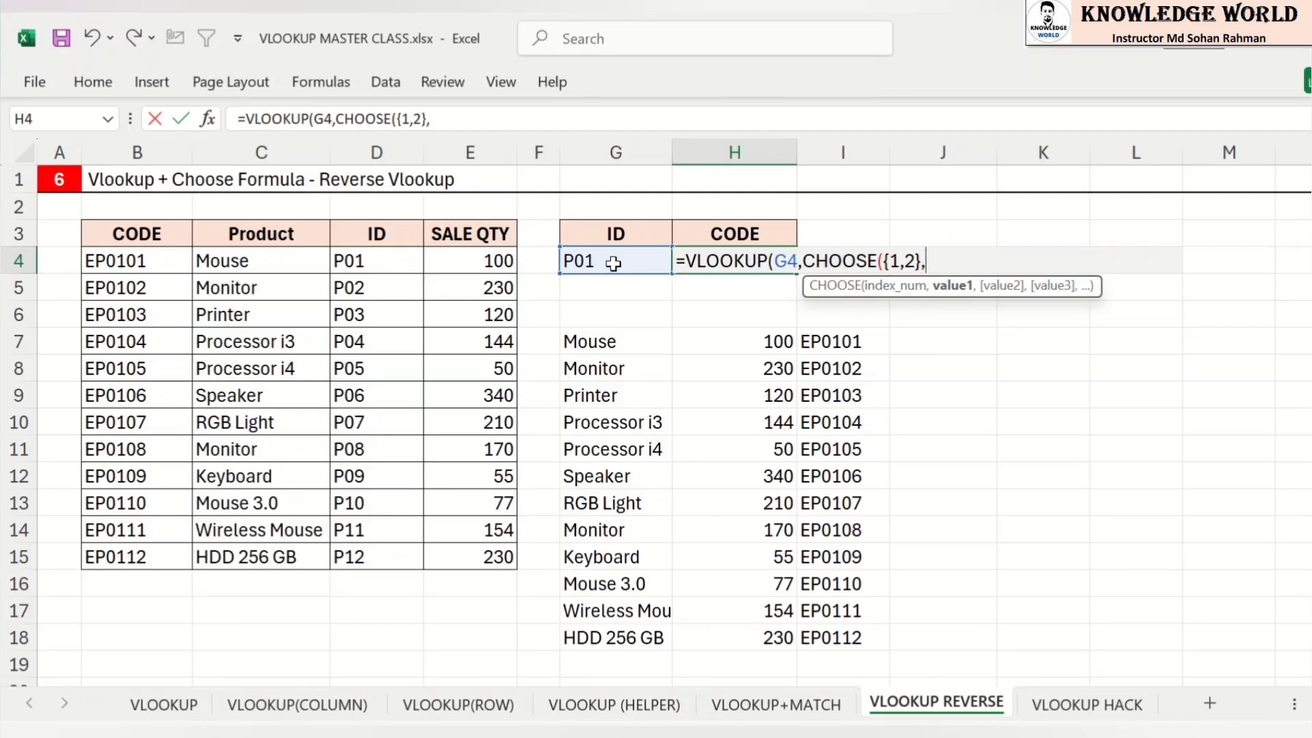
{"action": "left_click_drag", "start_coordinate": [383, 268], "coordinate": [376, 550]}
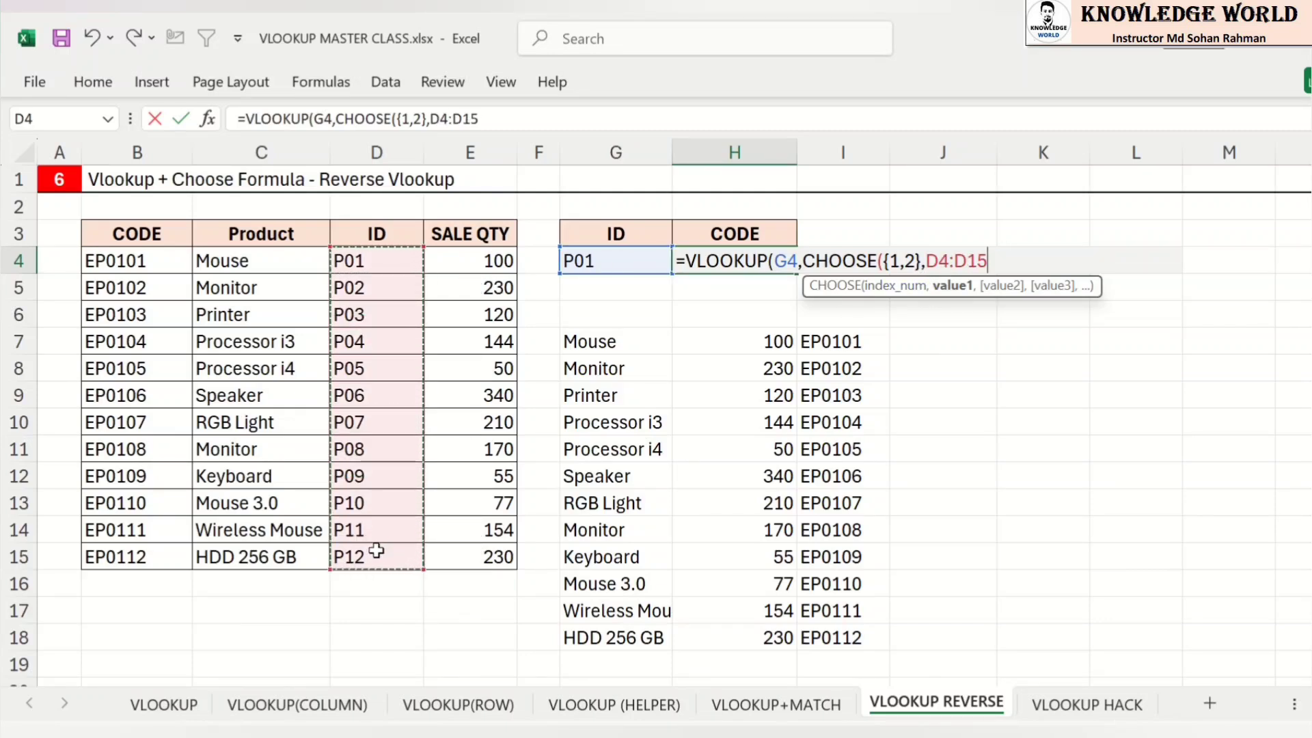
{"action": "type", "text": ","}
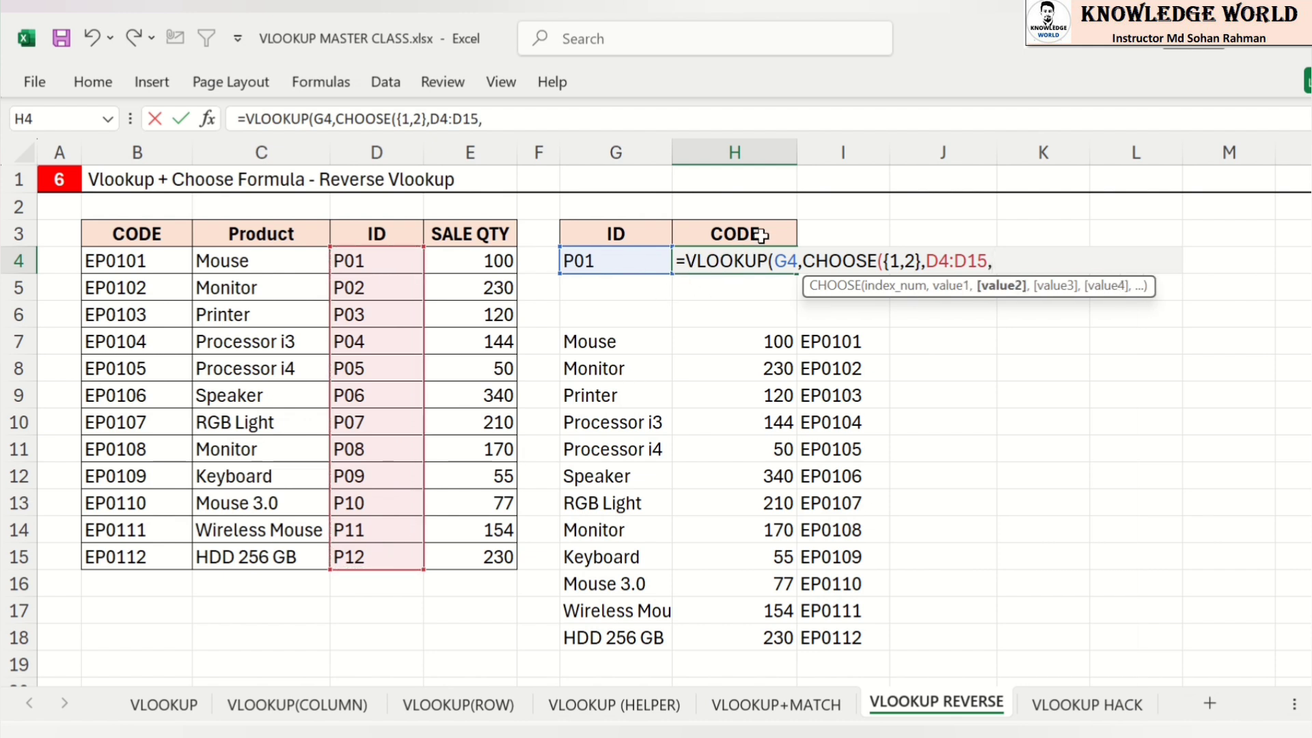
{"action": "left_click_drag", "start_coordinate": [108, 259], "coordinate": [134, 555]}
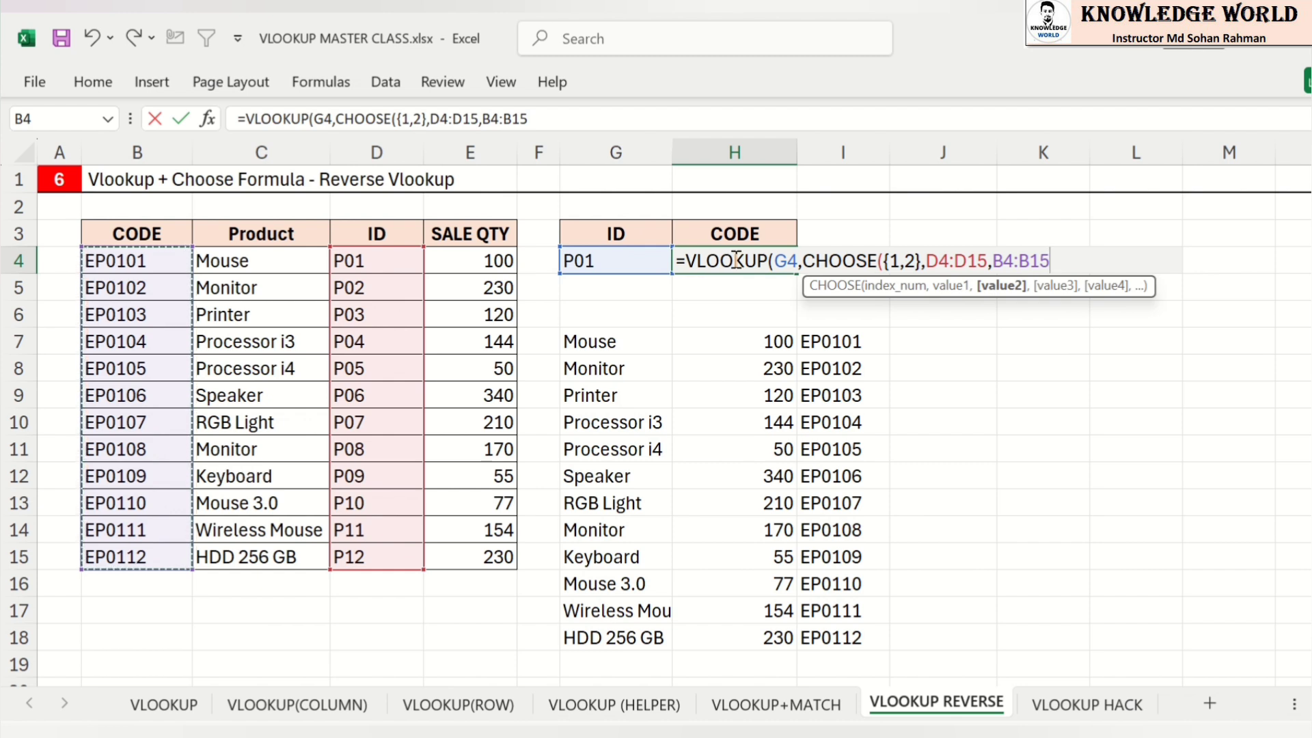
{"action": "type", "text": ")"}
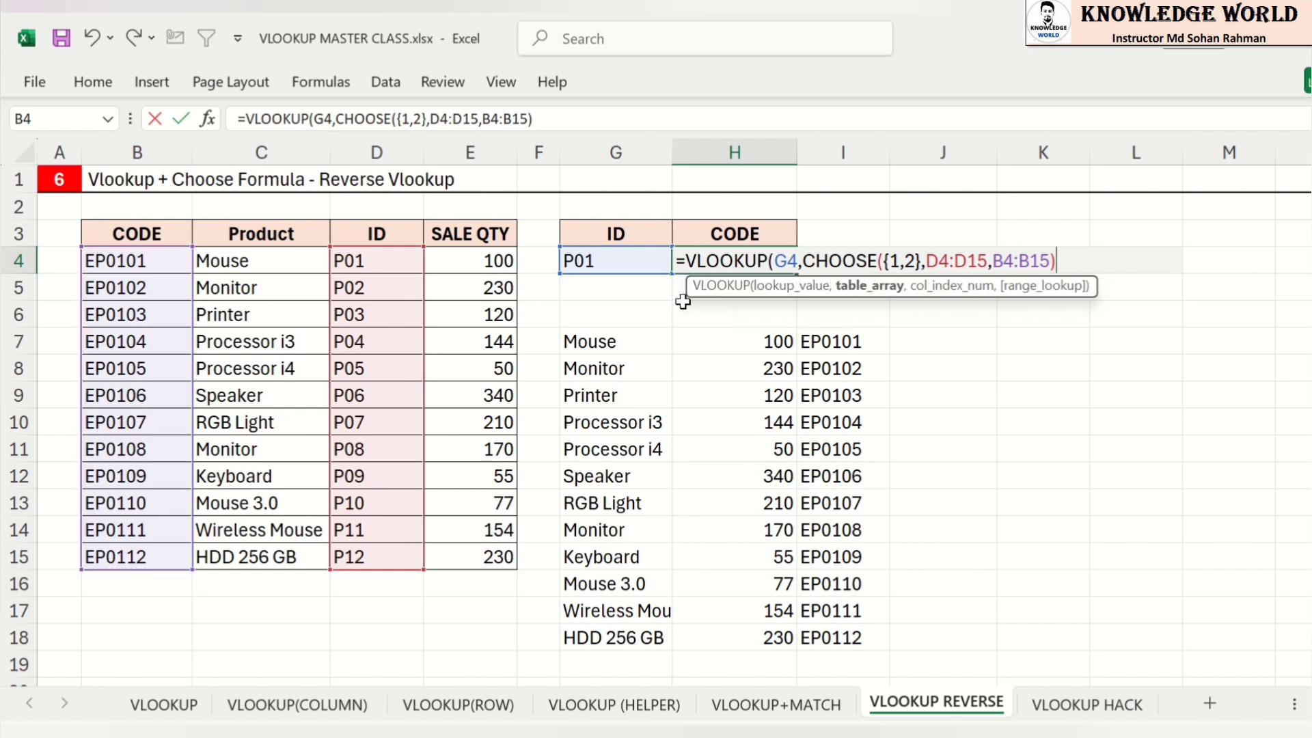
Step: Finish the H4 VLOOKUP with column index 2 and exact match 0, and check the returned code against the source table
{"action": "type", "text": ","}
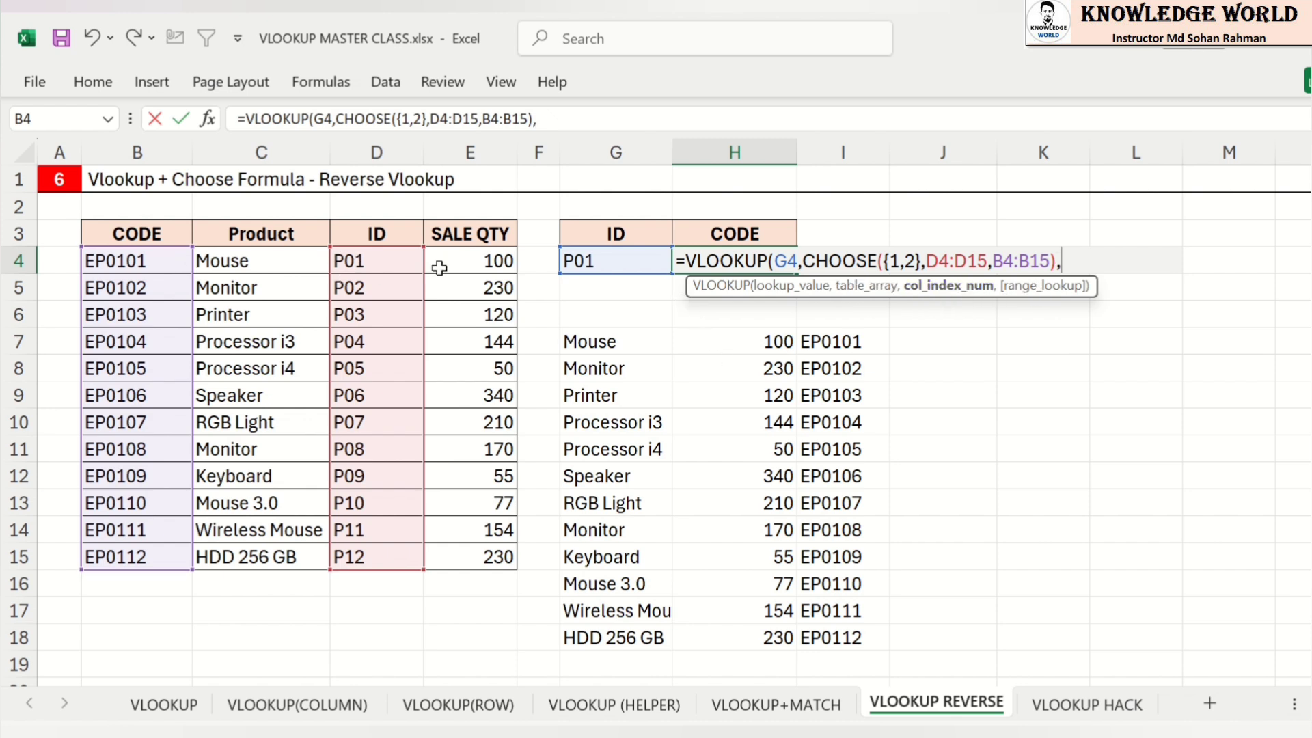
{"action": "left_click", "coordinate": [895, 263]}
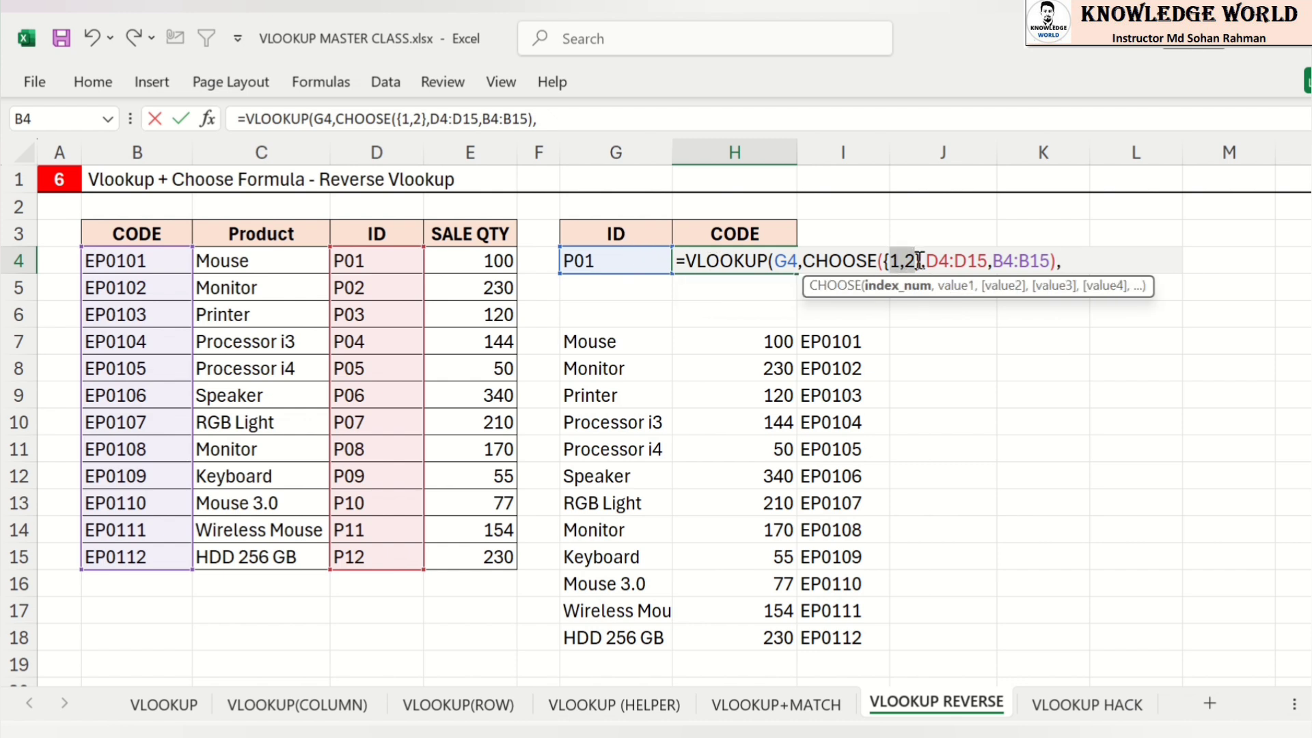
{"action": "left_click", "coordinate": [1070, 259]}
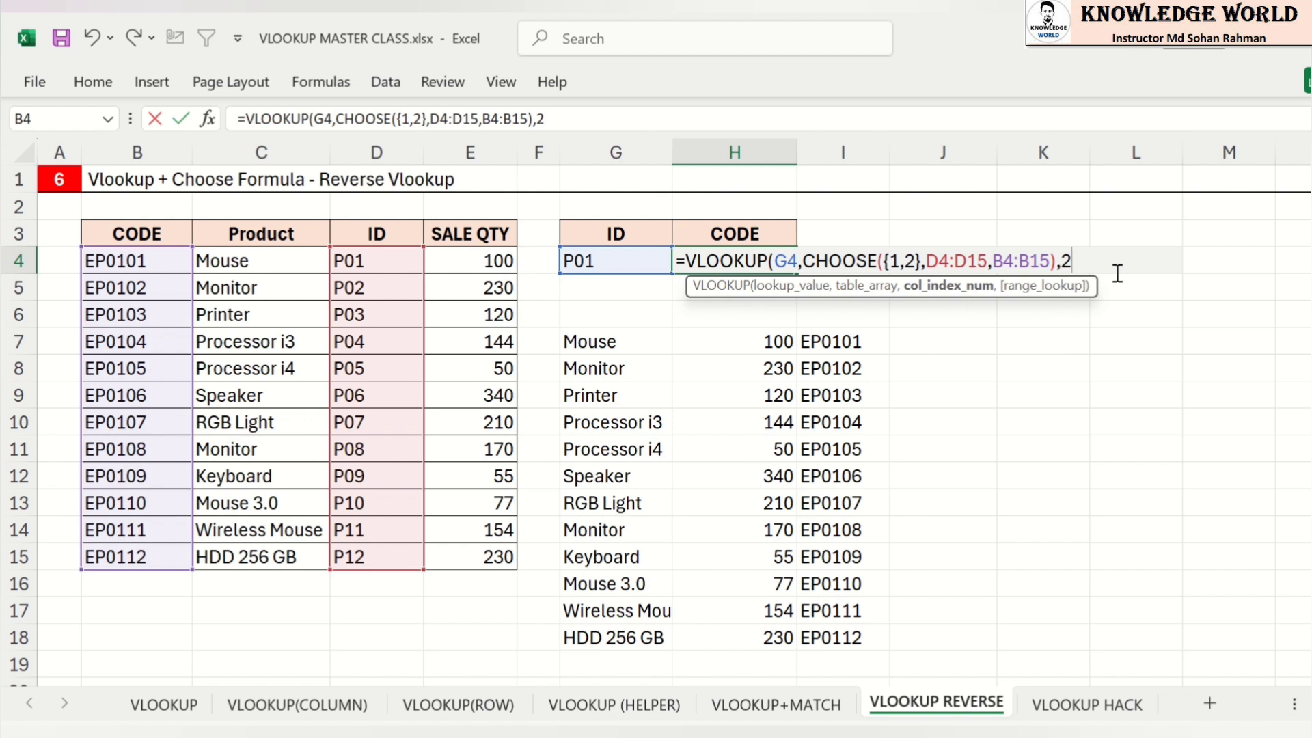
{"action": "type", "text": ","}
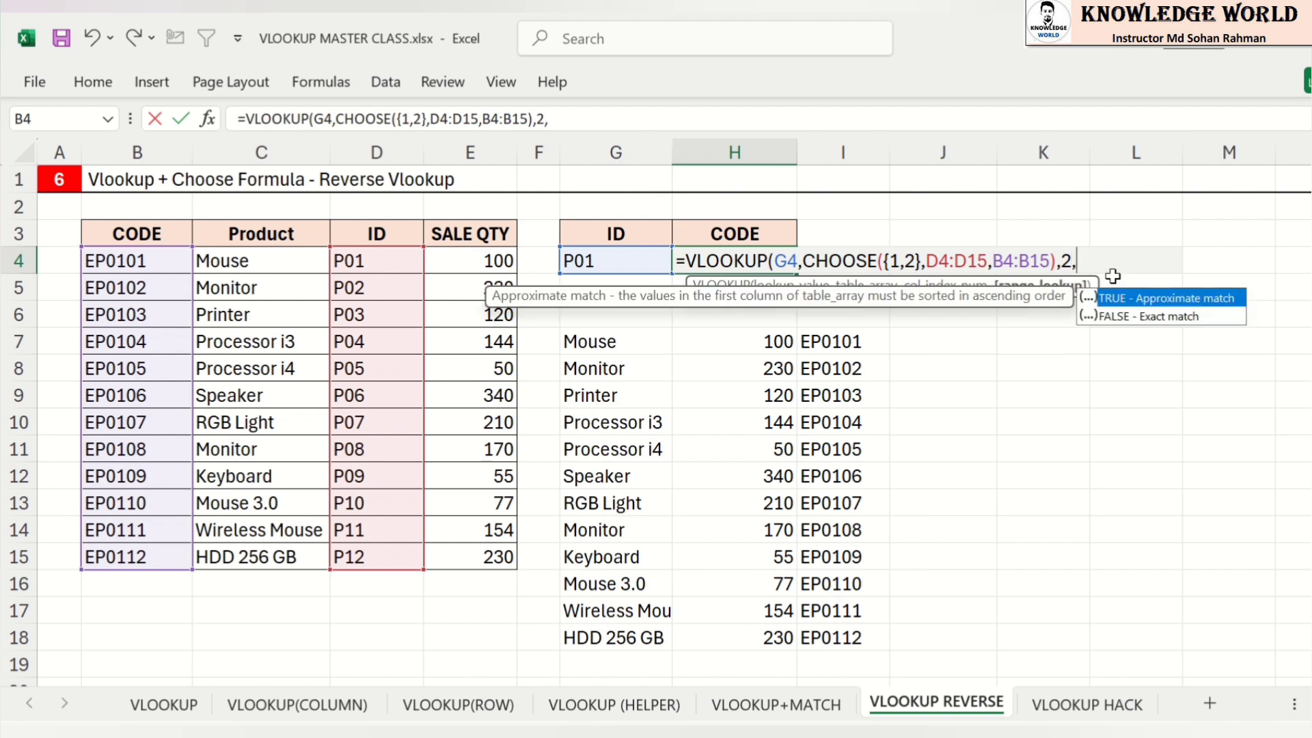
{"action": "type", "text": "0)"}
{"action": "key", "text": "Return"}
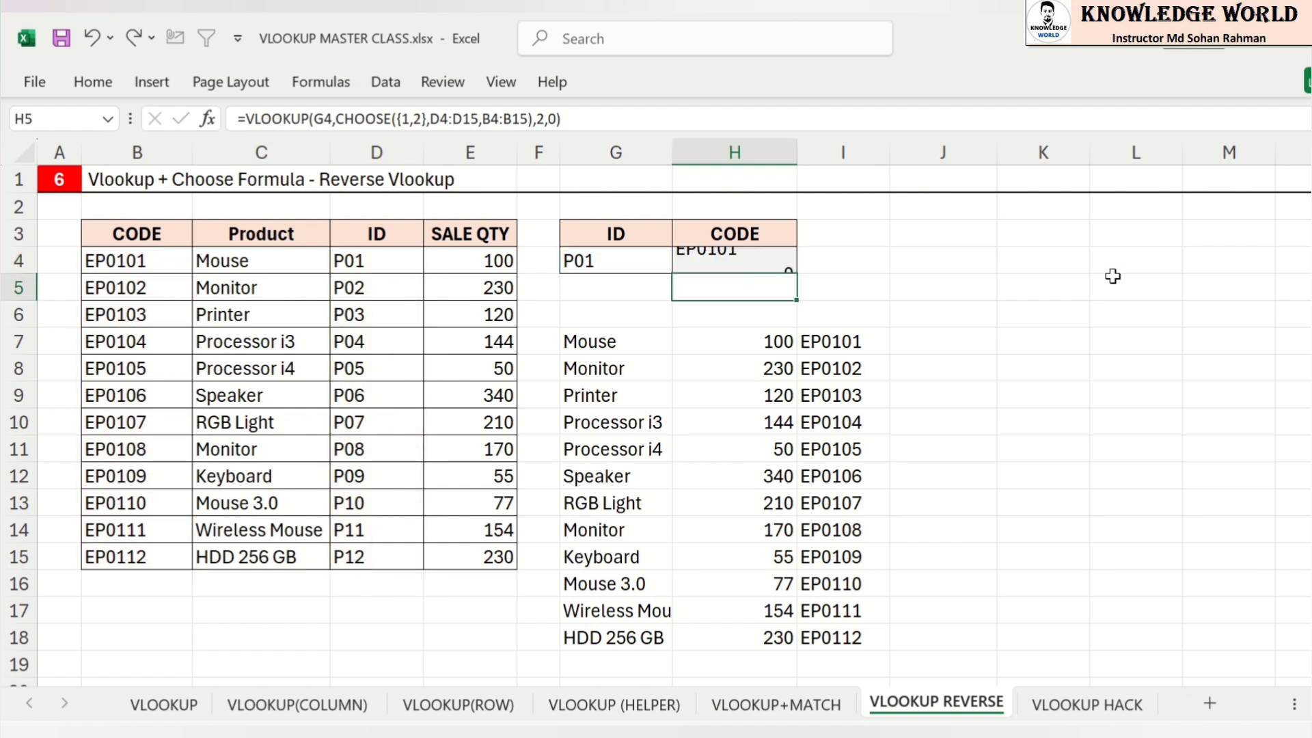
{"action": "key", "text": "Up"}
{"action": "left_click_drag", "start_coordinate": [602, 261], "coordinate": [722, 258]}
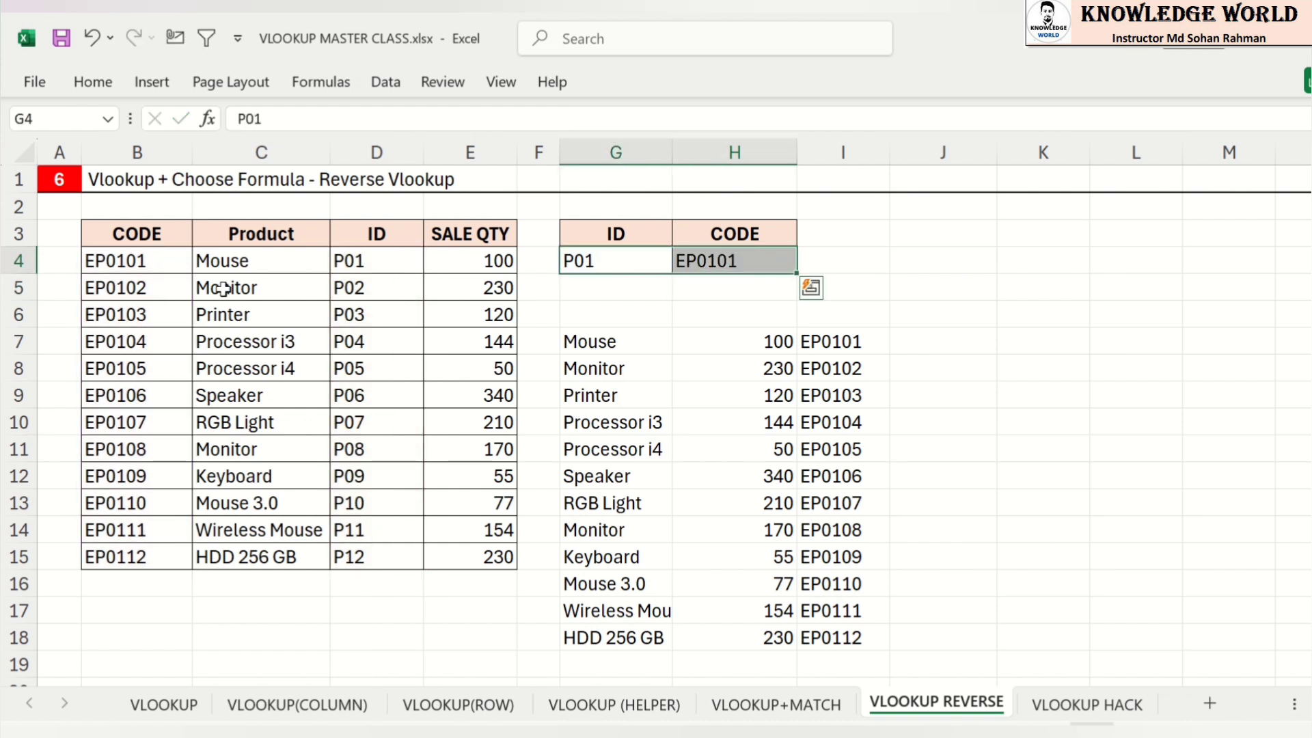
{"action": "left_click", "coordinate": [349, 283]}
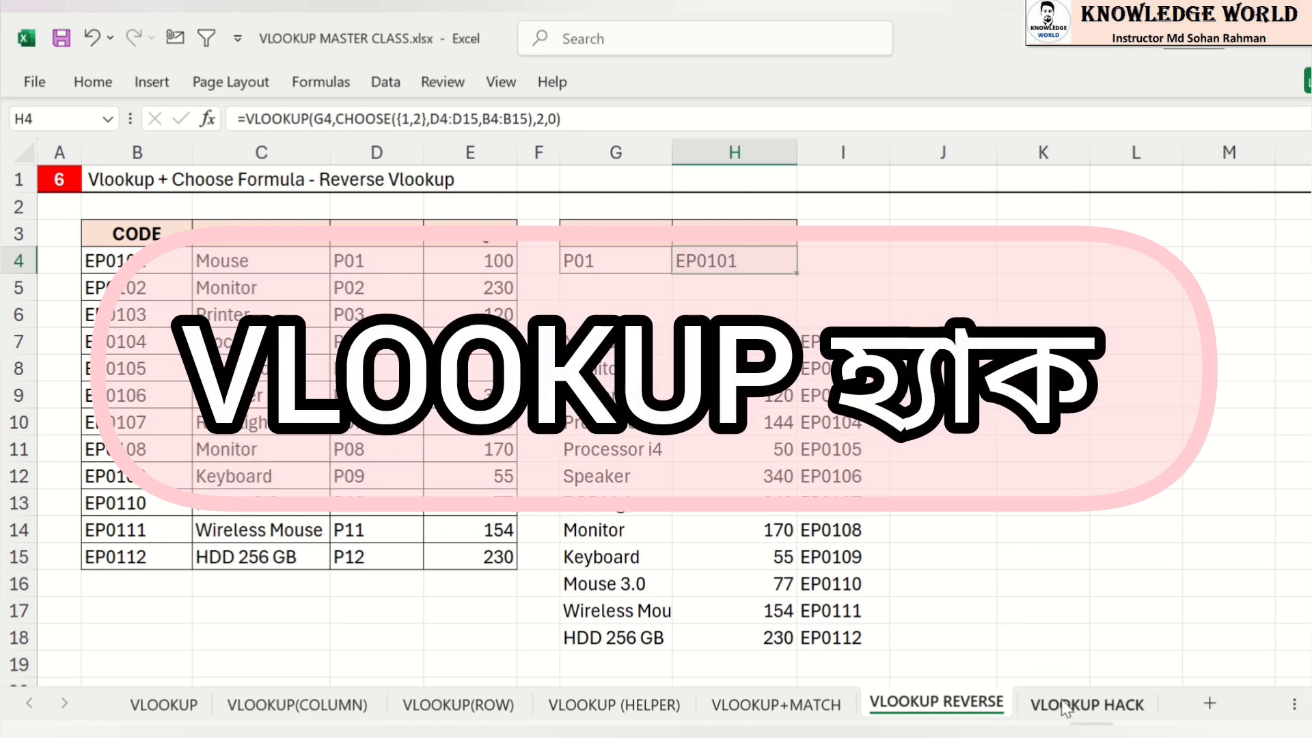
Step: Open the VLOOKUP HACK sheet and review the source table and the headers of the second lookup table
{"action": "left_click", "coordinate": [1080, 704]}
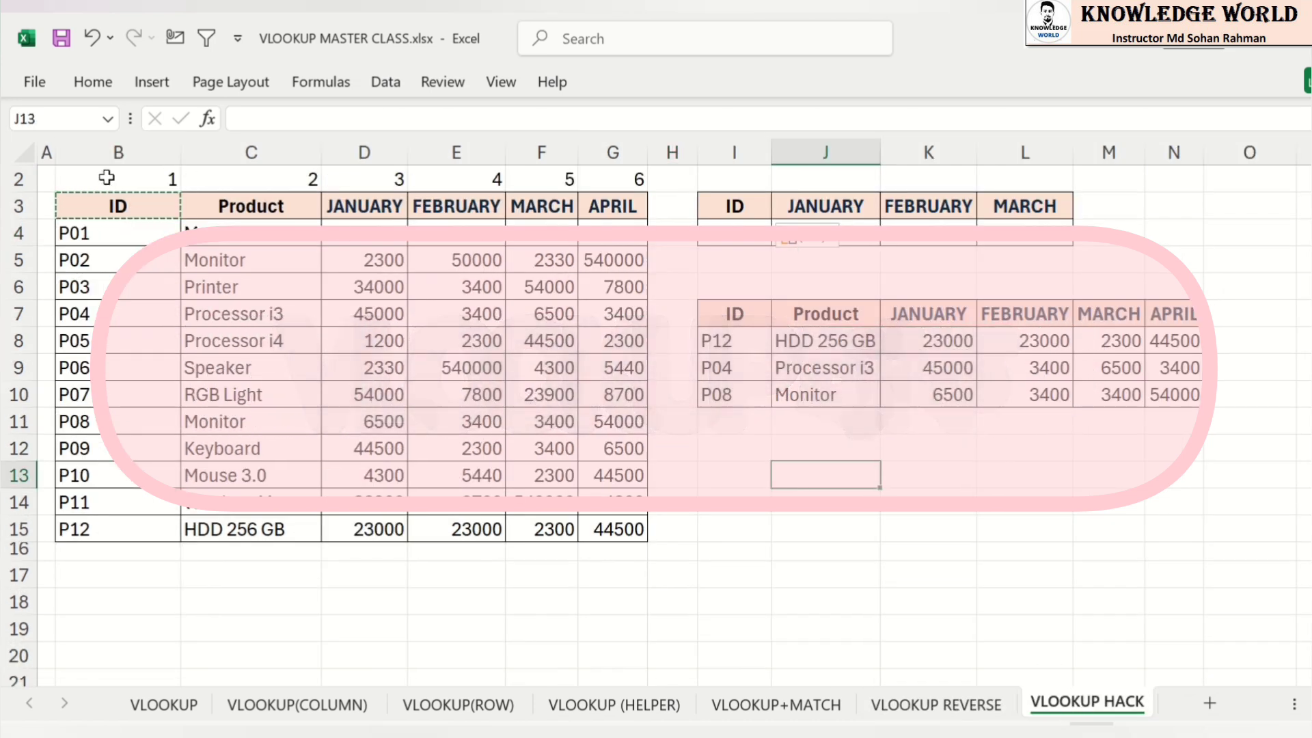
{"action": "left_click_drag", "start_coordinate": [108, 205], "coordinate": [430, 363]}
{"action": "double_click", "coordinate": [444, 341]}
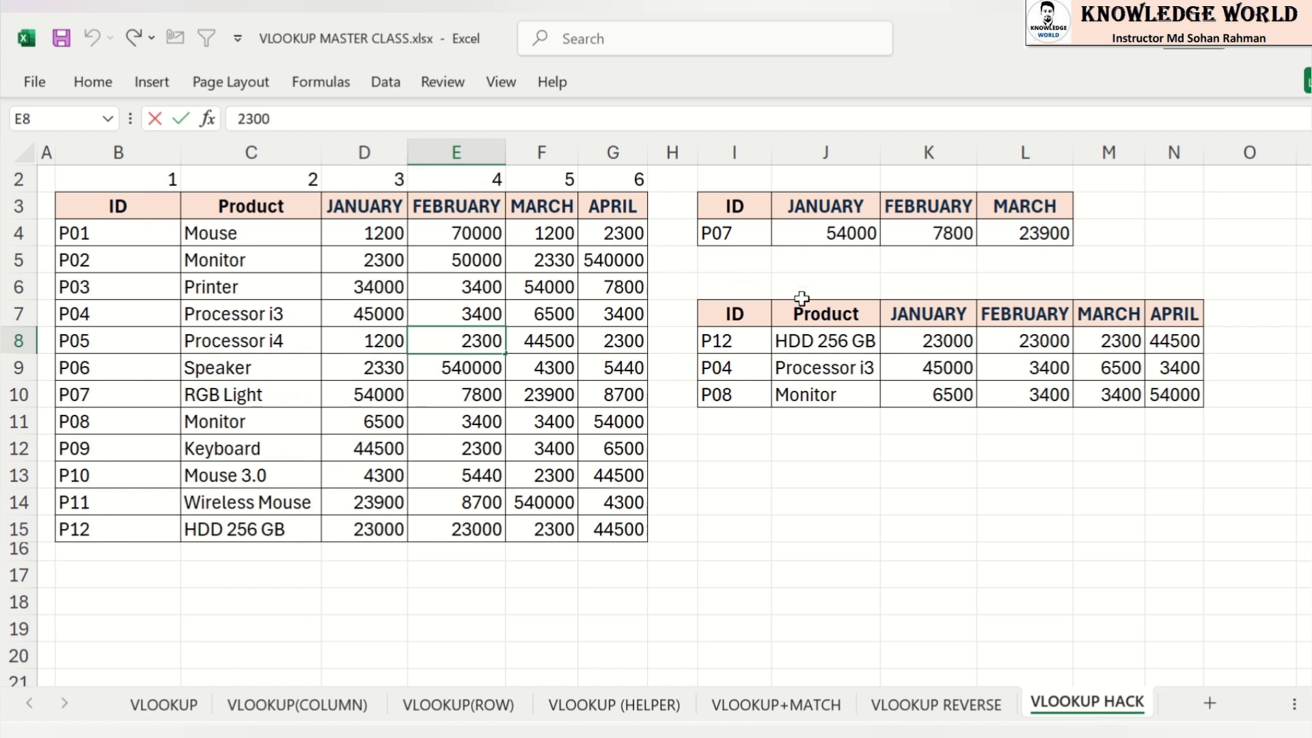
{"action": "left_click", "coordinate": [754, 313]}
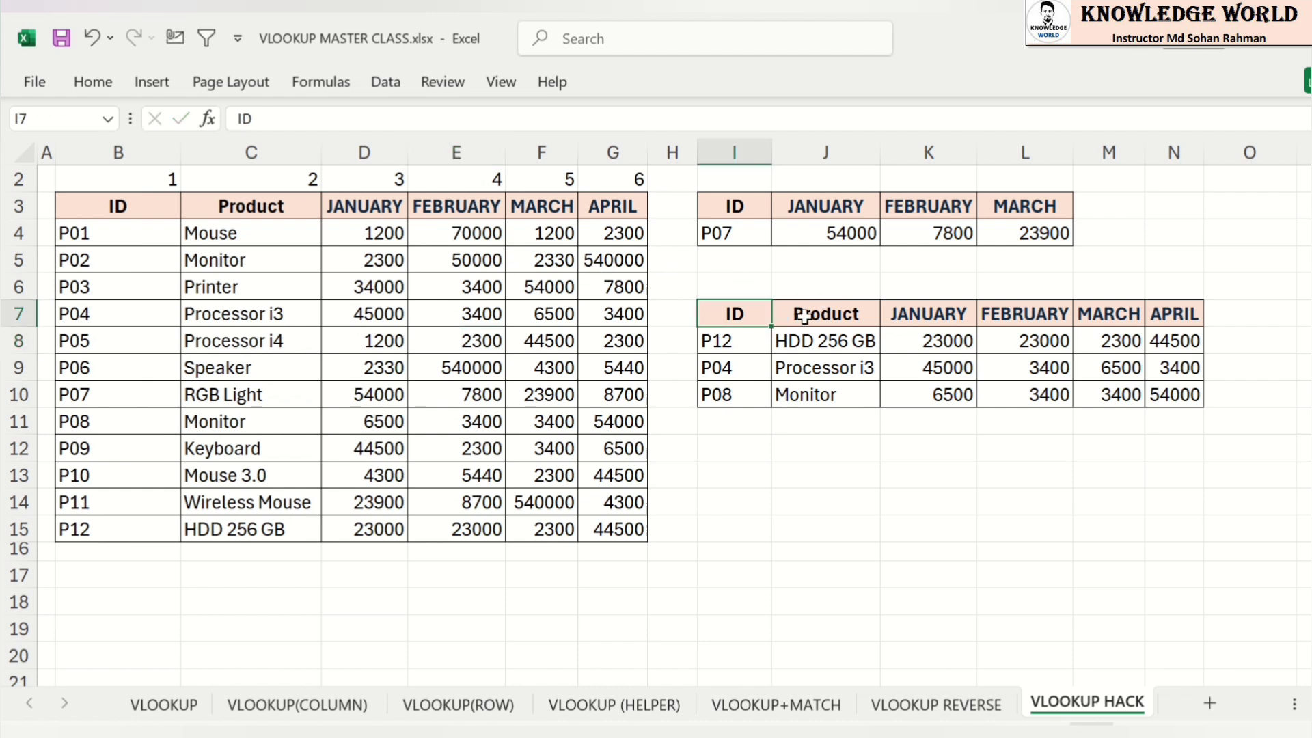
{"action": "left_click_drag", "start_coordinate": [809, 316], "coordinate": [1161, 314]}
Step: Examine the existing VLOOKUP array formula in J8 and how it fills the cells across to N8
{"action": "left_click", "coordinate": [802, 343]}
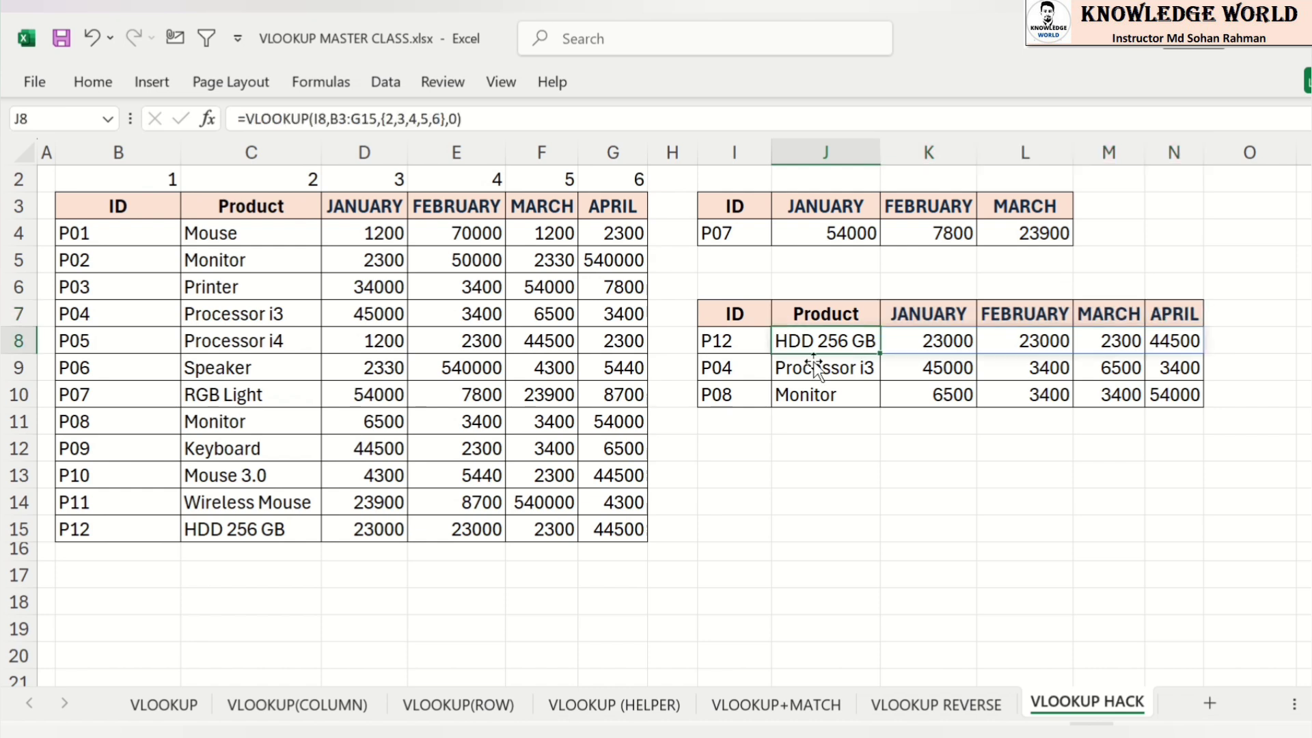
{"action": "key", "text": "Right"}
{"action": "key", "text": "Right"}
{"action": "key", "text": "Right"}
{"action": "key", "text": "Right"}
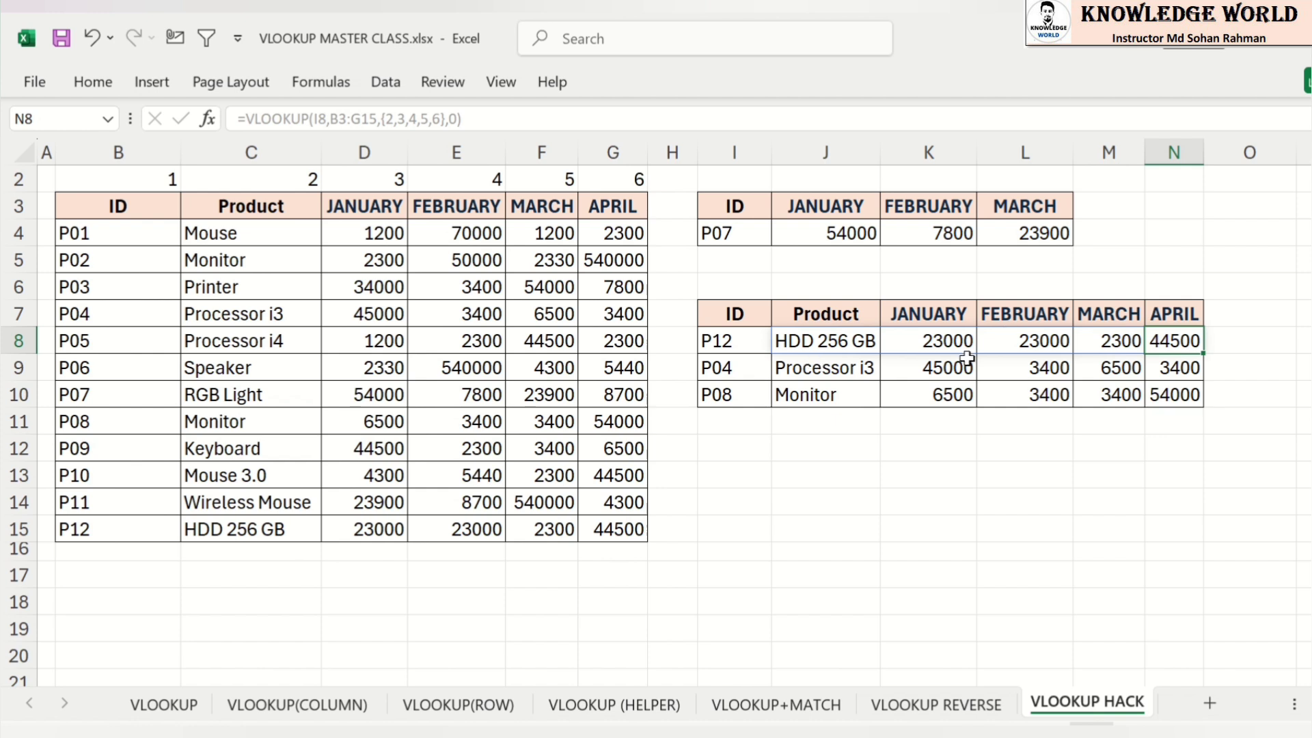
{"action": "key", "text": "Left"}
{"action": "key", "text": "Left"}
{"action": "key", "text": "Left"}
{"action": "key", "text": "Left"}
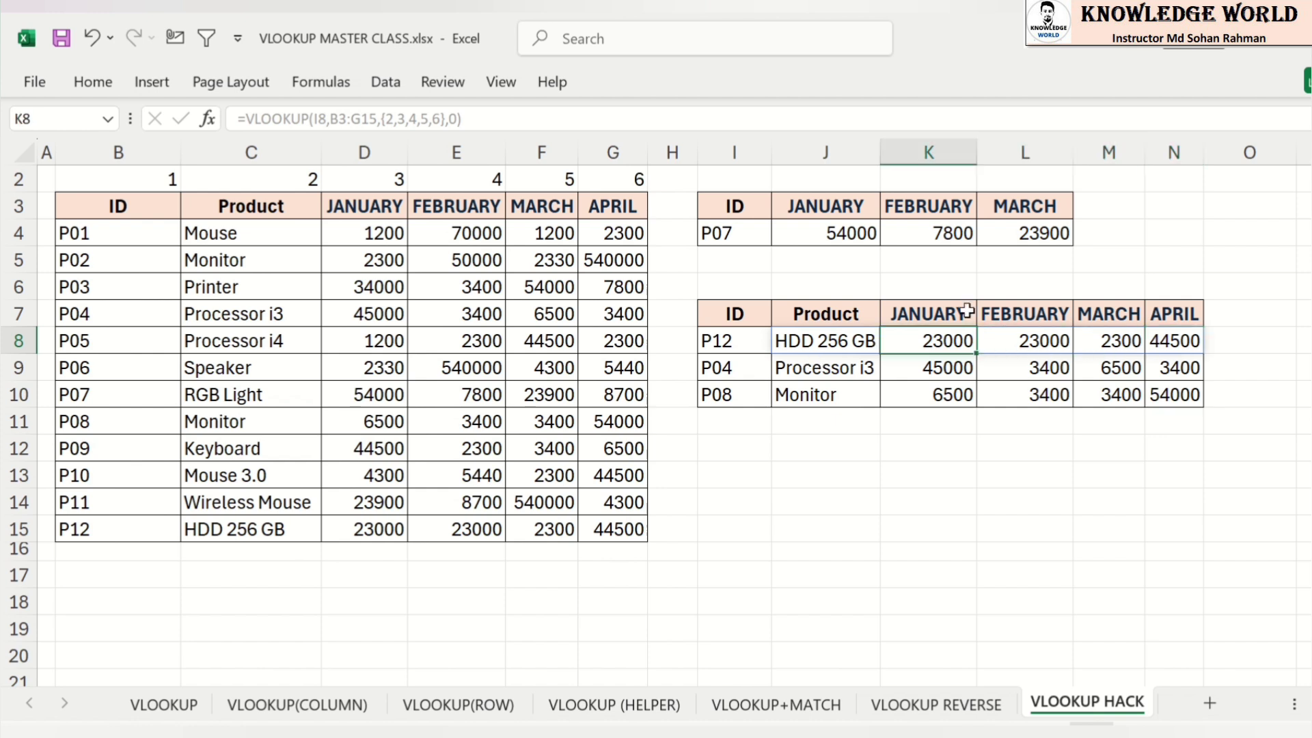
Step: Clear the results in J8:N10 and start a VLOOKUP in J8 with the column-locked reference $I8 as lookup value
{"action": "key", "text": "ctrl+z"}
{"action": "type", "text": "=V;"}
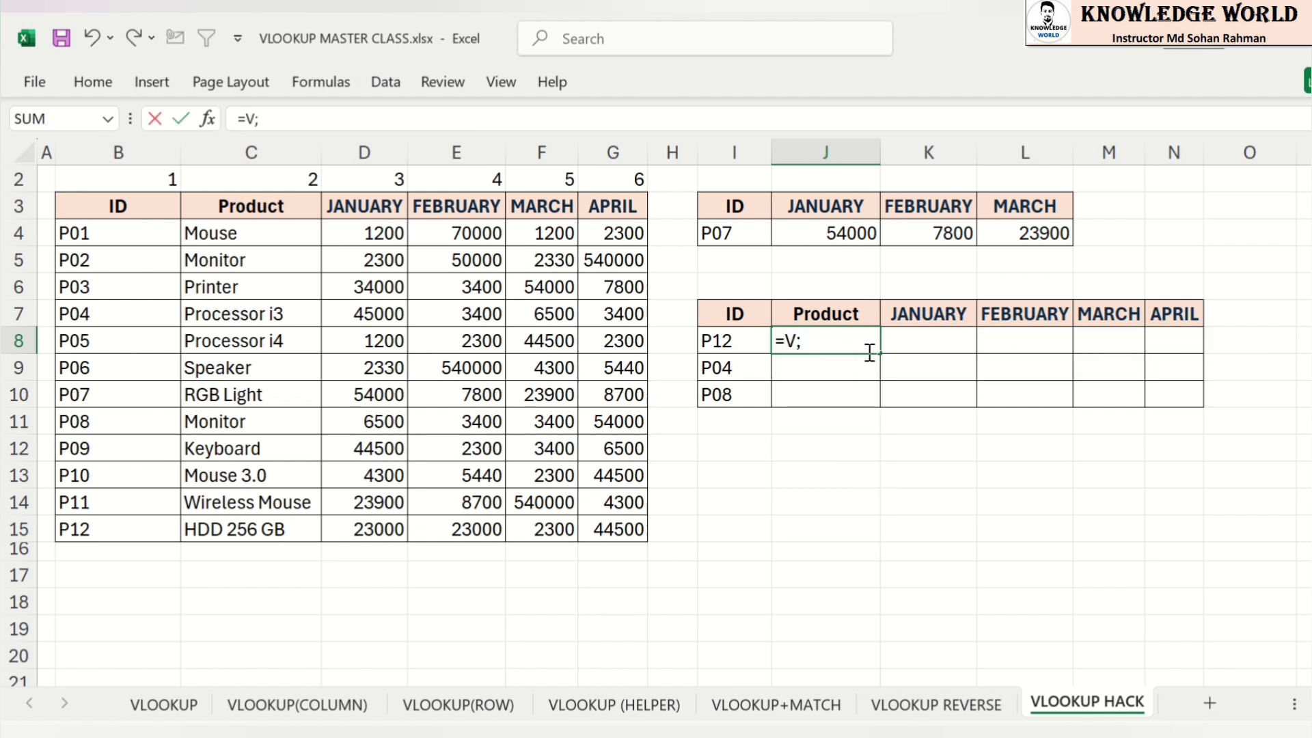
{"action": "key", "text": "BackSpace"}
{"action": "type", "text": "L"}
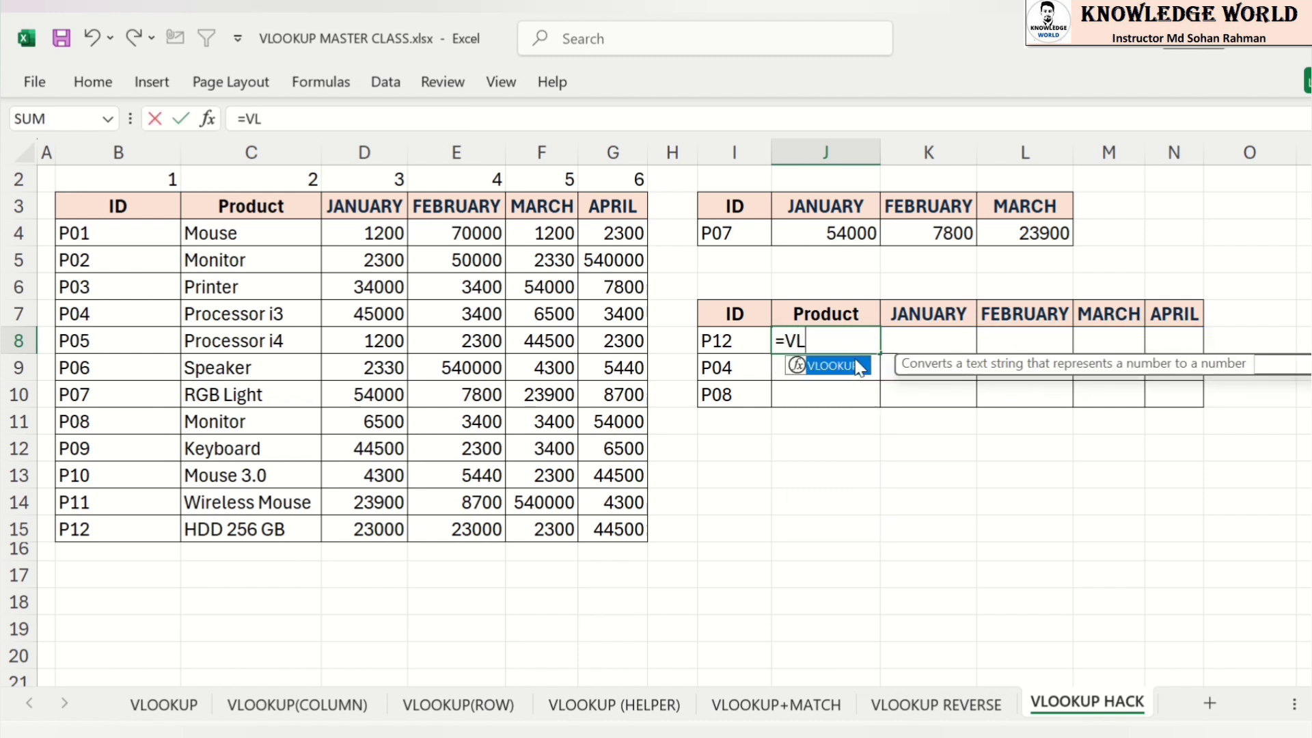
{"action": "key", "text": "Tab"}
{"action": "left_click", "coordinate": [729, 339]}
{"action": "key", "text": "F4"}
{"action": "key", "text": "F4"}
{"action": "key", "text": "F4"}
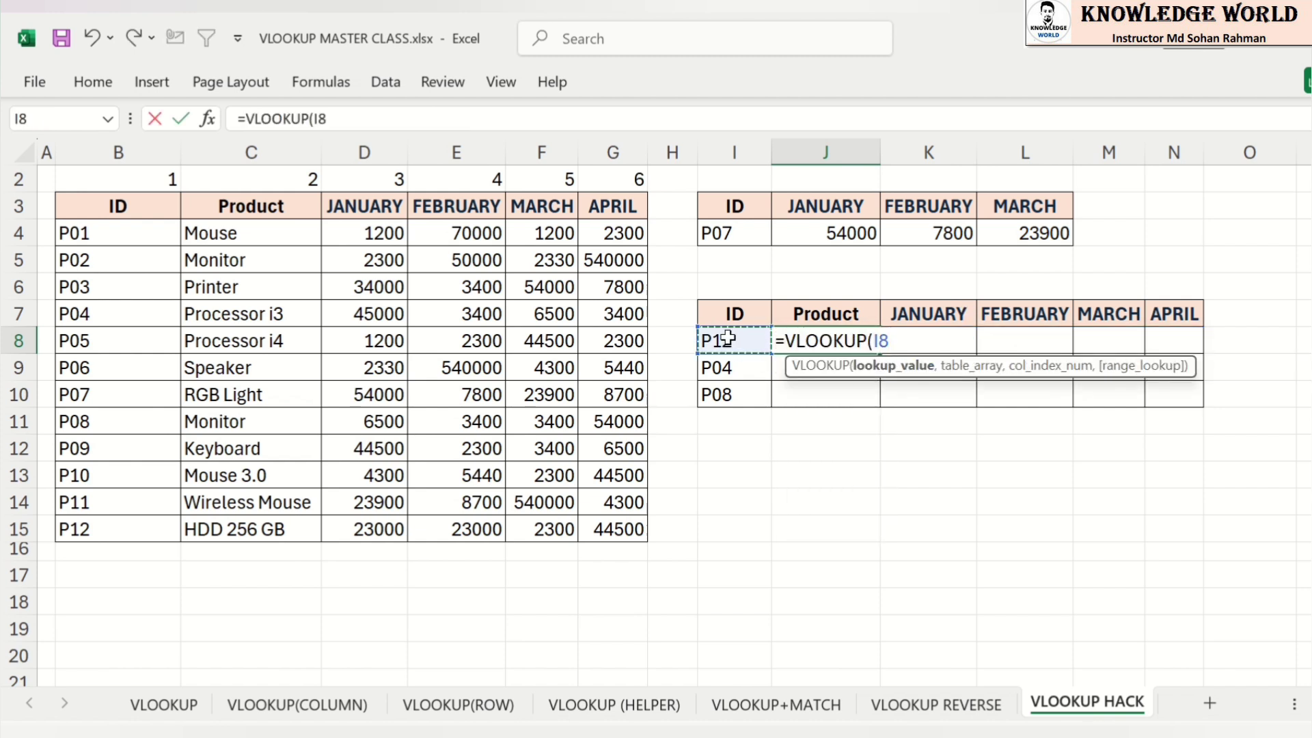
{"action": "type", "text": ","}
Step: Add the absolute range $B$4:$G$15 as the table array of the VLOOKUP in J8
{"action": "left_click", "coordinate": [371, 111]}
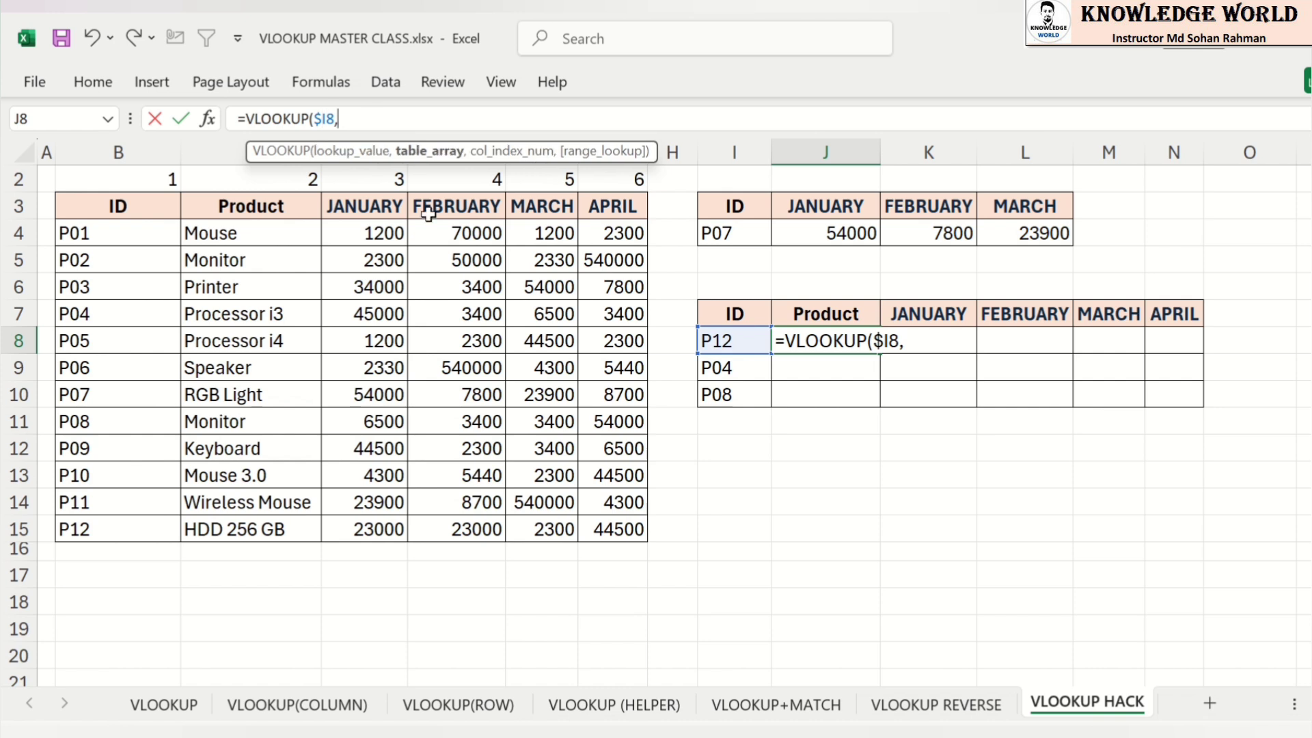
{"action": "left_click", "coordinate": [141, 239]}
{"action": "left_click_drag", "start_coordinate": [140, 239], "coordinate": [625, 529]}
{"action": "key", "text": "F4"}
{"action": "type", "text": ","}
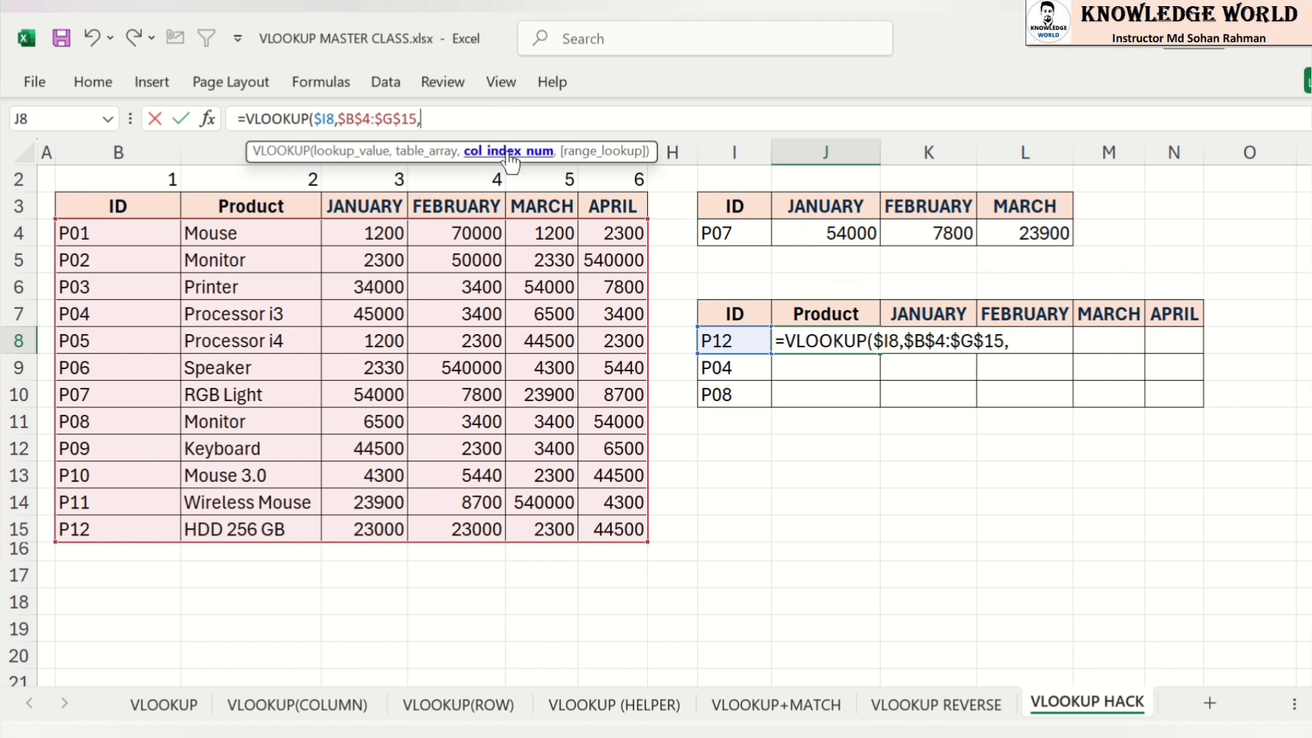
Step: Complete the VLOOKUP in J8 with the column index array {2,3,4,5,6} and 0 for an exact match
{"action": "type", "text": "{"}
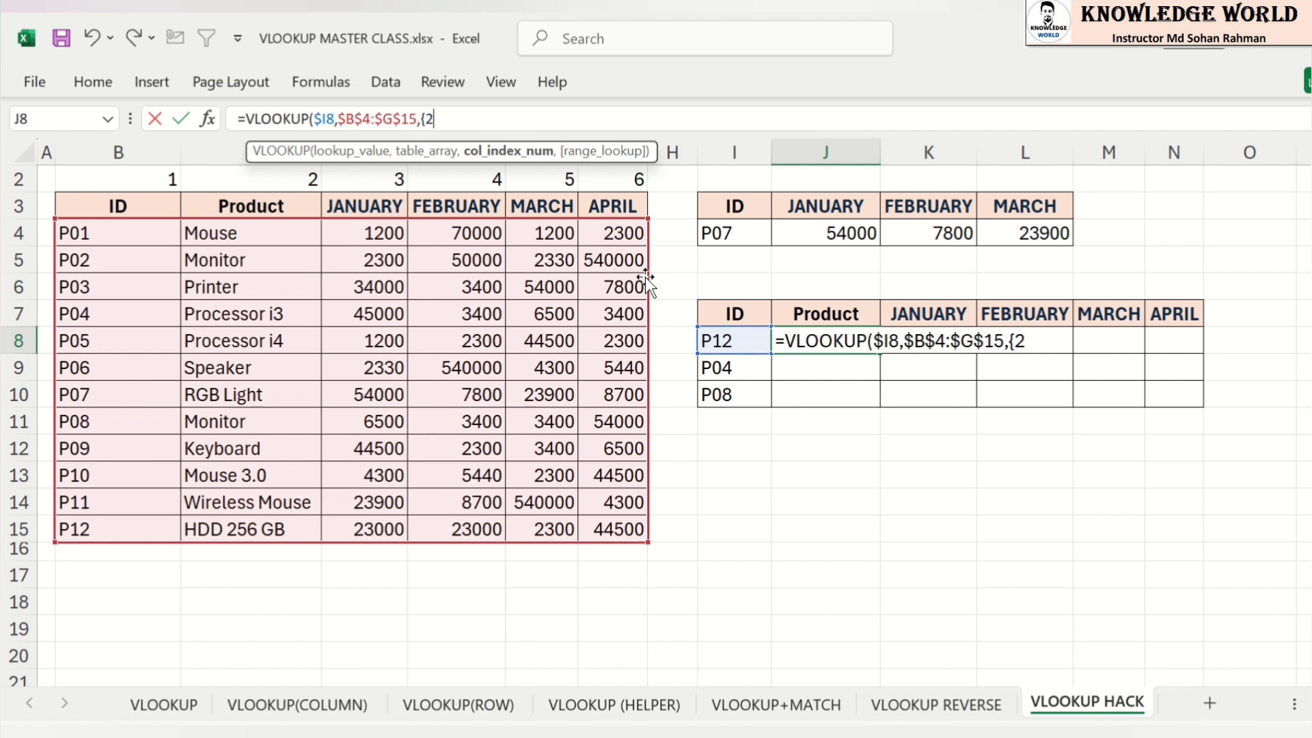
{"action": "type", "text": "2,3,4,5,6"}
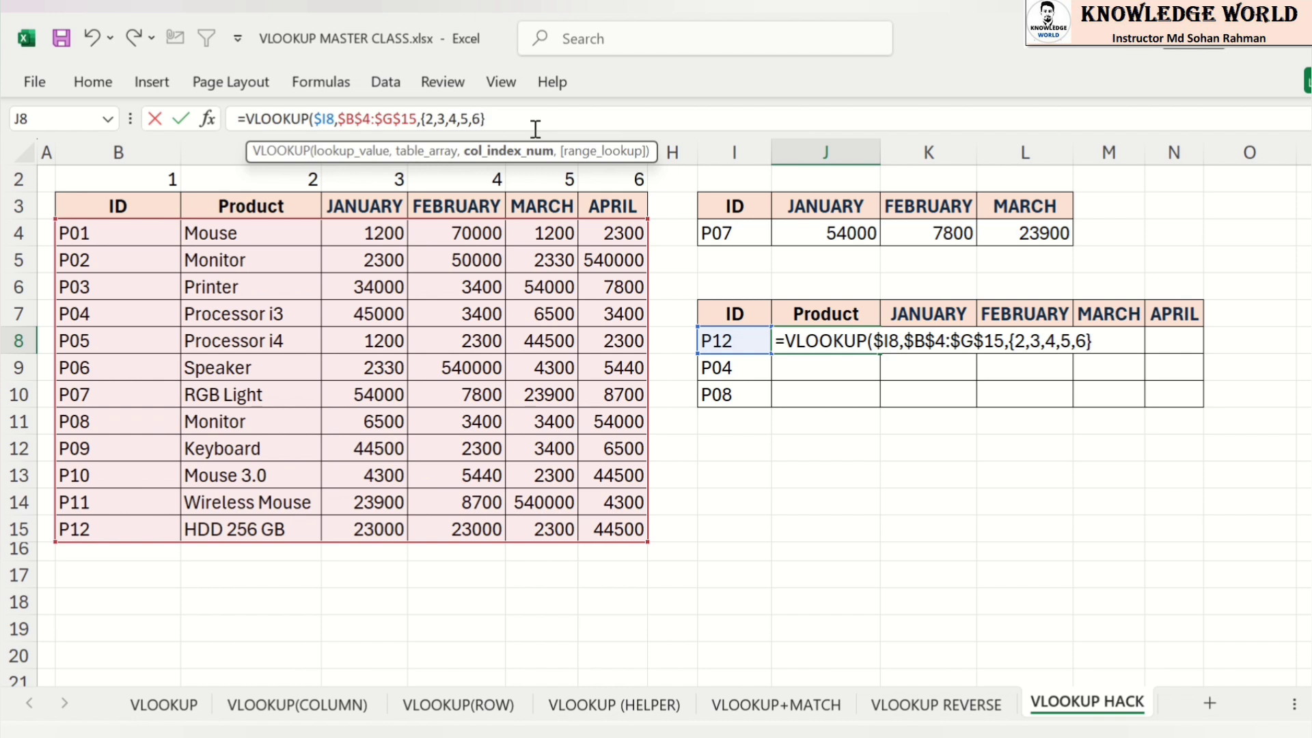
{"action": "type", "text": ","}
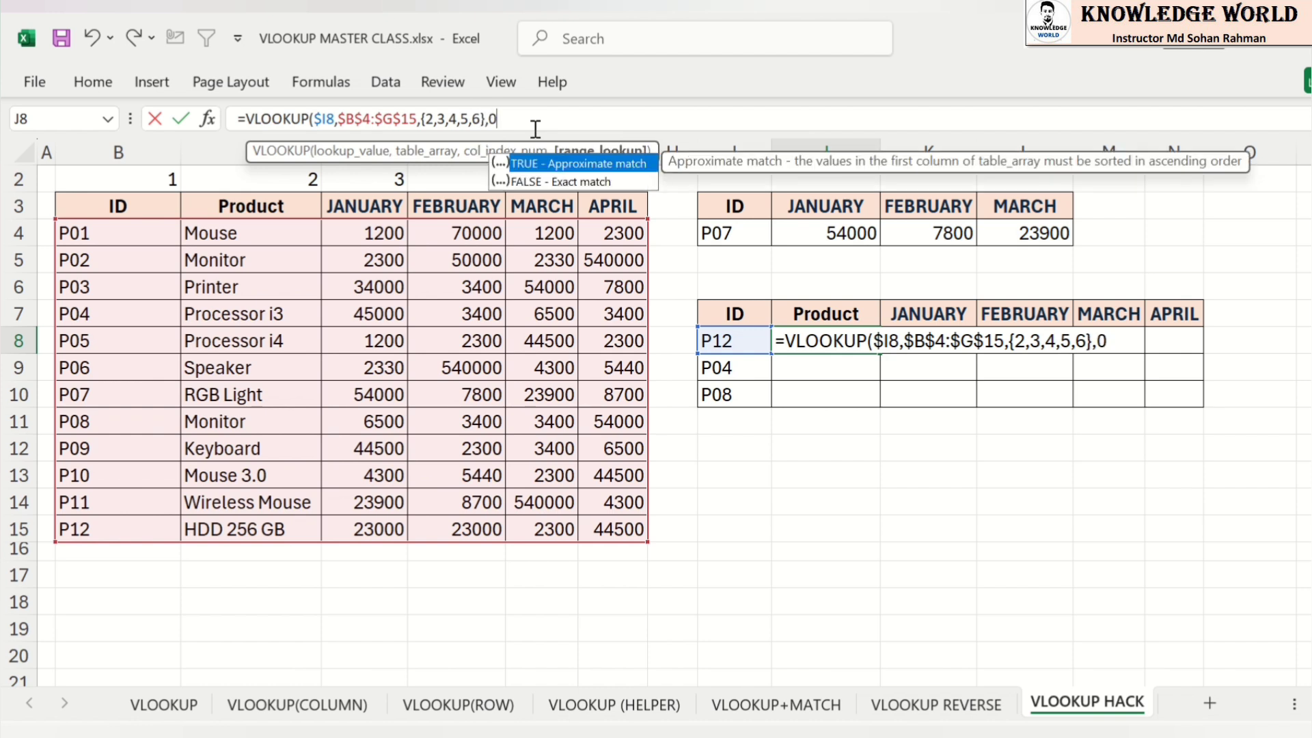
{"action": "type", "text": "0)"}
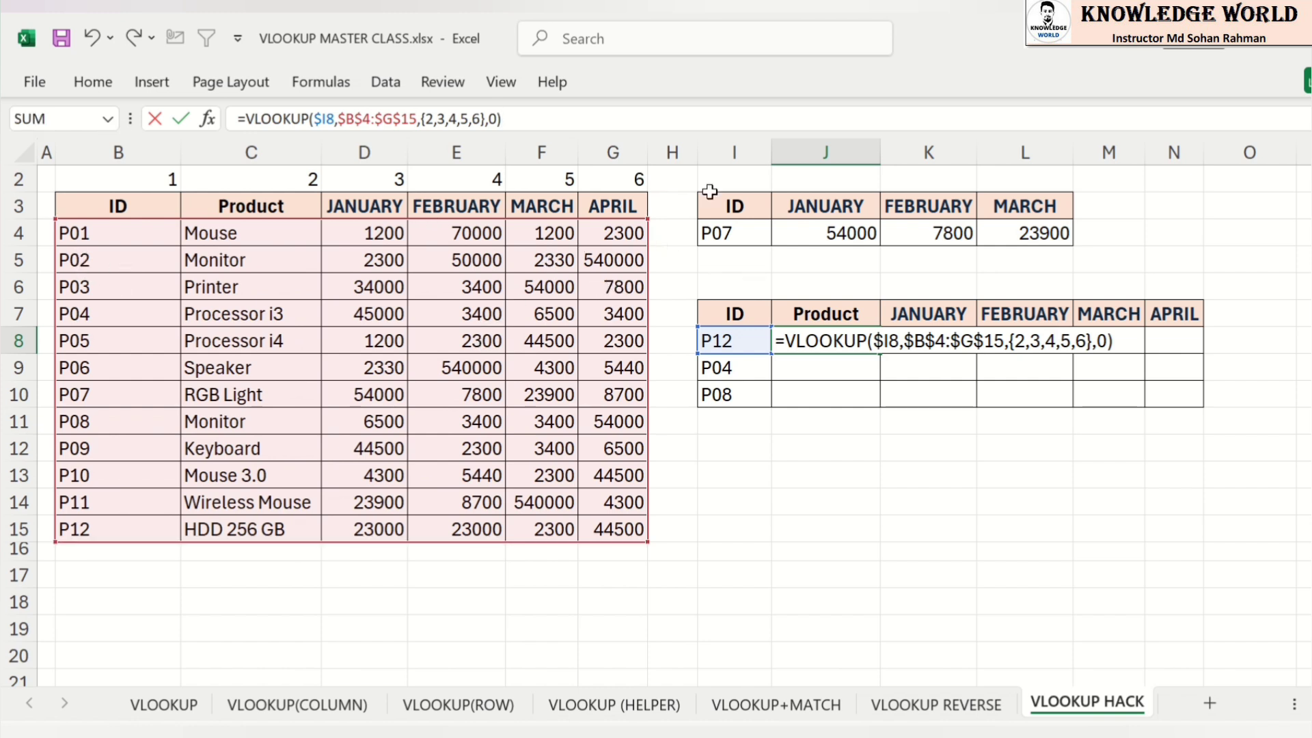
{"action": "key", "text": "Return"}
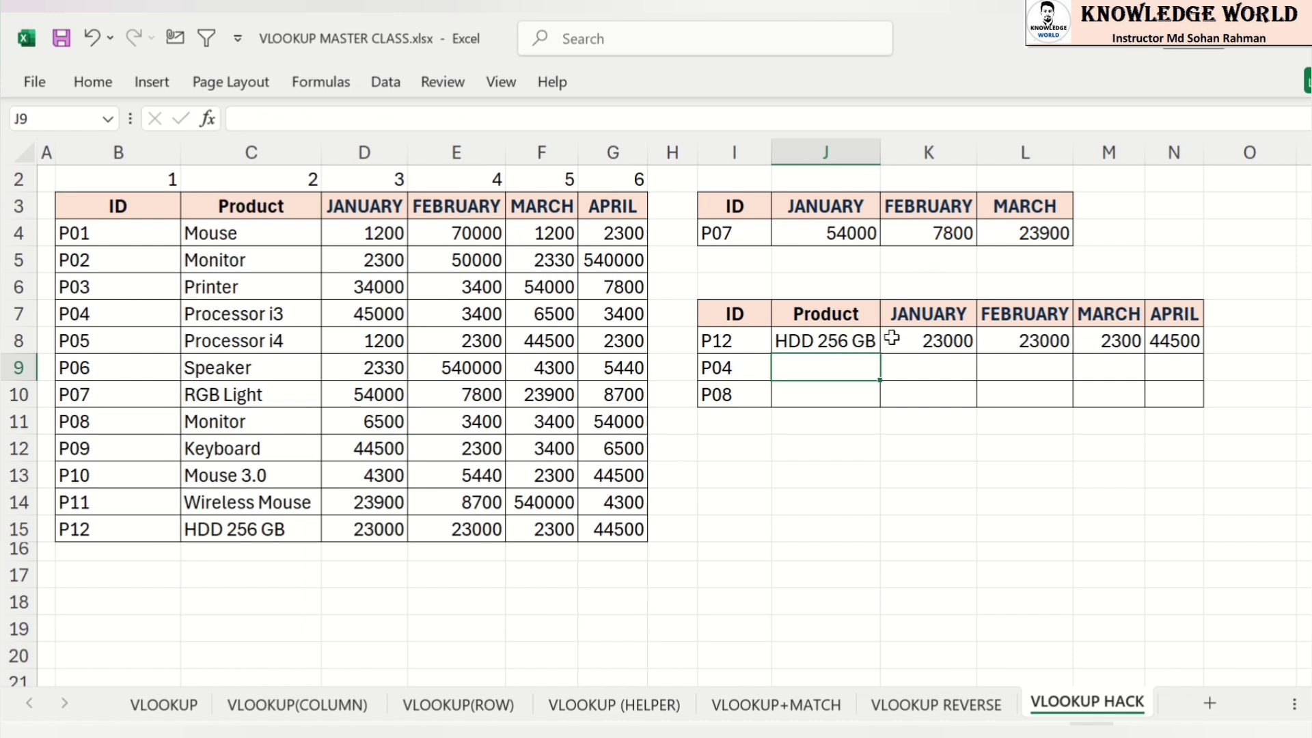
Step: Fill the VLOOKUP array formula from J8 down to J10 for the remaining IDs in the second lookup table
{"action": "left_click", "coordinate": [840, 343]}
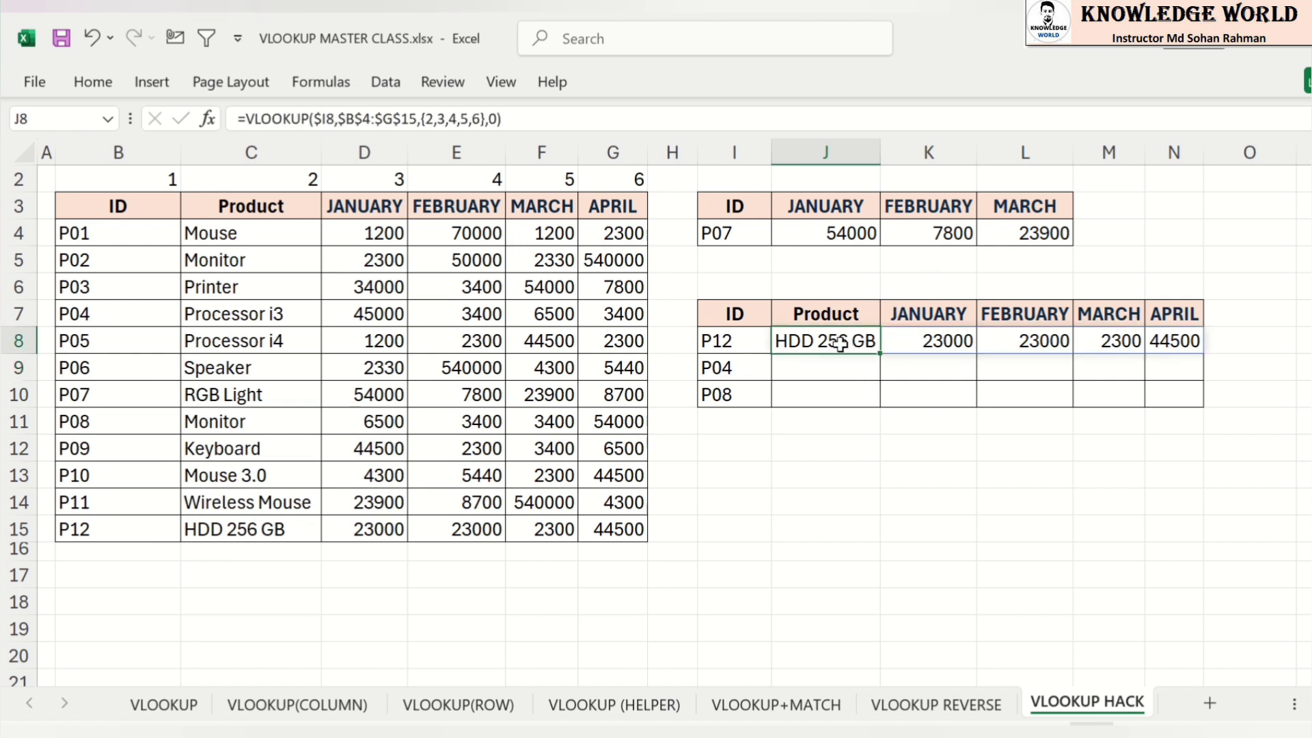
{"action": "left_click_drag", "start_coordinate": [880, 351], "coordinate": [875, 407]}
{"action": "left_click", "coordinate": [793, 507]}
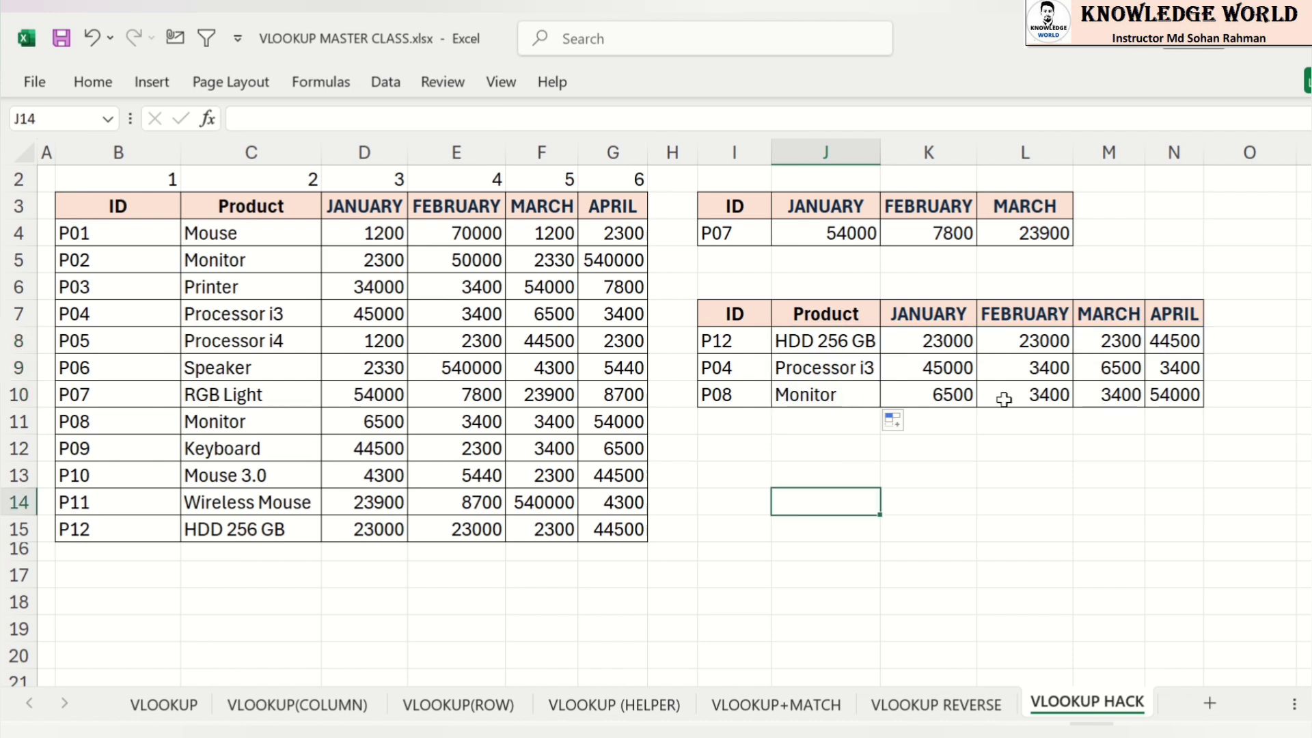
{"action": "left_click", "coordinate": [940, 500]}
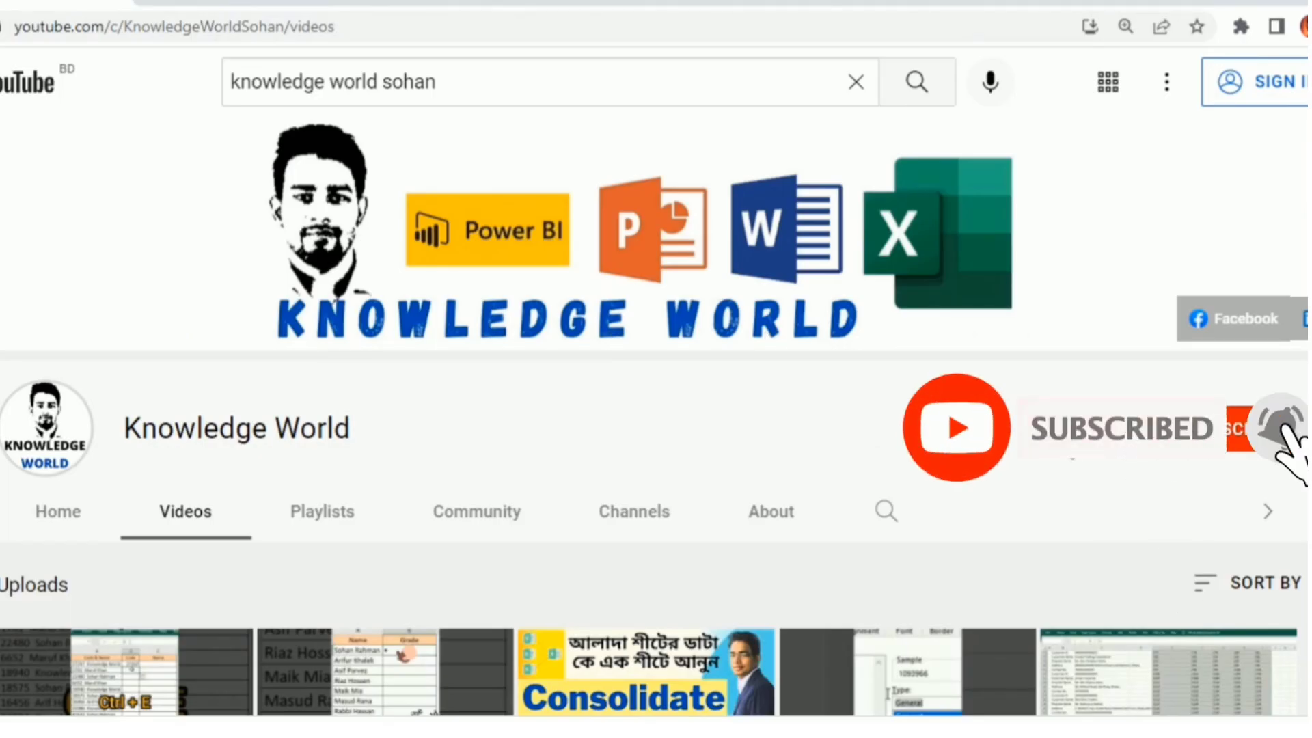
{"action": "scroll", "coordinate": [888, 439], "scroll_direction": "down", "scroll_amount": 7}
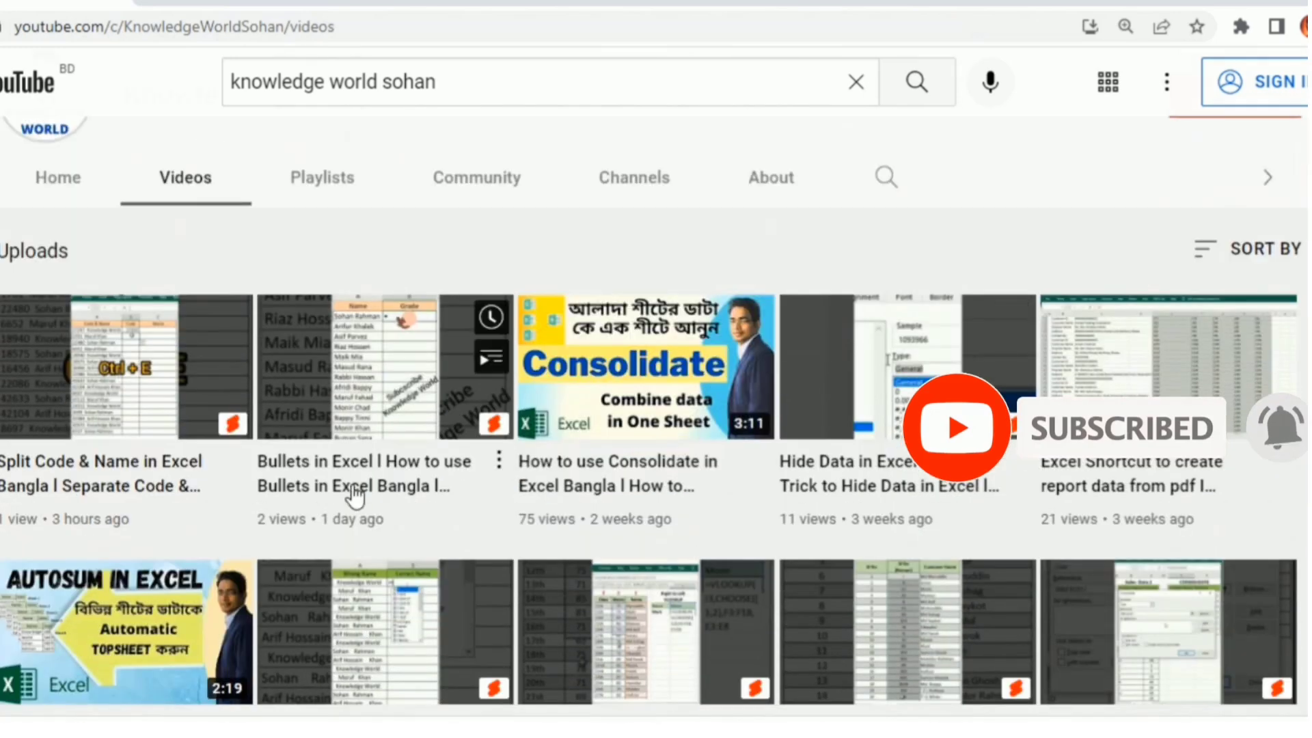
{"action": "scroll", "coordinate": [627, 533], "scroll_direction": "down", "scroll_amount": 10}
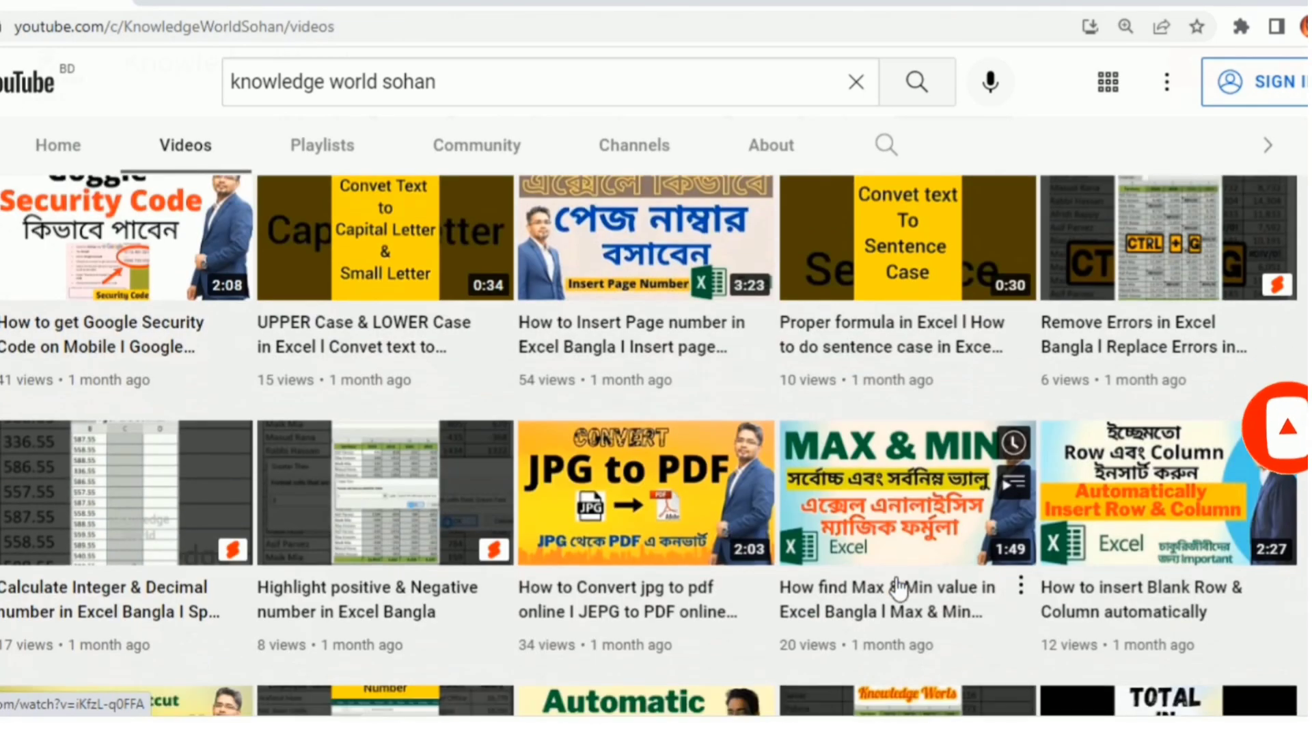